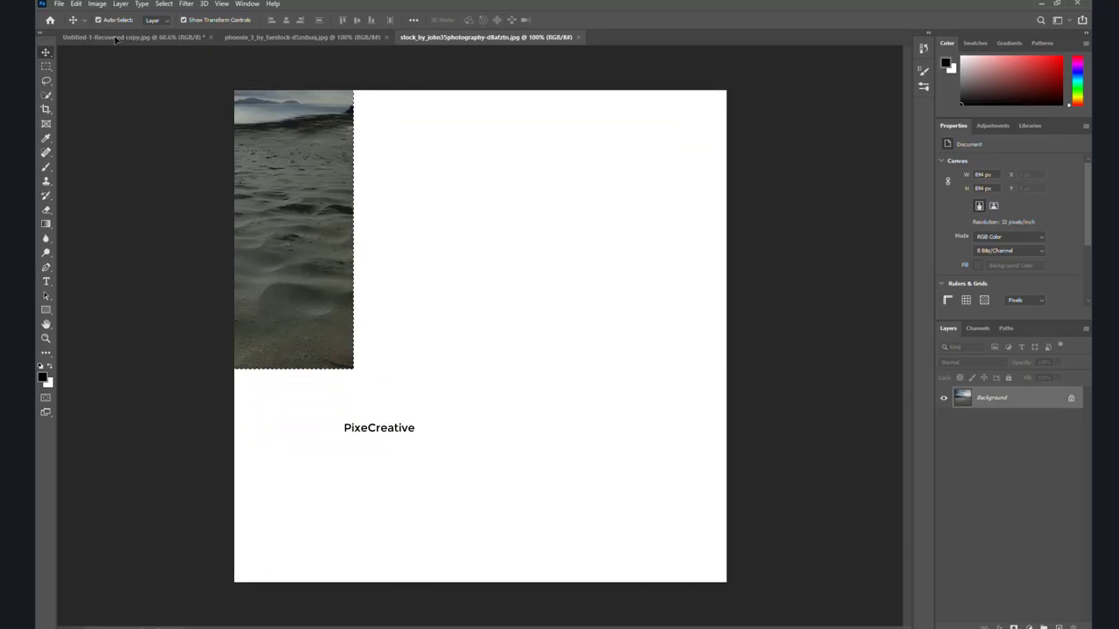
# Paste the beach photo into the composite as Layer 1 and scale it to 1972 px to cover the canvas.
pyautogui.click(115, 38)
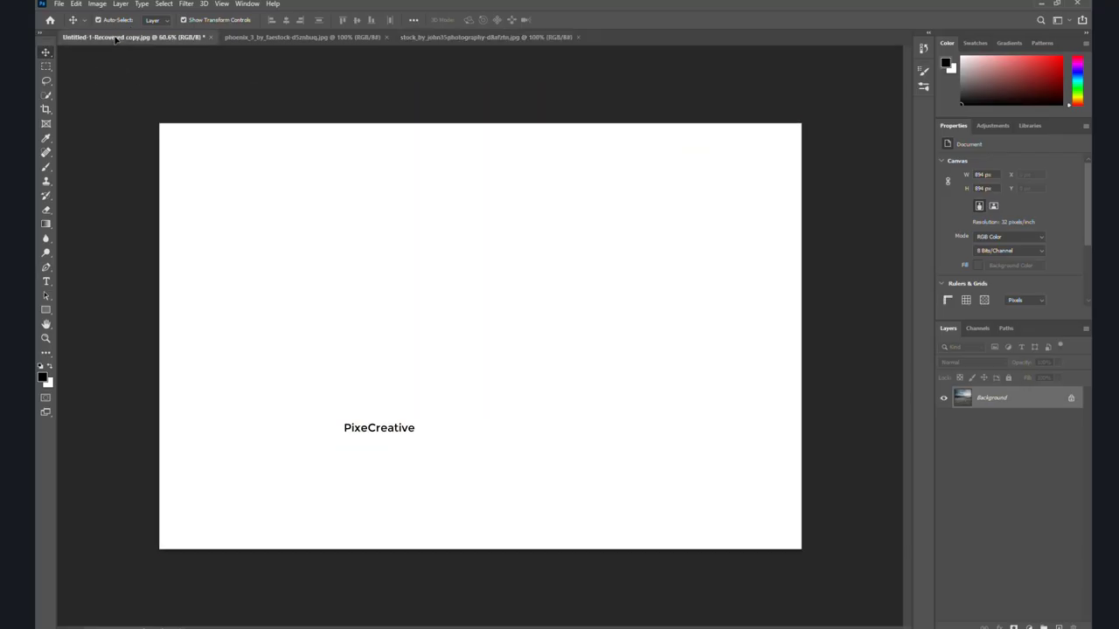
pyautogui.hotkey('ctrl', 'v')
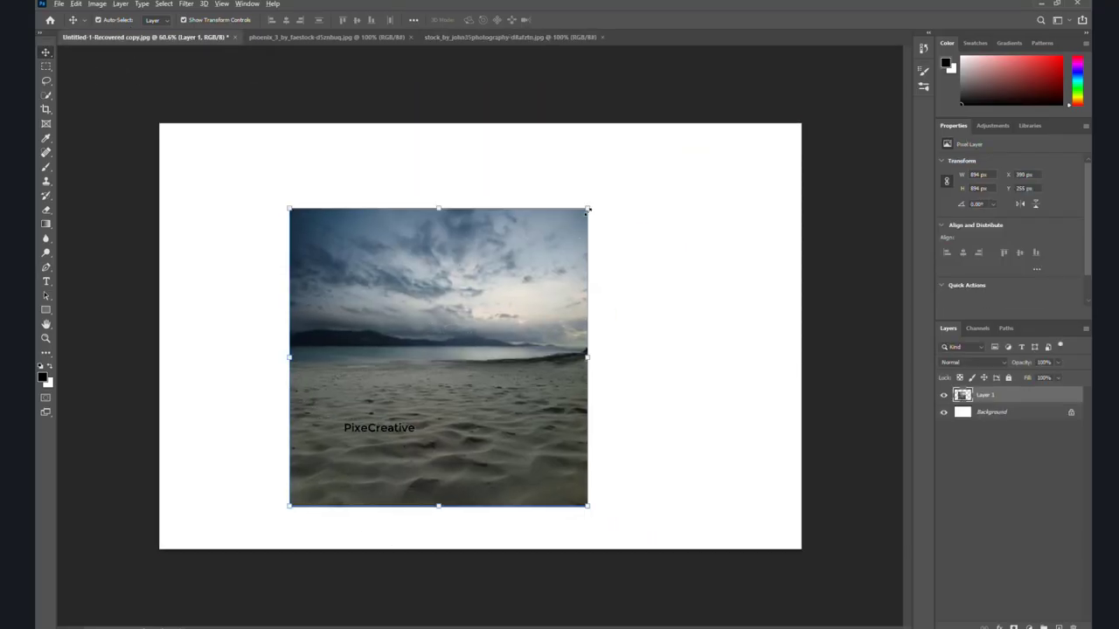
pyautogui.moveTo(587, 210); pyautogui.dragTo(699, 148)
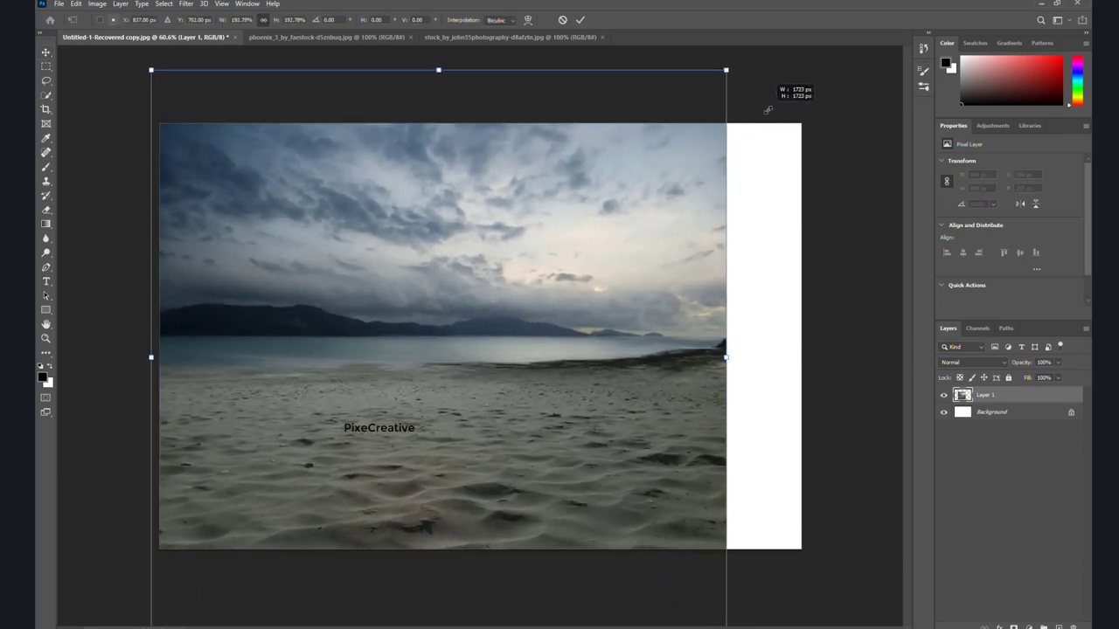
pyautogui.moveTo(699, 148); pyautogui.dragTo(756, 91)
pyautogui.moveTo(614, 433); pyautogui.dragTo(639, 322)
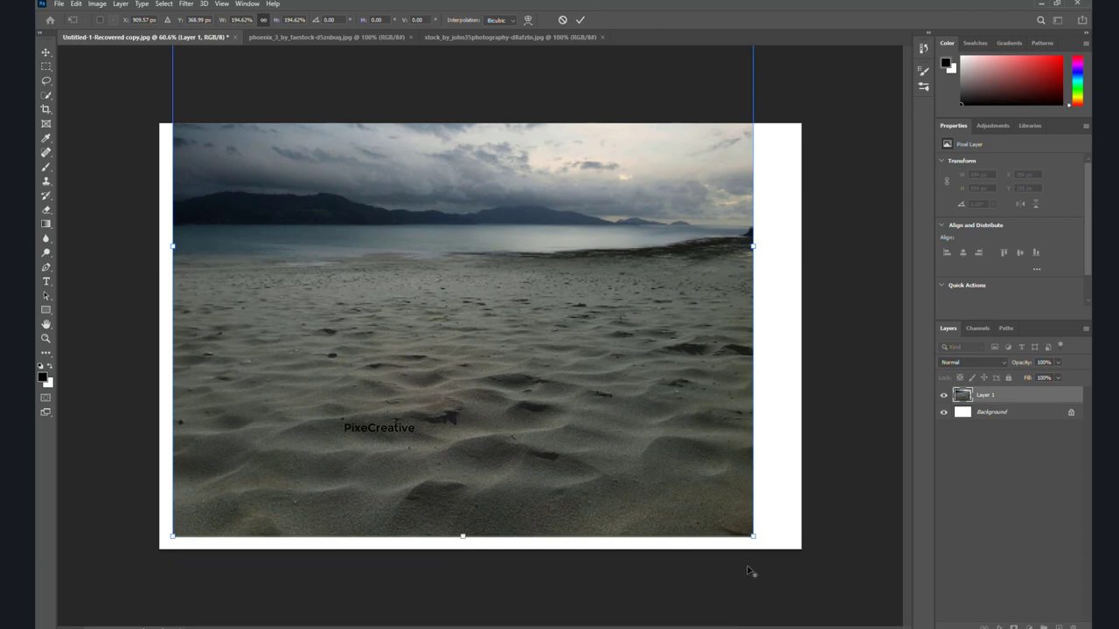
pyautogui.moveTo(754, 535); pyautogui.dragTo(811, 553)
pyautogui.moveTo(691, 489); pyautogui.dragTo(696, 496)
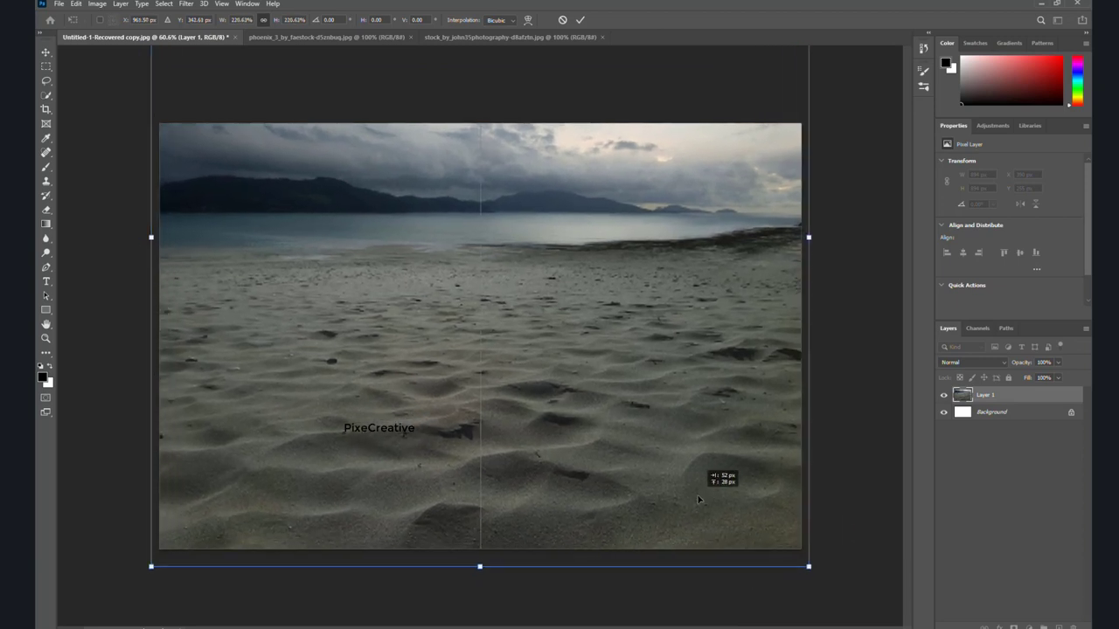
pyautogui.press('Return')
pyautogui.hotkey('ctrl', '-')
pyautogui.hotkey('ctrl', '-')
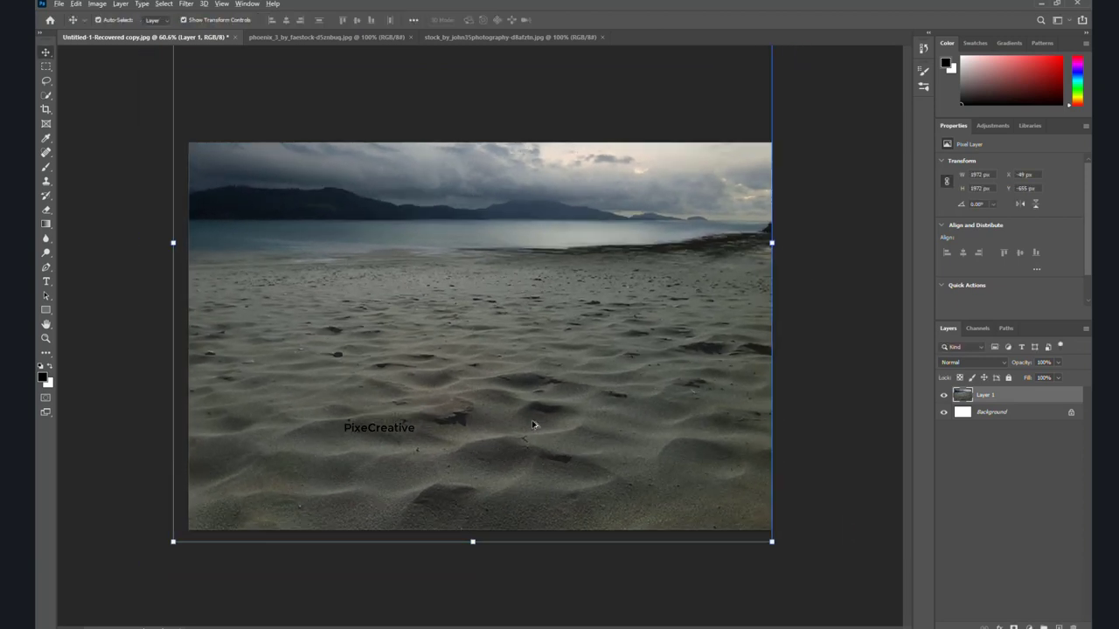
pyautogui.hotkey('ctrl', '-')
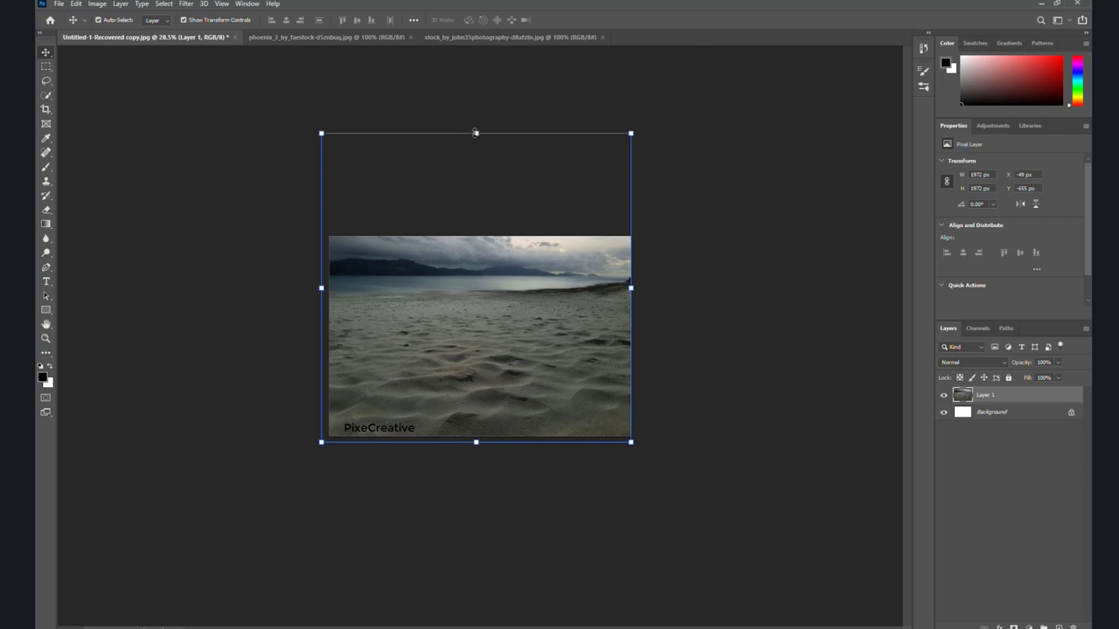
# Widen the beach layer's bottom in perspective and squash it into the canvas's lower half.
pyautogui.click(77, 4)
pyautogui.moveTo(94, 255)
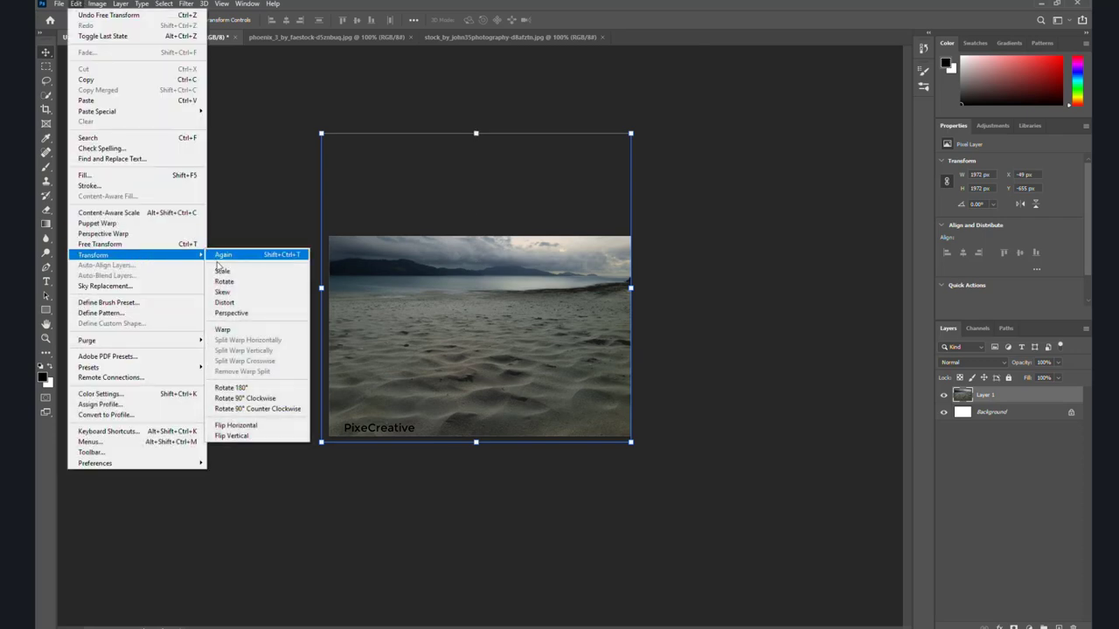
pyautogui.click(253, 314)
pyautogui.moveTo(631, 443); pyautogui.dragTo(753, 443)
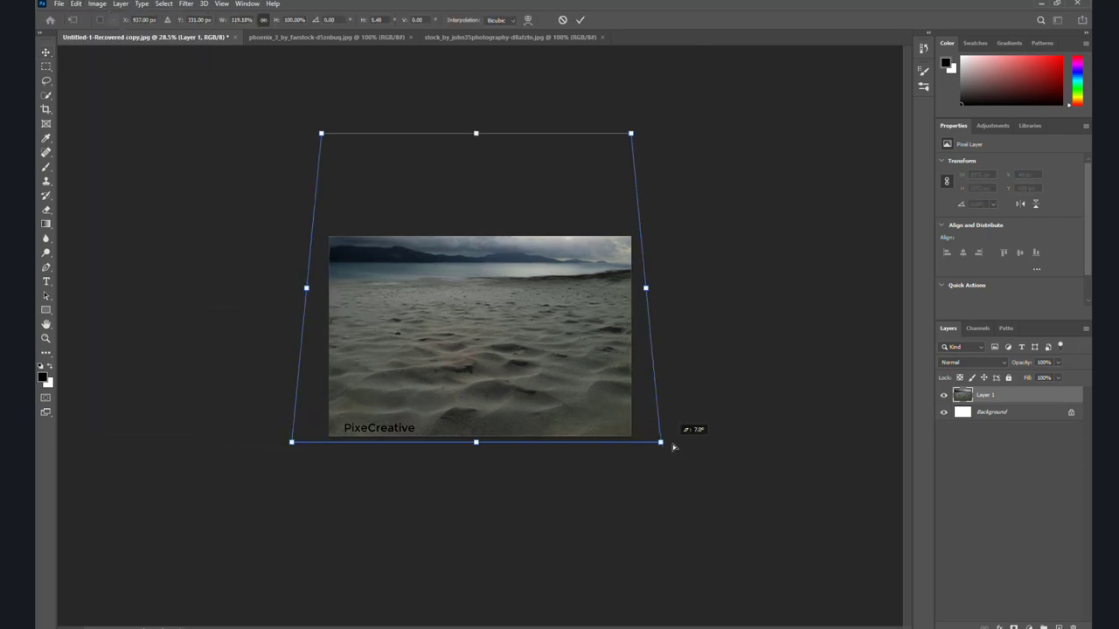
pyautogui.click(580, 19)
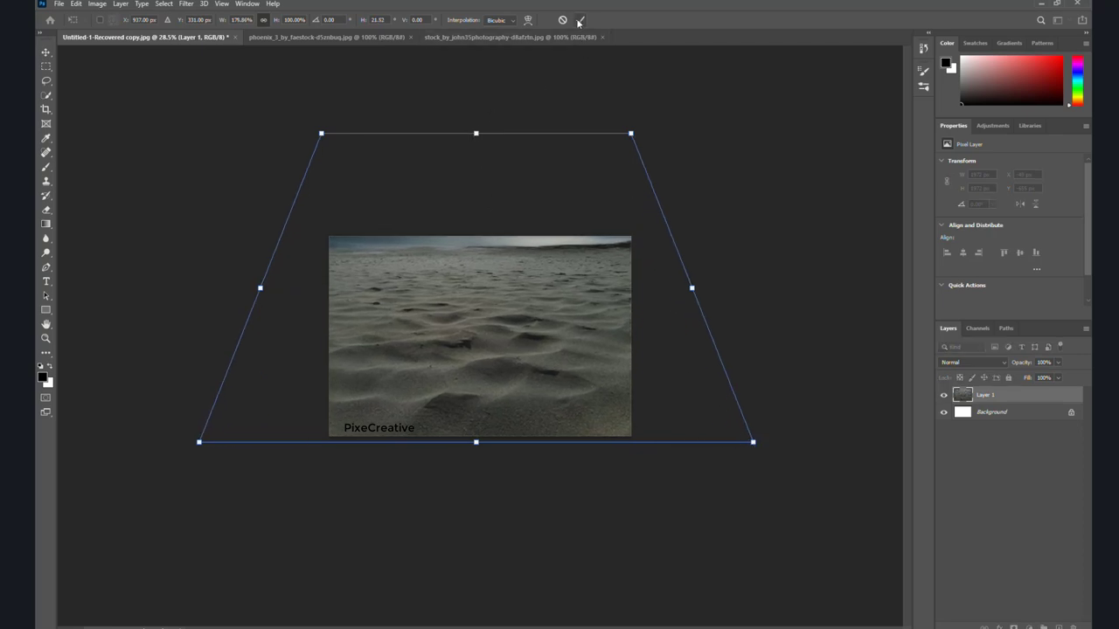
pyautogui.moveTo(475, 136); pyautogui.dragTo(478, 278)
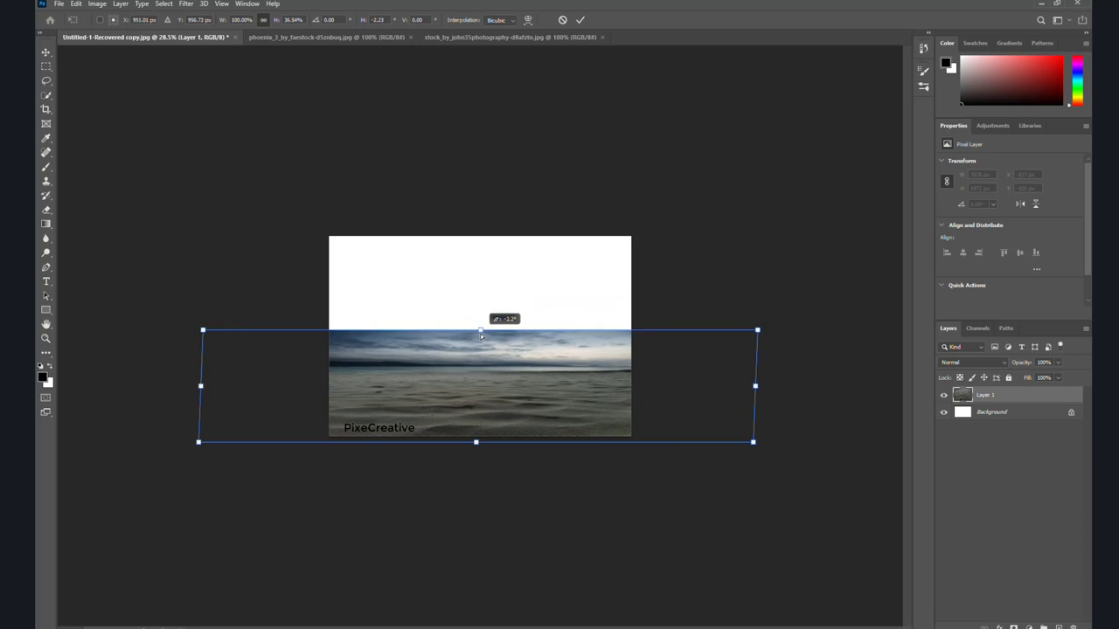
pyautogui.moveTo(477, 278); pyautogui.dragTo(480, 315)
pyautogui.click(580, 19)
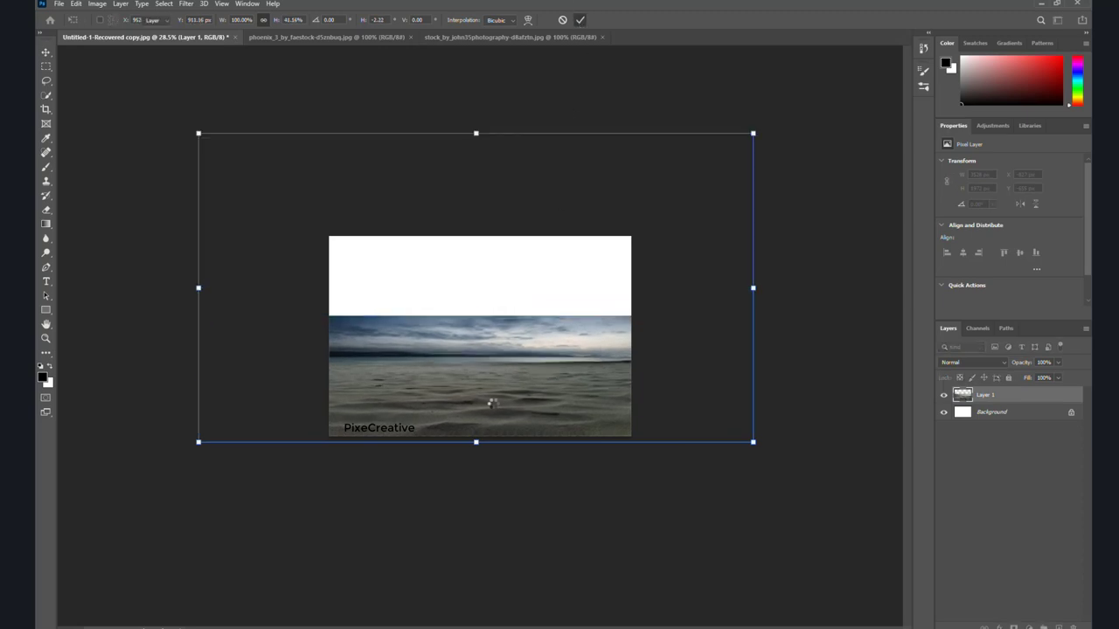
pyautogui.scroll(6, 498, 410)
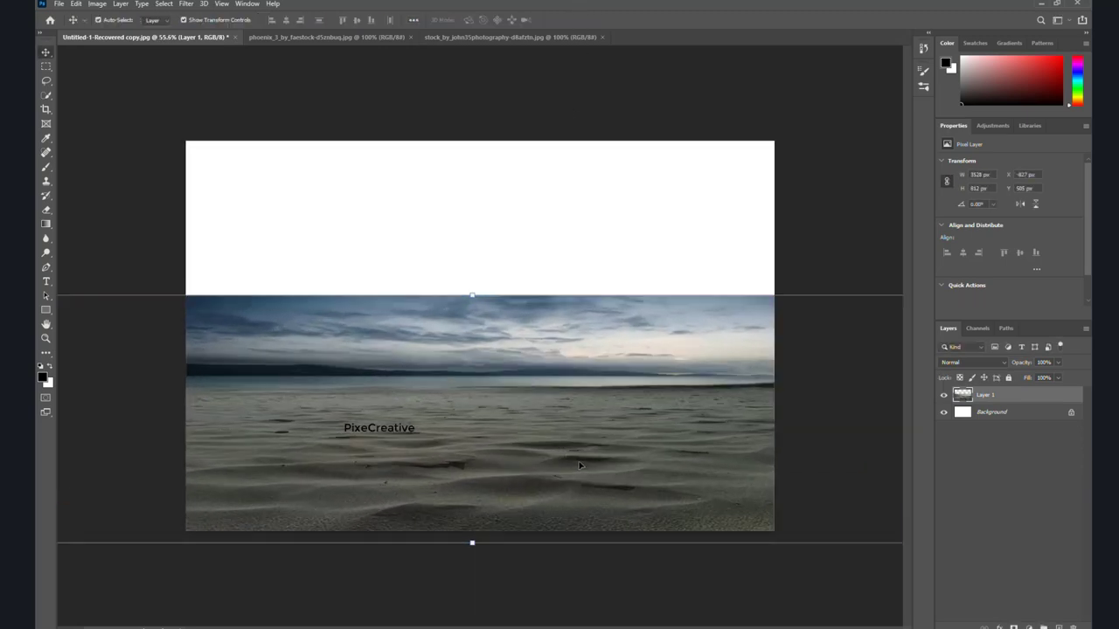
# Lower the beach layer's Hue/Saturation saturation to drain most of its colour.
pyautogui.click(95, 4)
pyautogui.moveTo(115, 32)
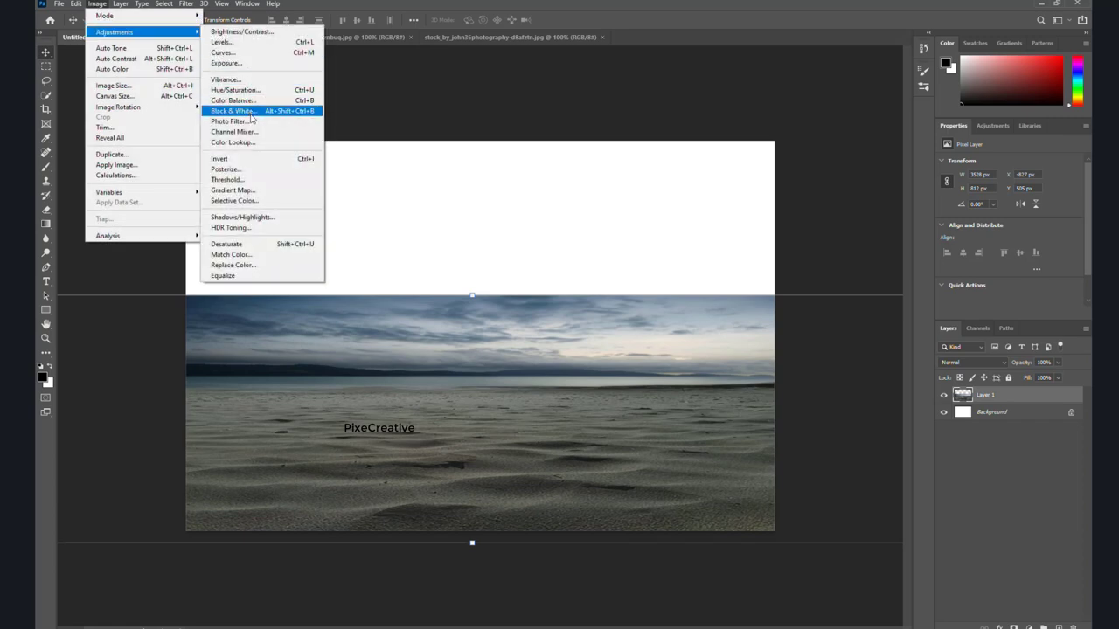
pyautogui.click(234, 90)
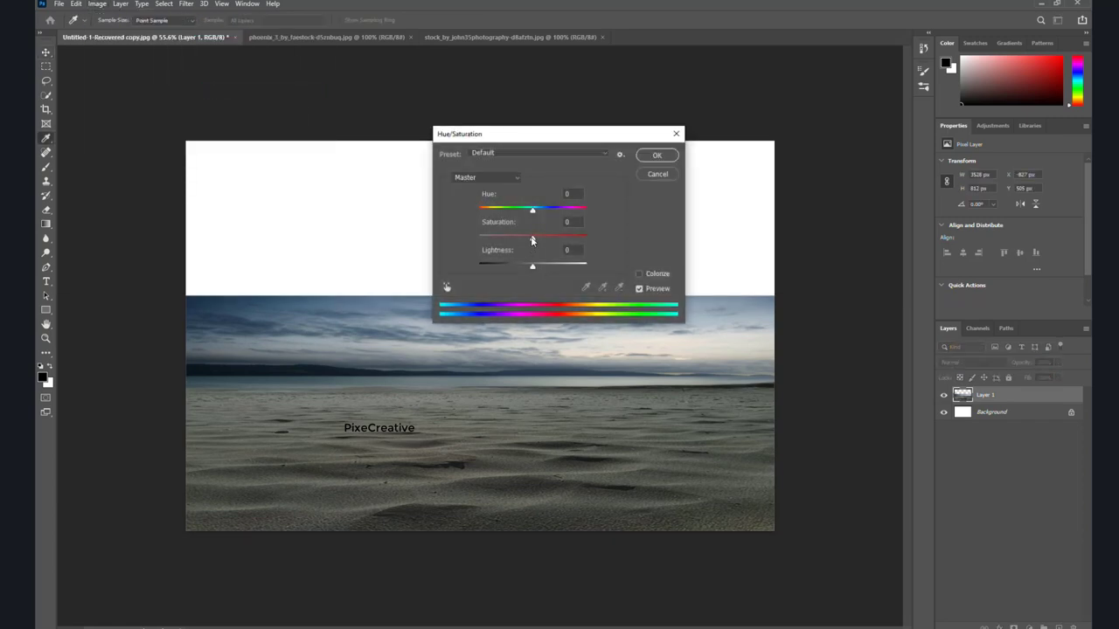
pyautogui.moveTo(533, 239); pyautogui.dragTo(499, 239)
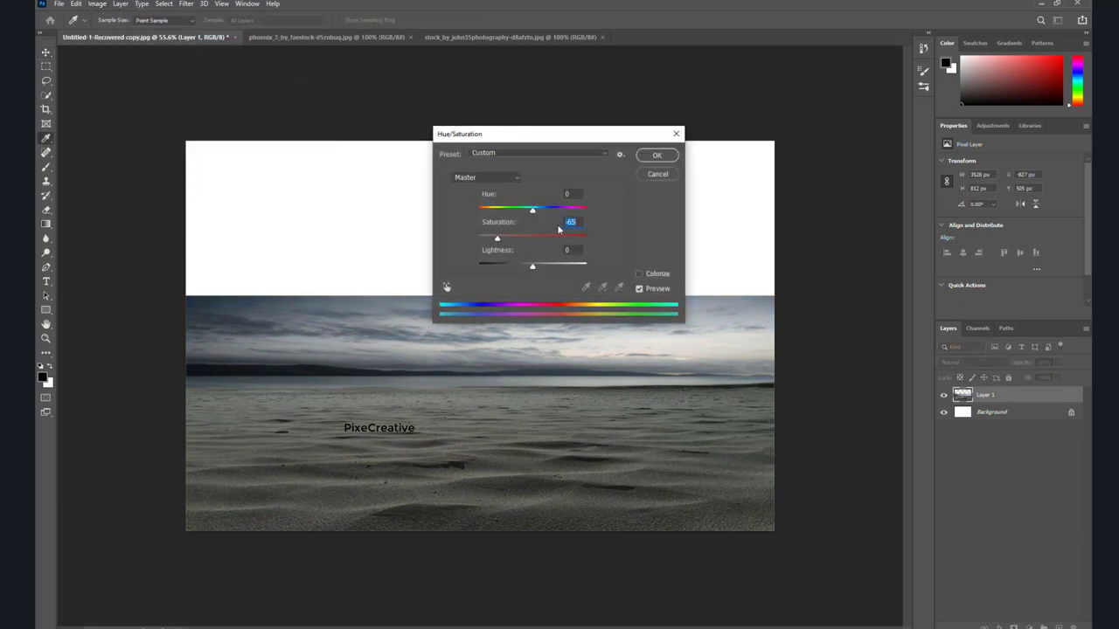
pyautogui.click(666, 156)
# Select a rectangular band of mountains and desert in the phoenix_3 photo.
pyautogui.click(501, 38)
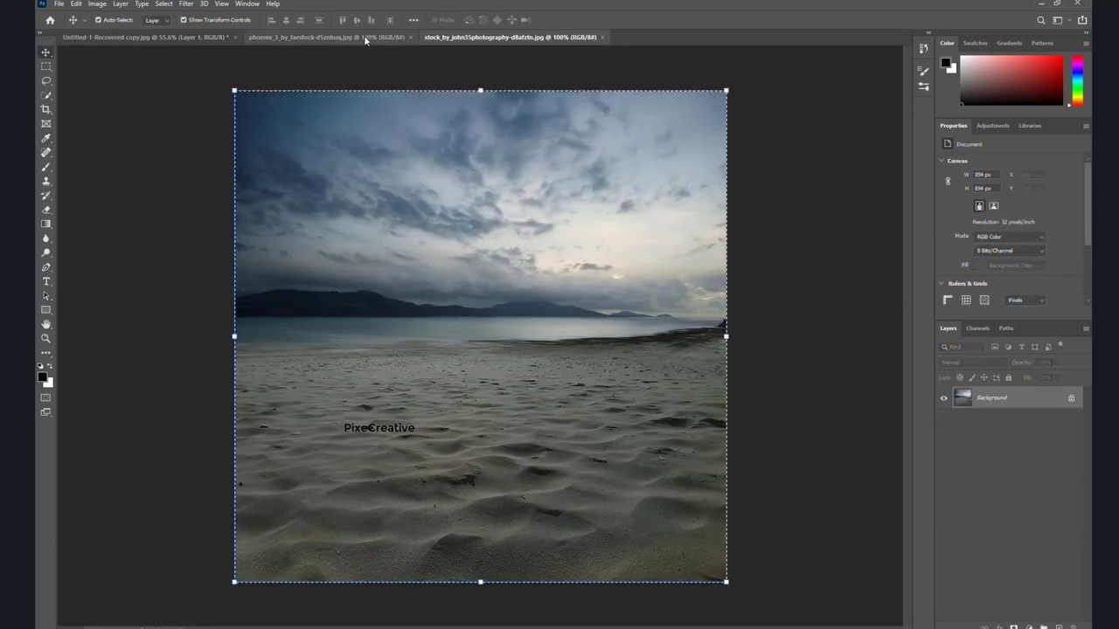
pyautogui.click(366, 37)
pyautogui.click(45, 66)
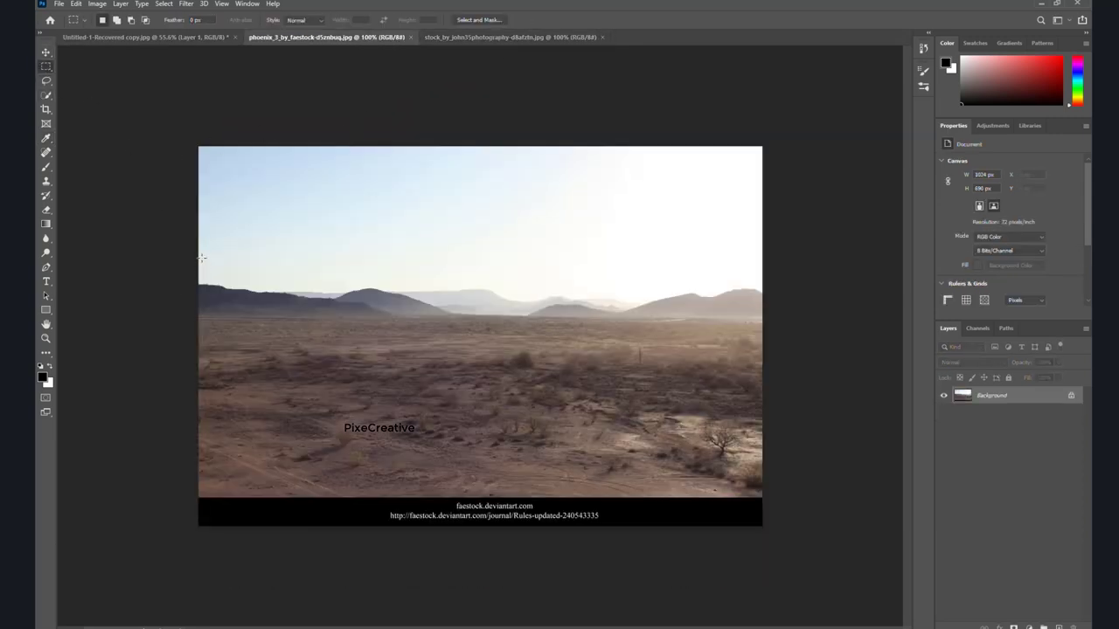
pyautogui.moveTo(198, 221)
pyautogui.mouseDown()
pyautogui.moveTo(554, 360)
pyautogui.moveTo(774, 364)
pyautogui.moveTo(752, 387)
pyautogui.mouseUp()
# Move the desert band into the composite as Layer 2, on the left horizon.
pyautogui.click(45, 52)
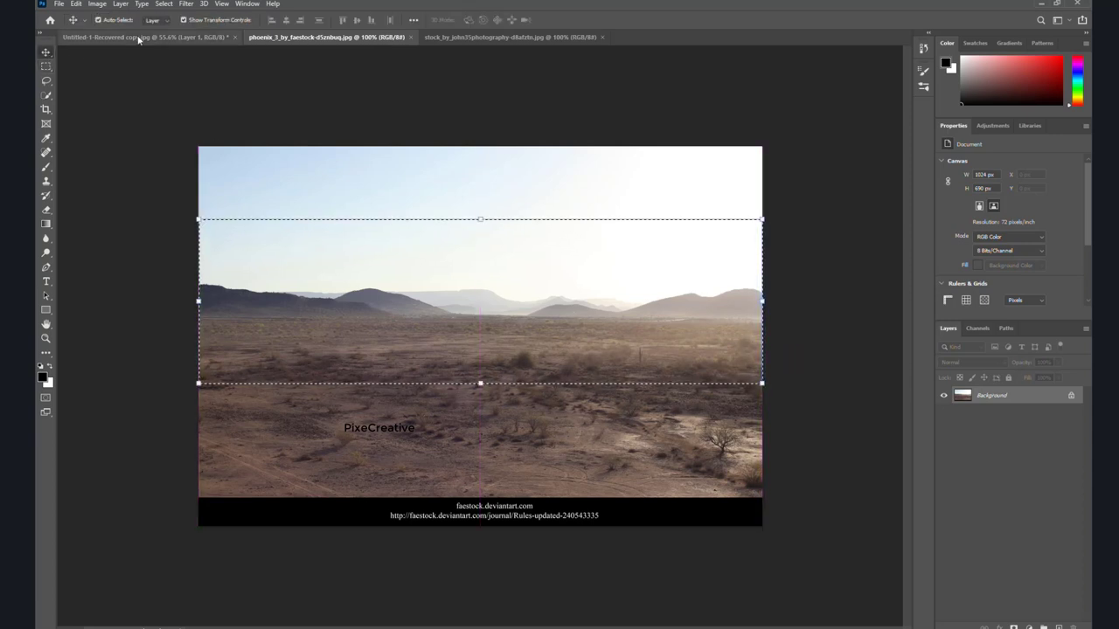
pyautogui.moveTo(349, 350)
pyautogui.mouseDown()
pyautogui.moveTo(152, 55)
pyautogui.moveTo(581, 281)
pyautogui.mouseUp()
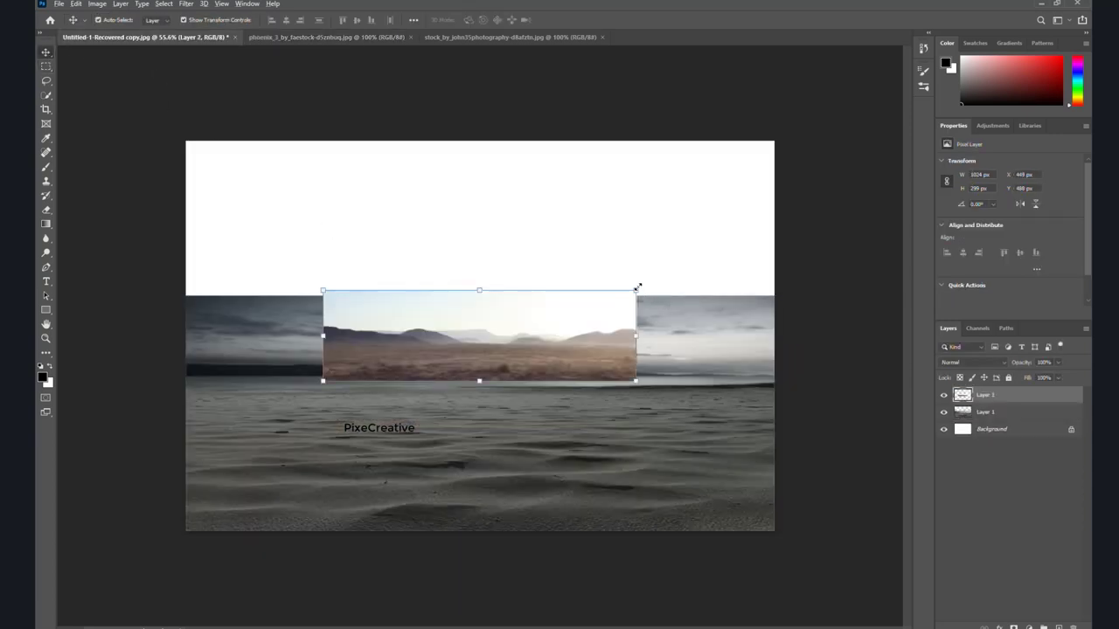
pyautogui.moveTo(582, 327); pyautogui.dragTo(439, 343)
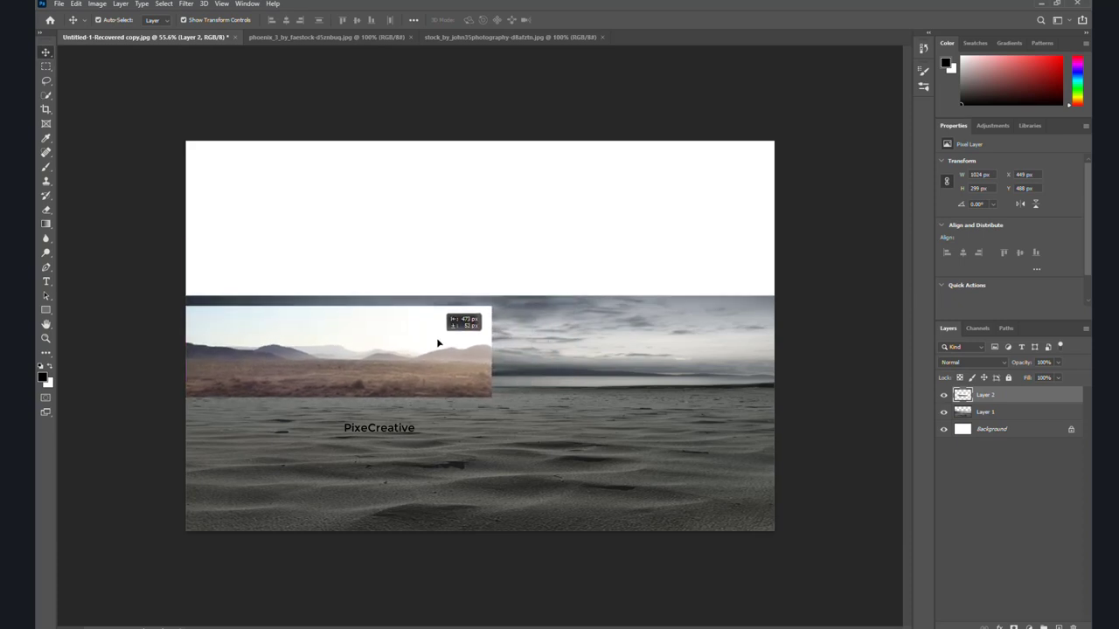
pyautogui.click(535, 70)
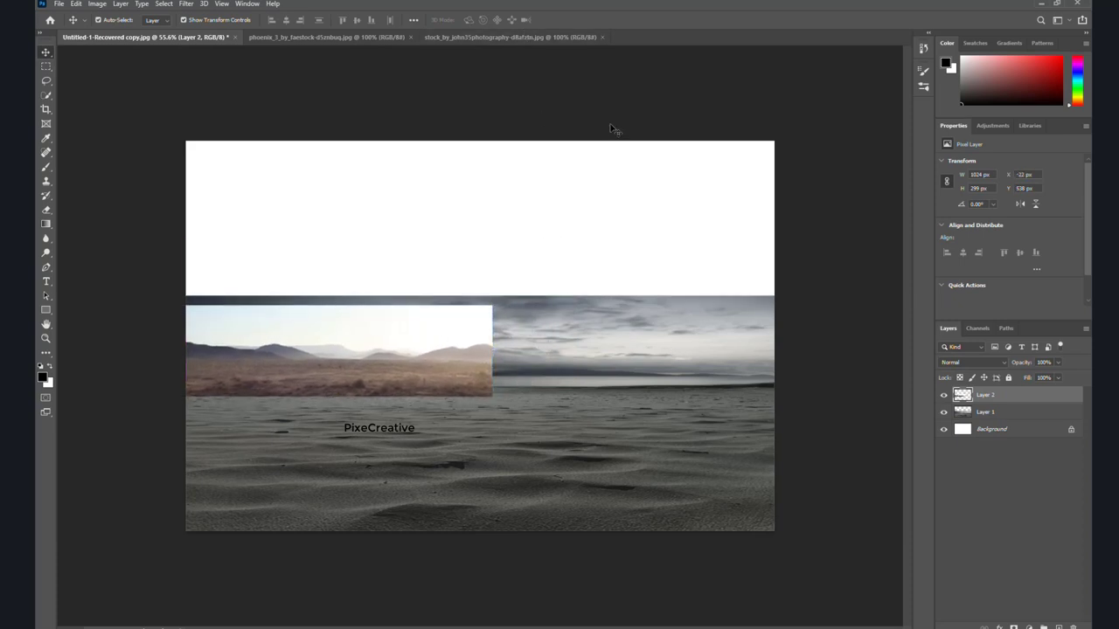
pyautogui.moveTo(333, 374); pyautogui.dragTo(331, 392)
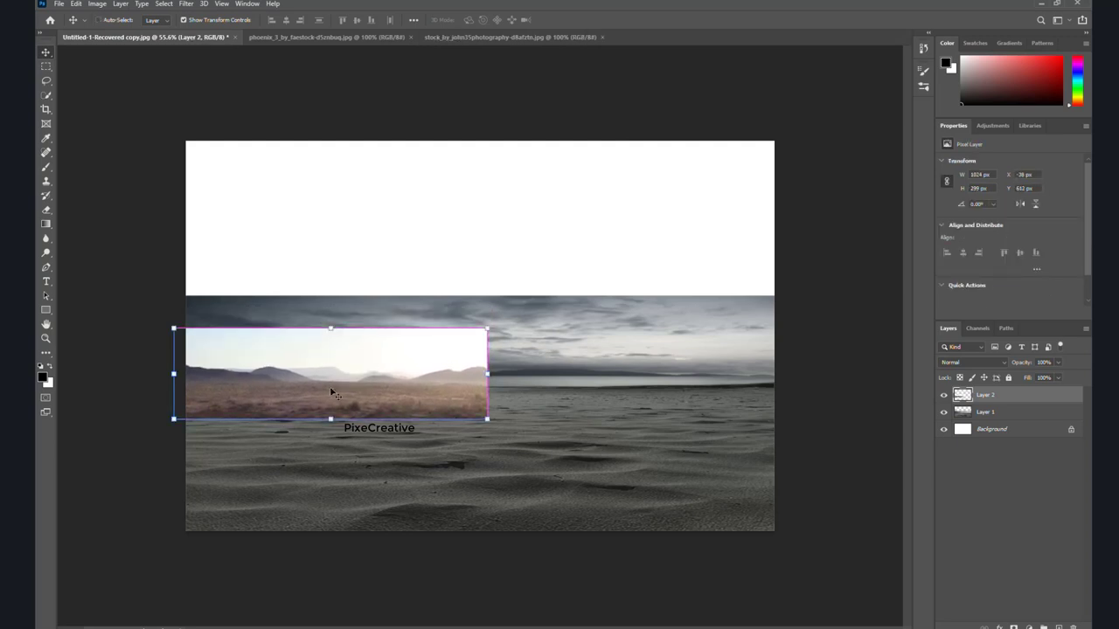
# Duplicate the desert band, flip the copy horizontally and align it on the right half.
pyautogui.hotkey('ctrl', 'j')
pyautogui.moveTo(369, 369); pyautogui.dragTo(667, 369)
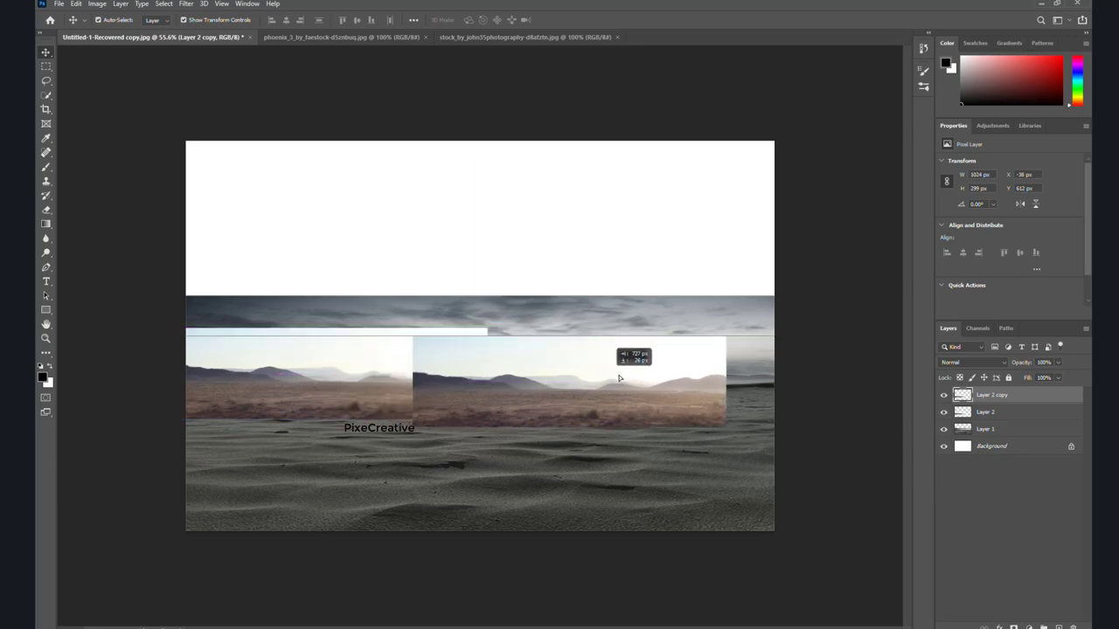
pyautogui.click(76, 3)
pyautogui.moveTo(94, 254)
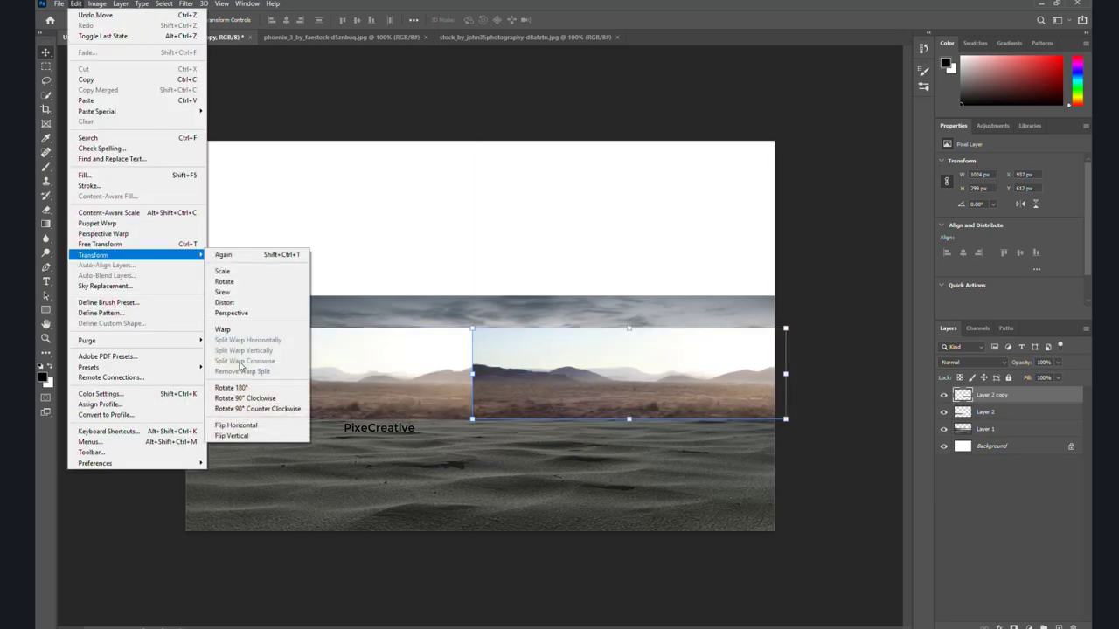
pyautogui.click(236, 425)
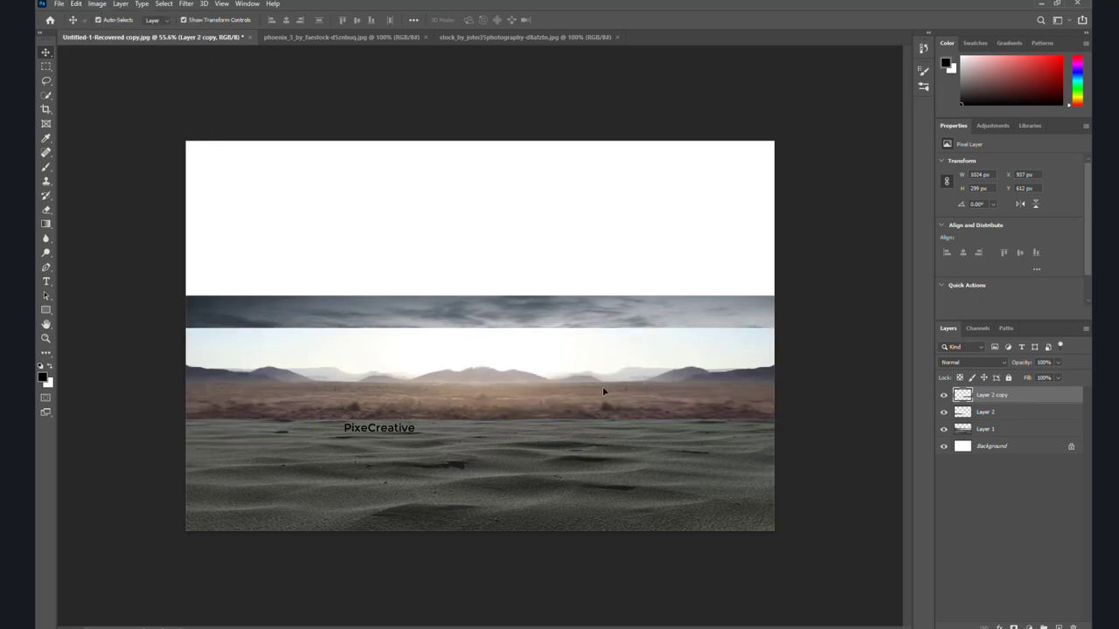
pyautogui.scroll(3, 562, 388)
pyautogui.moveTo(562, 388); pyautogui.dragTo(565, 388)
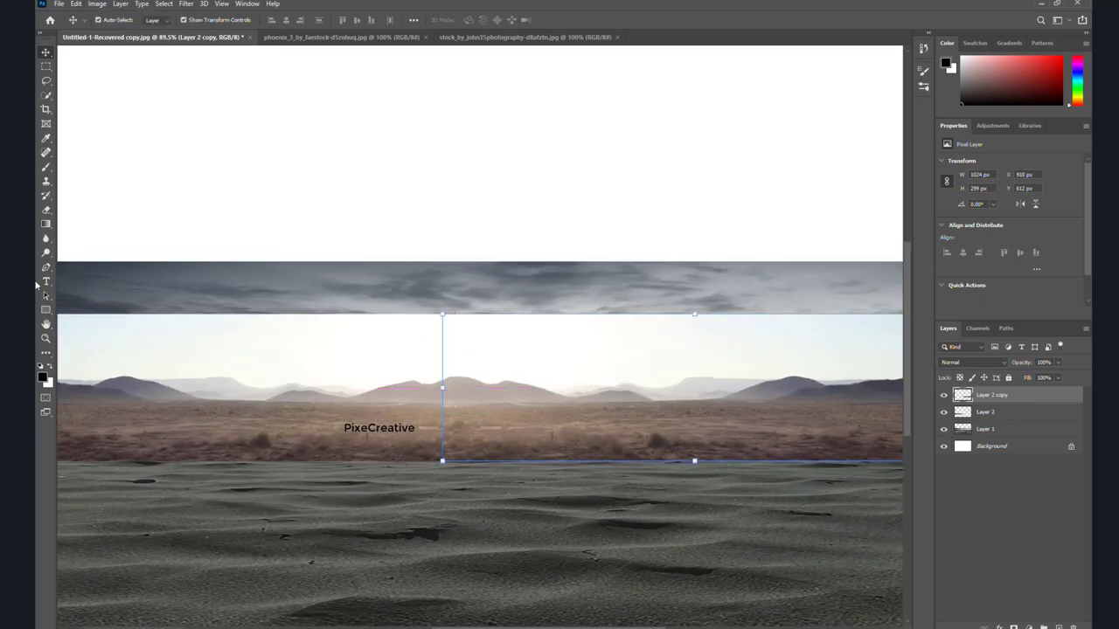
pyautogui.click(46, 209)
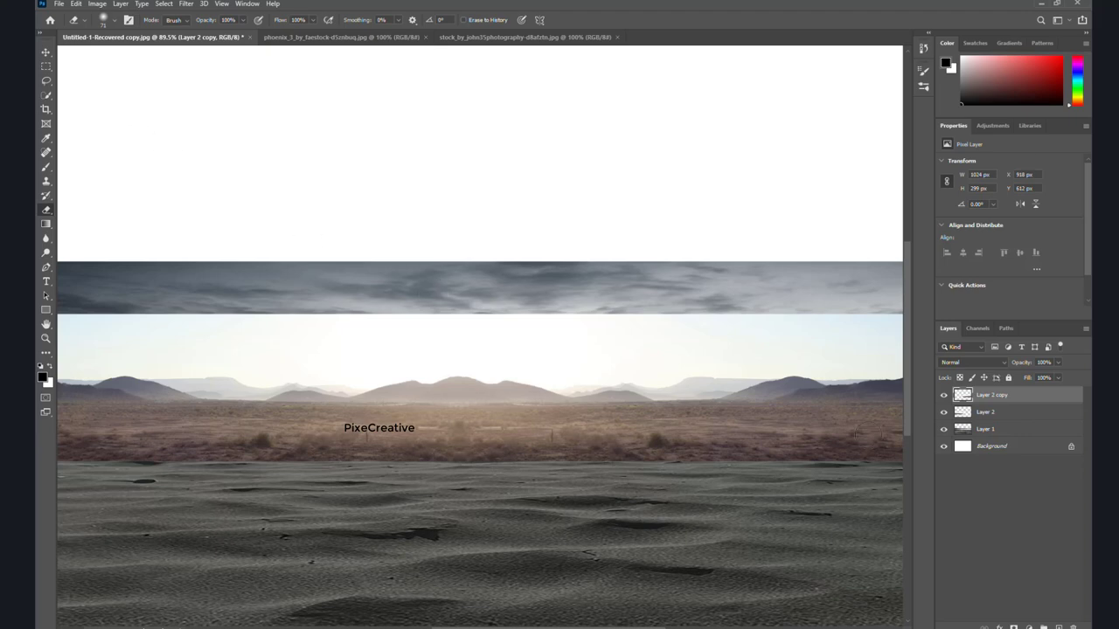
# Merge the desert copy into Layer 2 and erase its lower edge to blend into the sand.
pyautogui.hotkey('ctrl', 'e')
pyautogui.scroll(-1, 475, 341)
pyautogui.scroll(-1, 475, 384)
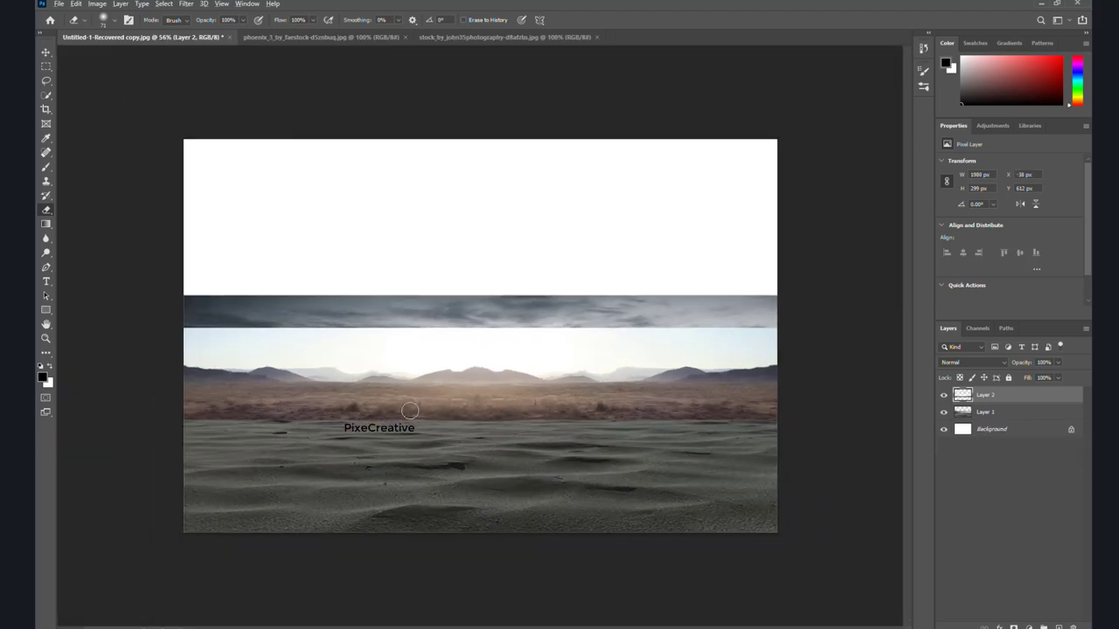
pyautogui.moveTo(475, 421); pyautogui.dragTo(456, 417)
pyautogui.moveTo(802, 452)
pyautogui.mouseDown()
pyautogui.moveTo(799, 432)
pyautogui.moveTo(282, 447)
pyautogui.moveTo(460, 447)
pyautogui.mouseUp()
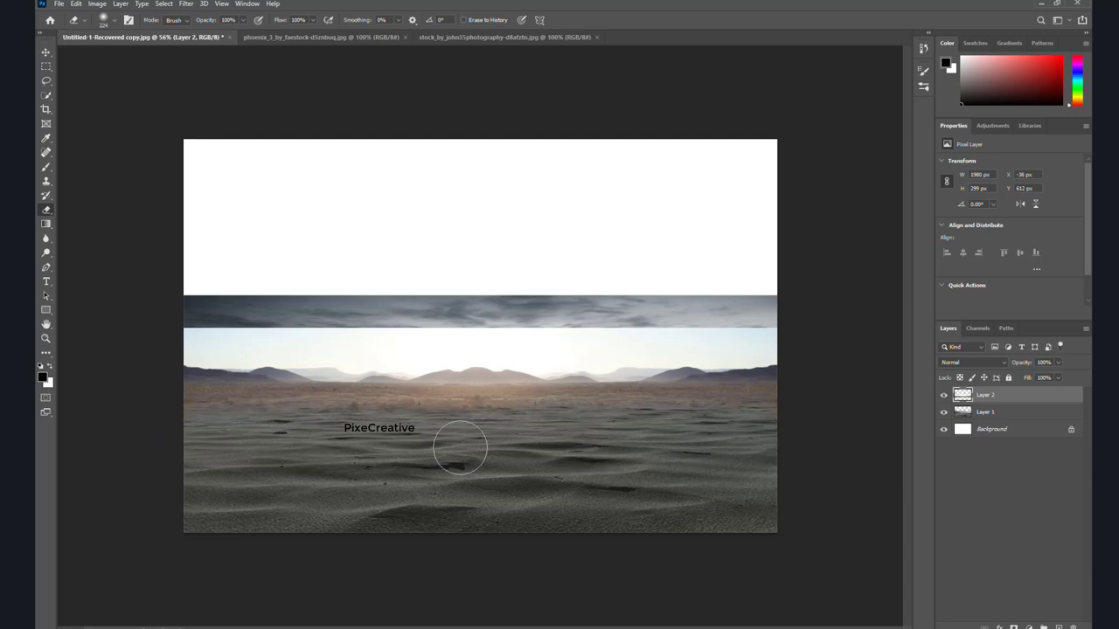
pyautogui.click(97, 4)
pyautogui.moveTo(115, 32)
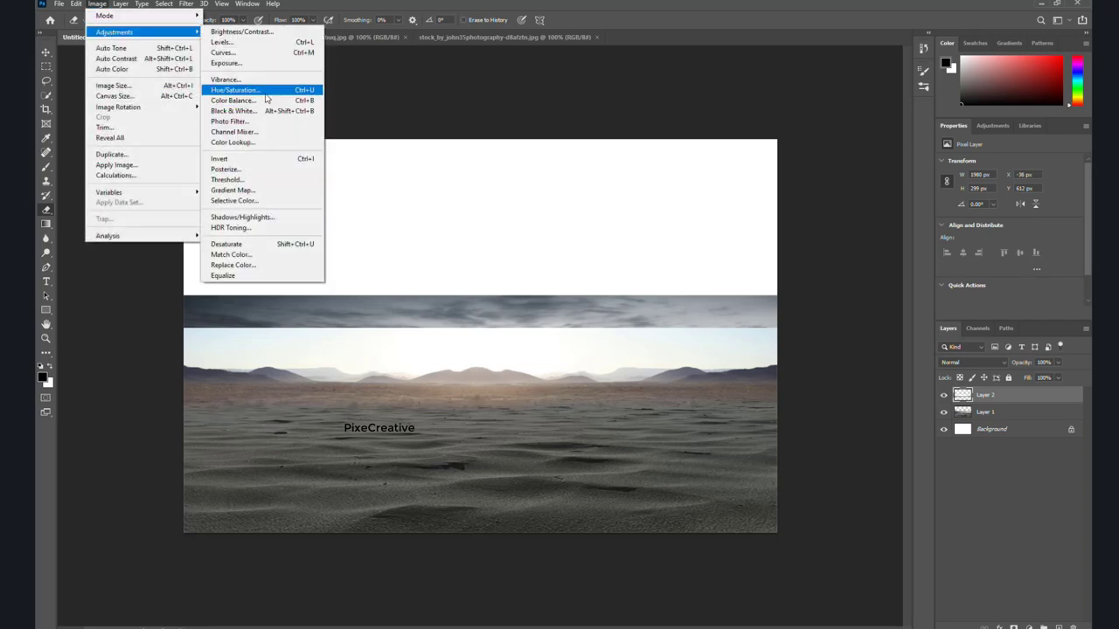
# Desaturate the desert layer to -80 saturation with Hue/Saturation.
pyautogui.click(234, 90)
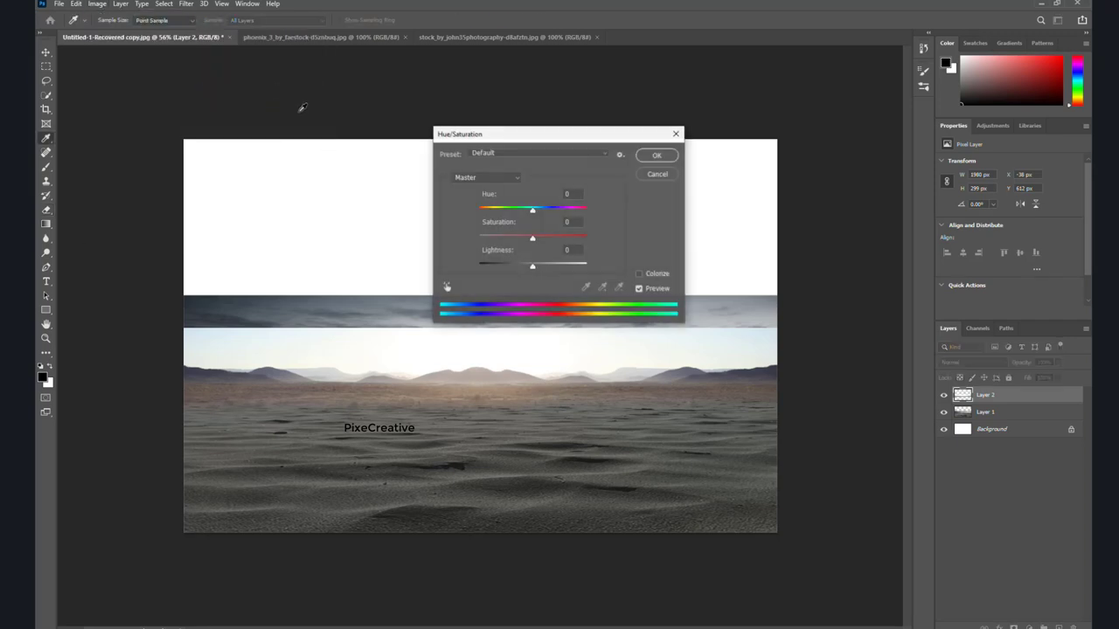
pyautogui.moveTo(523, 240); pyautogui.dragTo(510, 240)
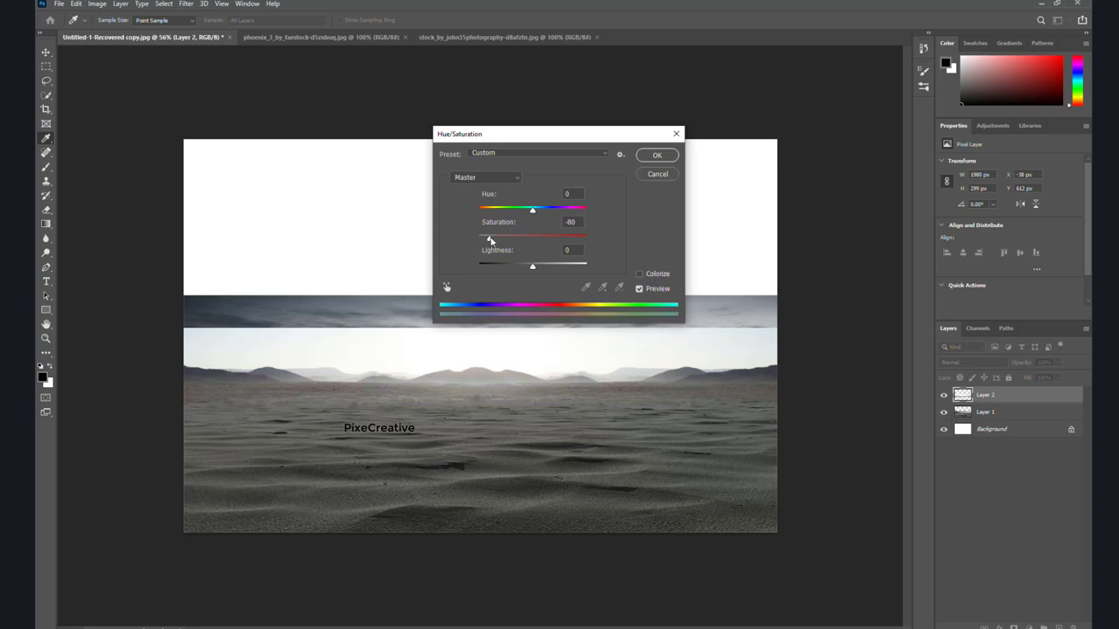
pyautogui.click(658, 156)
pyautogui.press('v')
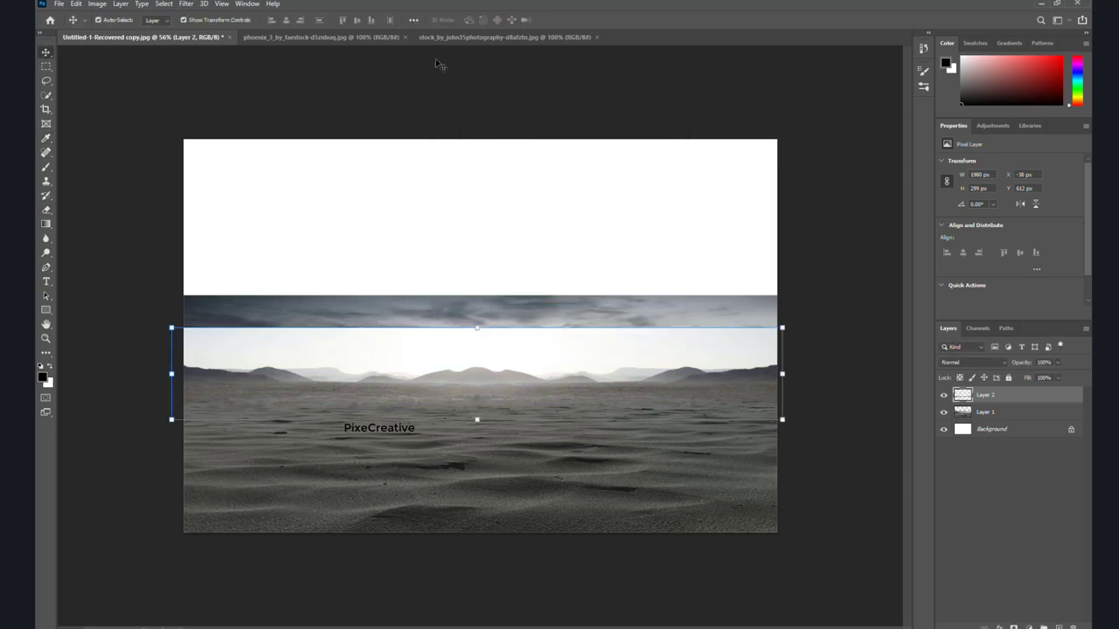
# Close the desert stock photo and phoenix source documents, leaving only the composite.
pyautogui.click(579, 35)
pyautogui.hotkey('ctrl', 'w')
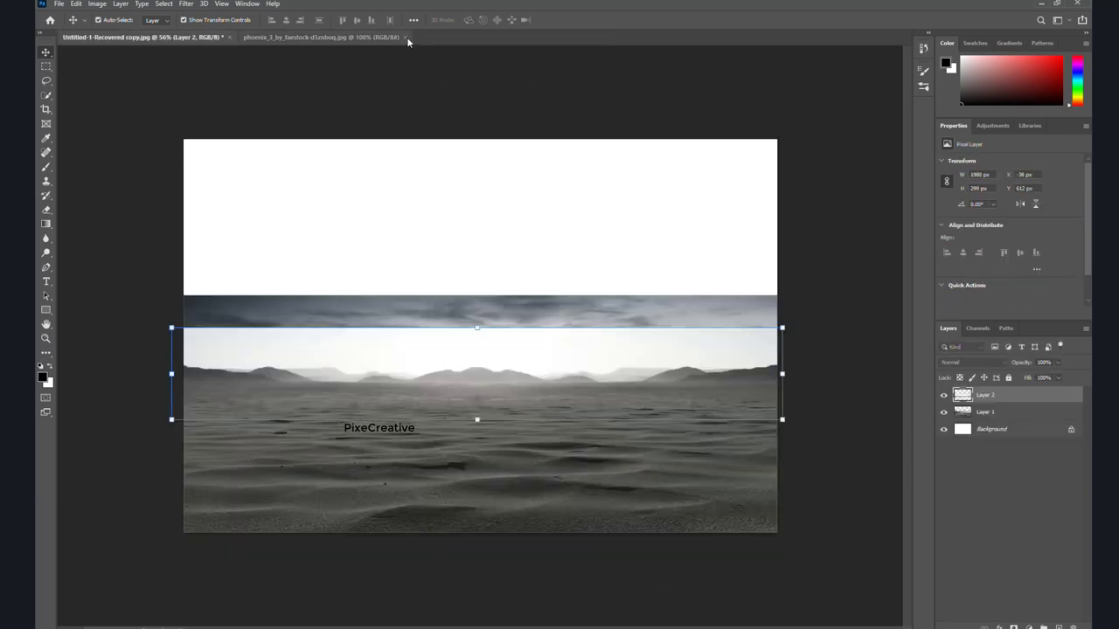
pyautogui.click(405, 36)
pyautogui.click(813, 146)
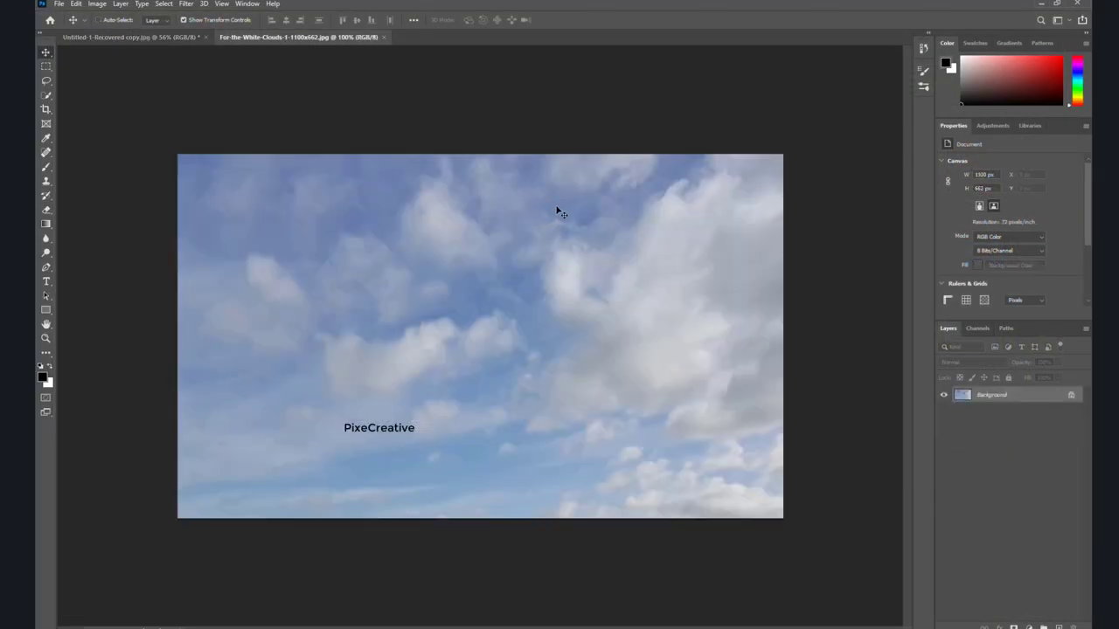
# Bring the cloud photo in as Layer 3, scaled to 1988 × 1196 px above the horizon.
pyautogui.moveTo(557, 211)
pyautogui.mouseDown()
pyautogui.moveTo(597, 301)
pyautogui.moveTo(482, 206)
pyautogui.mouseUp()
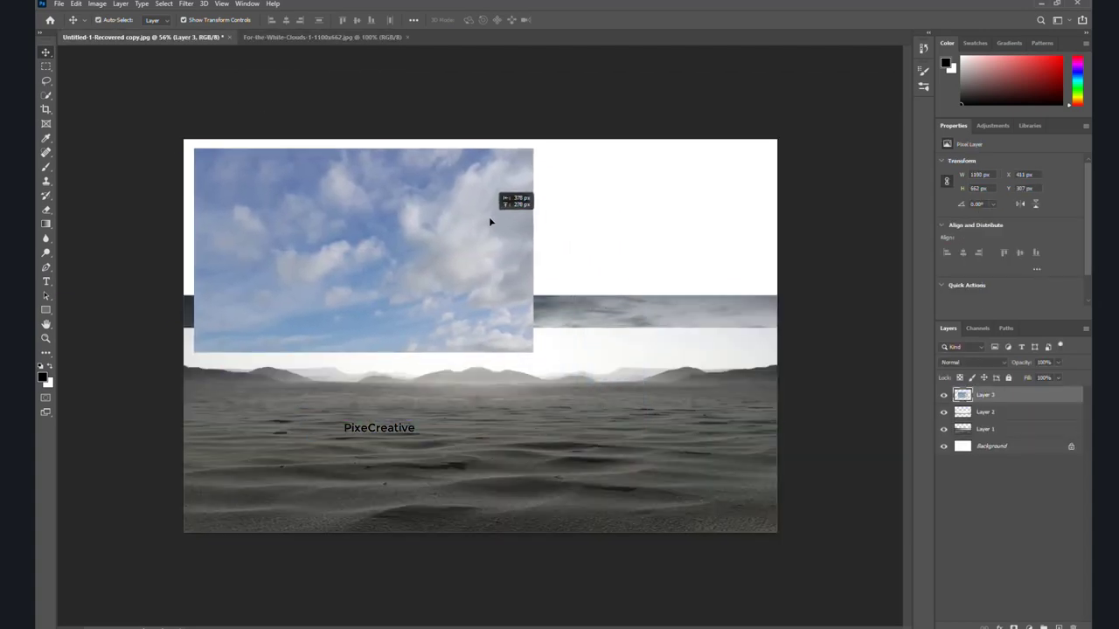
pyautogui.moveTo(532, 348); pyautogui.dragTo(649, 417)
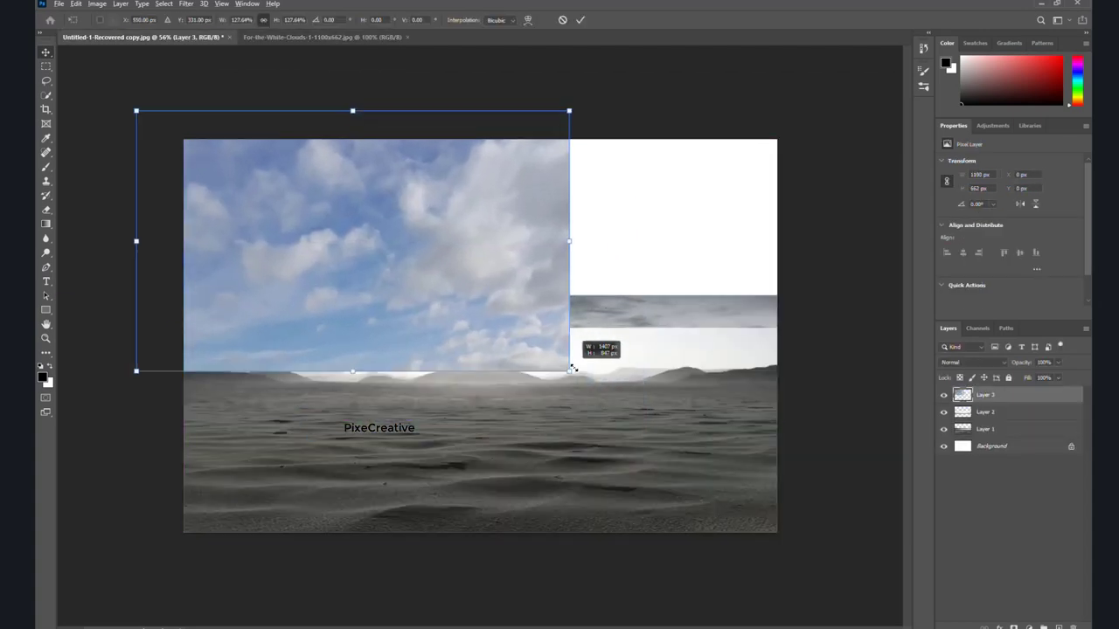
pyautogui.moveTo(510, 320); pyautogui.dragTo(655, 325)
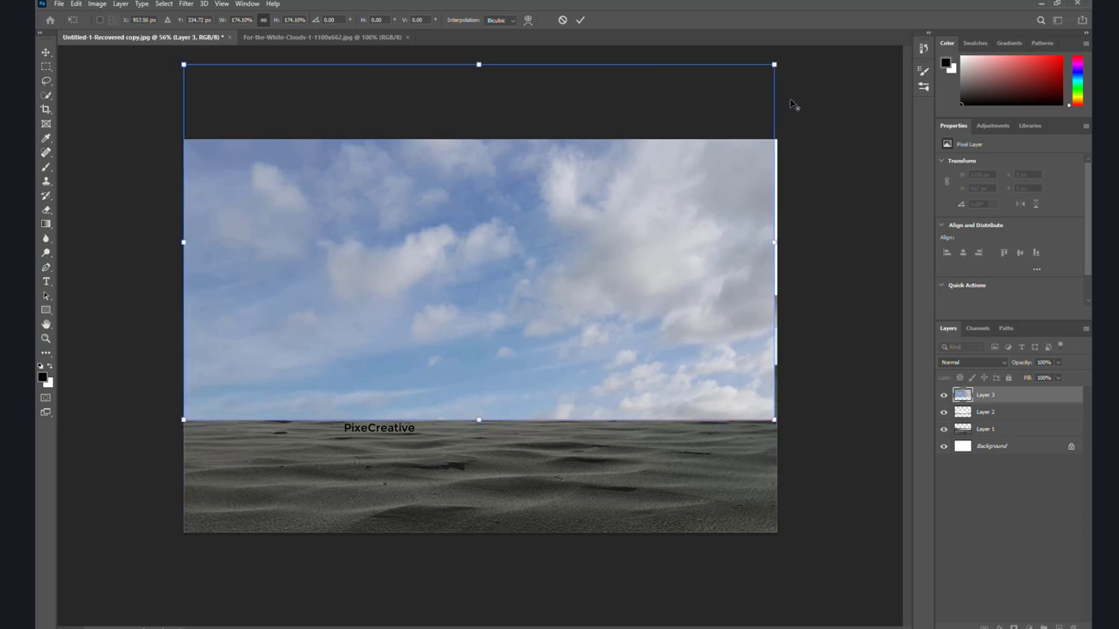
pyautogui.moveTo(773, 64); pyautogui.dragTo(786, 57)
pyautogui.click(580, 19)
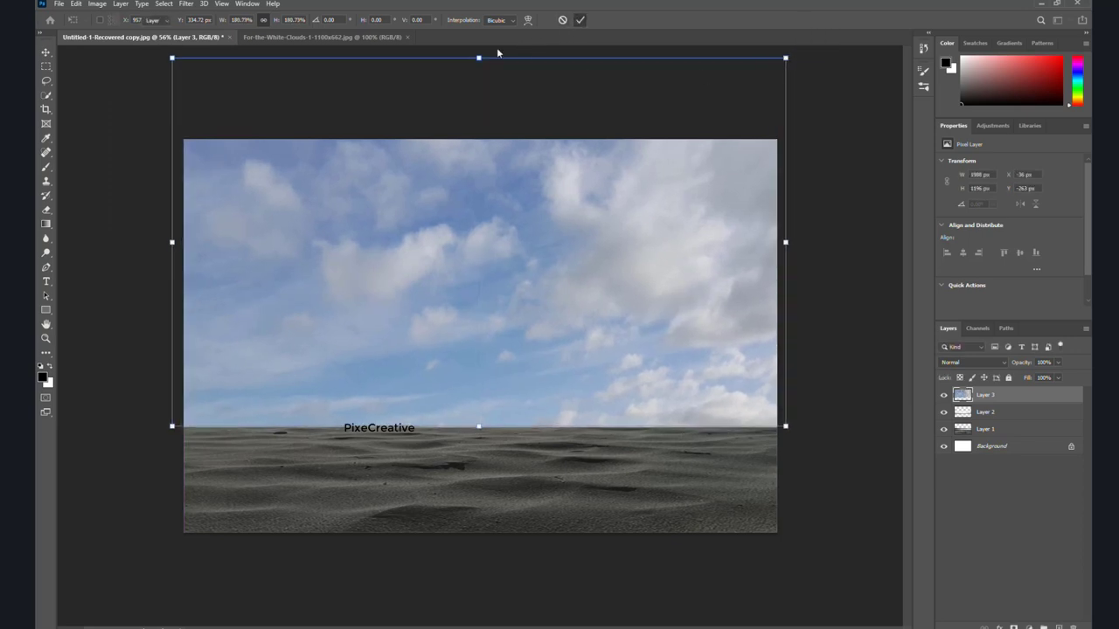
pyautogui.click(46, 224)
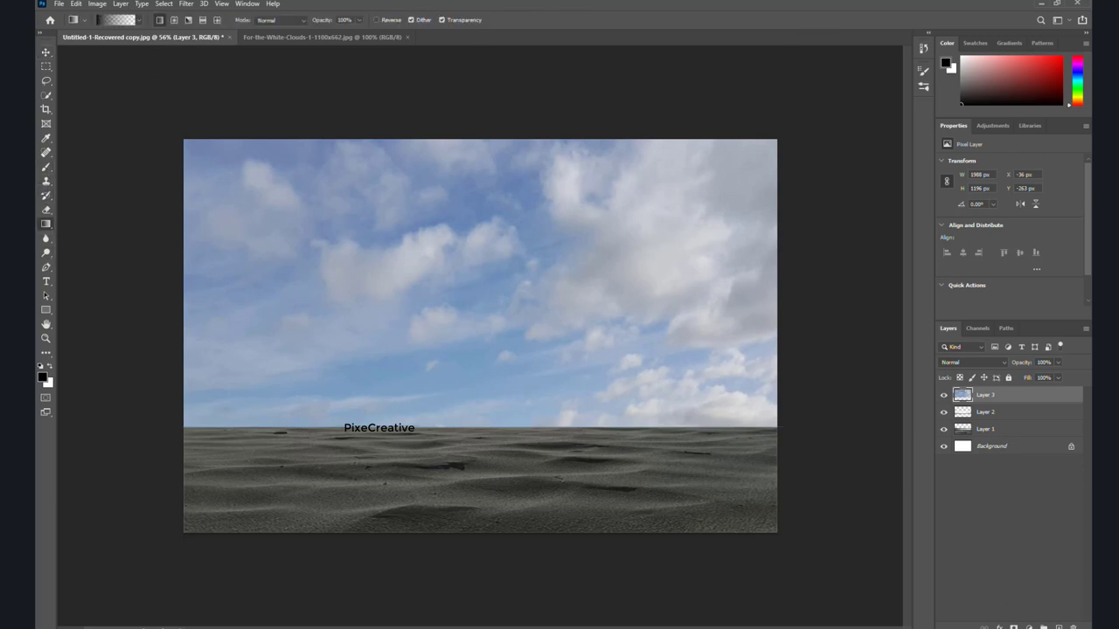
# Mask the sky layer with an upward black-to-white gradient revealing the mountains at the horizon.
pyautogui.click(1012, 627)
pyautogui.moveTo(438, 444)
pyautogui.mouseDown()
pyautogui.moveTo(439, 347)
pyautogui.moveTo(466, 376)
pyautogui.mouseUp()
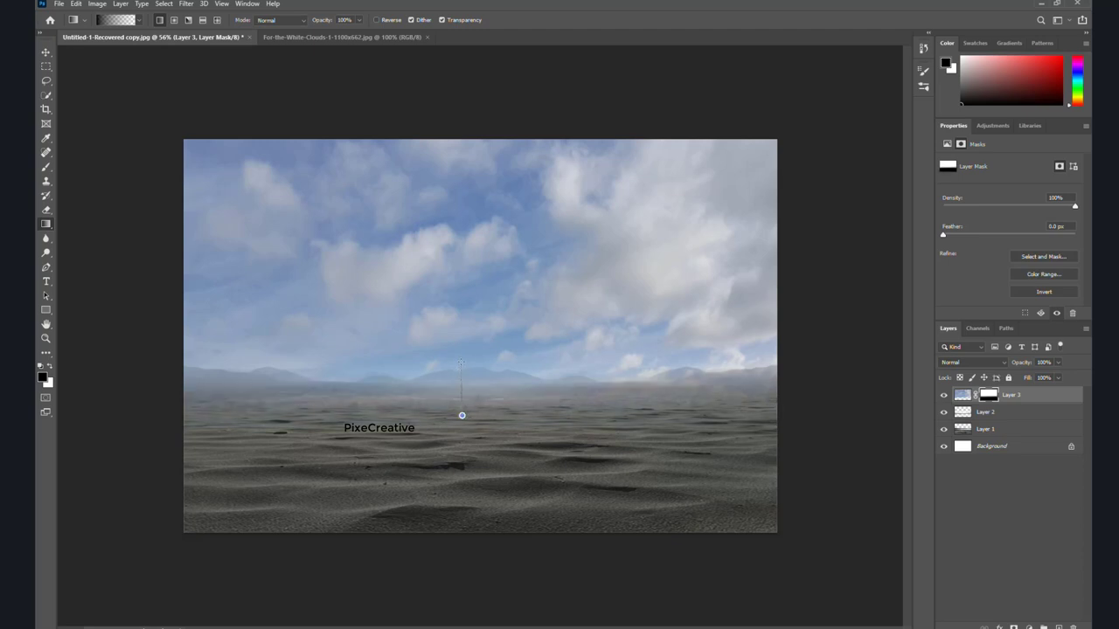
pyautogui.moveTo(461, 415); pyautogui.dragTo(458, 362)
pyautogui.click(47, 55)
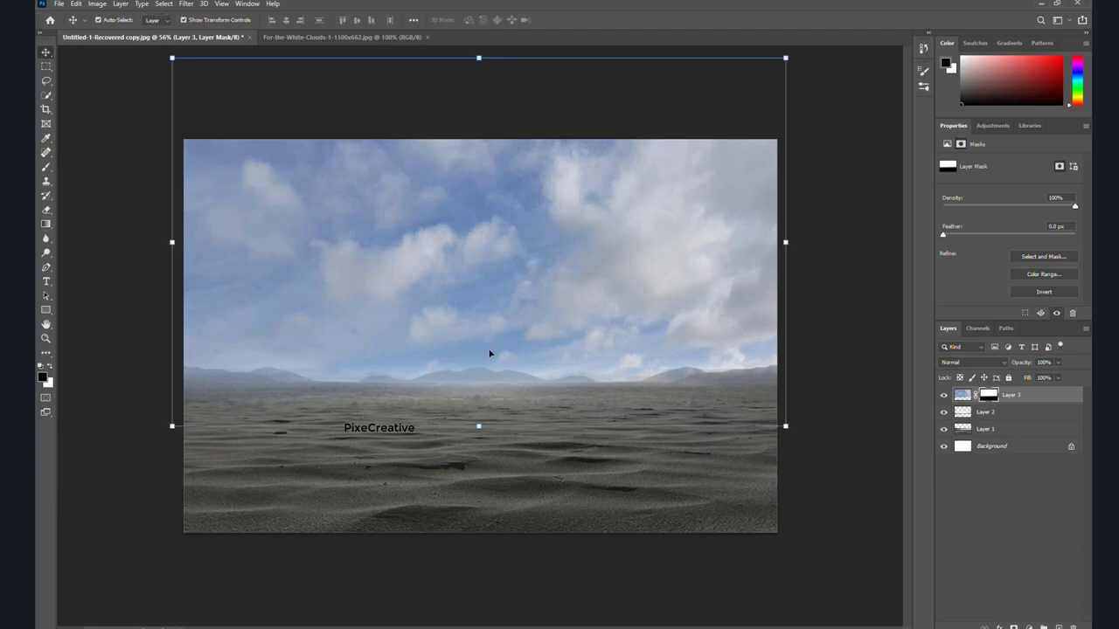
pyautogui.click(97, 4)
pyautogui.moveTo(115, 32)
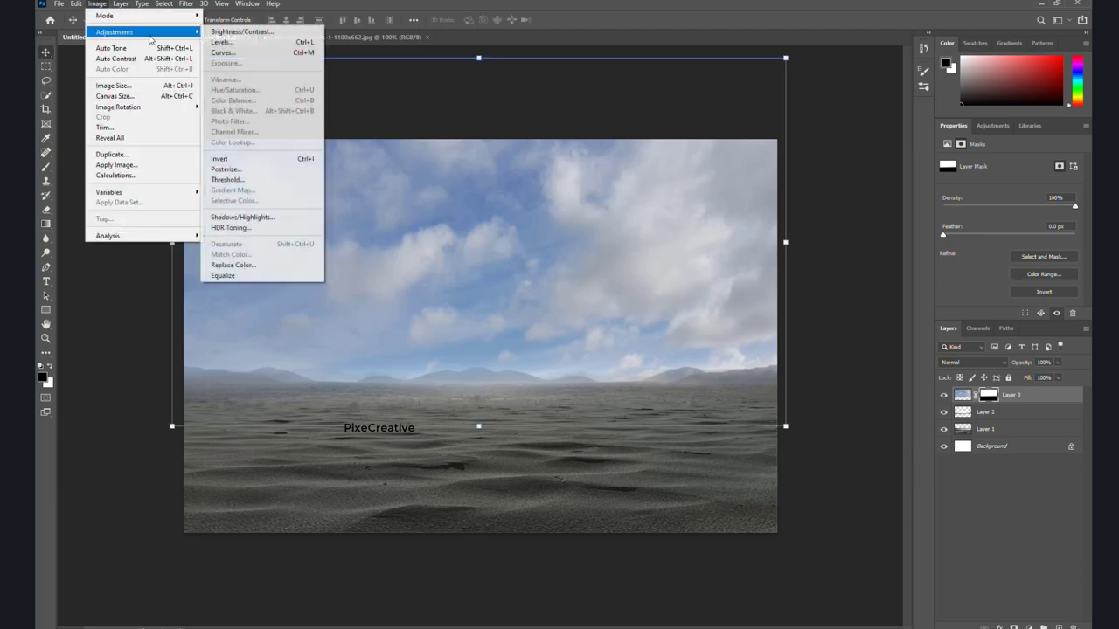
pyautogui.click(962, 395)
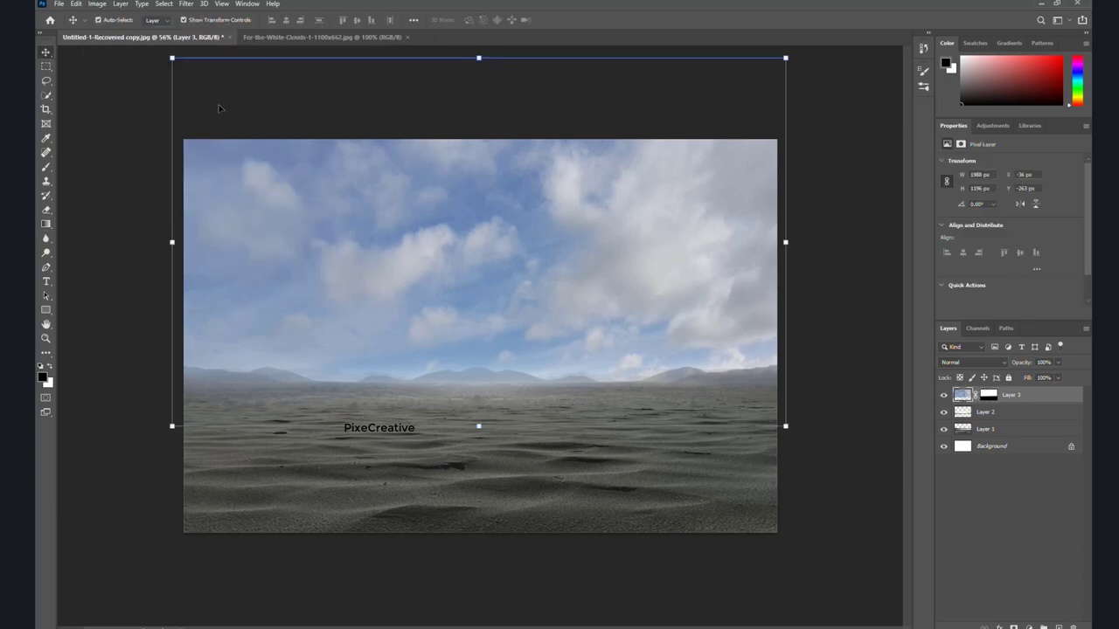
# Reduce the sky layer's saturation with Hue/Saturation, applied twice.
pyautogui.click(97, 5)
pyautogui.moveTo(114, 31)
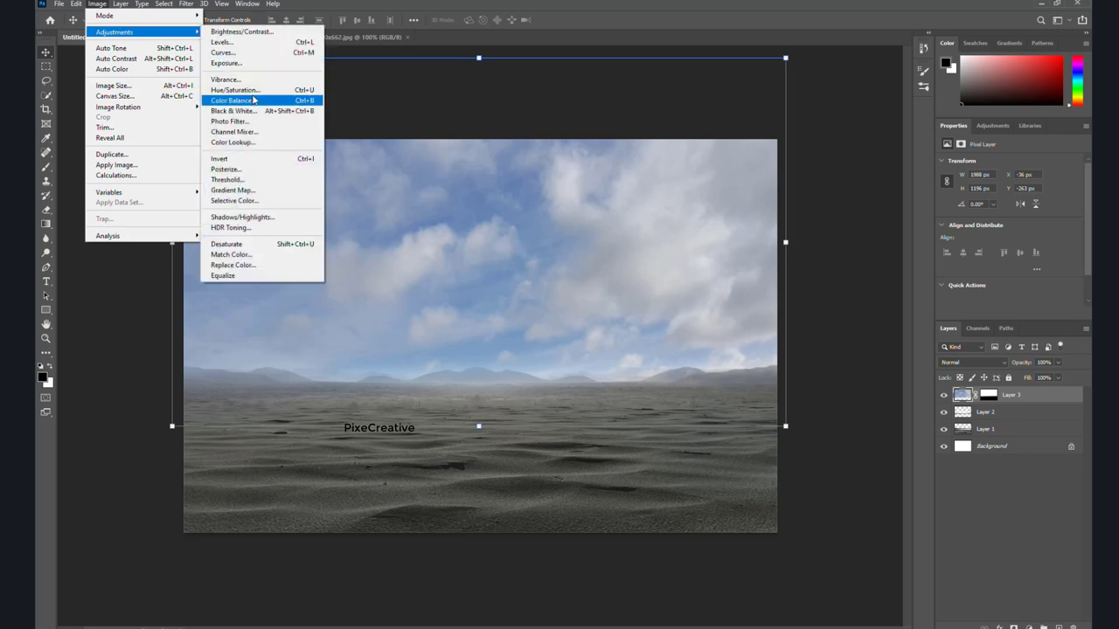
pyautogui.click(236, 91)
pyautogui.moveTo(530, 242); pyautogui.dragTo(513, 239)
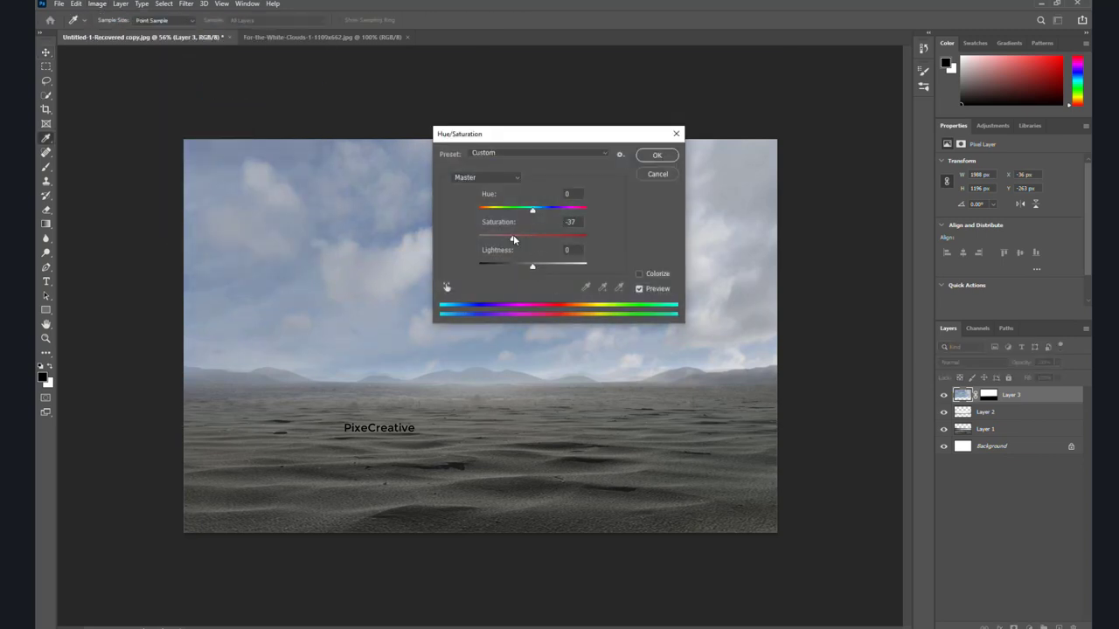
pyautogui.click(656, 155)
pyautogui.press('v')
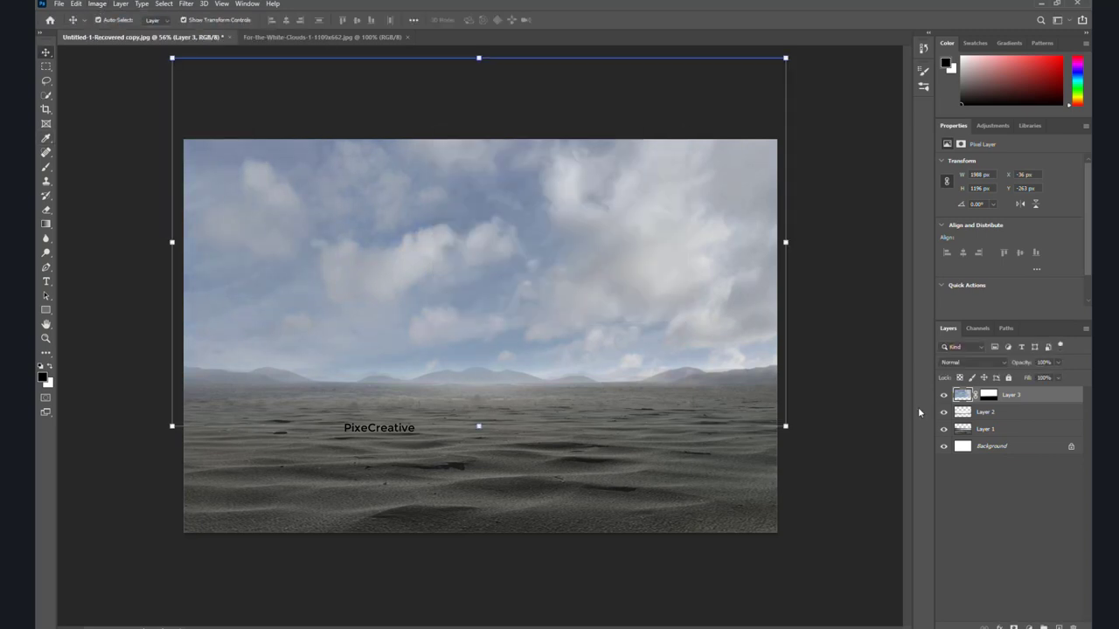
pyautogui.click(96, 4)
pyautogui.moveTo(114, 31)
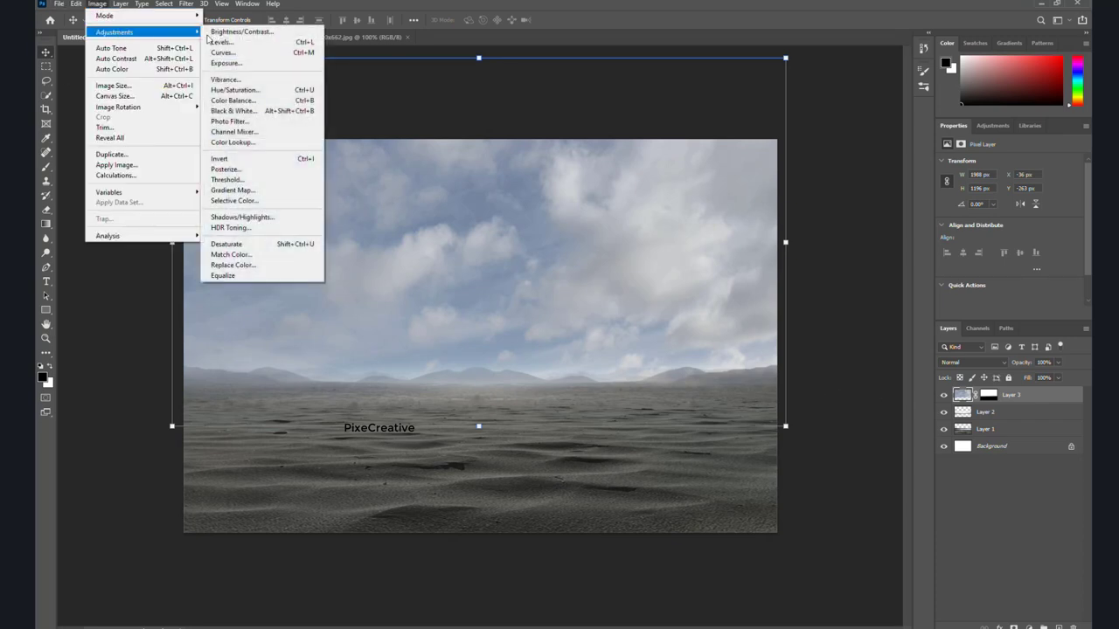
pyautogui.click(251, 93)
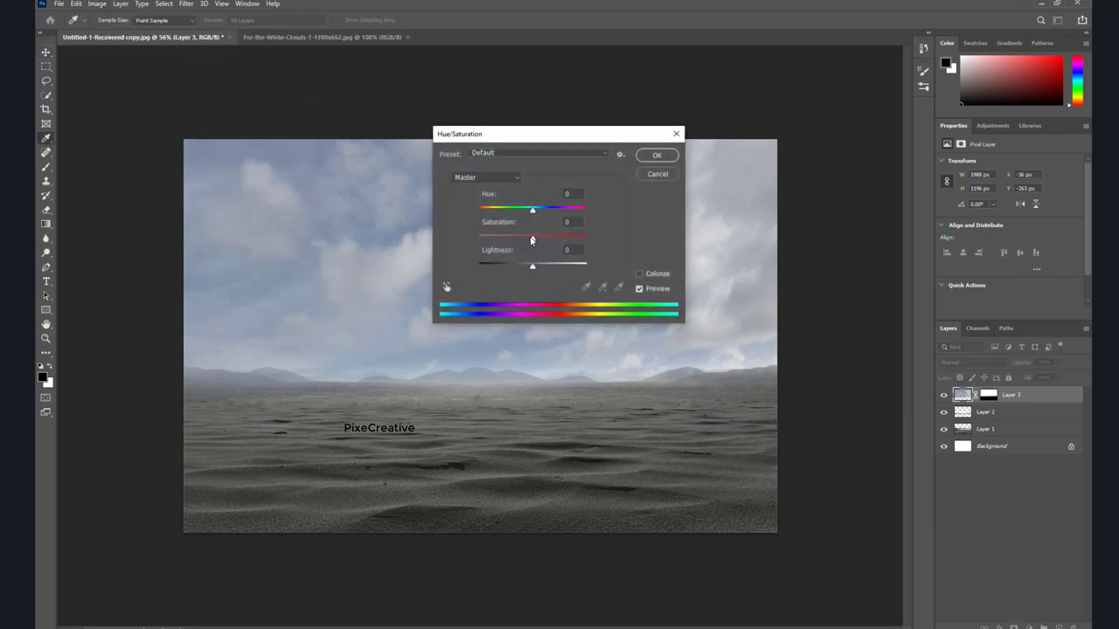
pyautogui.click(657, 154)
pyautogui.press('v')
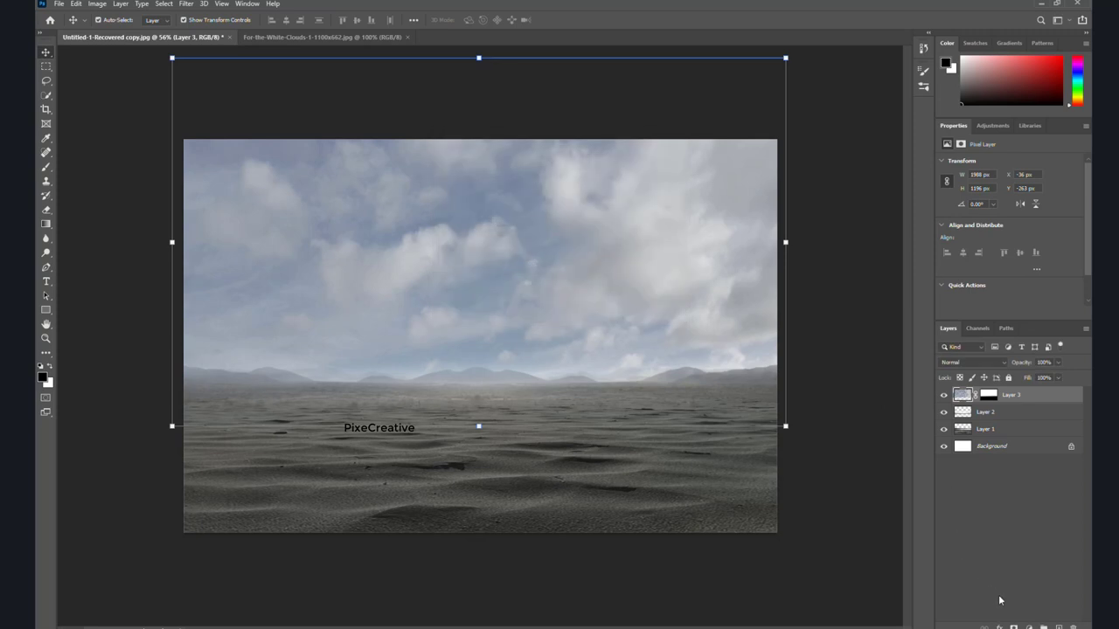
# Add a Levels adjustment layer with midtones 0.56 and output white 221.
pyautogui.click(1028, 628)
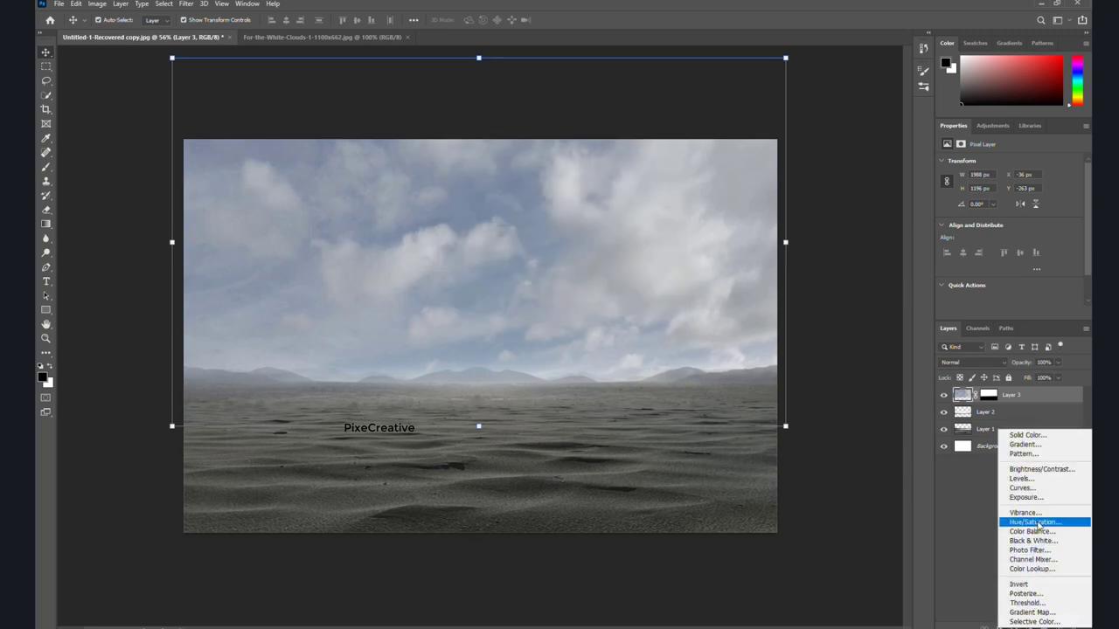
pyautogui.click(1045, 476)
pyautogui.moveTo(1016, 244); pyautogui.dragTo(1034, 244)
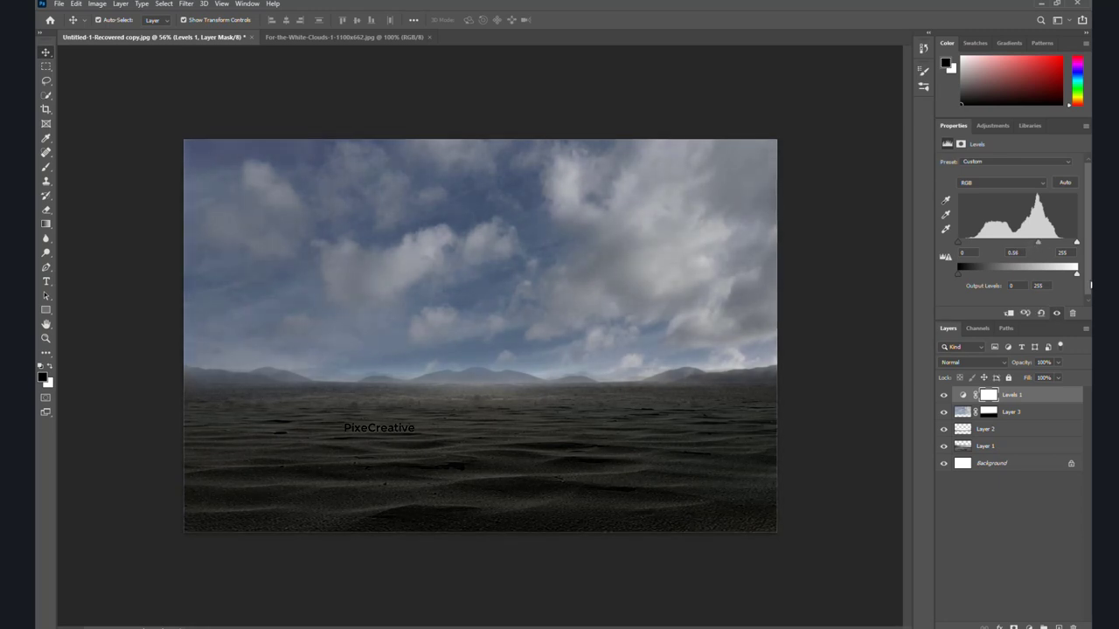
pyautogui.moveTo(1077, 275); pyautogui.dragTo(1055, 276)
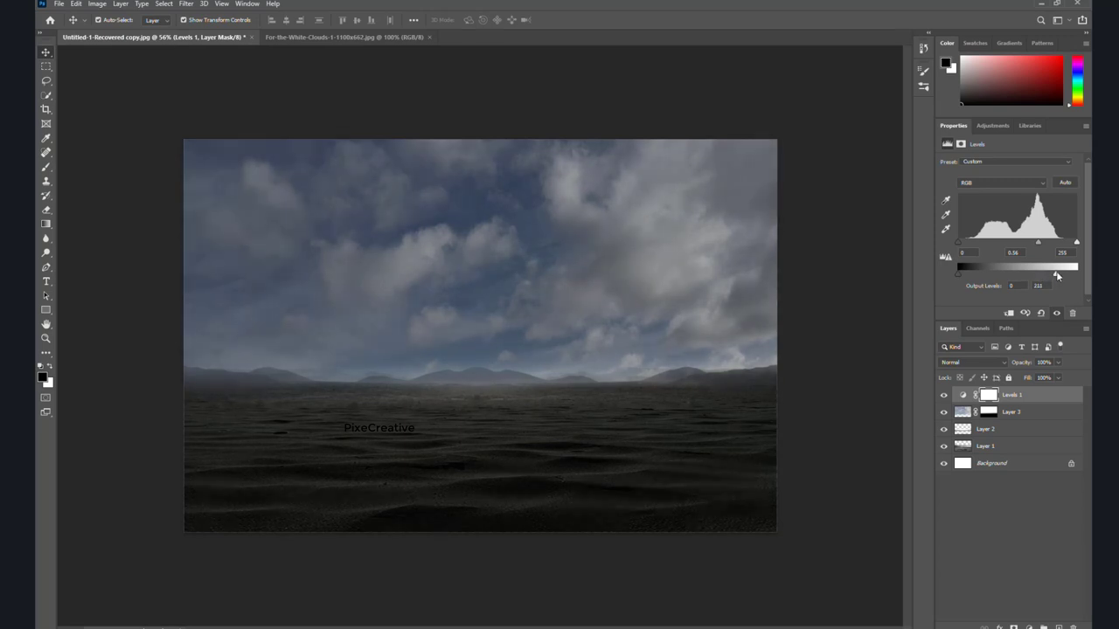
pyautogui.click(259, 89)
pyautogui.scroll(2, 545, 270)
pyautogui.scroll(-1, 572, 293)
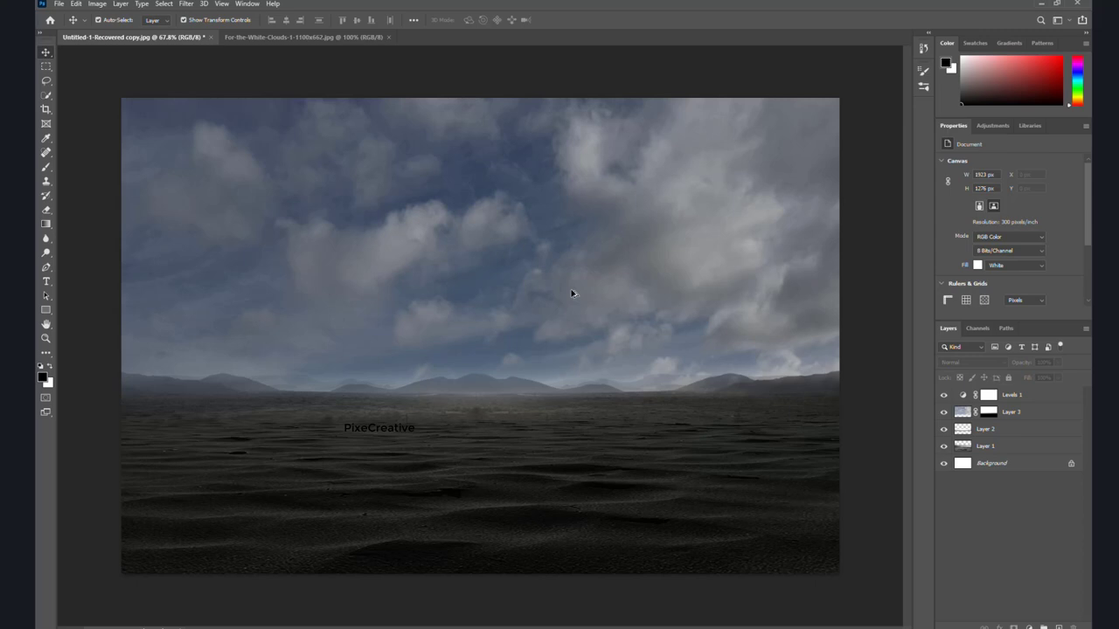
# Close the cloud photo document.
pyautogui.click(375, 37)
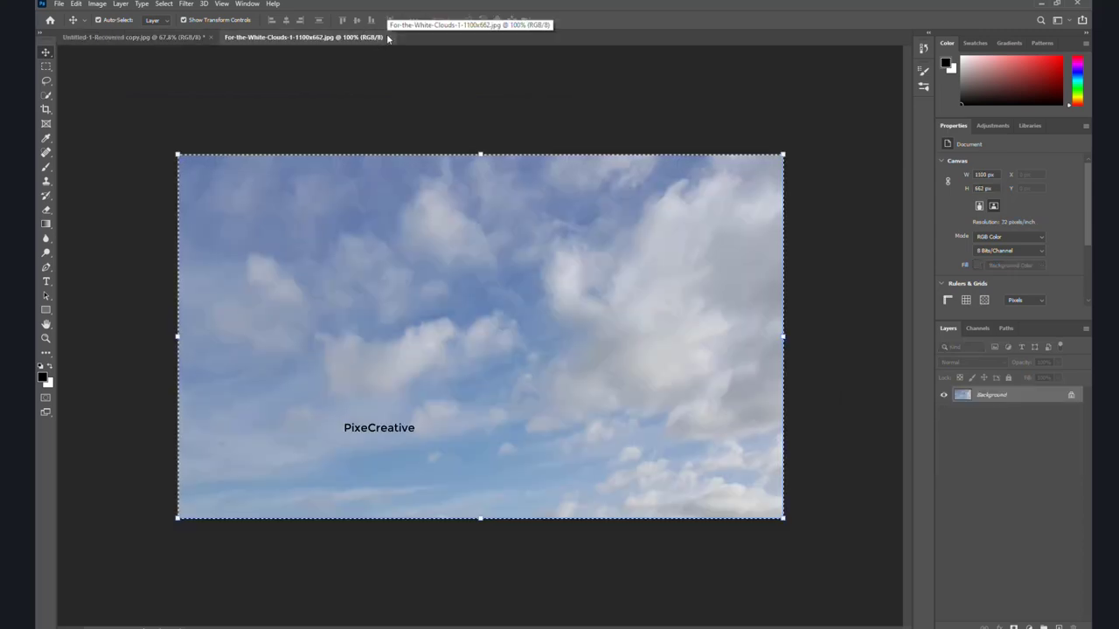
pyautogui.click(389, 38)
pyautogui.scroll(-1, 592, 345)
pyautogui.scroll(-1, 591, 345)
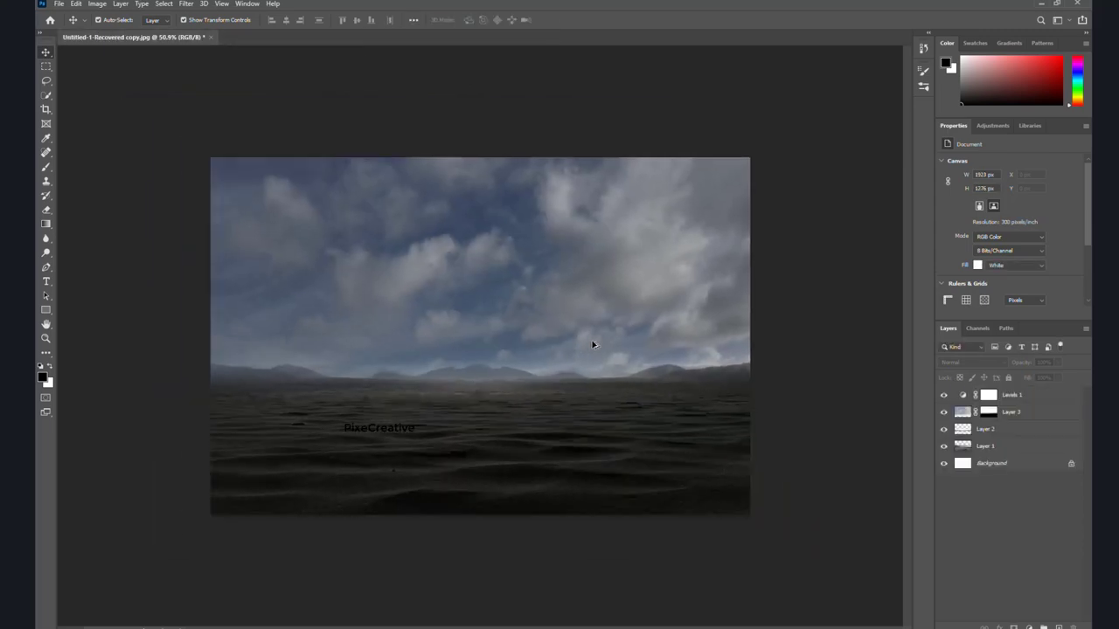
pyautogui.scroll(-1, 592, 345)
pyautogui.scroll(1, 591, 344)
pyautogui.scroll(1, 592, 343)
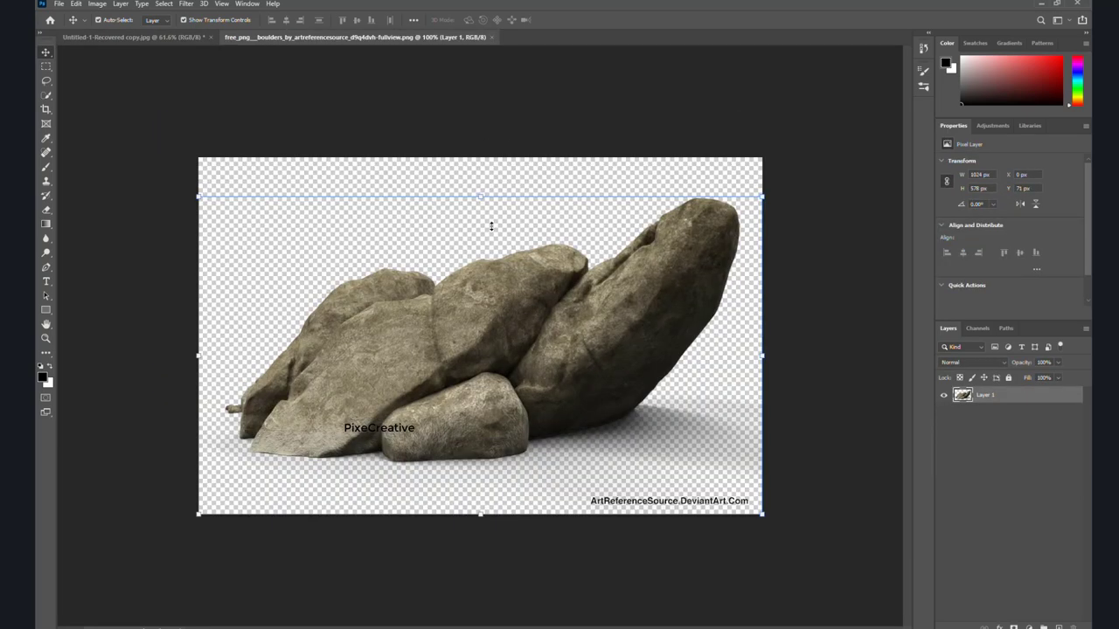
# Drag the boulders in as Layer 4, scale to about 89.63% and set at lower left.
pyautogui.moveTo(344, 225)
pyautogui.mouseDown()
pyautogui.moveTo(131, 37)
pyautogui.moveTo(374, 290)
pyautogui.mouseUp()
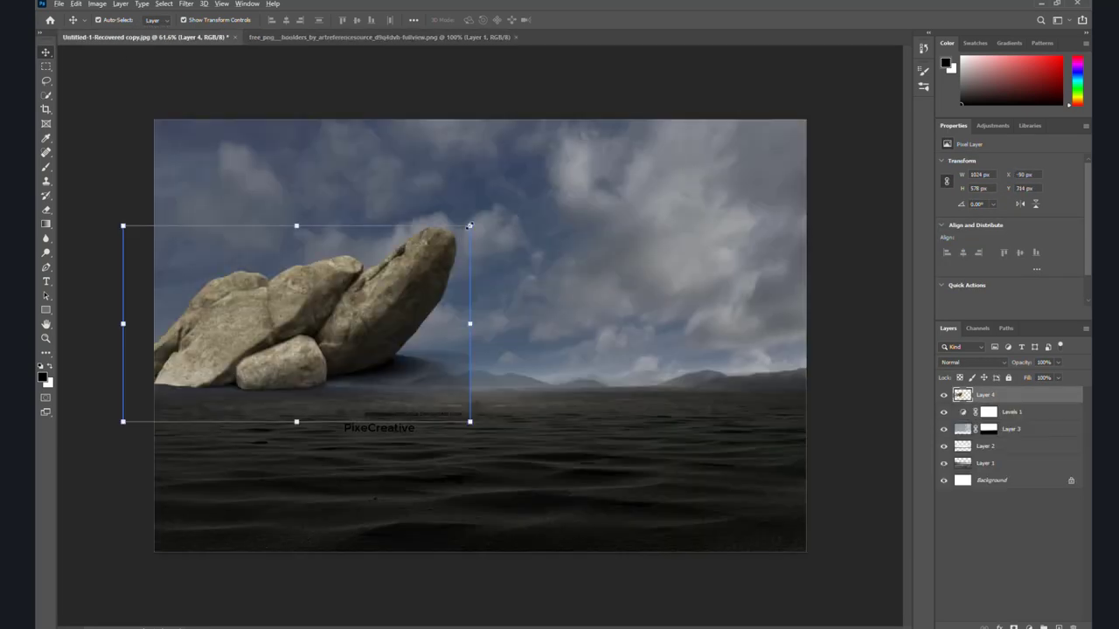
pyautogui.moveTo(470, 225); pyautogui.dragTo(451, 237)
pyautogui.moveTo(412, 282); pyautogui.dragTo(404, 390)
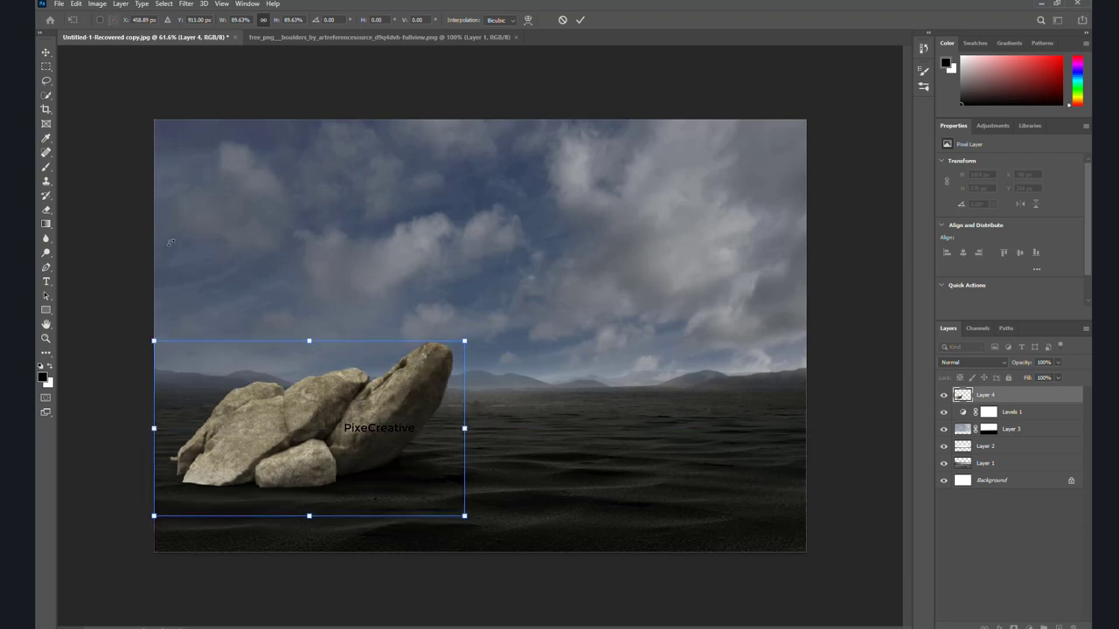
# Zoom in and erase the pale fringe under the boulders on Layer 4 with a small eraser.
pyautogui.click(46, 209)
pyautogui.scroll(3, 414, 534)
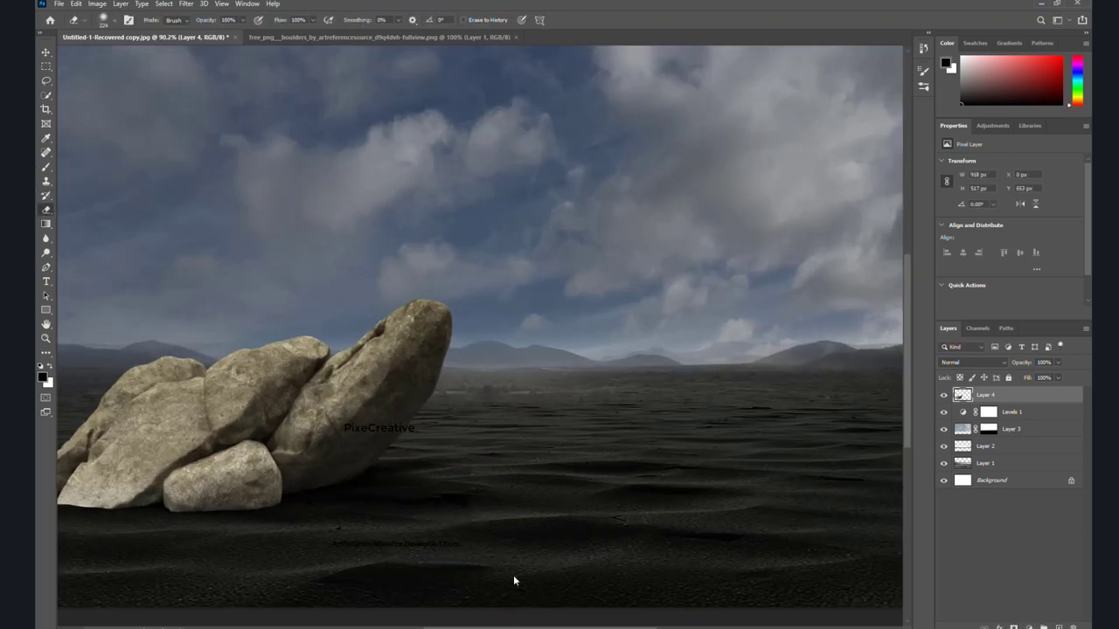
pyautogui.moveTo(481, 577); pyautogui.dragTo(480, 554)
pyautogui.moveTo(328, 455); pyautogui.dragTo(539, 389)
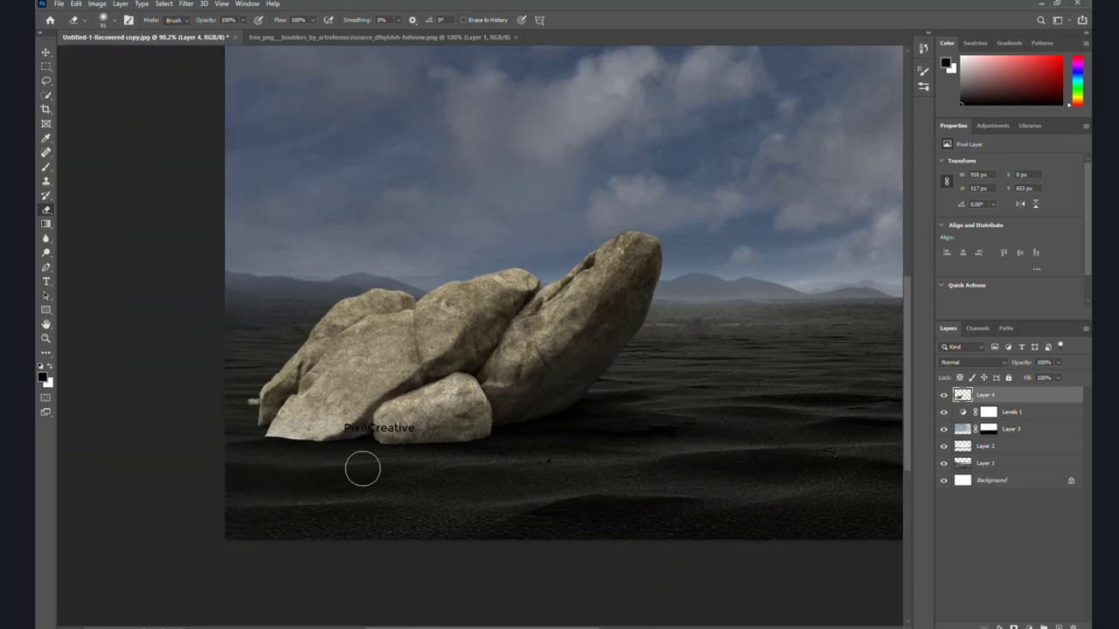
pyautogui.scroll(1, 371, 485)
pyautogui.moveTo(377, 487); pyautogui.dragTo(374, 451)
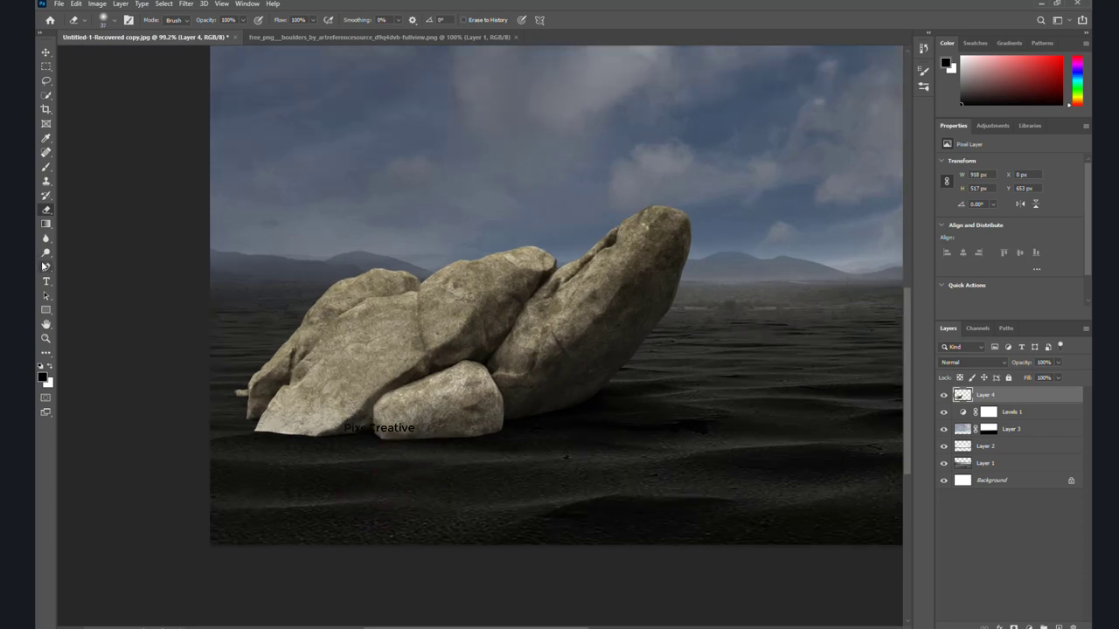
pyautogui.scroll(2, 470, 512)
pyautogui.scroll(2, 329, 480)
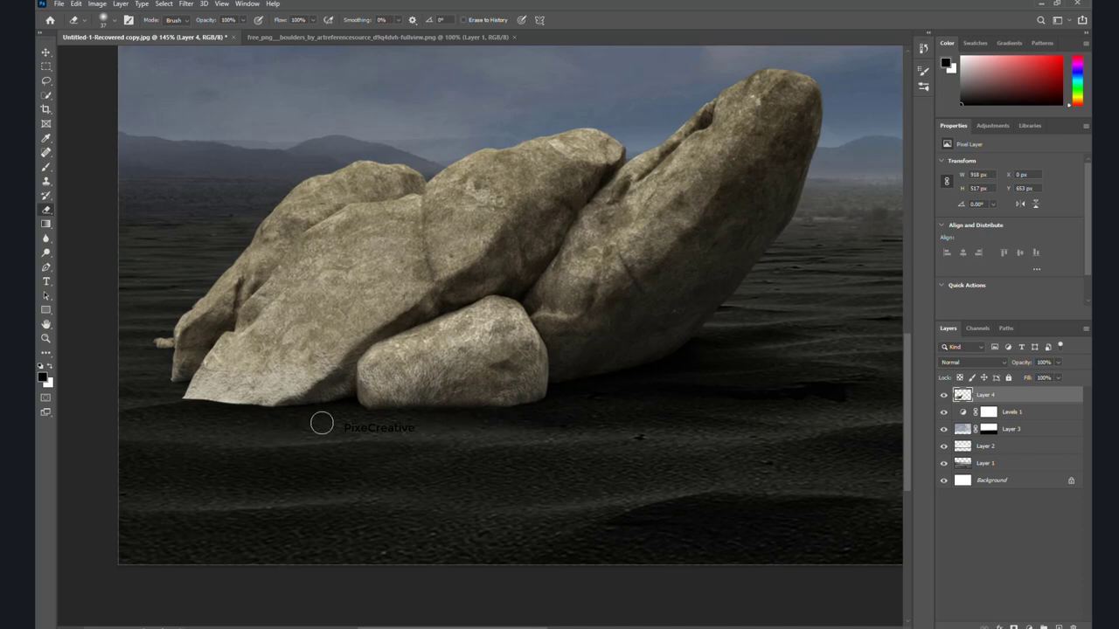
pyautogui.moveTo(288, 418); pyautogui.dragTo(145, 418)
pyautogui.moveTo(161, 410)
pyautogui.mouseDown()
pyautogui.moveTo(278, 425)
pyautogui.moveTo(169, 417)
pyautogui.moveTo(318, 410)
pyautogui.moveTo(135, 409)
pyautogui.moveTo(164, 394)
pyautogui.mouseUp()
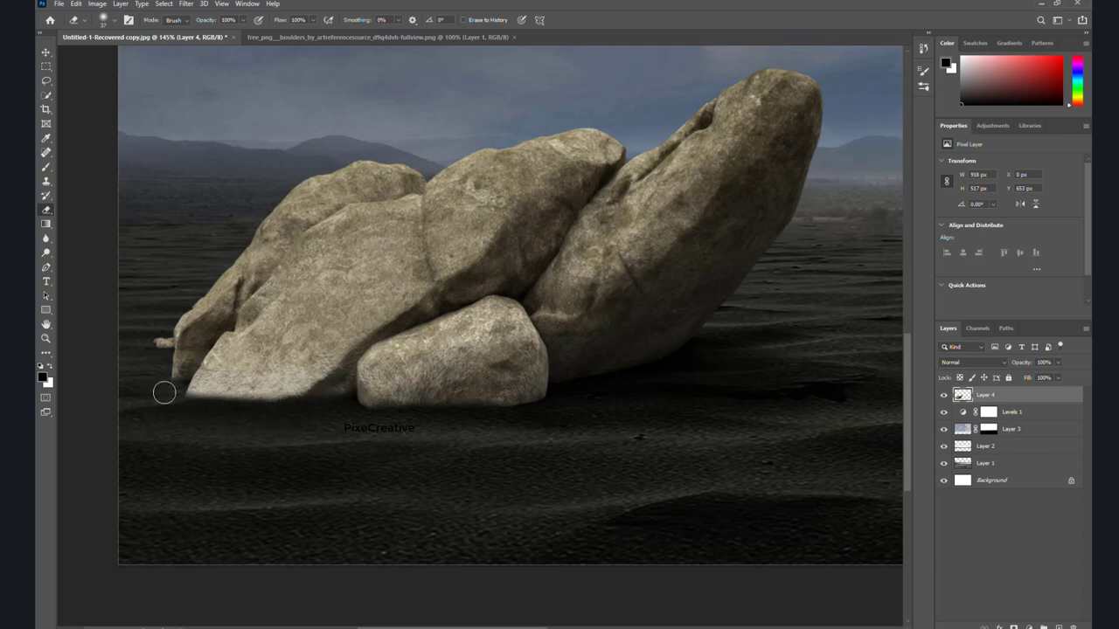
# Add a Levels adjustment clipped to the rocks with midtones 0.61 and output white 131.
pyautogui.click(46, 52)
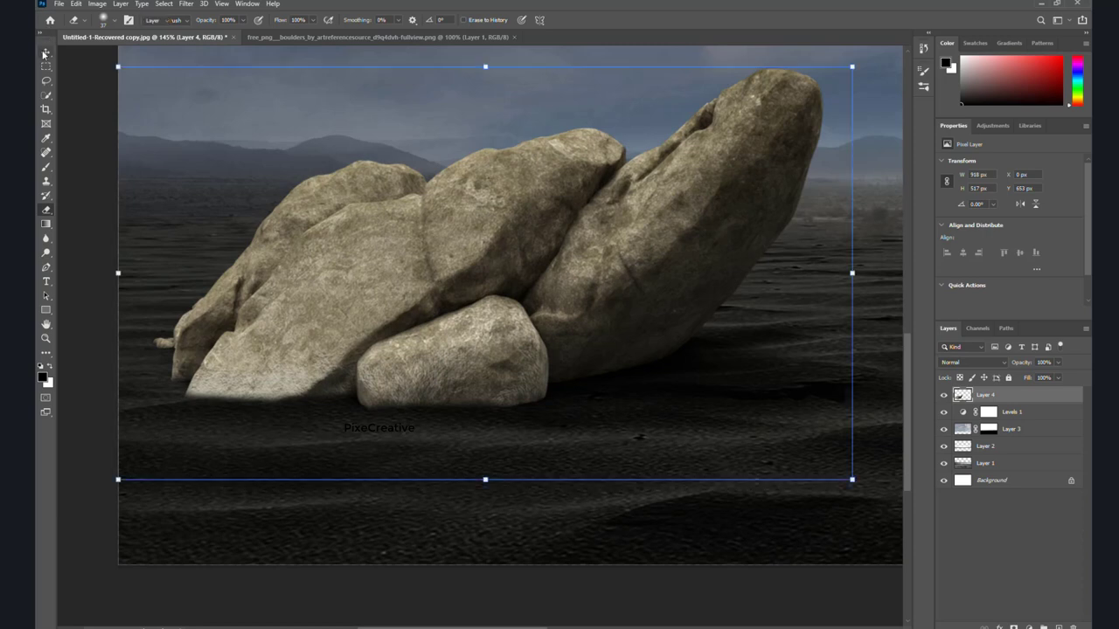
pyautogui.hotkey('ctrl', '0')
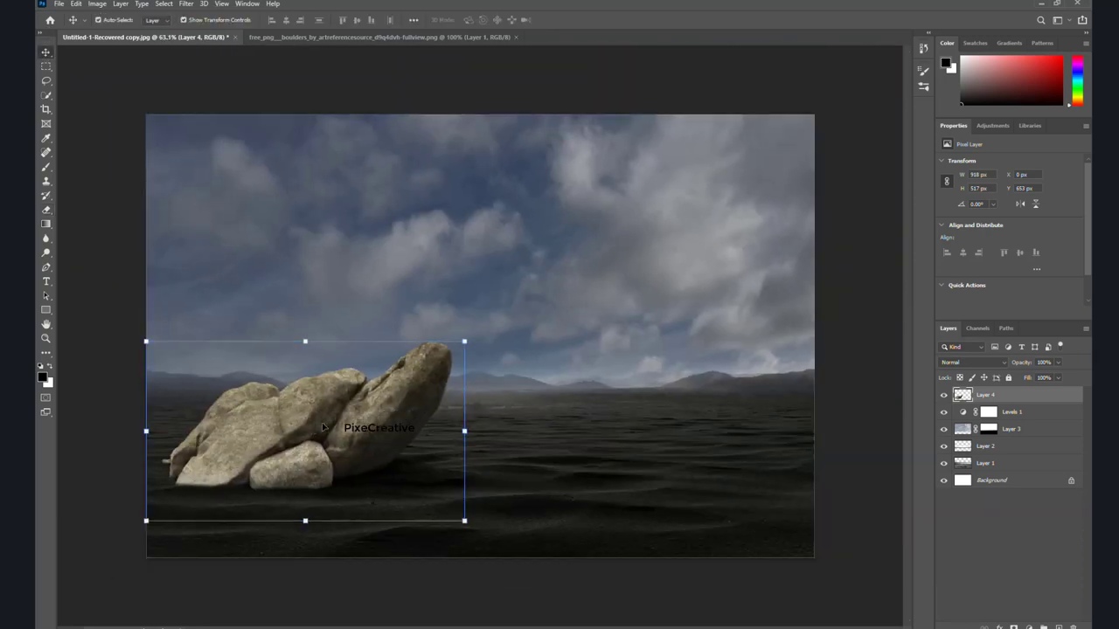
pyautogui.click(1028, 627)
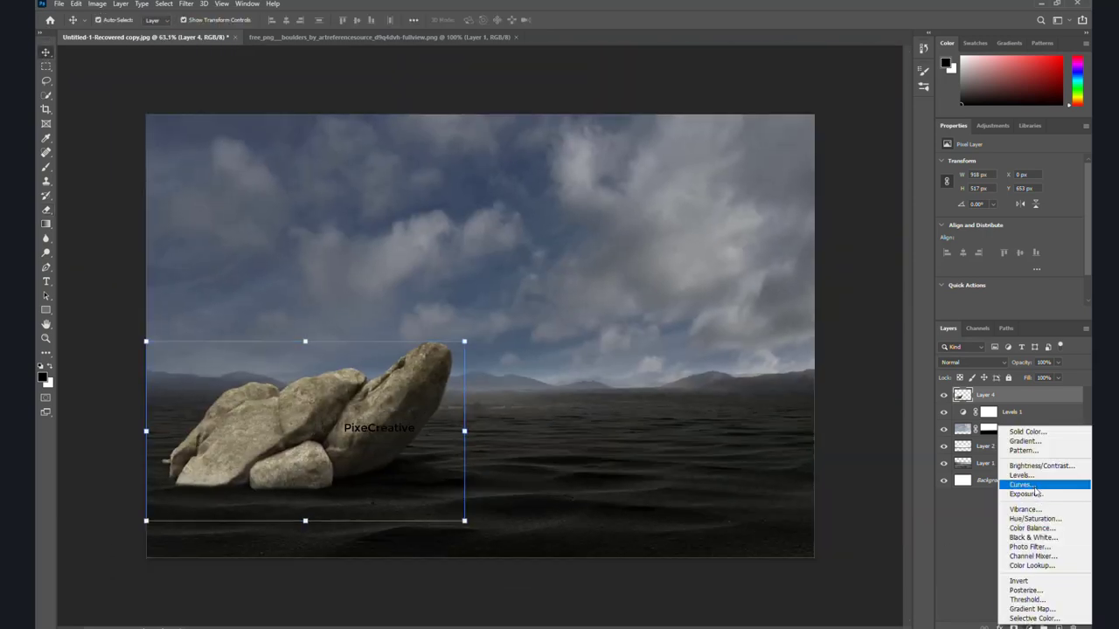
pyautogui.click(1035, 472)
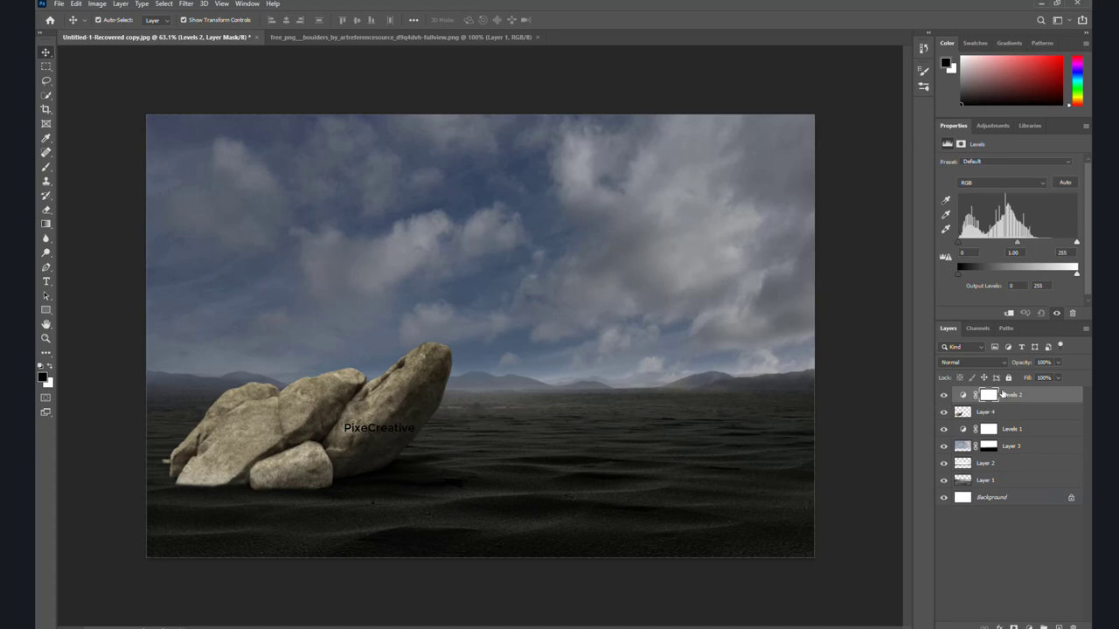
pyautogui.click(1008, 313)
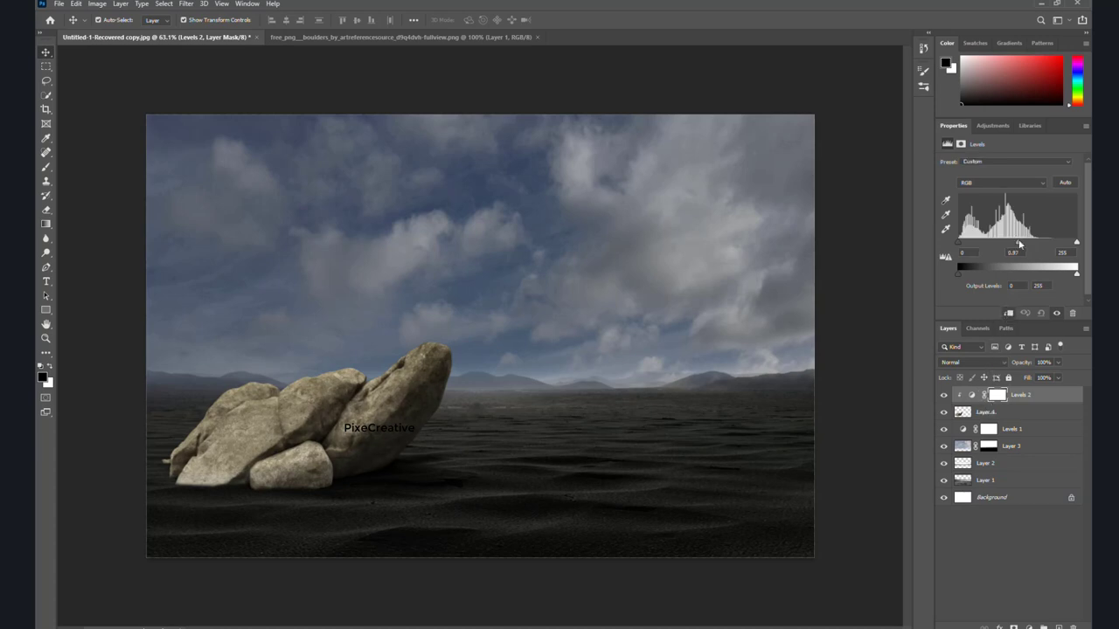
pyautogui.moveTo(1019, 244); pyautogui.dragTo(1037, 241)
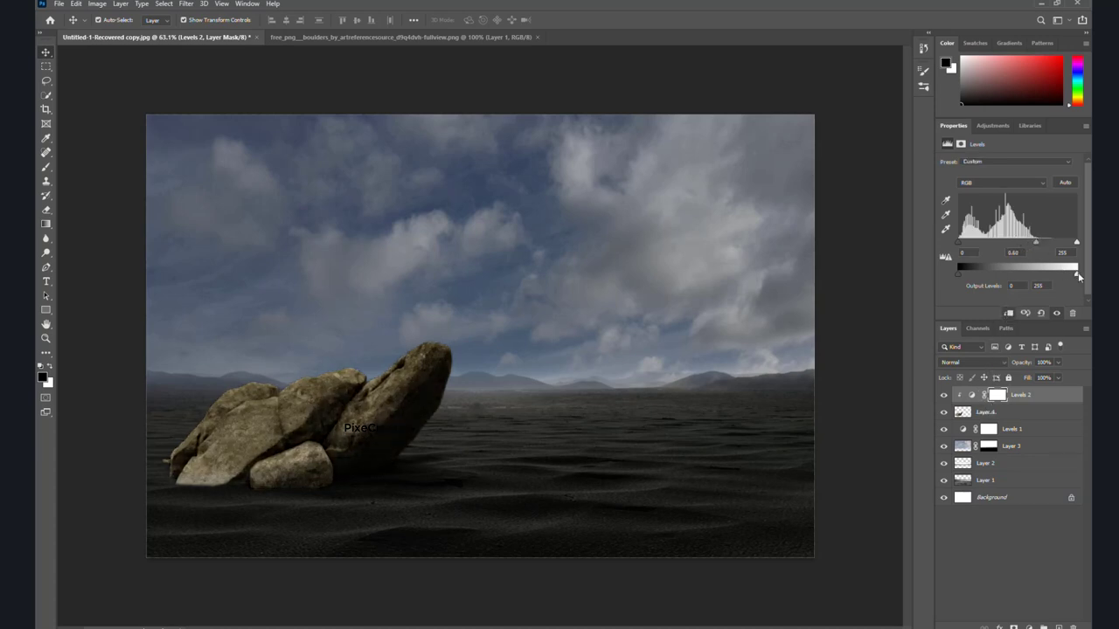
pyautogui.moveTo(1078, 273); pyautogui.dragTo(1019, 273)
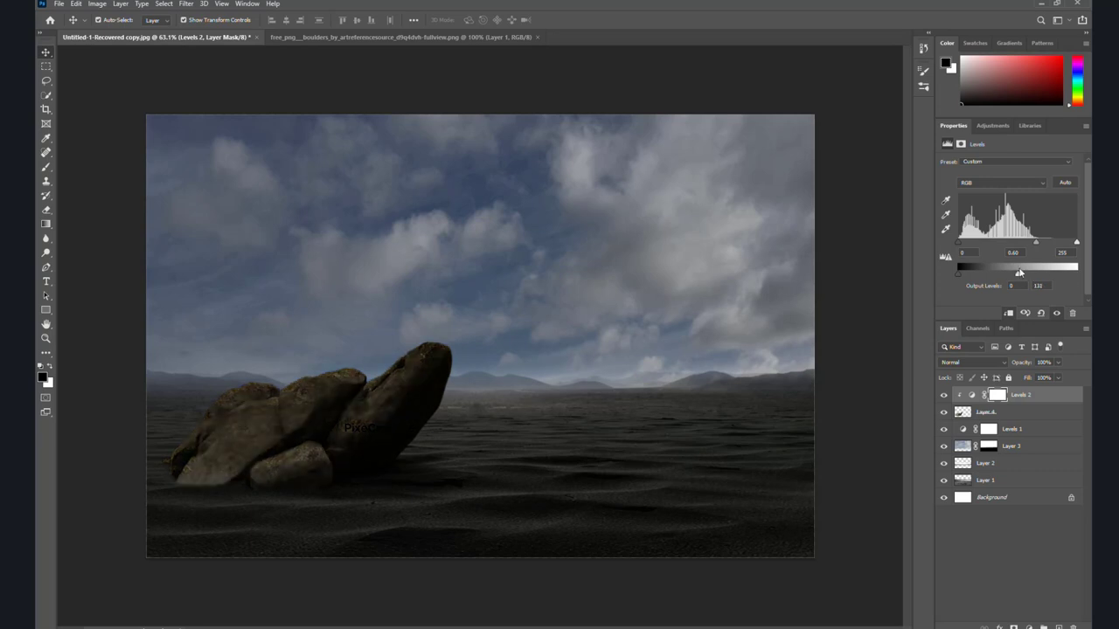
# Desaturate the rocks on Layer 4 to -56 with Hue/Saturation.
pyautogui.click(133, 72)
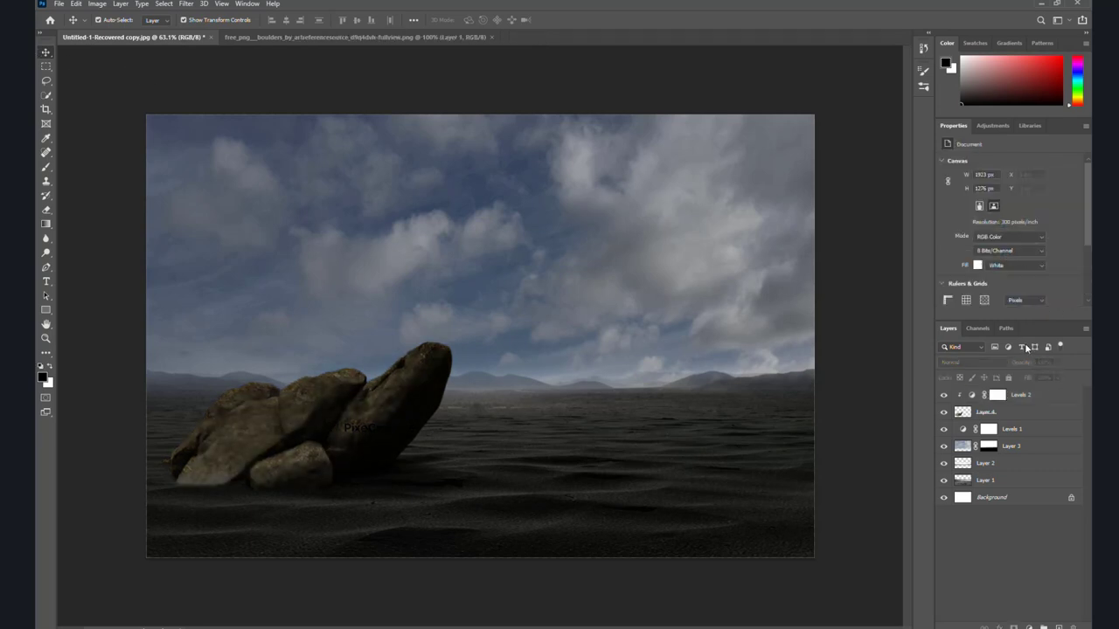
pyautogui.scroll(3, 281, 383)
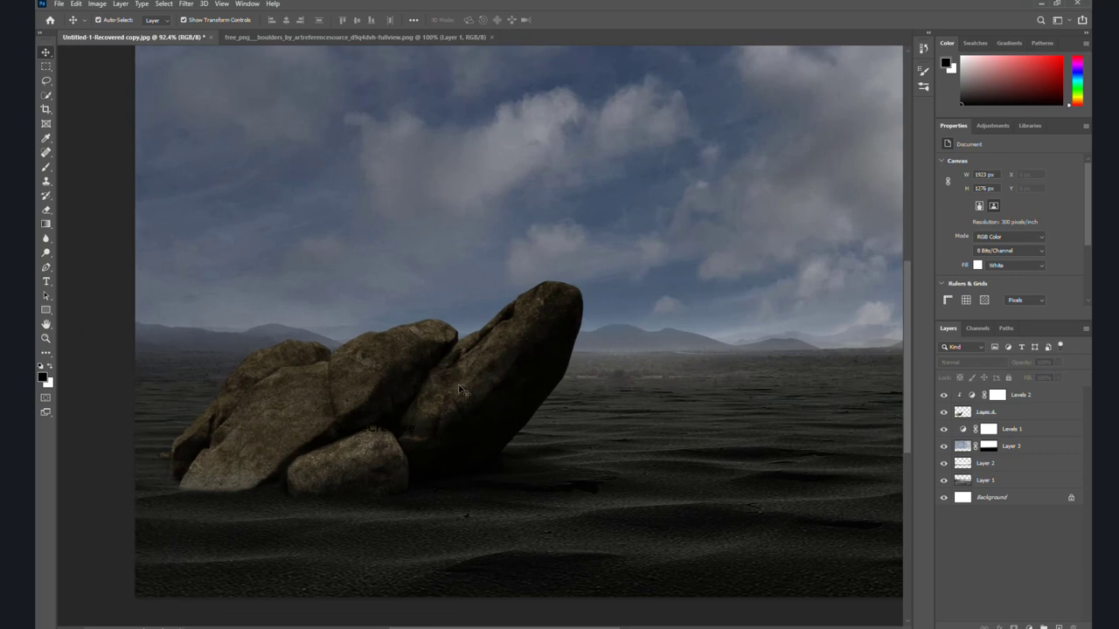
pyautogui.click(404, 374)
pyautogui.click(97, 4)
pyautogui.moveTo(115, 32)
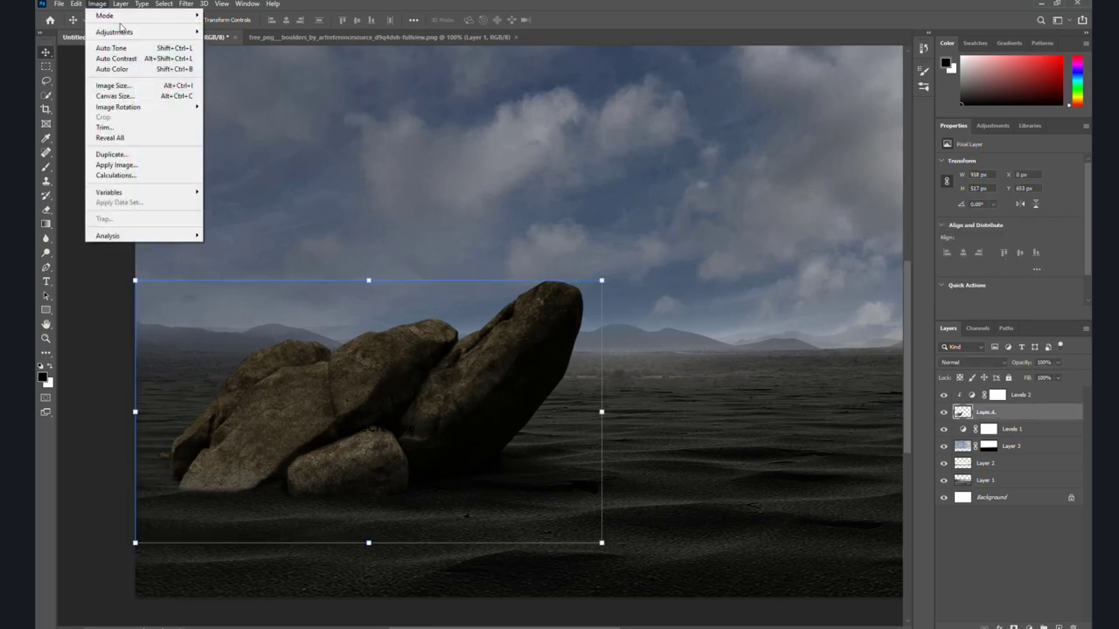
pyautogui.click(235, 91)
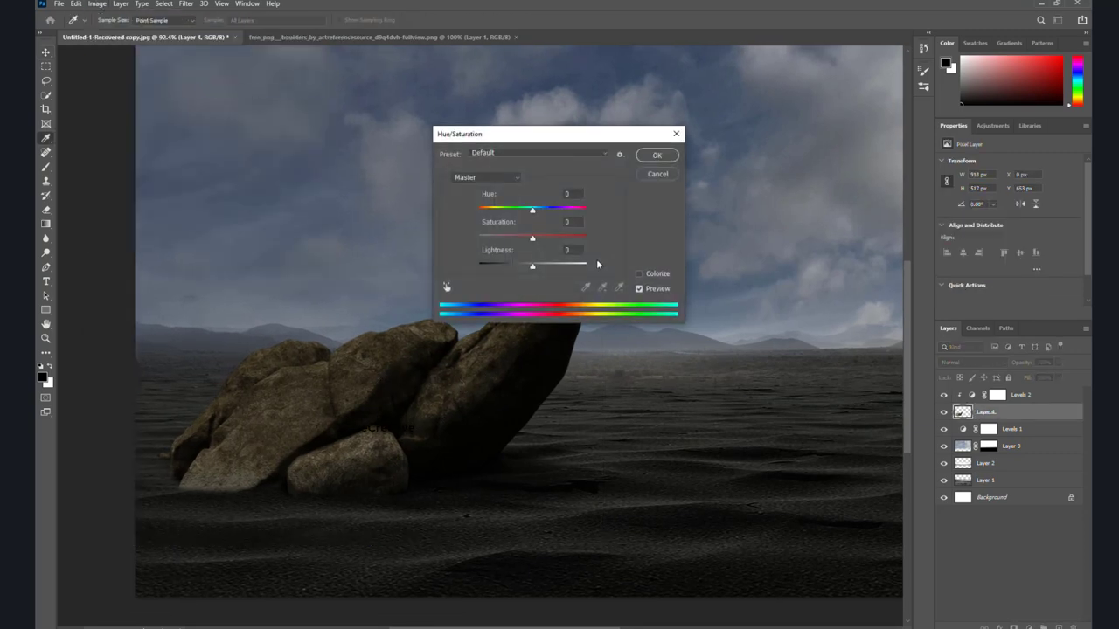
pyautogui.moveTo(531, 240); pyautogui.dragTo(503, 241)
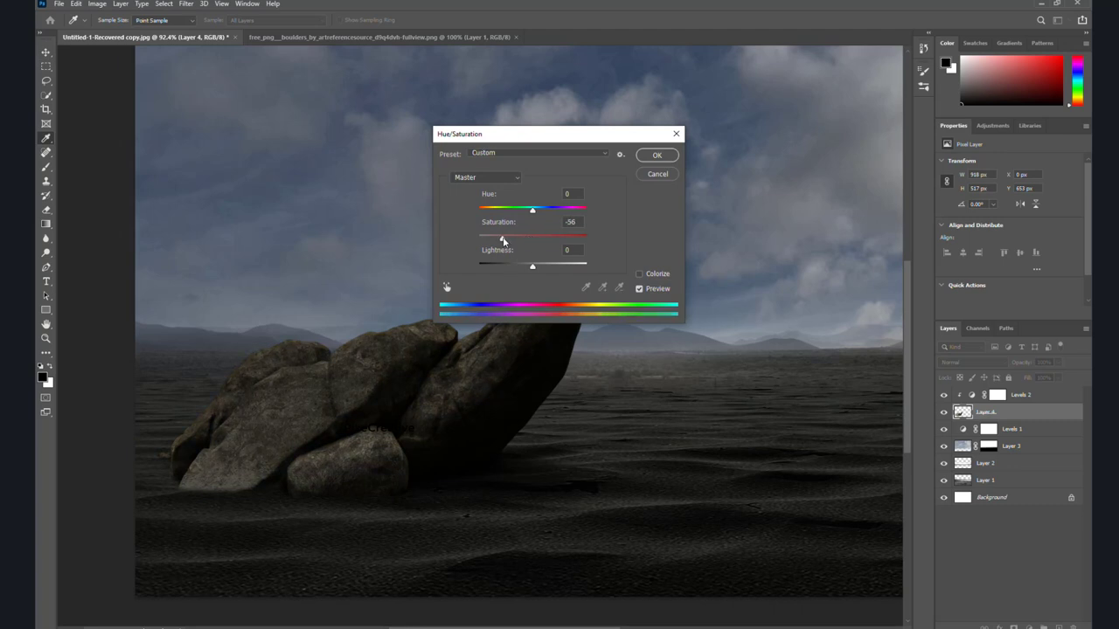
pyautogui.click(656, 155)
pyautogui.press('v')
pyautogui.scroll(3, 462, 400)
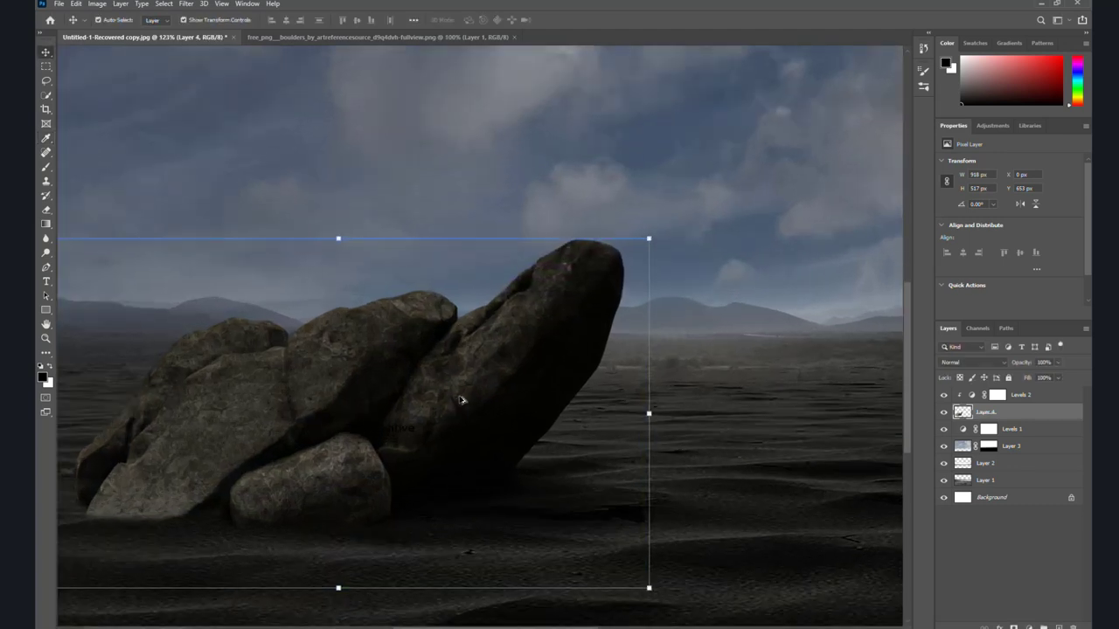
# Target the Levels 2 mask, load the rocks' selection, and paint a first rim-light stroke.
pyautogui.click(46, 168)
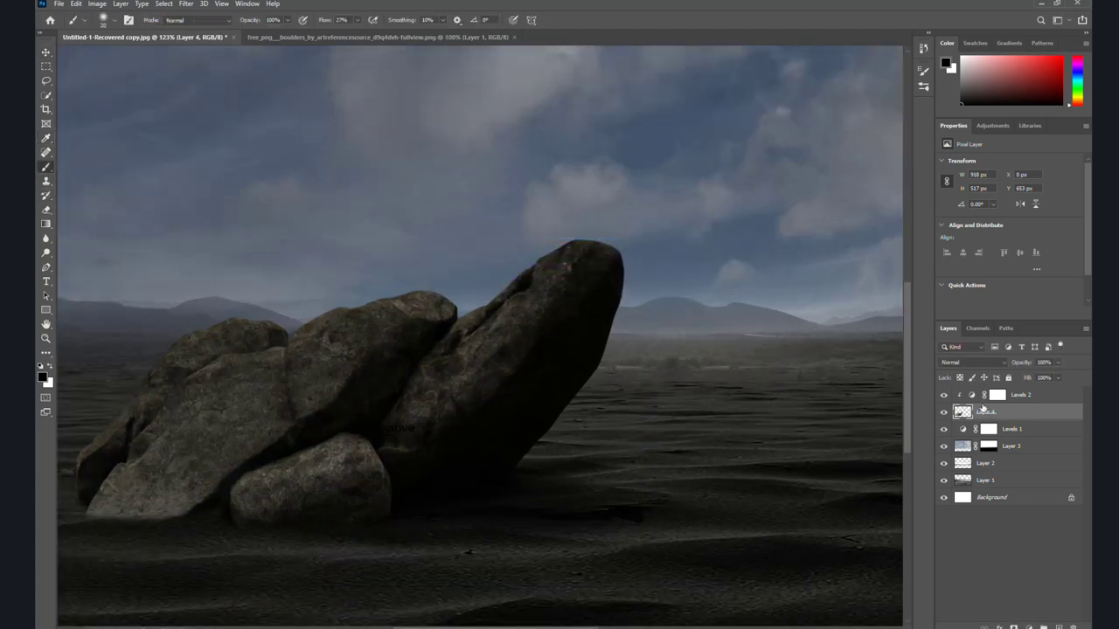
pyautogui.click(997, 394)
pyautogui.keyDown('alt'); pyautogui.rightClick(469, 307); pyautogui.keyUp('alt')
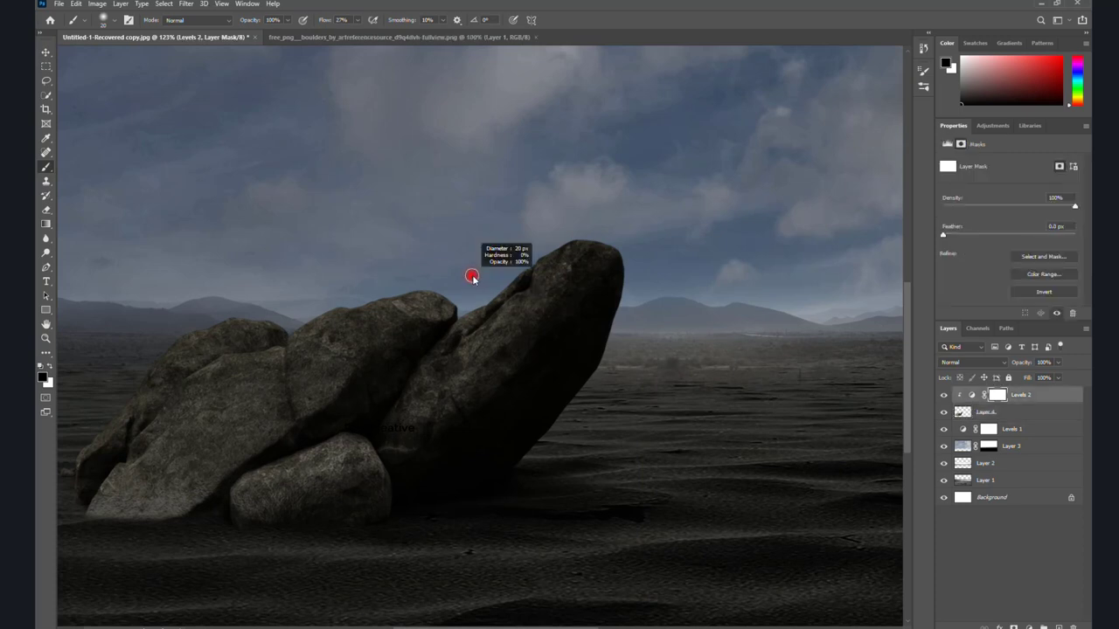
pyautogui.keyDown('alt'); pyautogui.rightClick(482, 270); pyautogui.keyUp('alt')
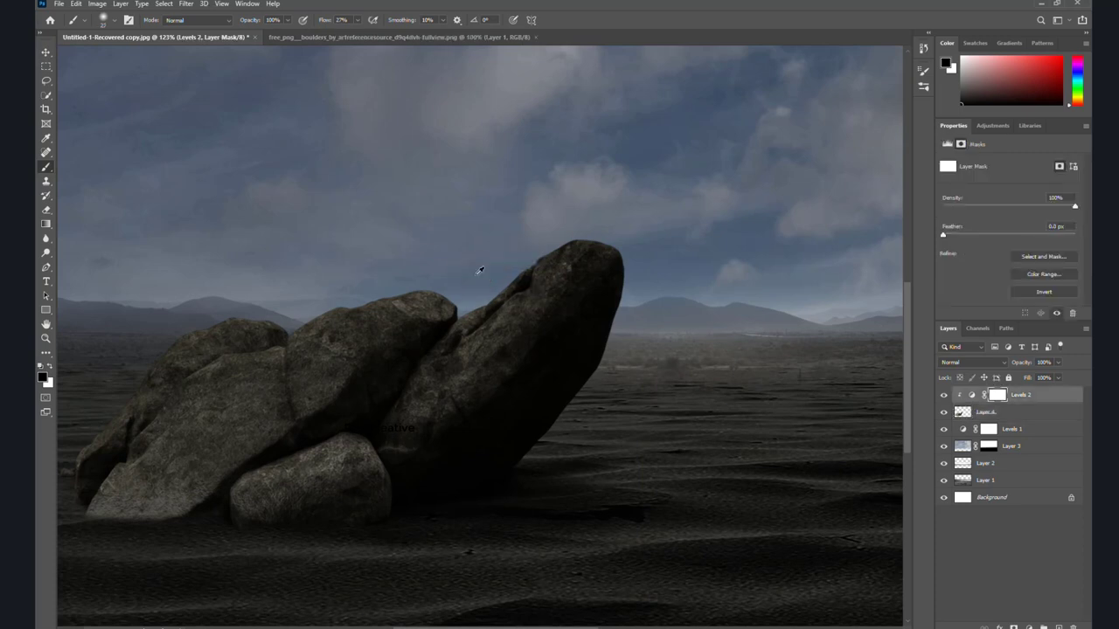
pyautogui.keyDown('ctrl'); pyautogui.click(962, 412); pyautogui.keyUp('ctrl')
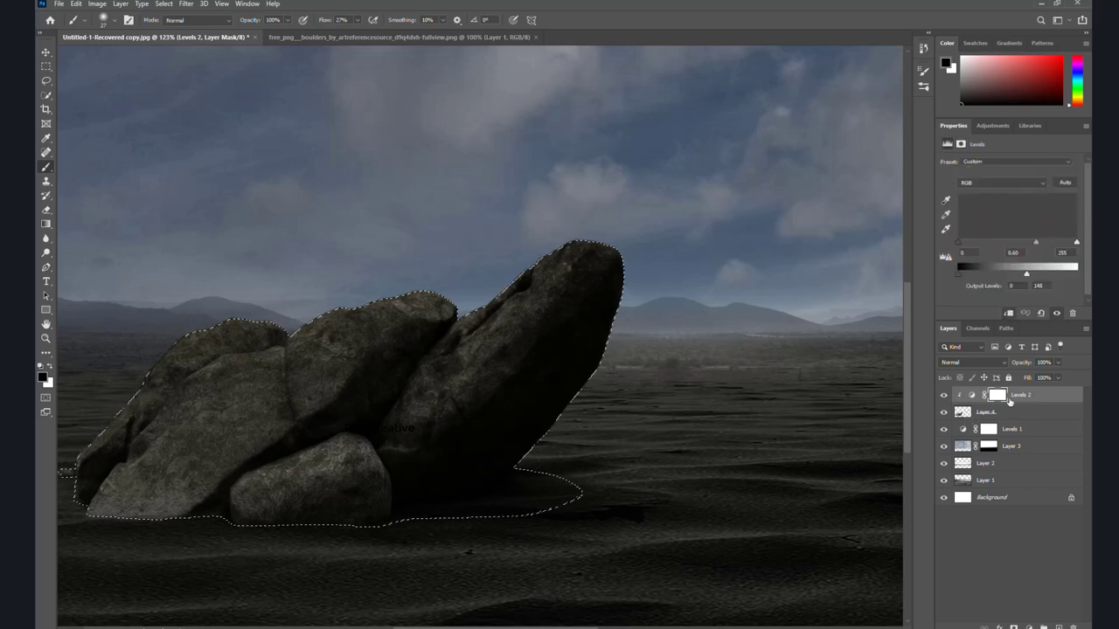
pyautogui.moveTo(456, 314); pyautogui.dragTo(602, 236)
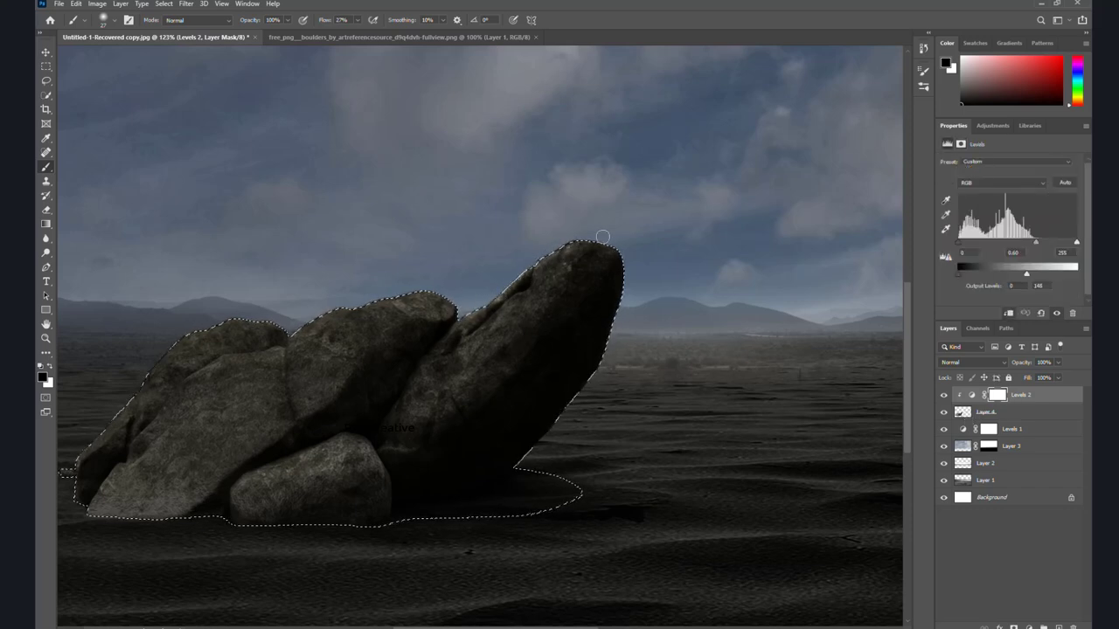
# At 100% brush flow, paint light back along the tall and left rocks' upper rims.
pyautogui.click(356, 20)
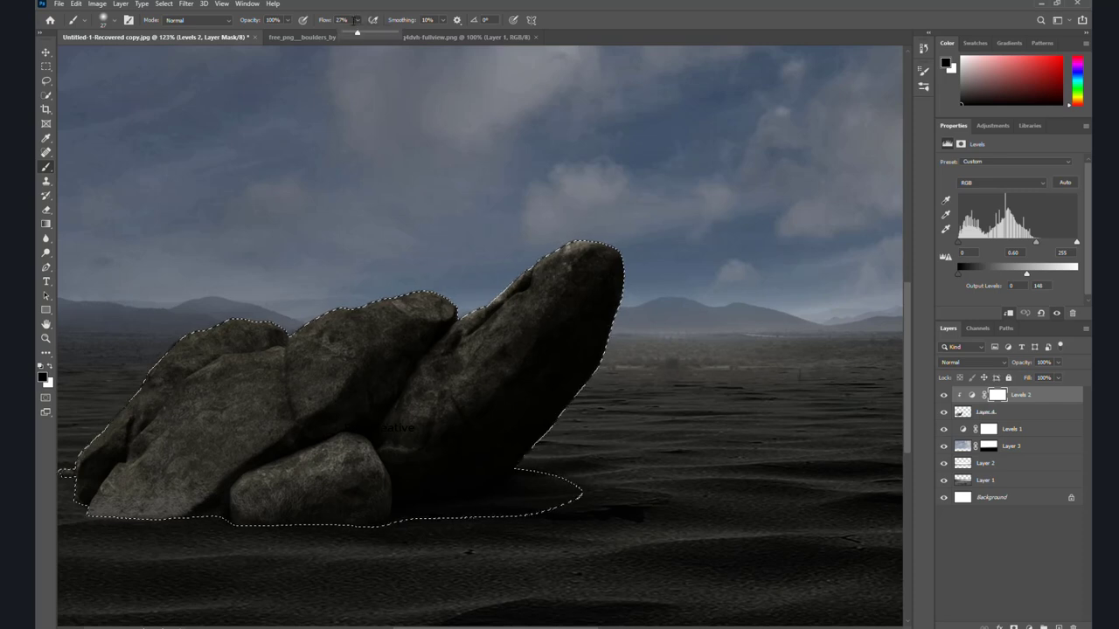
pyautogui.moveTo(358, 33); pyautogui.dragTo(398, 33)
pyautogui.scroll(2, 540, 281)
pyautogui.scroll(2, 540, 281)
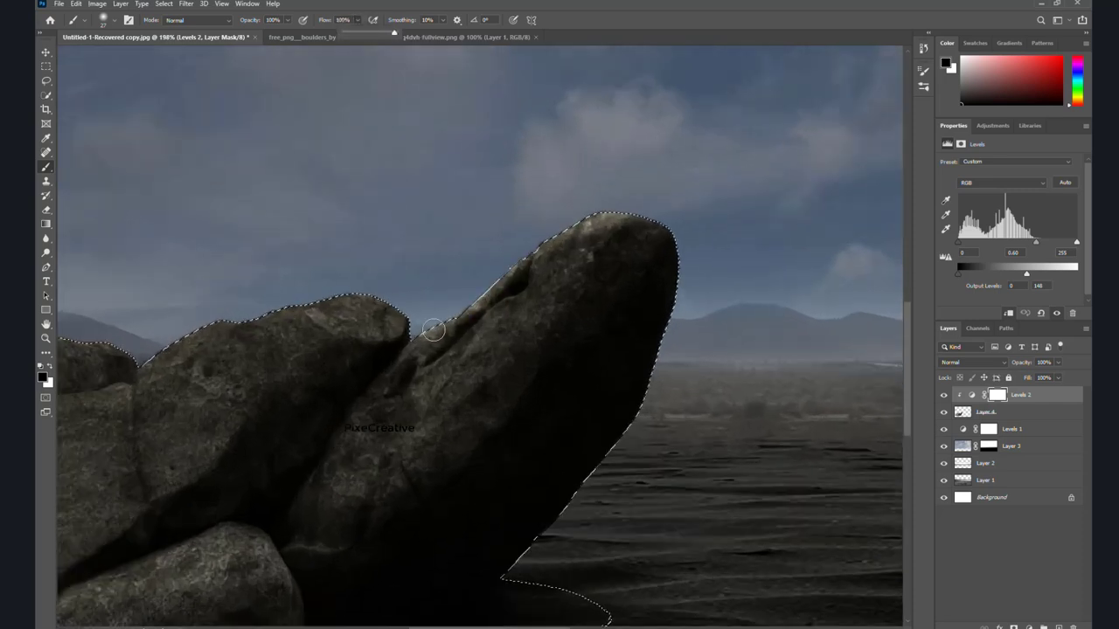
pyautogui.moveTo(453, 310)
pyautogui.mouseDown()
pyautogui.moveTo(533, 234)
pyautogui.moveTo(662, 215)
pyautogui.moveTo(574, 220)
pyautogui.mouseUp()
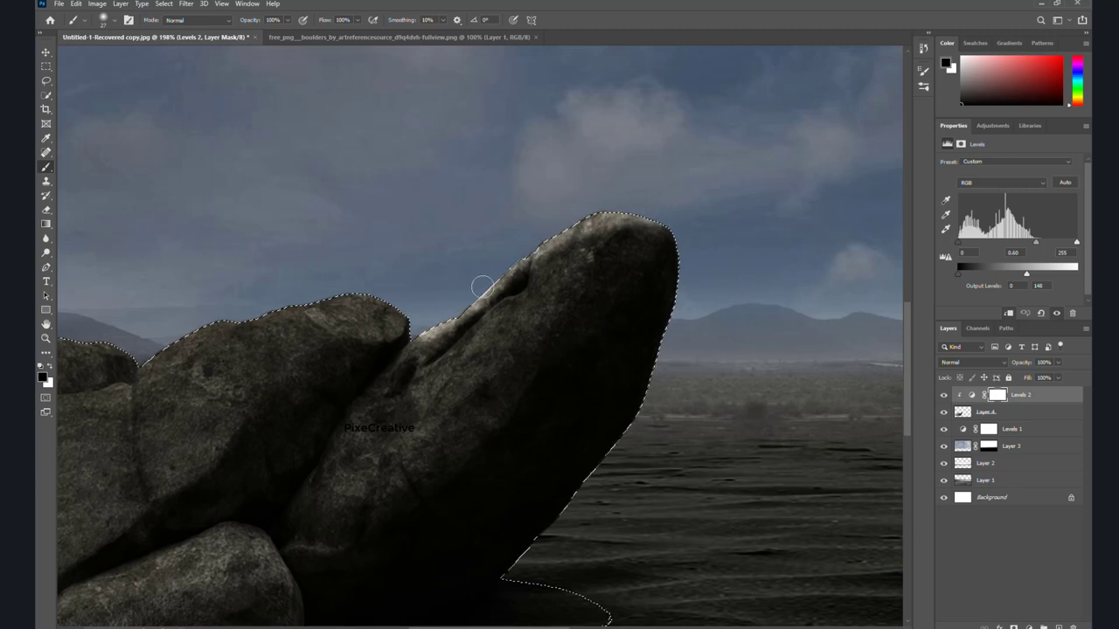
pyautogui.moveTo(432, 321)
pyautogui.mouseDown()
pyautogui.moveTo(418, 327)
pyautogui.moveTo(366, 288)
pyautogui.moveTo(238, 319)
pyautogui.mouseUp()
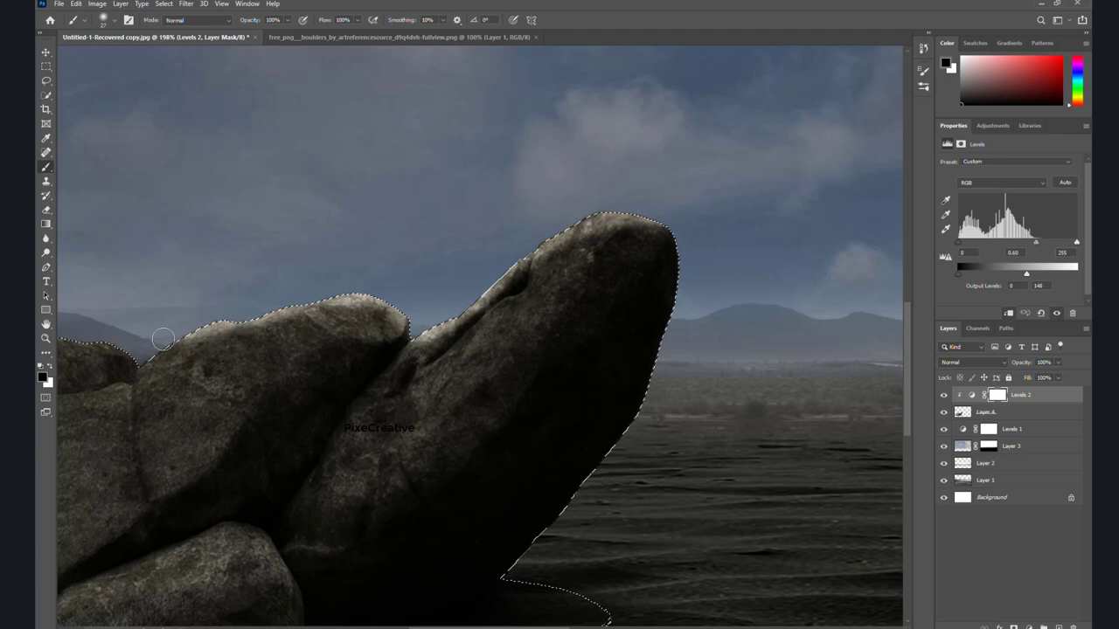
pyautogui.moveTo(163, 338)
pyautogui.mouseDown()
pyautogui.moveTo(140, 359)
pyautogui.moveTo(361, 300)
pyautogui.moveTo(428, 337)
pyautogui.moveTo(489, 270)
pyautogui.moveTo(617, 200)
pyautogui.moveTo(690, 235)
pyautogui.mouseUp()
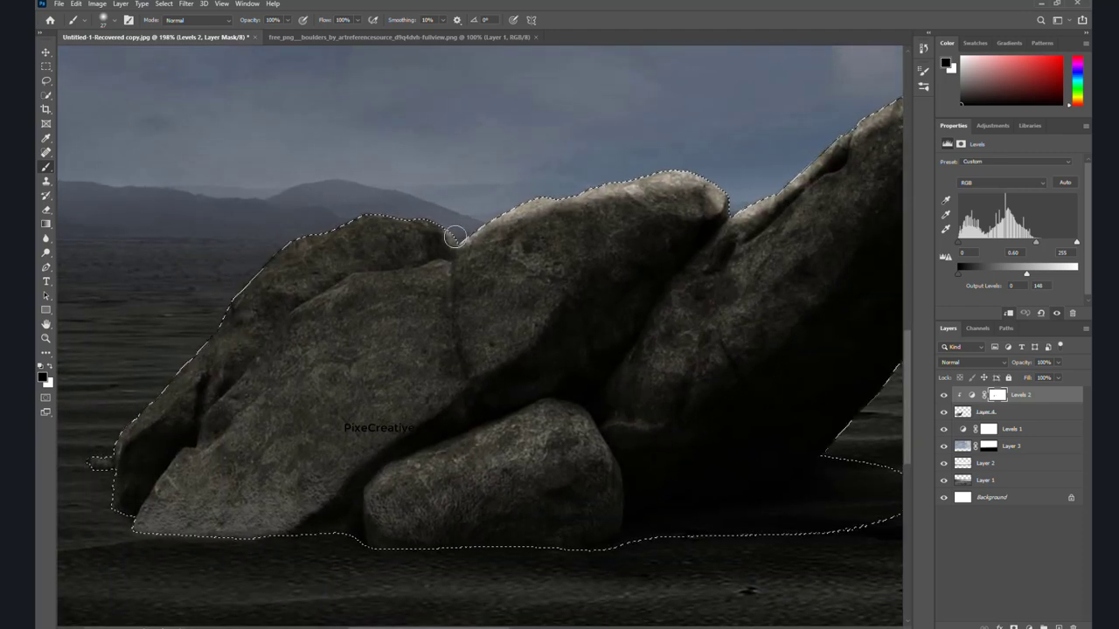
pyautogui.moveTo(455, 236)
pyautogui.mouseDown()
pyautogui.moveTo(365, 225)
pyautogui.moveTo(371, 214)
pyautogui.moveTo(291, 239)
pyautogui.moveTo(233, 282)
pyautogui.moveTo(215, 324)
pyautogui.moveTo(124, 426)
pyautogui.mouseUp()
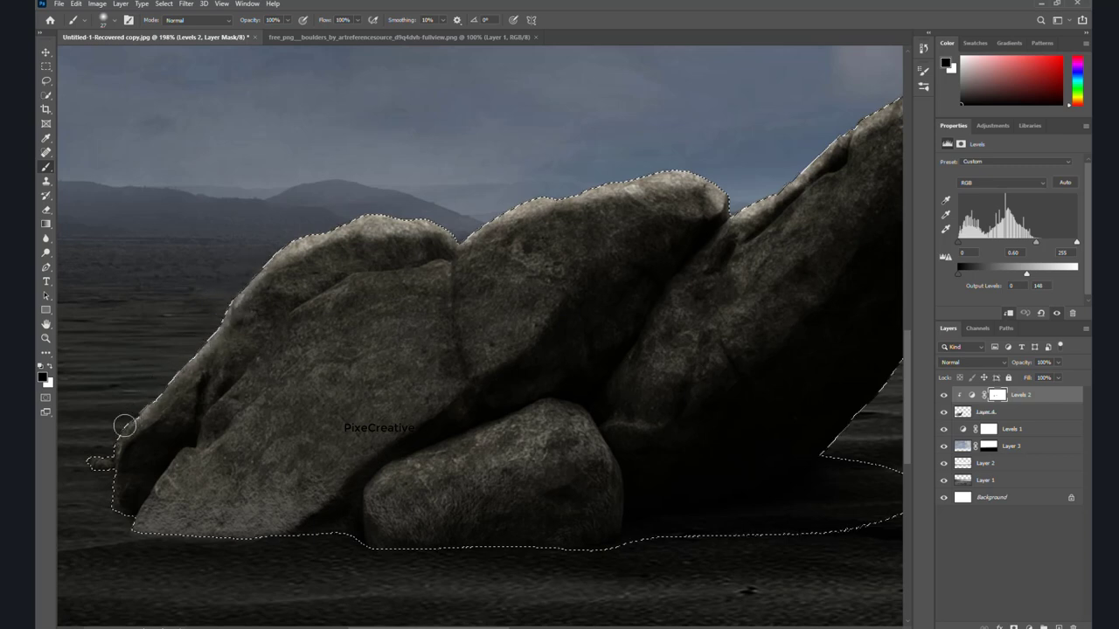
# Enlarge the brush and softly brighten the left rock's upper-left rim at 10% flow.
pyautogui.moveTo(422, 252); pyautogui.dragTo(456, 251)
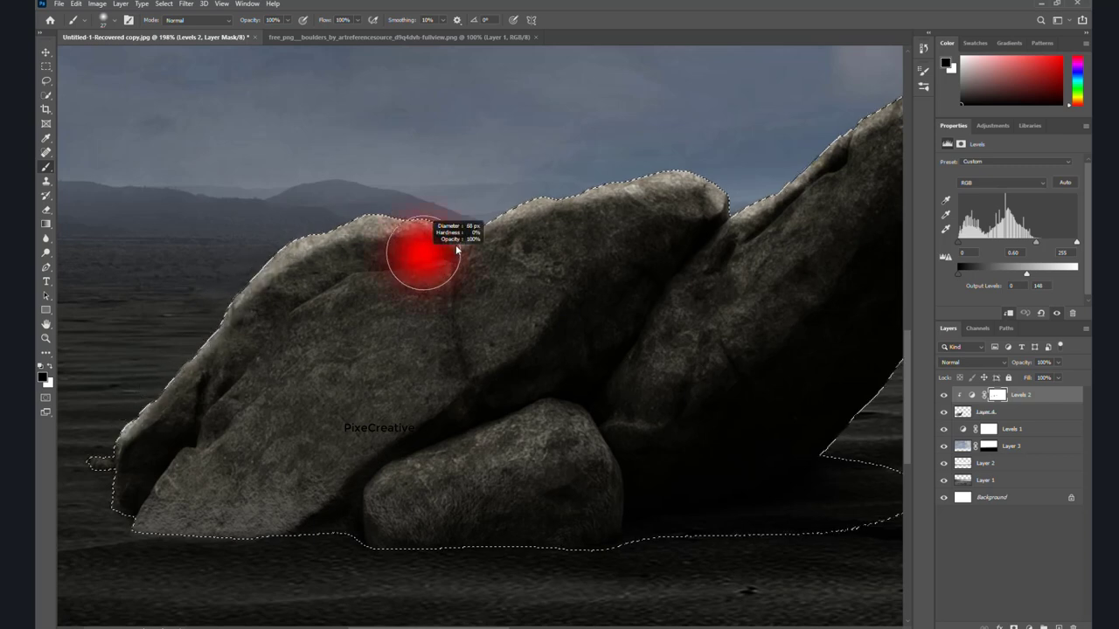
pyautogui.click(357, 19)
pyautogui.moveTo(358, 33); pyautogui.dragTo(316, 33)
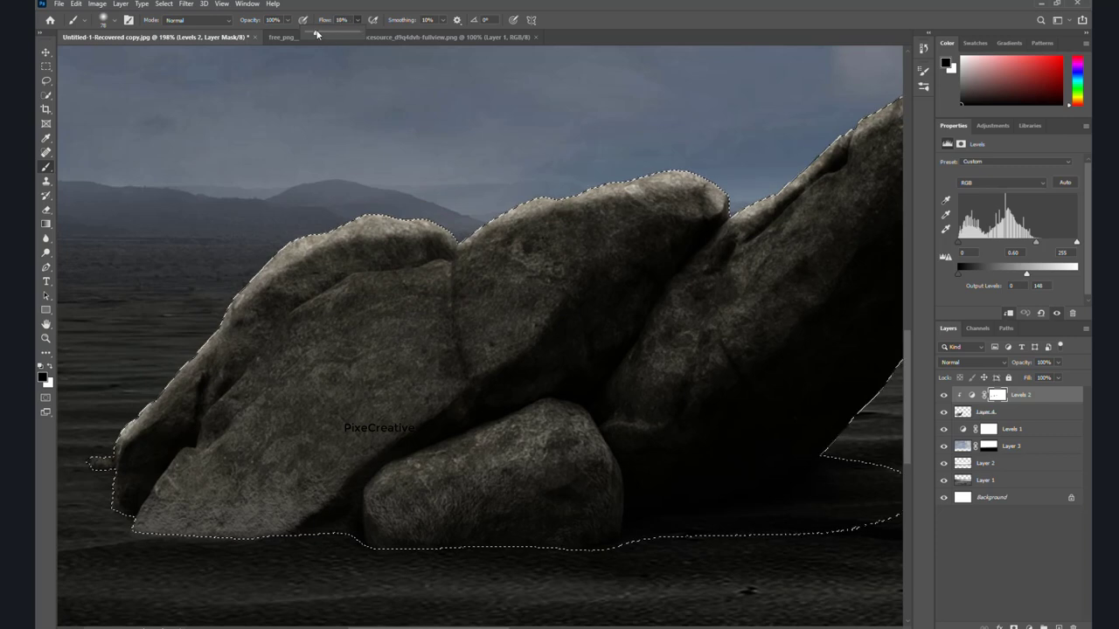
pyautogui.moveTo(412, 242)
pyautogui.mouseDown()
pyautogui.moveTo(274, 305)
pyautogui.moveTo(160, 412)
pyautogui.moveTo(250, 332)
pyautogui.moveTo(399, 242)
pyautogui.moveTo(492, 242)
pyautogui.moveTo(629, 212)
pyautogui.moveTo(779, 253)
pyautogui.moveTo(449, 310)
pyautogui.moveTo(449, 325)
pyautogui.moveTo(592, 232)
pyautogui.moveTo(689, 200)
pyautogui.moveTo(487, 340)
pyautogui.mouseUp()
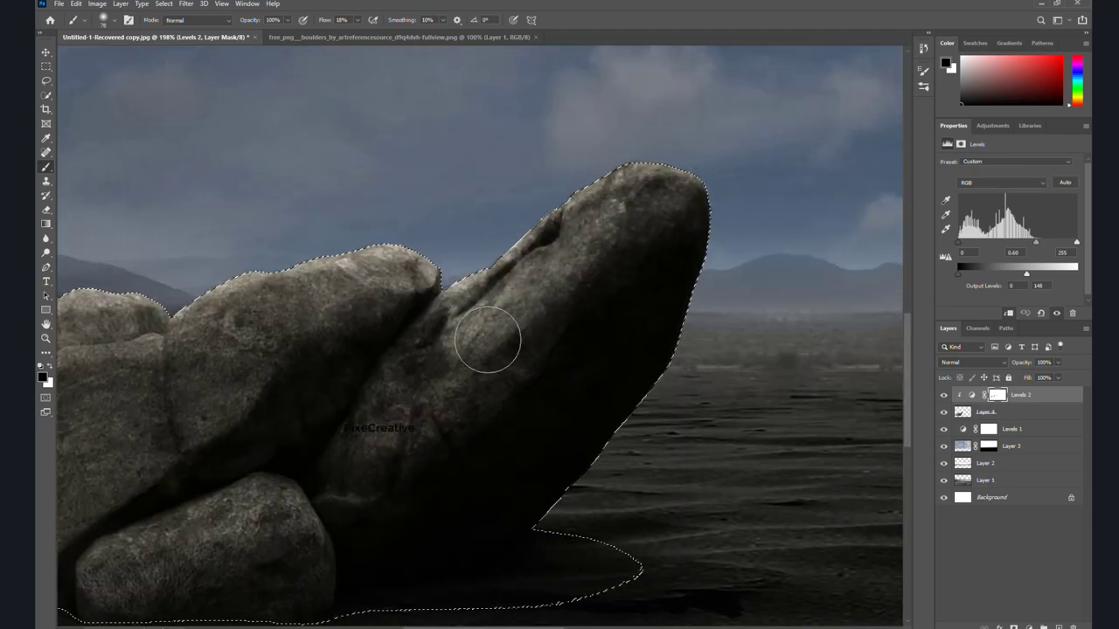
pyautogui.scroll(-2, 425, 405)
pyautogui.scroll(-1, 420, 384)
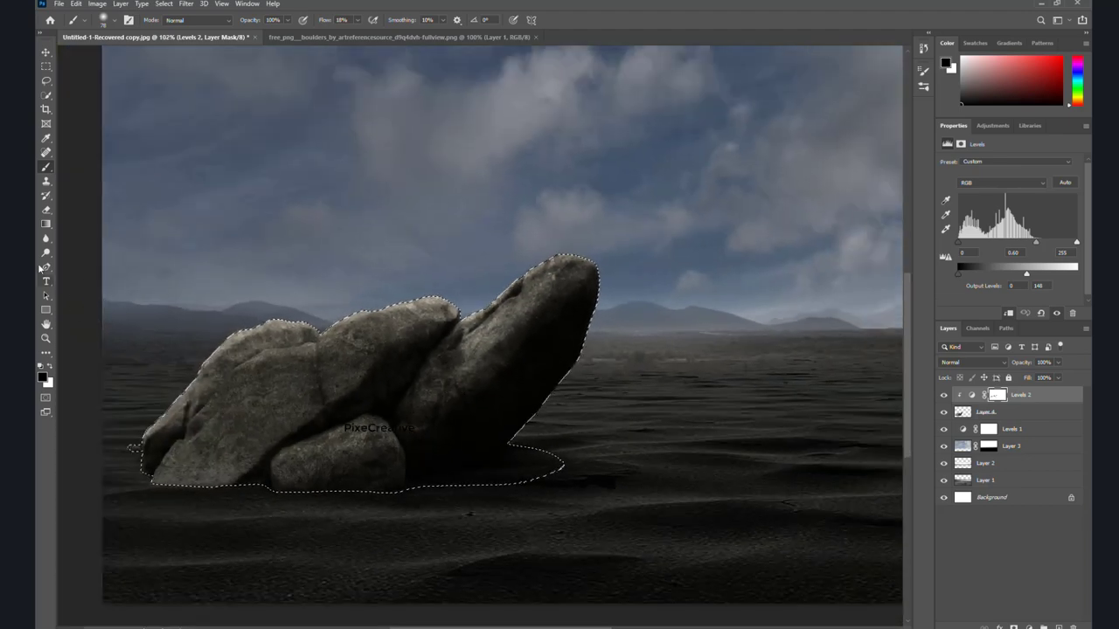
pyautogui.click(47, 253)
pyautogui.scroll(3, 830, 232)
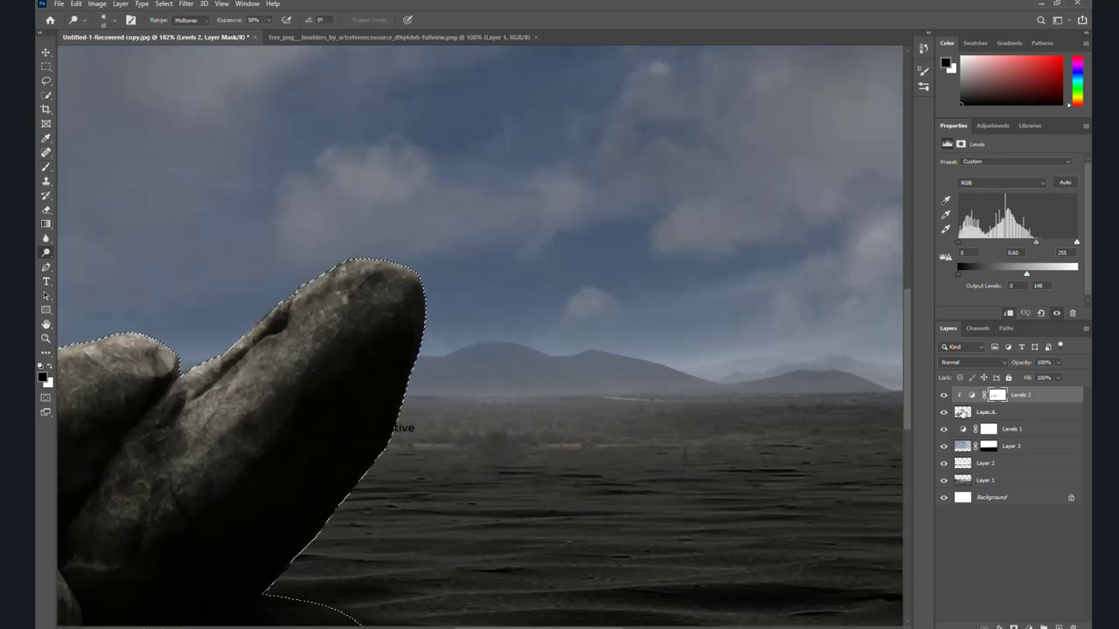
# Dodge the rock's tip and upper edges on Layer 4.
pyautogui.click(961, 412)
pyautogui.scroll(1, 531, 253)
pyautogui.scroll(1, 531, 253)
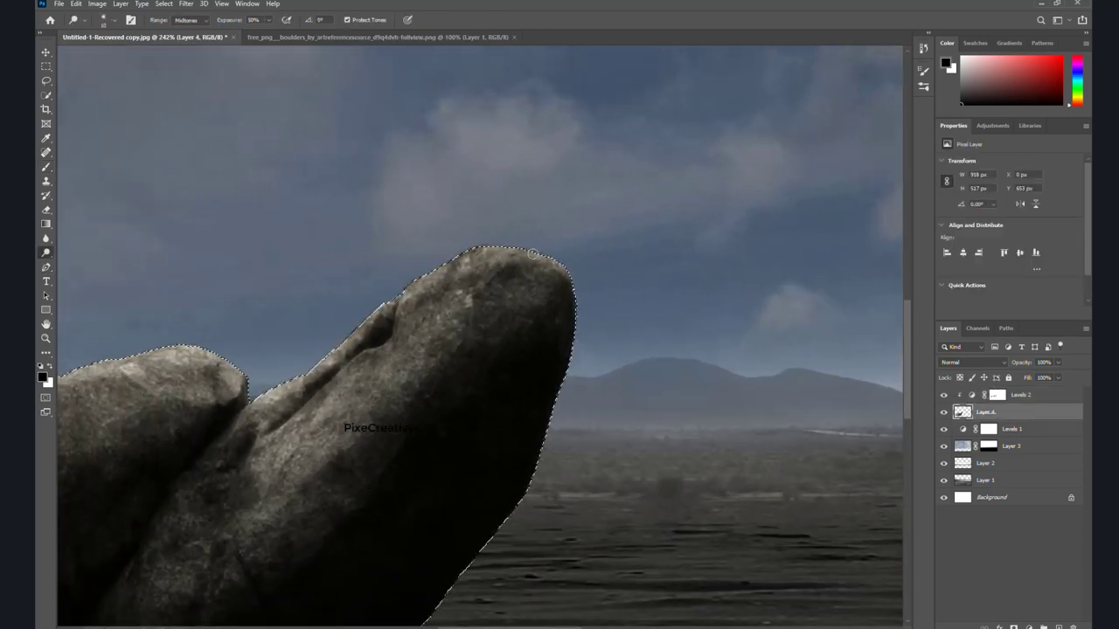
pyautogui.moveTo(532, 254); pyautogui.dragTo(503, 250)
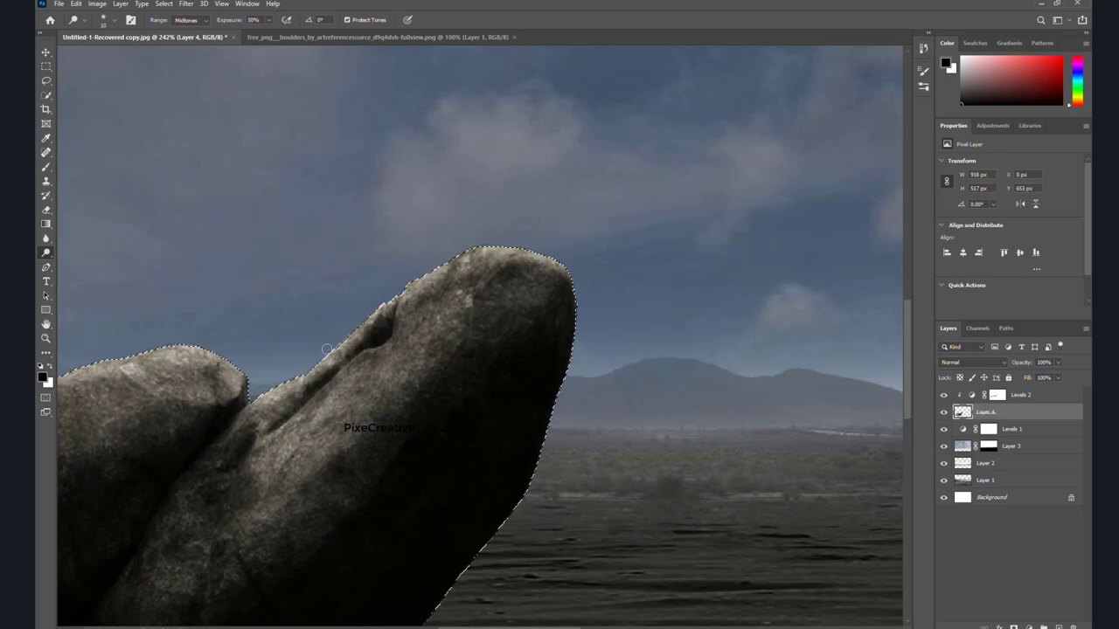
pyautogui.moveTo(327, 349); pyautogui.dragTo(265, 388)
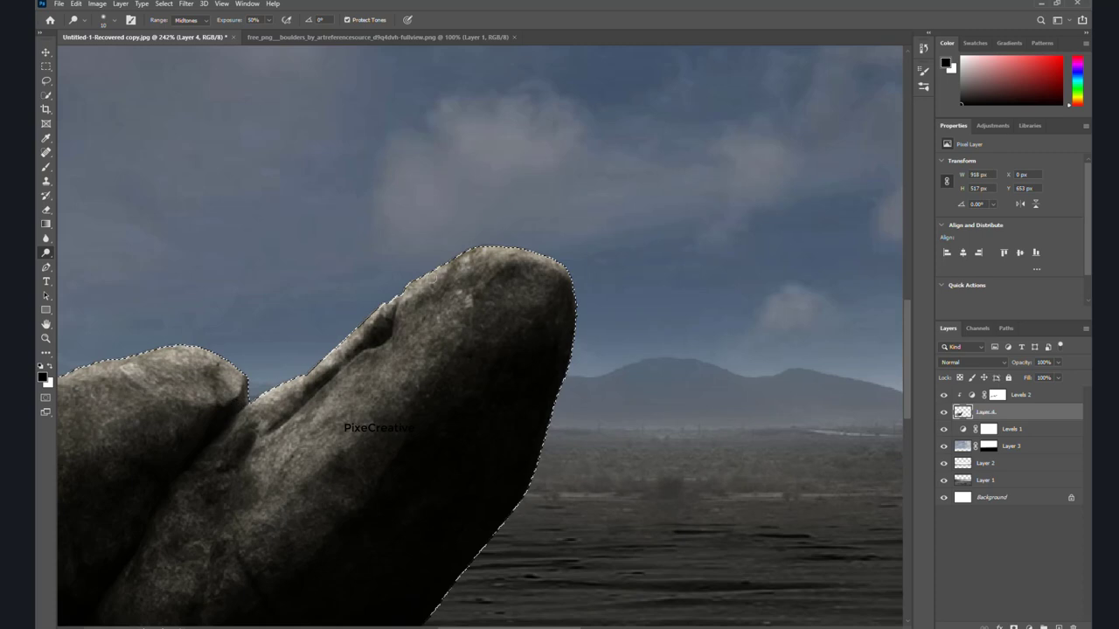
pyautogui.moveTo(449, 294); pyautogui.dragTo(597, 250)
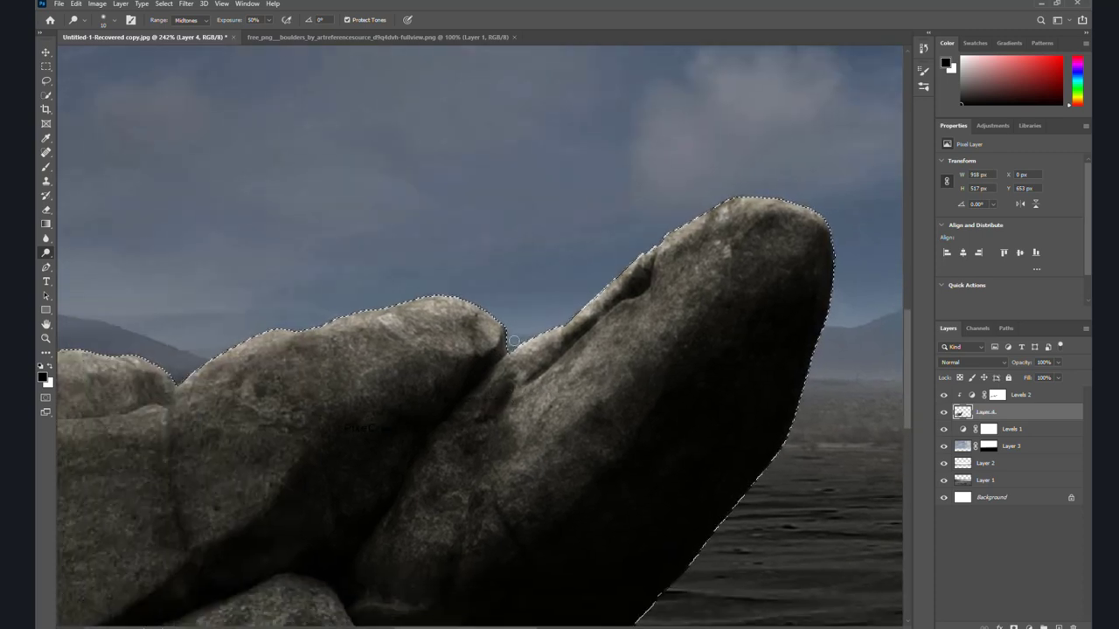
pyautogui.moveTo(466, 299); pyautogui.dragTo(424, 296)
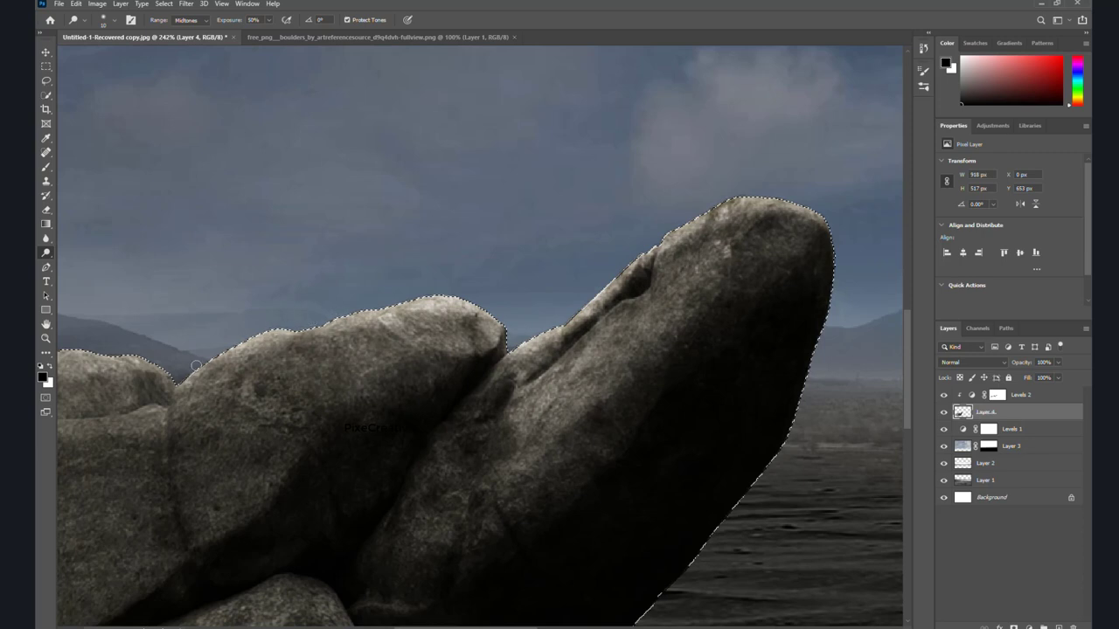
# Dodge the left rock's top edge, then clear the selection.
pyautogui.moveTo(279, 348); pyautogui.dragTo(539, 266)
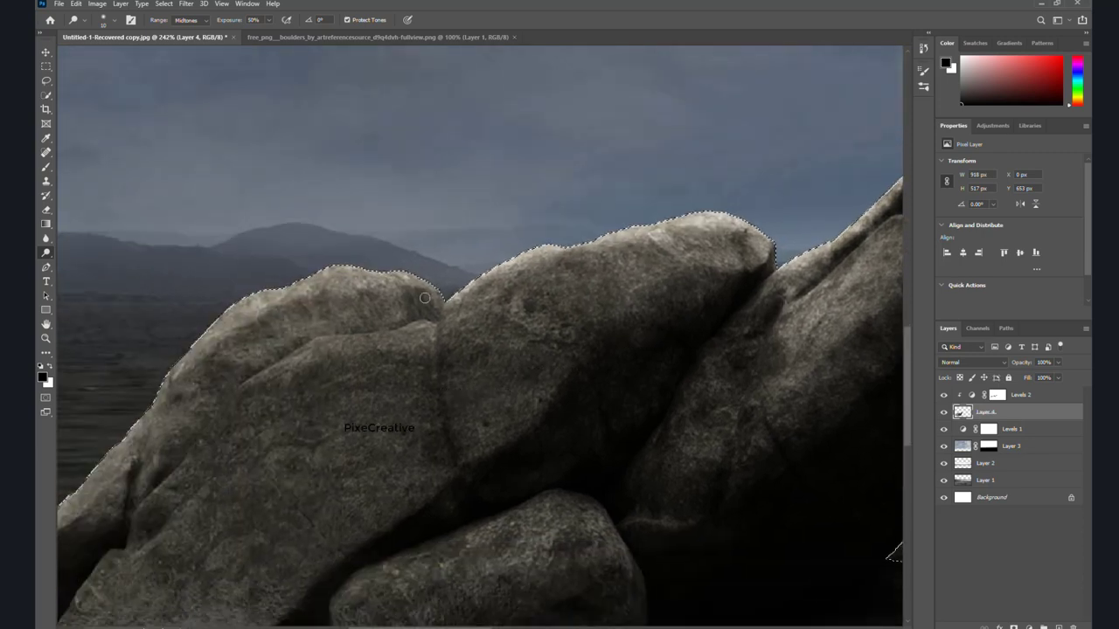
pyautogui.moveTo(363, 274)
pyautogui.mouseDown()
pyautogui.moveTo(304, 278)
pyautogui.moveTo(213, 315)
pyautogui.mouseUp()
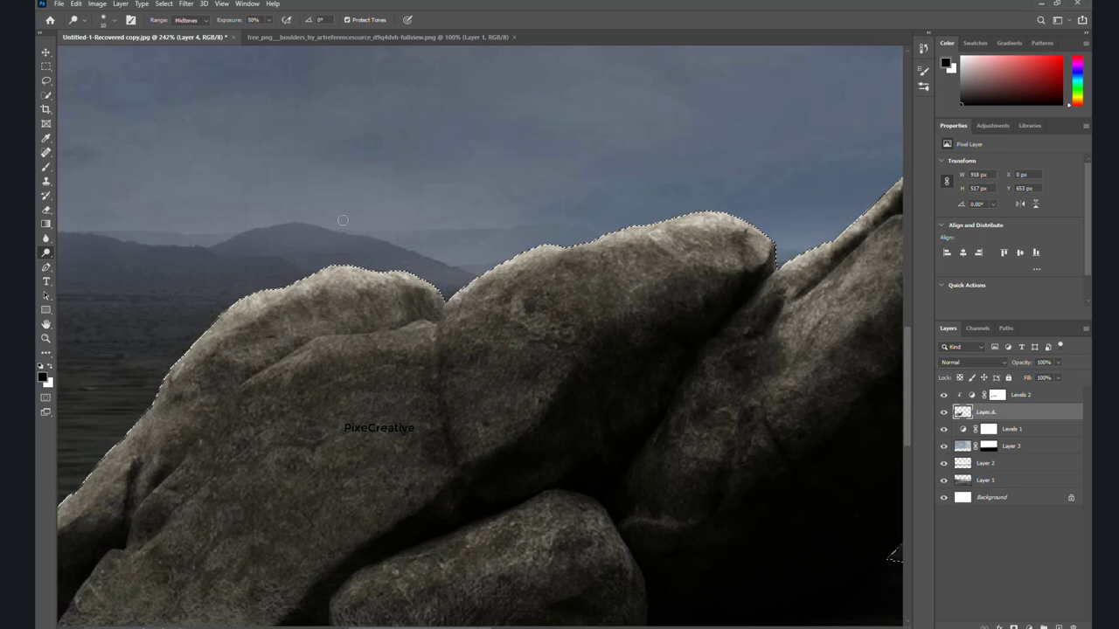
pyautogui.scroll(-3, 342, 220)
pyautogui.scroll(-1, 343, 220)
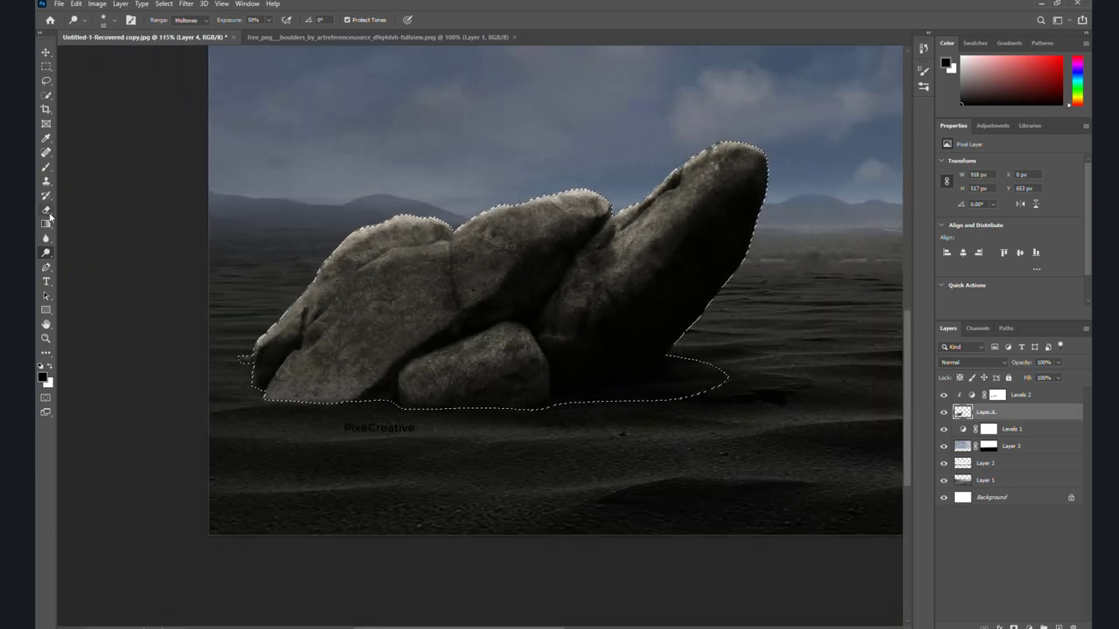
pyautogui.hotkey('ctrl', 'd')
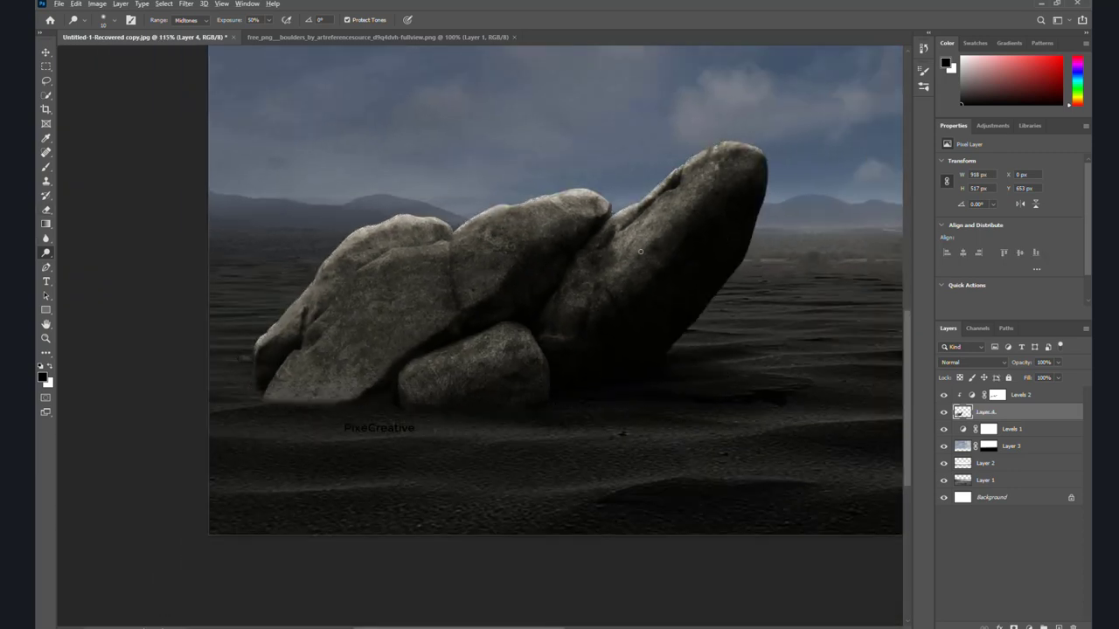
pyautogui.scroll(-1, 640, 252)
pyautogui.scroll(-1, 646, 255)
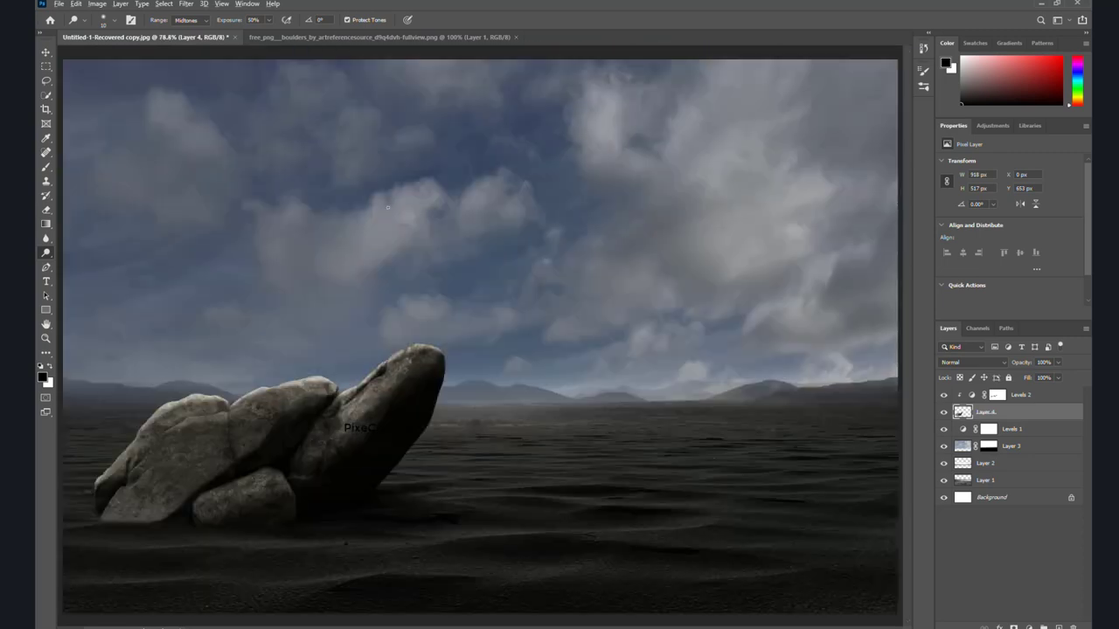
pyautogui.scroll(-1, 387, 207)
pyautogui.click(46, 53)
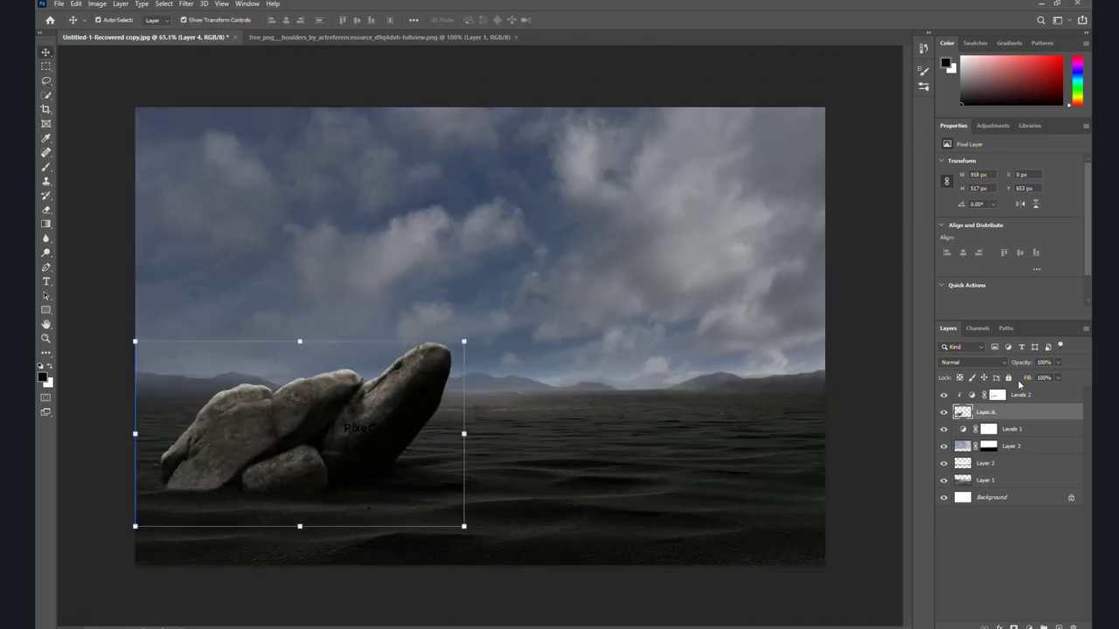
# Close the boulders image and zoom into the rhino photo with the Pen tool.
pyautogui.click(871, 306)
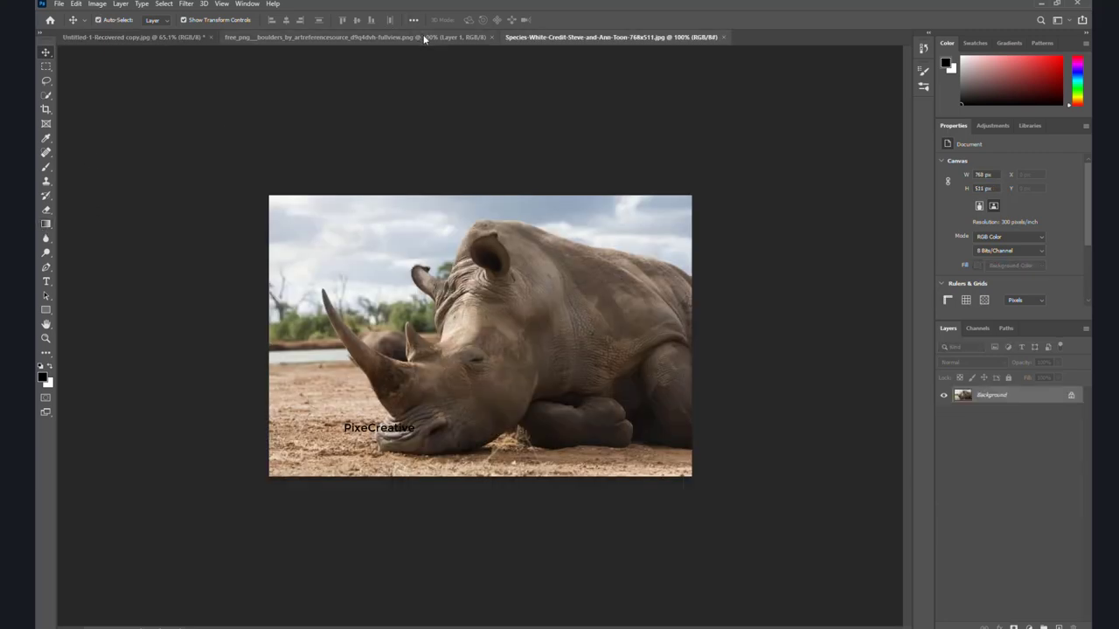
pyautogui.click(491, 36)
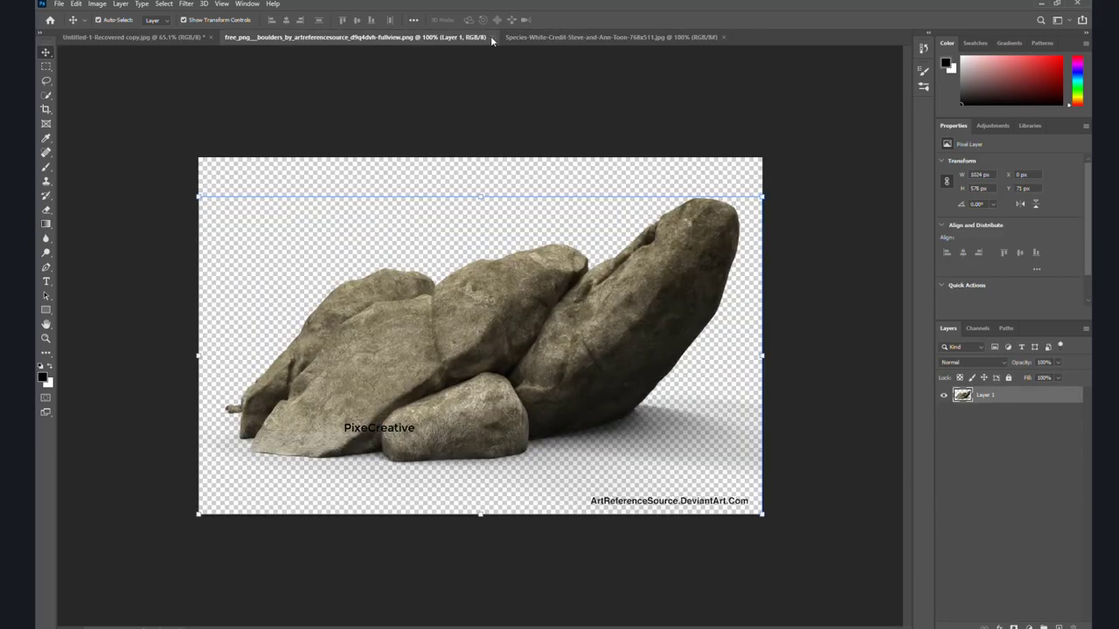
pyautogui.click(46, 268)
pyautogui.hotkey('ctrl', '+')
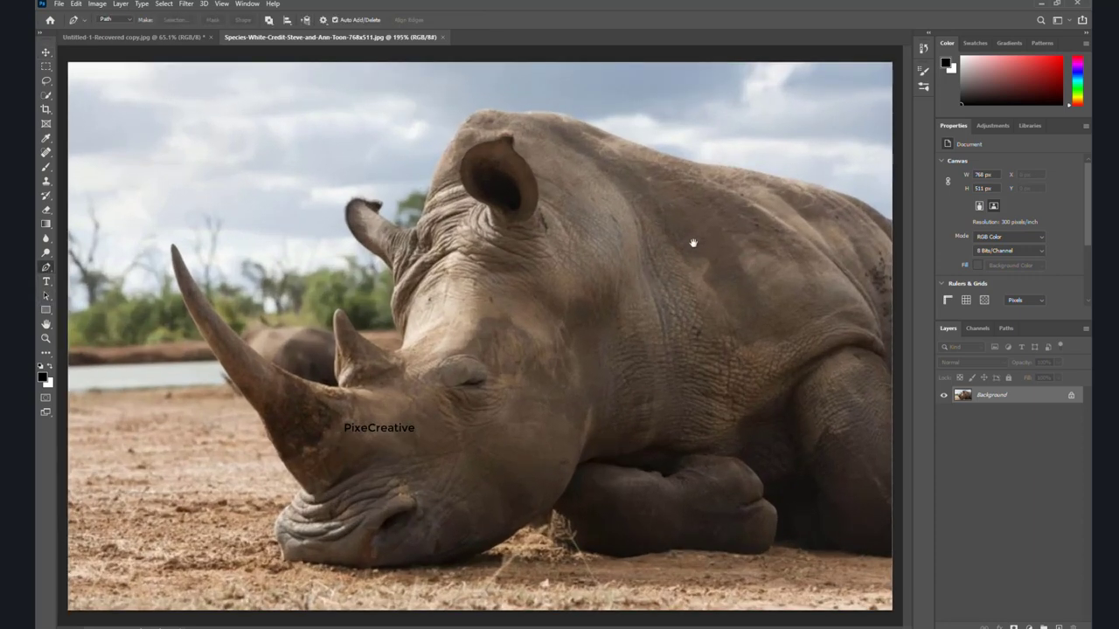
# Trace a pen path along the rhino's back, forehead and horn.
pyautogui.click(892, 226)
pyautogui.click(828, 190)
pyautogui.click(705, 164)
pyautogui.click(595, 128)
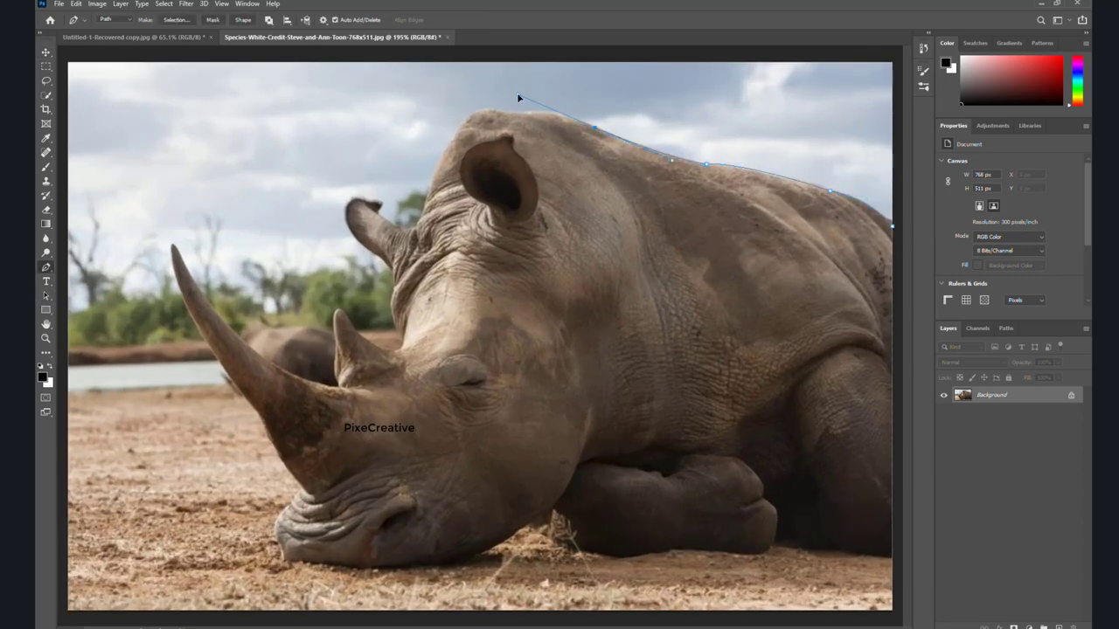
pyautogui.moveTo(516, 114); pyautogui.dragTo(551, 106)
pyautogui.click(458, 129)
pyautogui.click(429, 174)
pyautogui.click(262, 416)
pyautogui.click(277, 457)
pyautogui.click(306, 491)
# Finish the path along the chin and leg, close it, and convert it to a selection.
pyautogui.scroll(2, 354, 456)
pyautogui.click(444, 506)
pyautogui.click(532, 488)
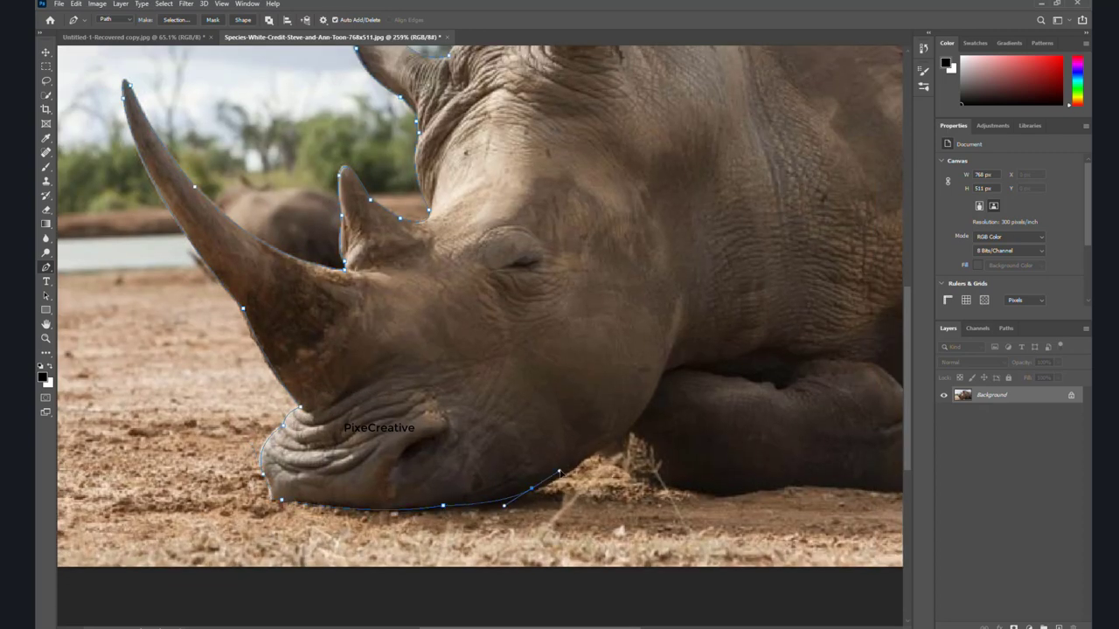
pyautogui.click(584, 459)
pyautogui.click(627, 433)
pyautogui.moveTo(671, 486); pyautogui.dragTo(404, 508)
pyautogui.click(537, 507)
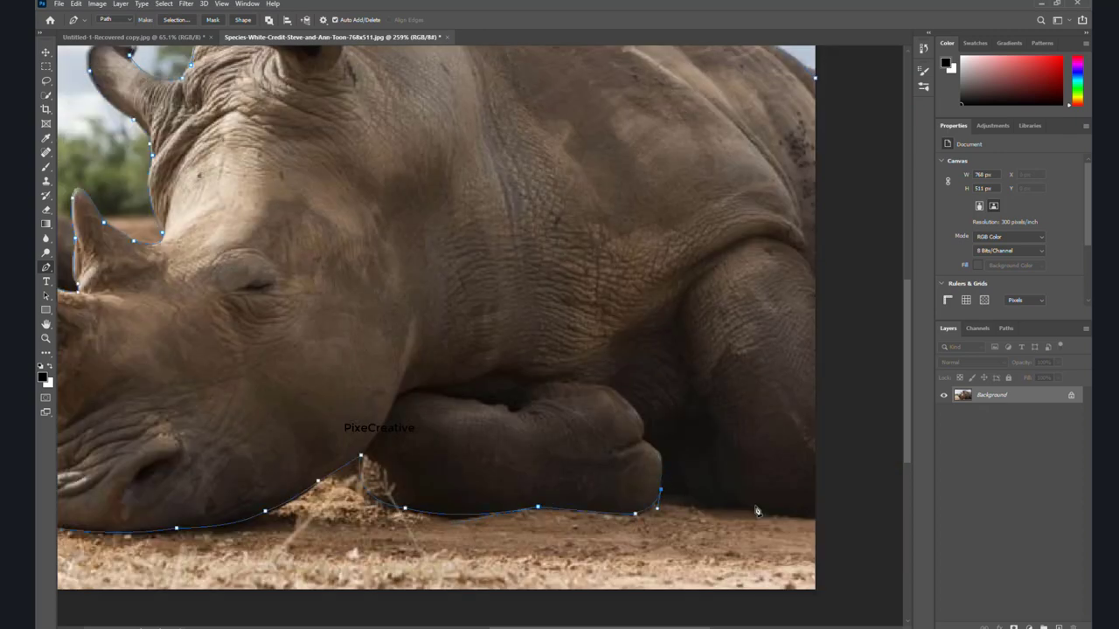
pyautogui.click(812, 514)
pyautogui.hotkey('ctrl', 'Return')
pyautogui.hotkey('ctrl', '0')
# Drag the rhino into the composite, enlarge it, and place it right of the rocks.
pyautogui.click(47, 54)
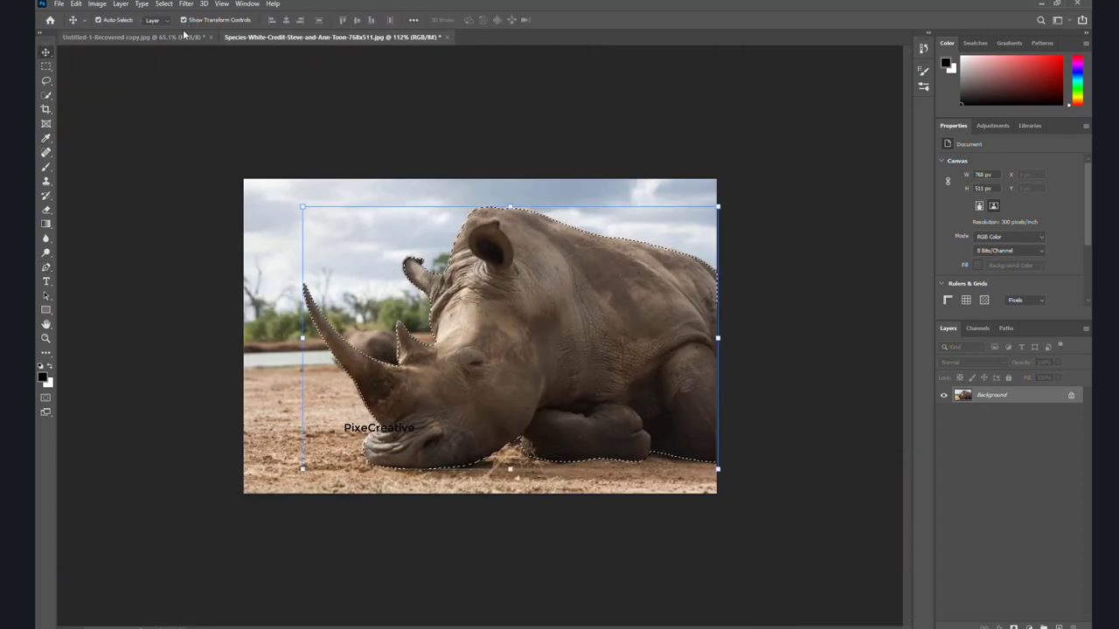
pyautogui.moveTo(490, 332); pyautogui.dragTo(513, 321)
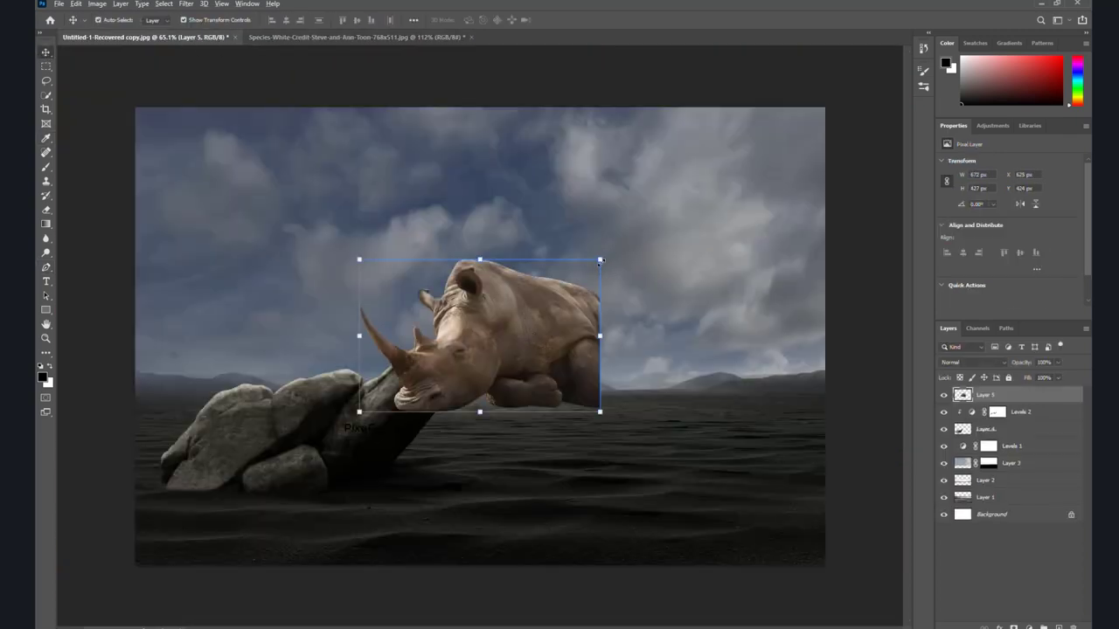
pyautogui.moveTo(600, 260); pyautogui.dragTo(687, 203)
pyautogui.moveTo(560, 364); pyautogui.dragTo(683, 395)
pyautogui.click(579, 20)
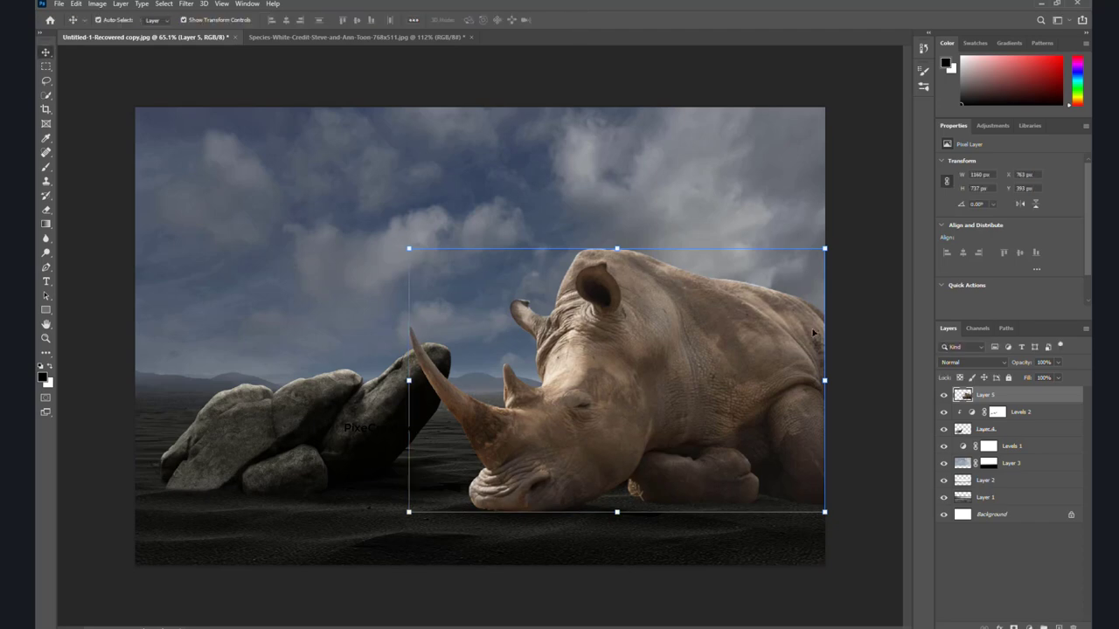
pyautogui.click(888, 377)
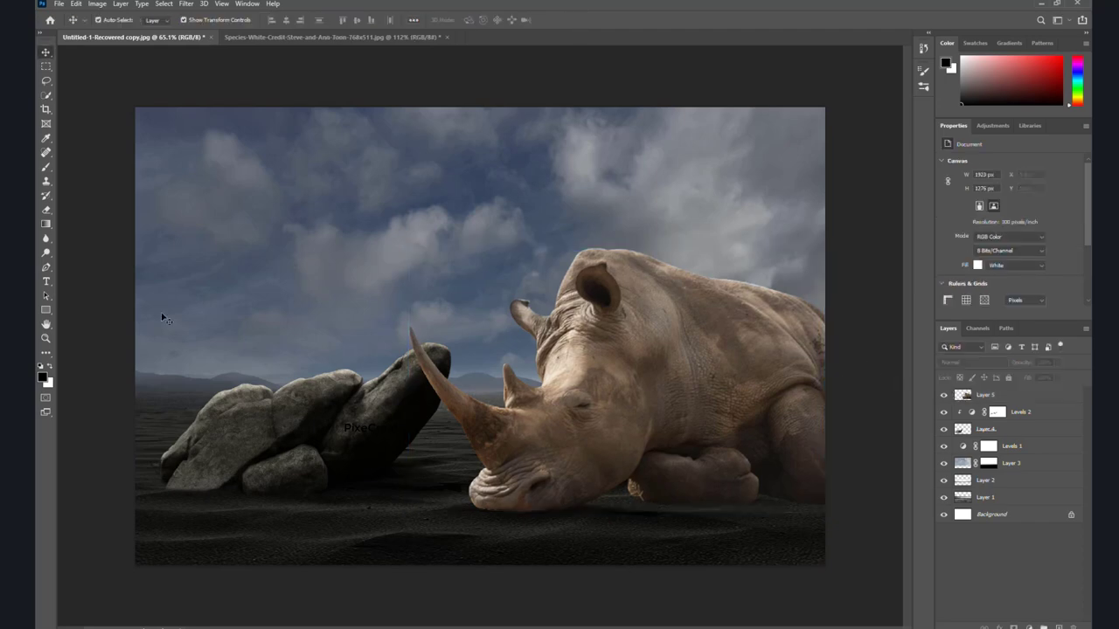
# Spot-heal away the stray grass blade by the rhino's leg on Layer 5.
pyautogui.click(47, 153)
pyautogui.scroll(2, 681, 467)
pyautogui.scroll(2, 620, 517)
pyautogui.scroll(1, 582, 477)
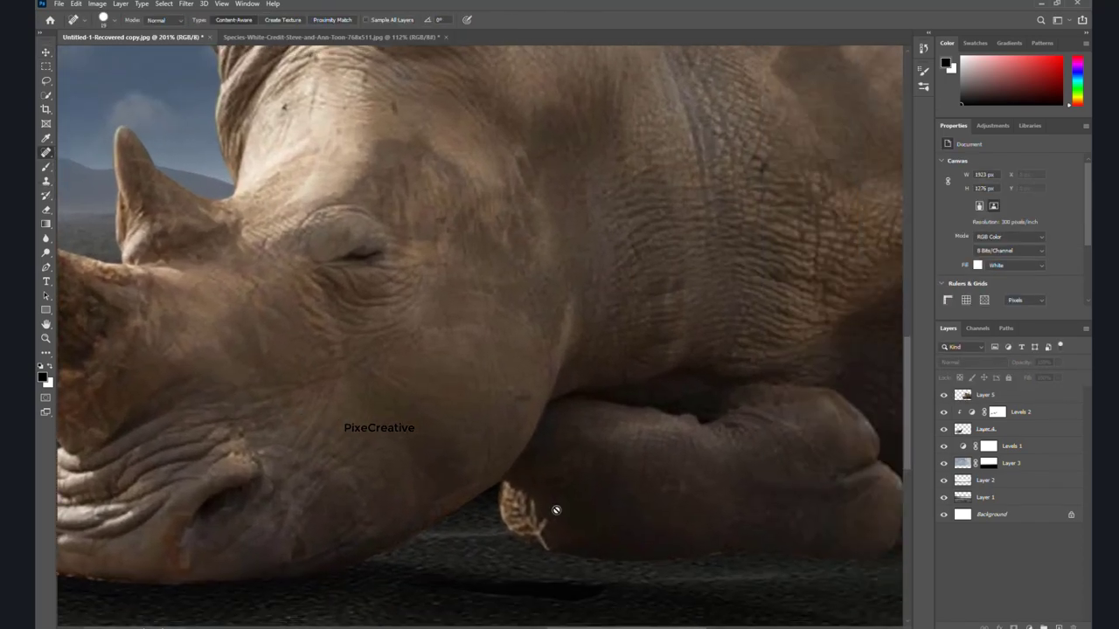
pyautogui.click(962, 396)
pyautogui.moveTo(512, 490)
pyautogui.mouseDown()
pyautogui.moveTo(546, 531)
pyautogui.moveTo(514, 487)
pyautogui.mouseUp()
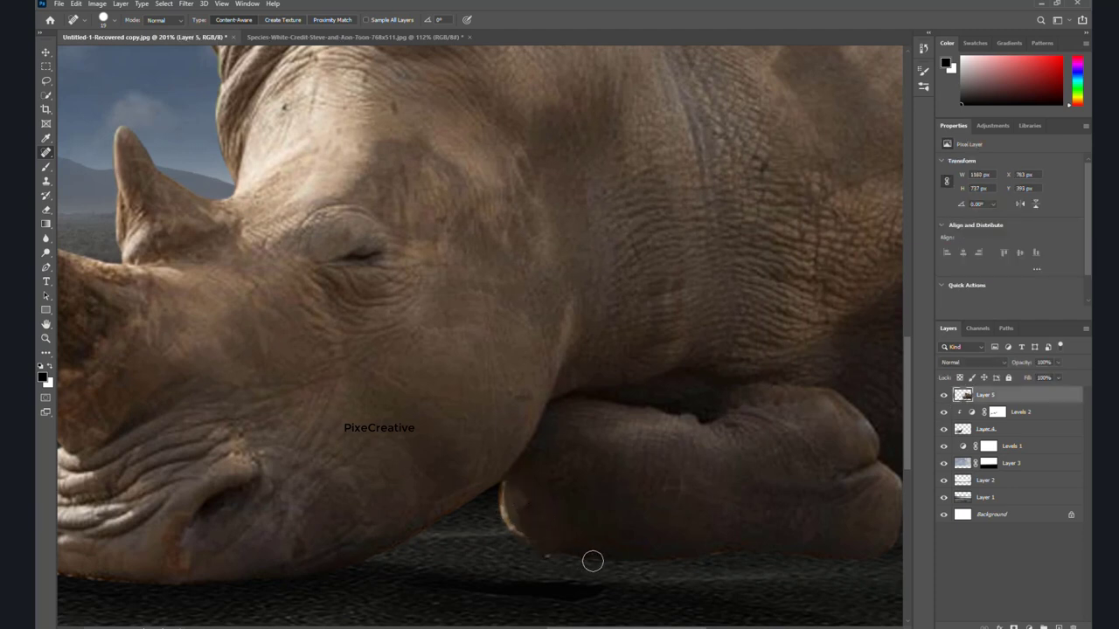
pyautogui.hotkey('ctrl', '0')
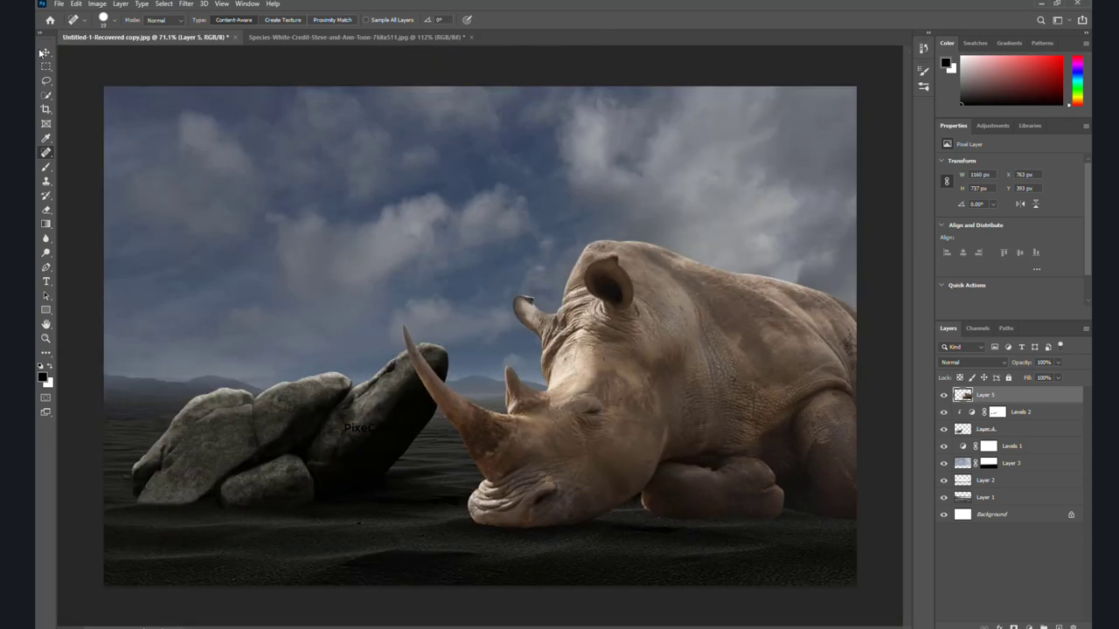
# Add a Levels adjustment clipped to the rhino with midtones 0.52 and output white 175.
pyautogui.click(45, 53)
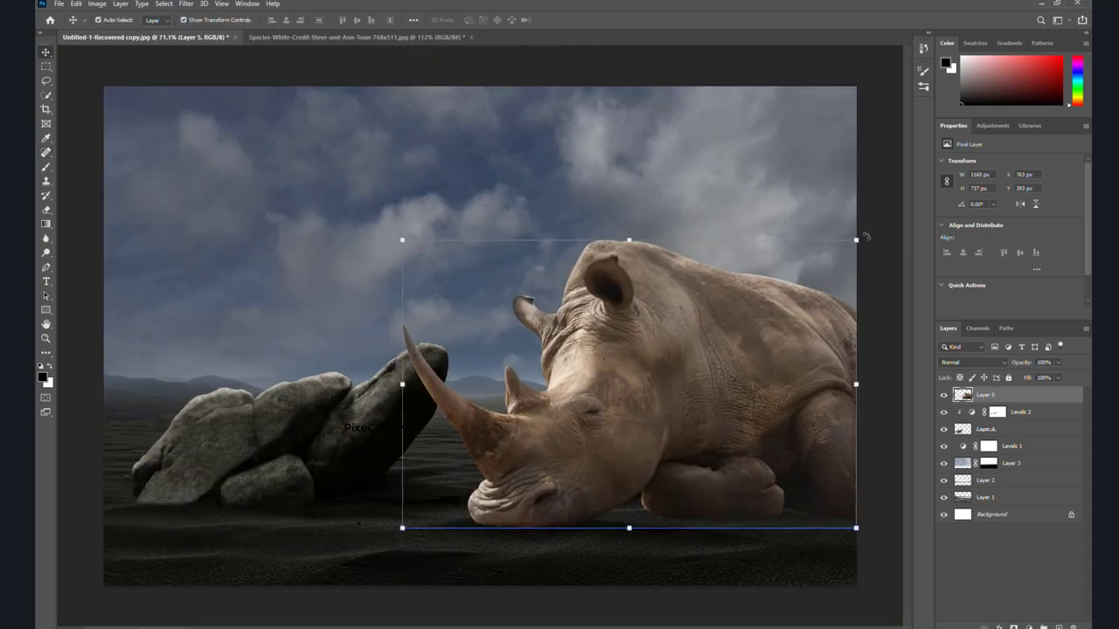
pyautogui.click(1029, 626)
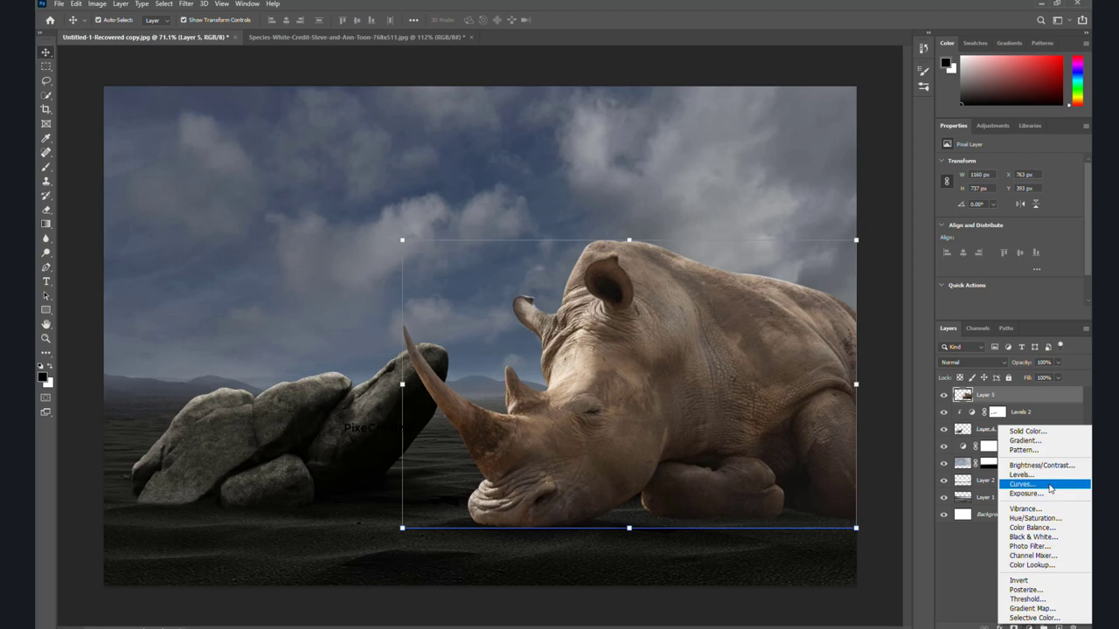
pyautogui.click(1044, 481)
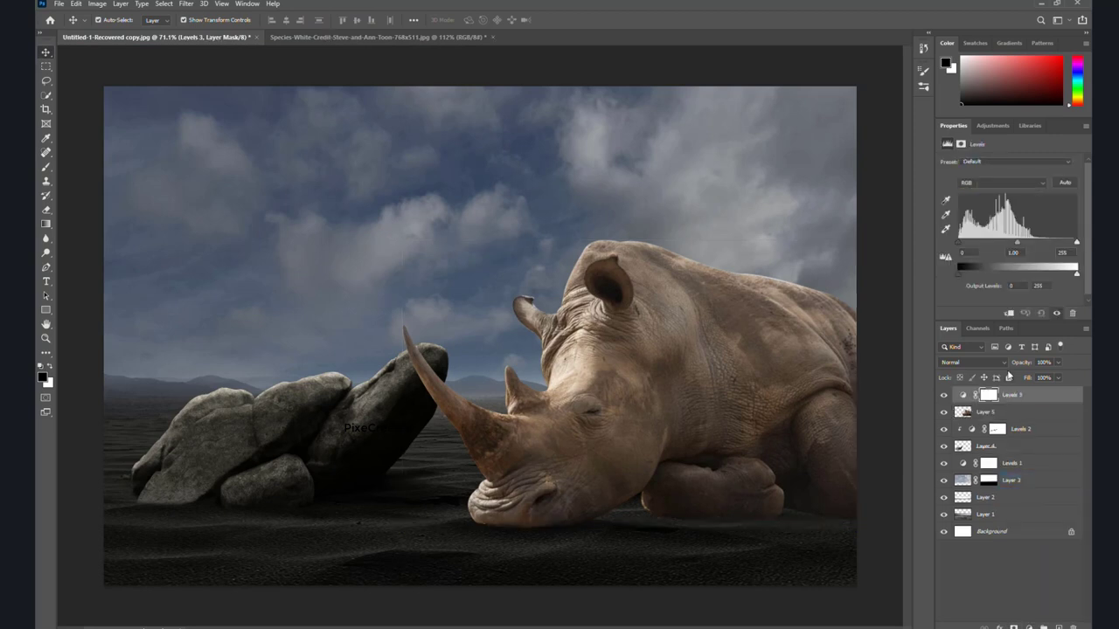
pyautogui.click(1009, 314)
pyautogui.moveTo(1016, 243); pyautogui.dragTo(1039, 238)
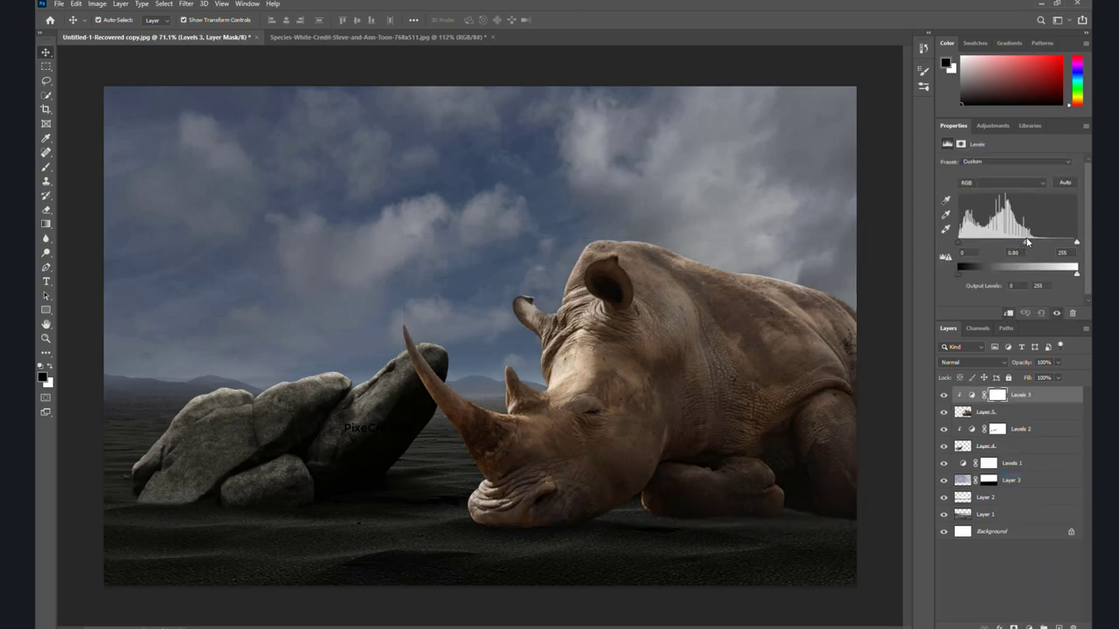
pyautogui.moveTo(1078, 273); pyautogui.dragTo(1035, 275)
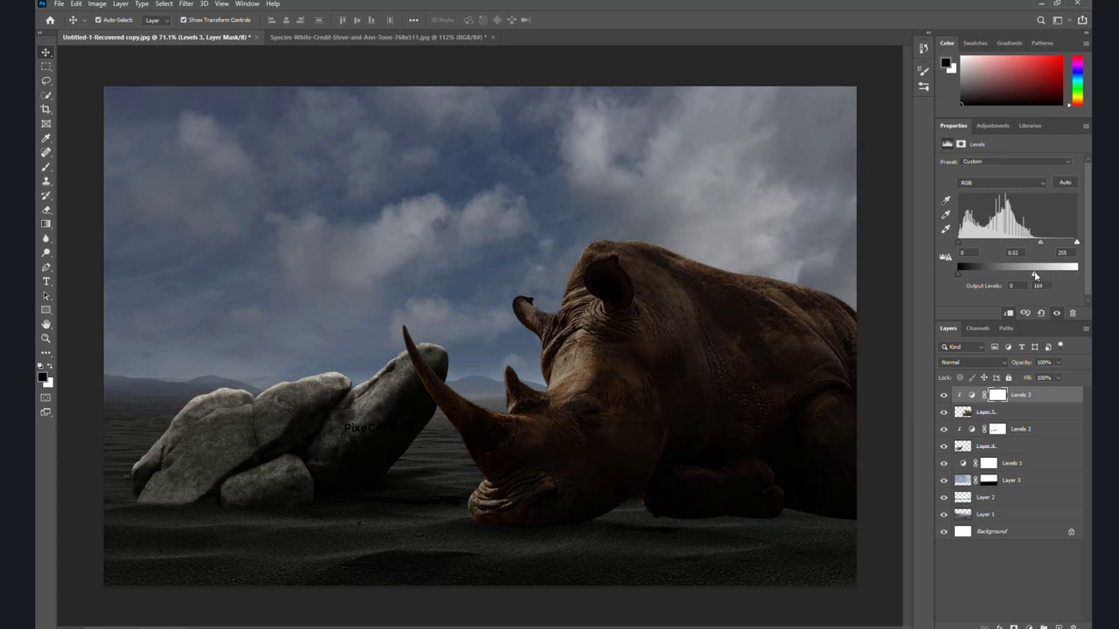
# Desaturate the rhino on Layer 5 to -48 with Hue/Saturation.
pyautogui.click(995, 409)
pyautogui.click(96, 4)
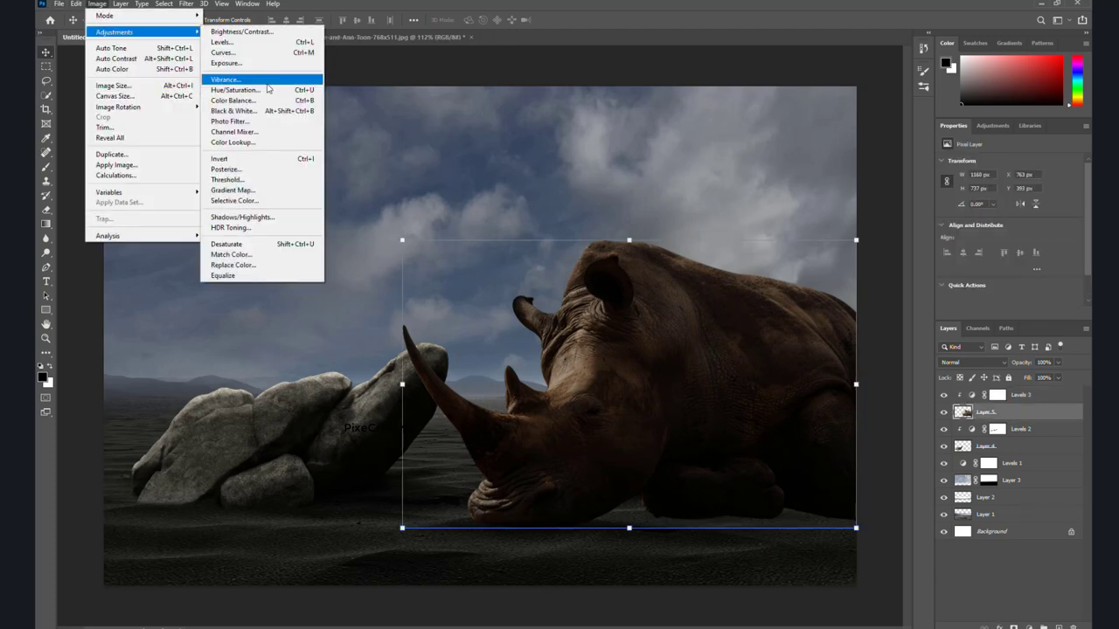
pyautogui.click(261, 93)
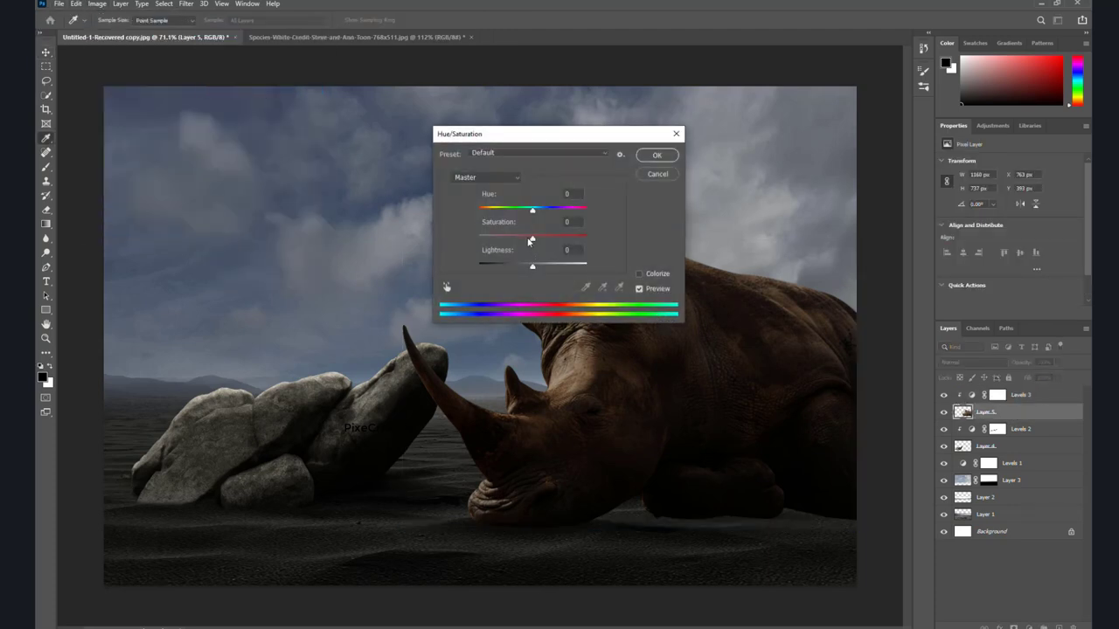
pyautogui.moveTo(505, 242); pyautogui.dragTo(503, 240)
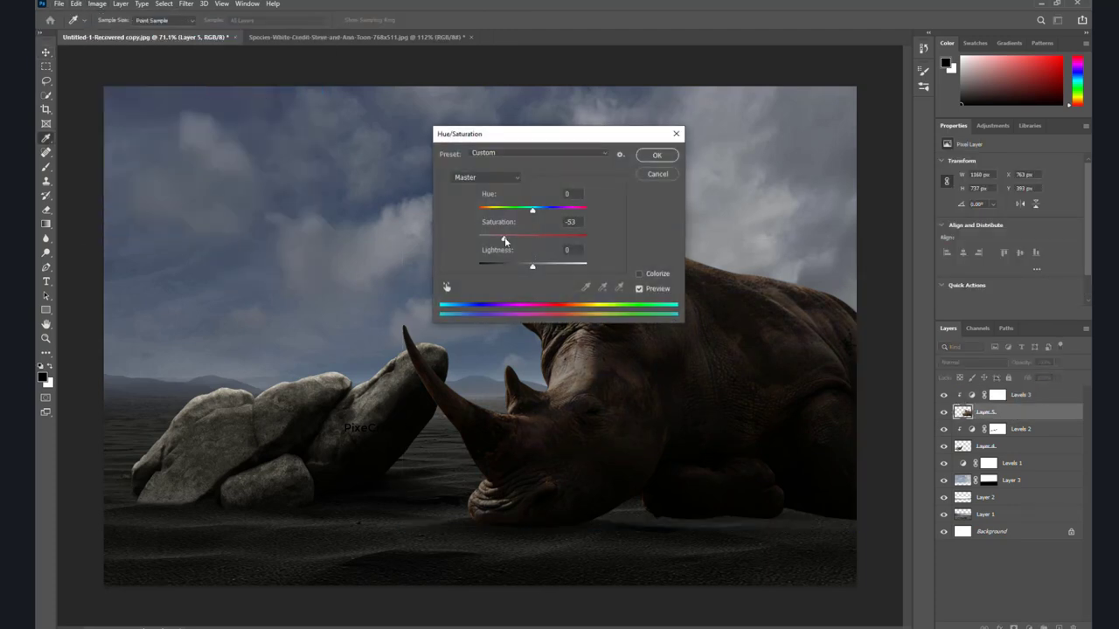
pyautogui.click(657, 155)
pyautogui.press('v')
pyautogui.click(997, 398)
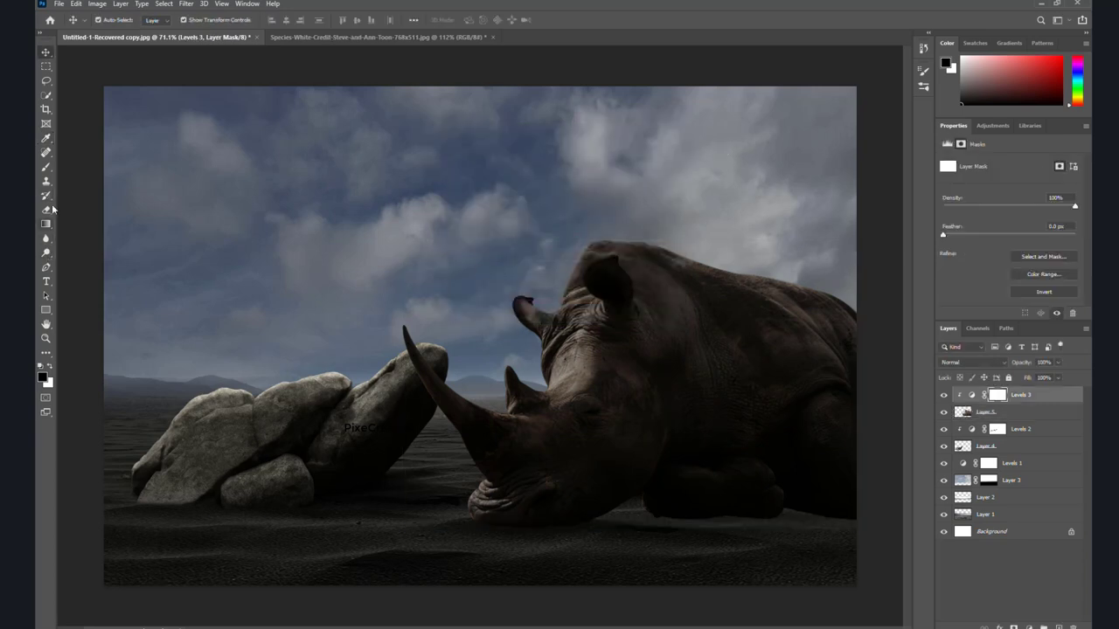
# Set a small brush at 100% flow, load the rhino's selection, and target the Levels 3 mask.
pyautogui.click(47, 168)
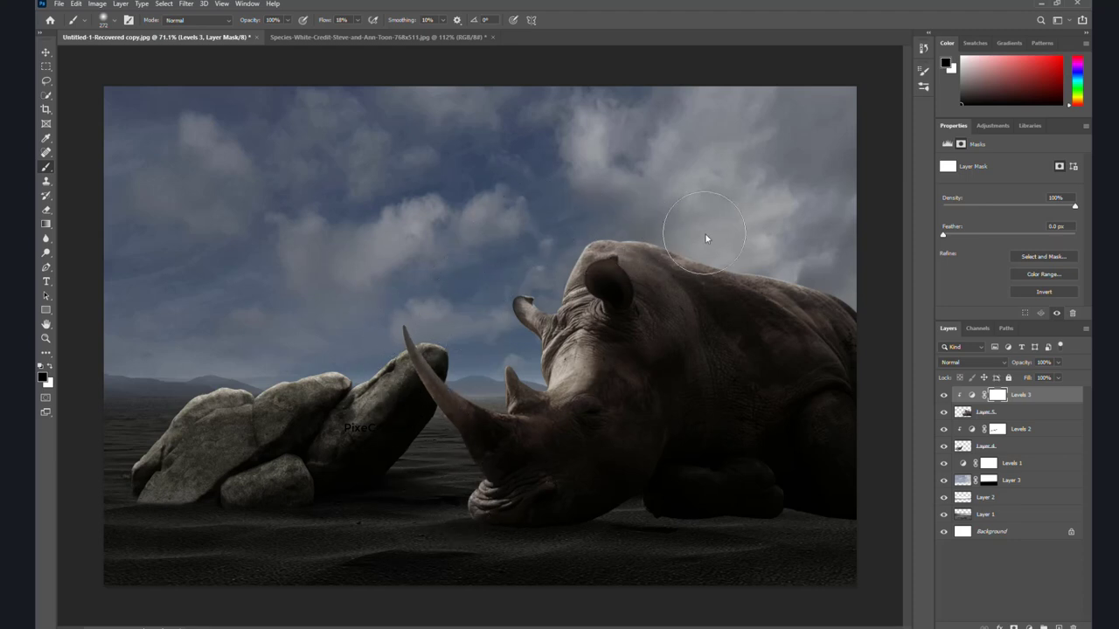
pyautogui.moveTo(704, 233); pyautogui.dragTo(863, 292)
pyautogui.click(358, 20)
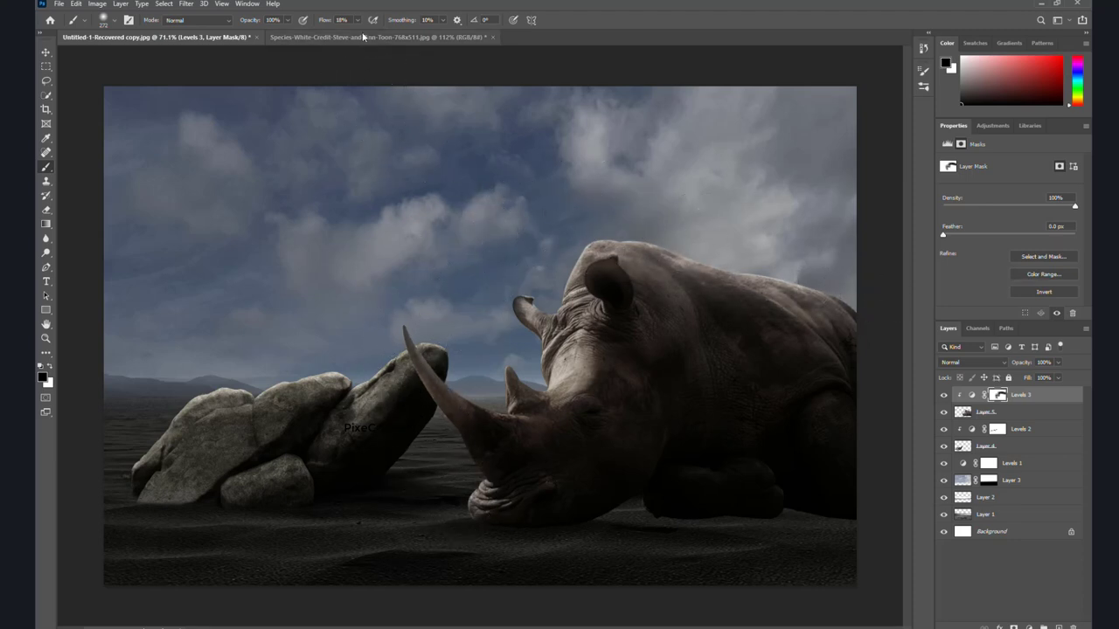
pyautogui.moveTo(384, 37); pyautogui.dragTo(398, 36)
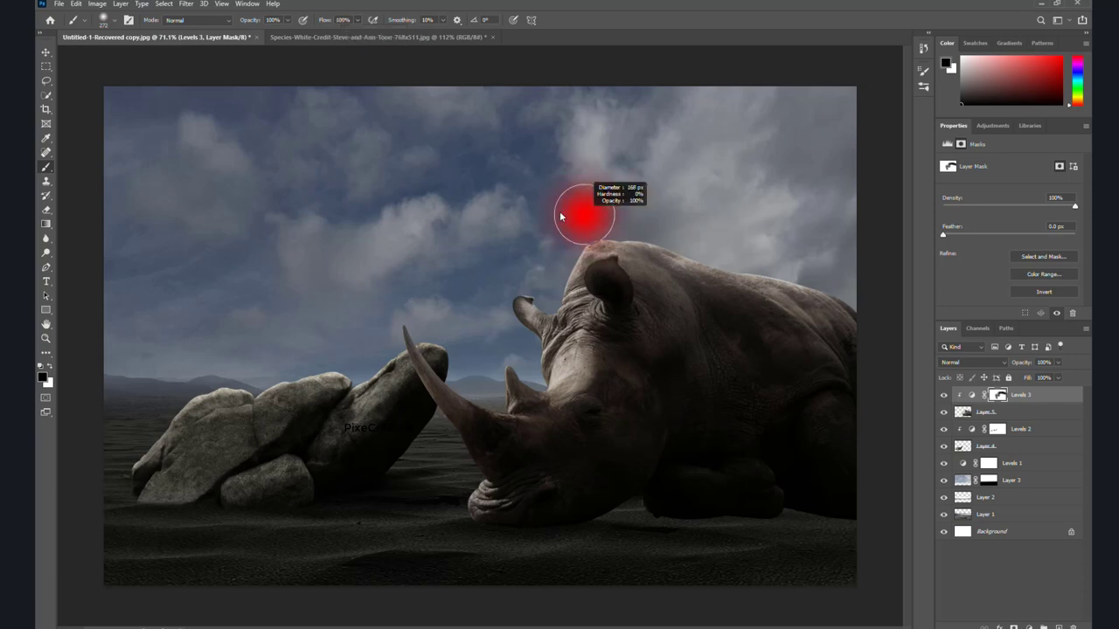
pyautogui.moveTo(585, 215); pyautogui.dragTo(537, 209)
pyautogui.keyDown('ctrl'); pyautogui.click(961, 413); pyautogui.keyUp('ctrl')
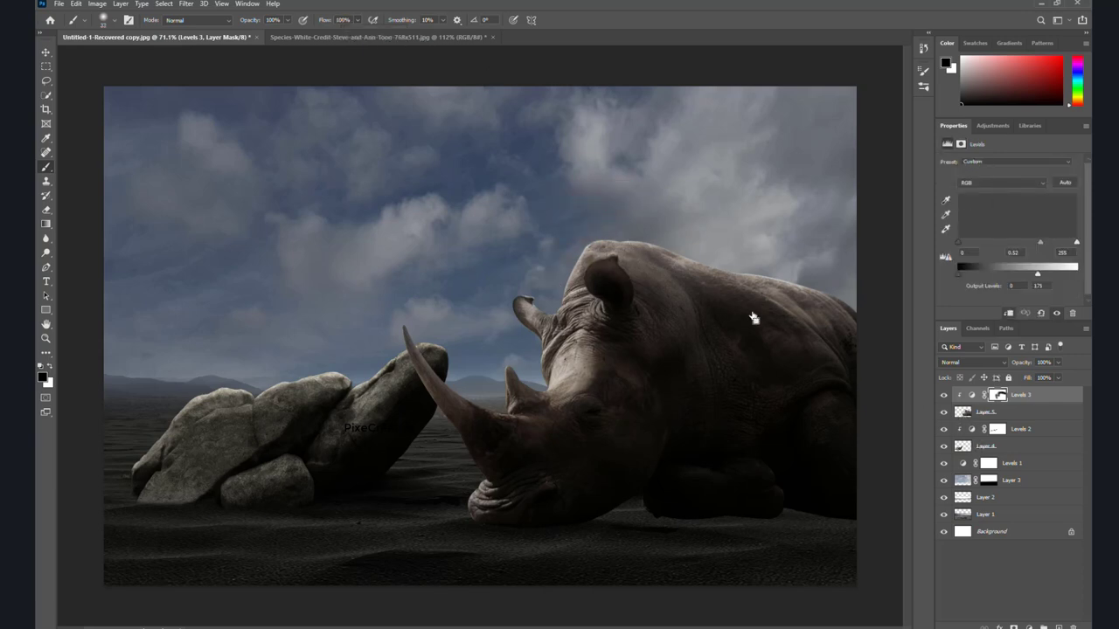
pyautogui.keyDown('alt'); pyautogui.scroll(2, 711, 312); pyautogui.keyUp('alt')
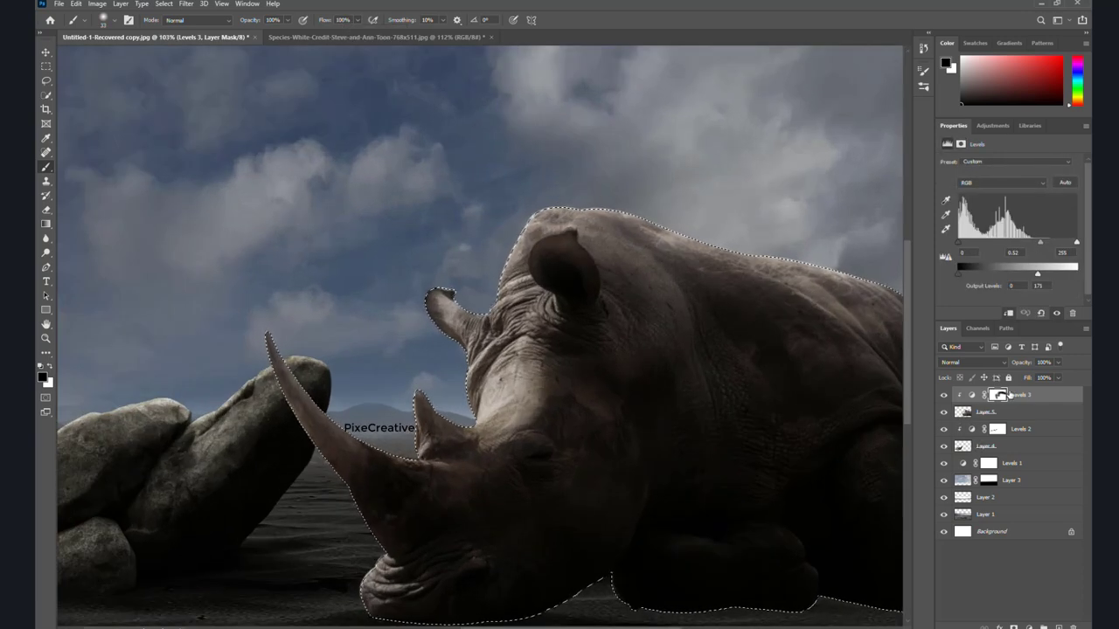
pyautogui.click(997, 395)
# Paint rim light along the rhino's back, forehead and both horns, then deselect.
pyautogui.moveTo(867, 276); pyautogui.dragTo(678, 232)
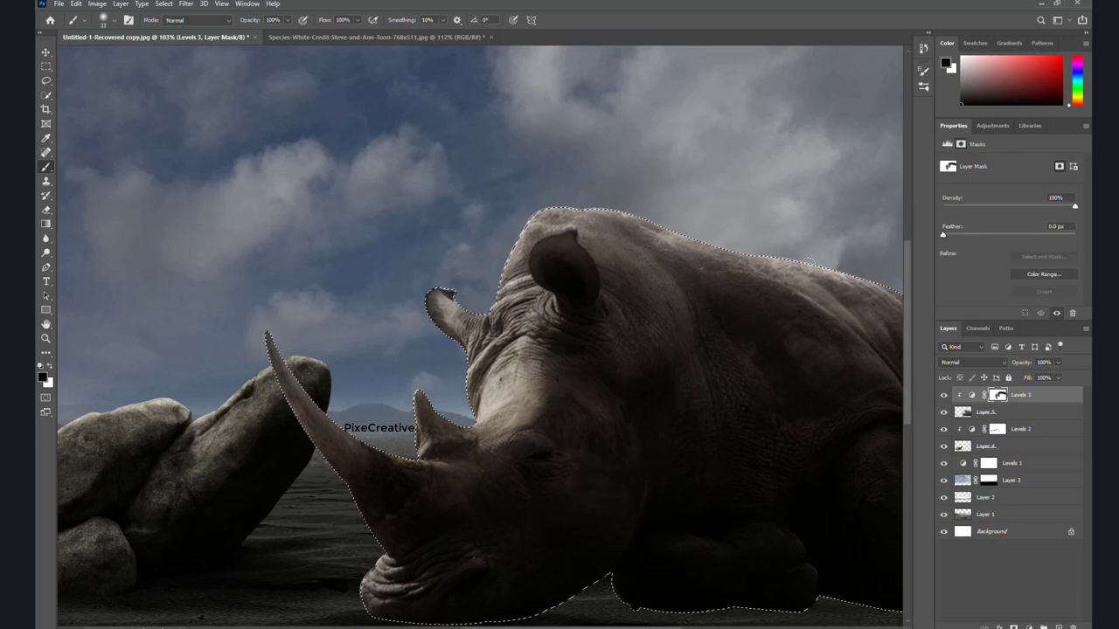
pyautogui.moveTo(511, 260)
pyautogui.mouseDown()
pyautogui.moveTo(490, 294)
pyautogui.moveTo(513, 349)
pyautogui.moveTo(406, 391)
pyautogui.mouseUp()
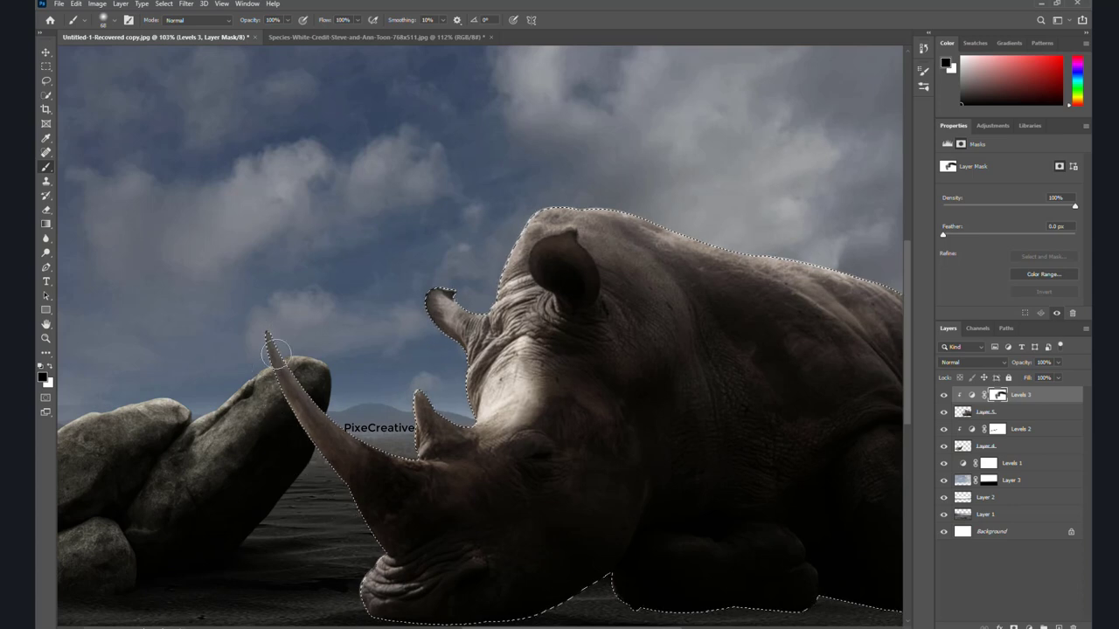
pyautogui.moveTo(415, 469)
pyautogui.mouseDown()
pyautogui.moveTo(463, 474)
pyautogui.moveTo(420, 423)
pyautogui.mouseUp()
pyautogui.moveTo(414, 372); pyautogui.dragTo(485, 484)
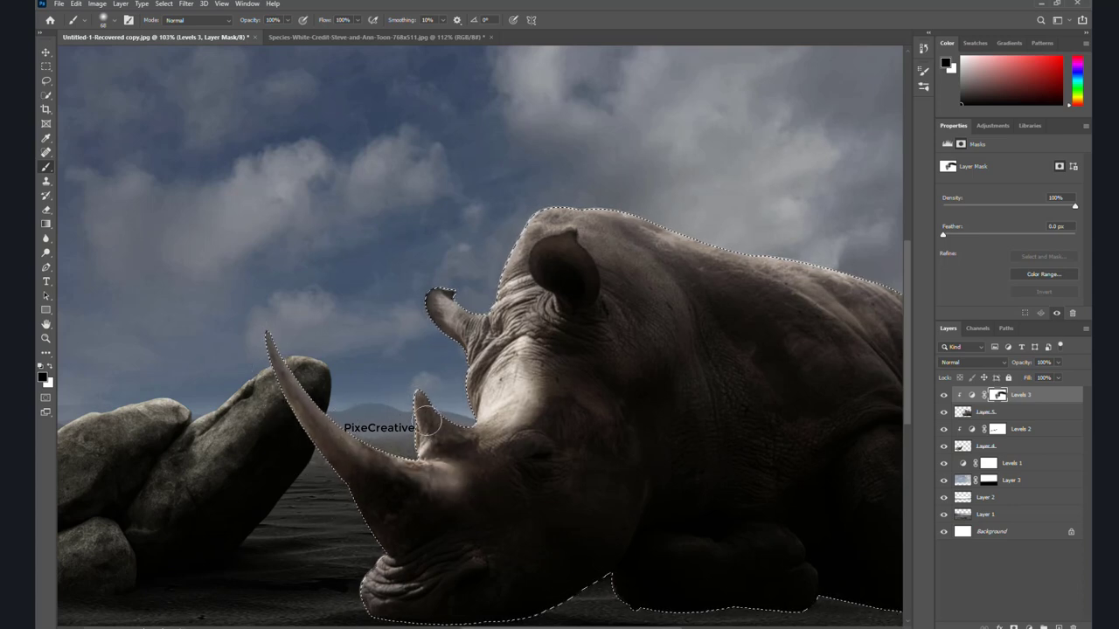
pyautogui.moveTo(321, 445)
pyautogui.mouseDown()
pyautogui.moveTo(325, 470)
pyautogui.moveTo(392, 533)
pyautogui.moveTo(394, 575)
pyautogui.moveTo(356, 576)
pyautogui.moveTo(353, 588)
pyautogui.mouseUp()
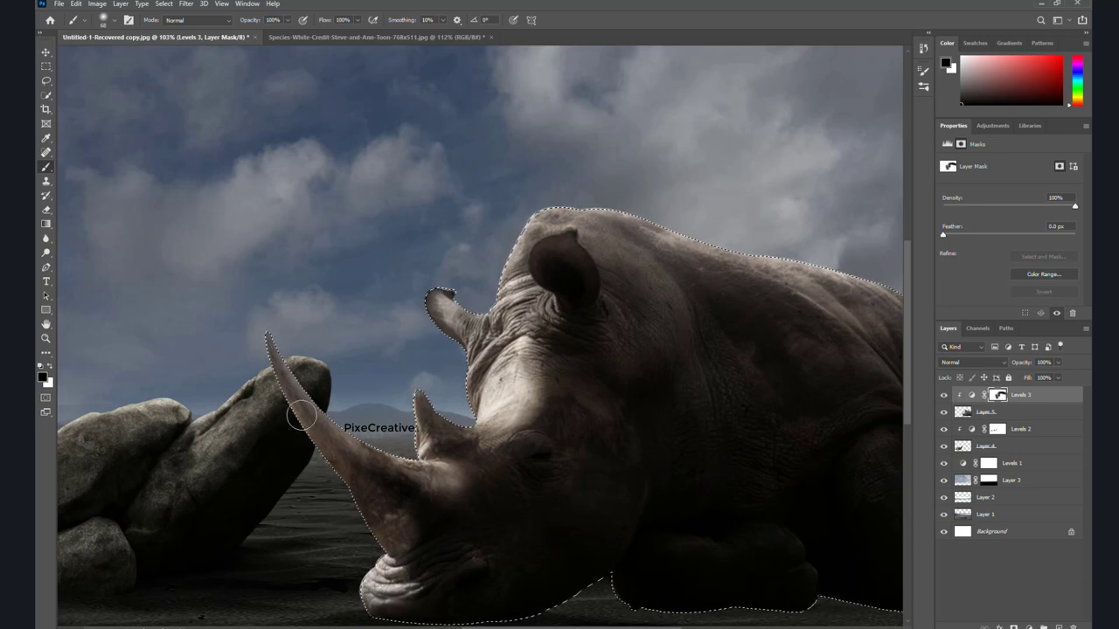
pyautogui.moveTo(474, 307); pyautogui.dragTo(480, 347)
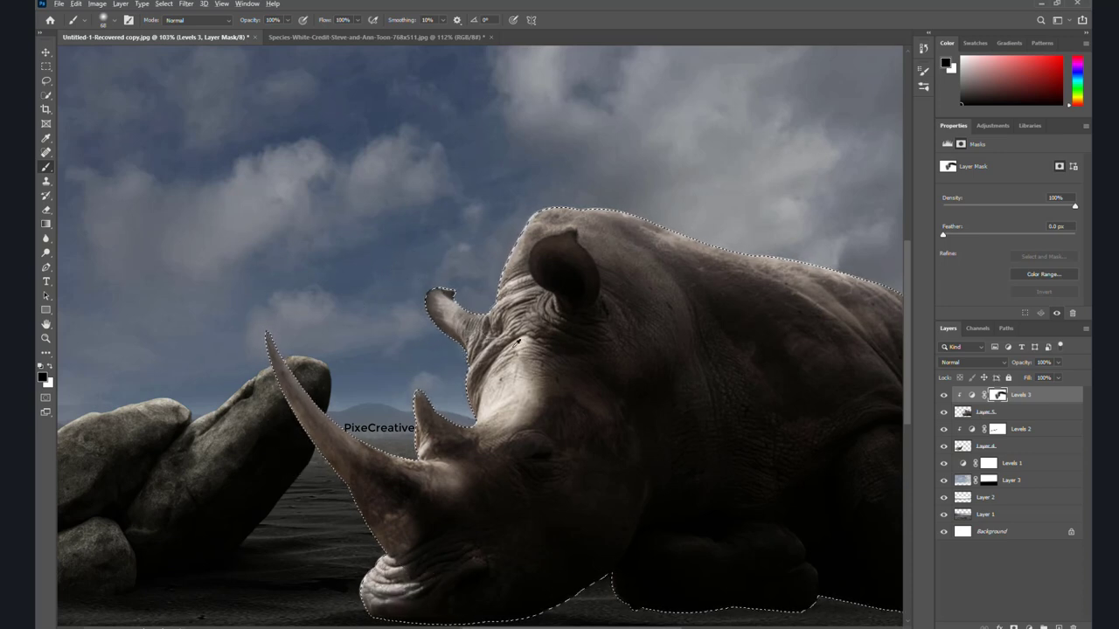
pyautogui.hotkey('ctrl', '0')
pyautogui.hotkey('ctrl', 'd')
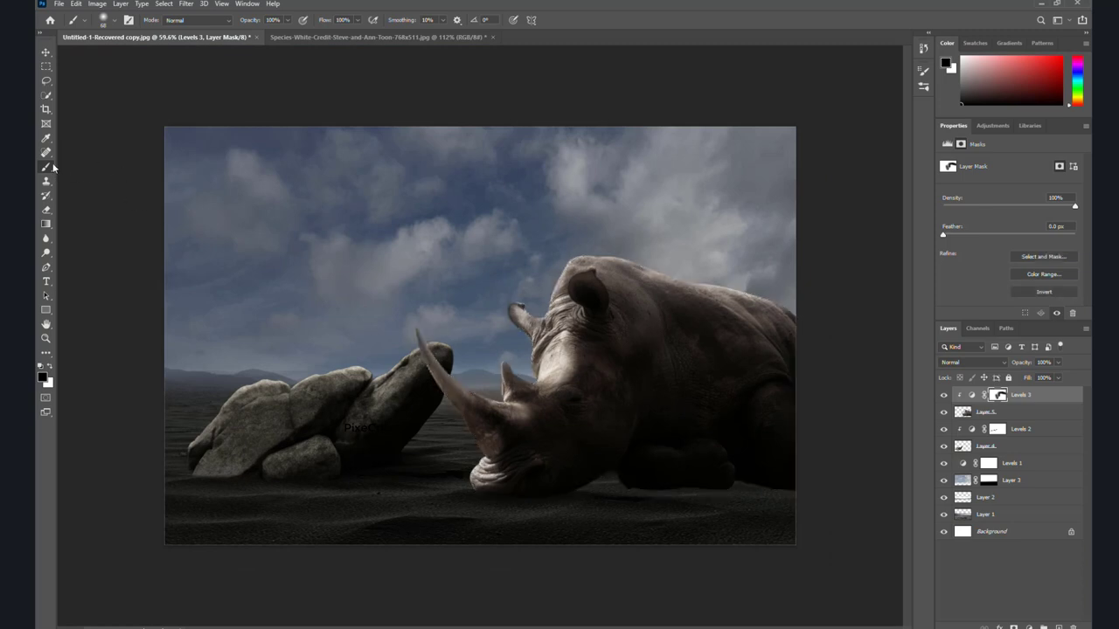
pyautogui.click(1044, 429)
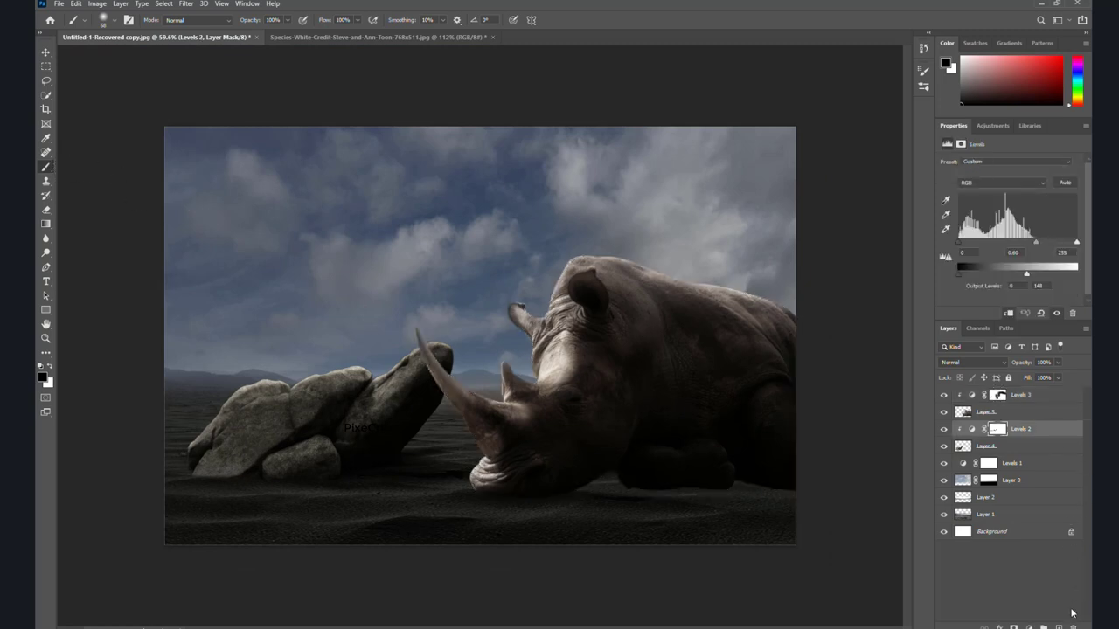
# Add an empty Layer 6 and paint a soft black shadow under the rhino's nose.
pyautogui.click(1062, 622)
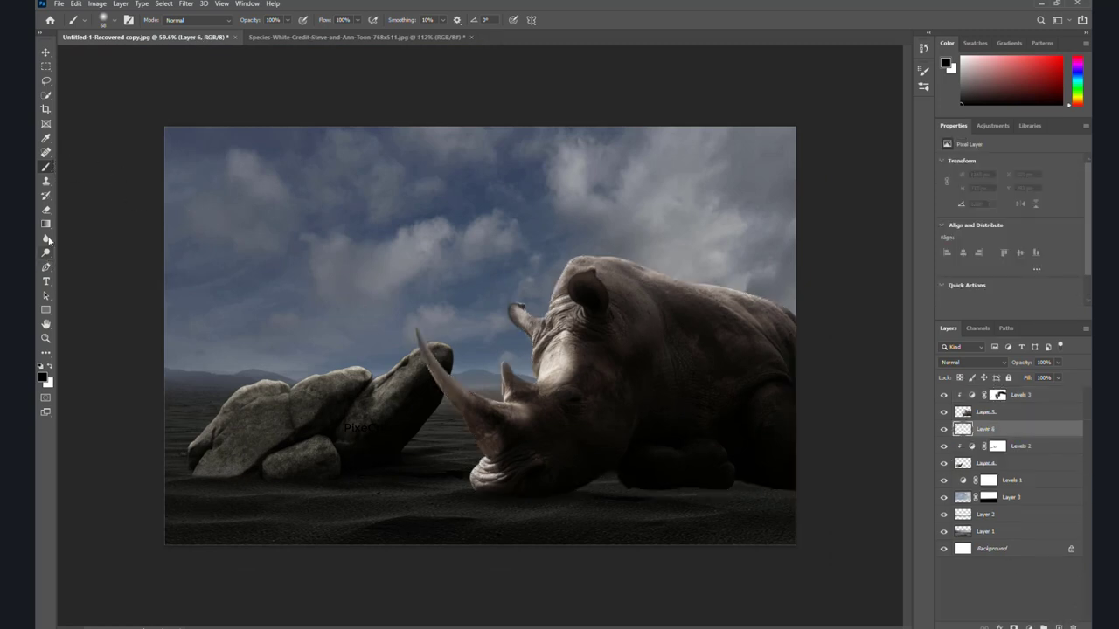
pyautogui.click(359, 20)
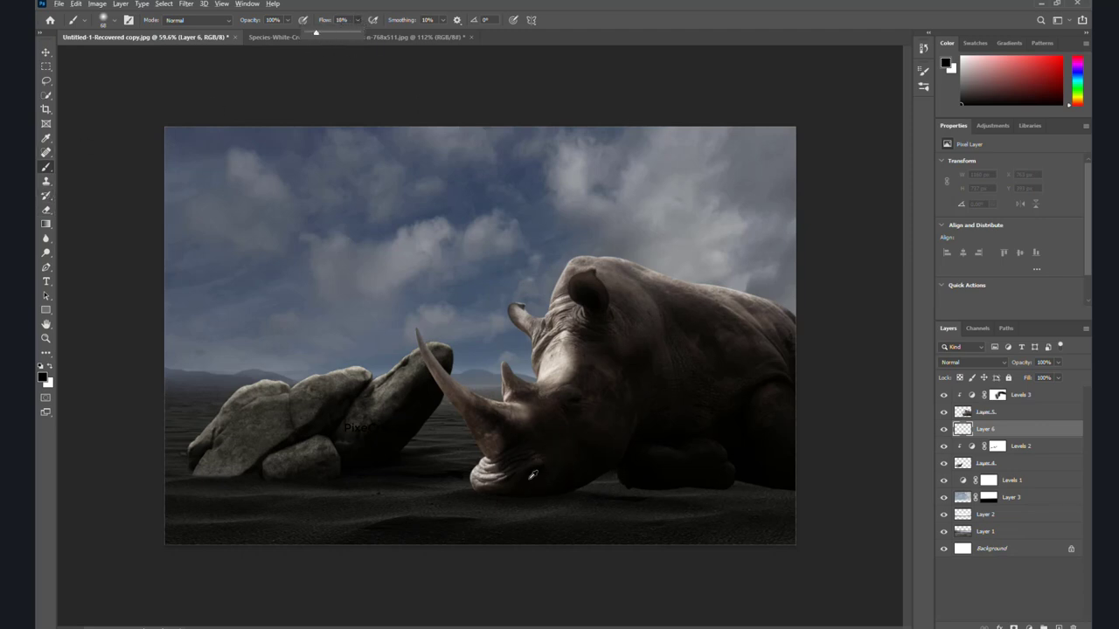
pyautogui.moveTo(532, 475); pyautogui.dragTo(603, 469)
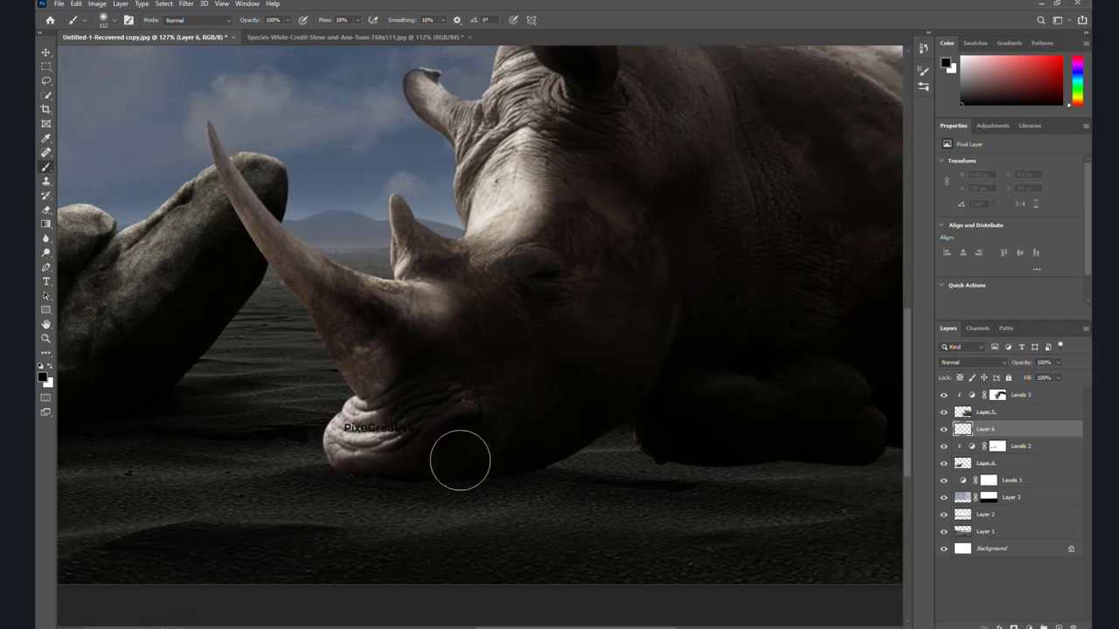
pyautogui.moveTo(371, 432); pyautogui.dragTo(407, 433)
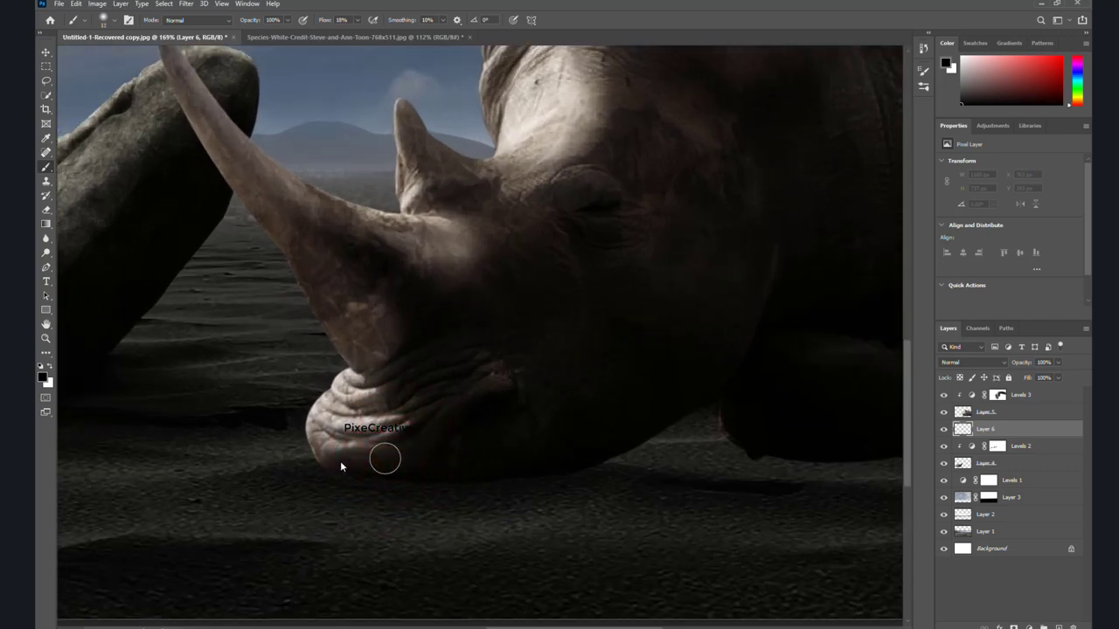
pyautogui.moveTo(345, 471)
pyautogui.mouseDown()
pyautogui.moveTo(332, 464)
pyautogui.moveTo(342, 475)
pyautogui.moveTo(459, 475)
pyautogui.moveTo(230, 497)
pyautogui.moveTo(216, 483)
pyautogui.mouseUp()
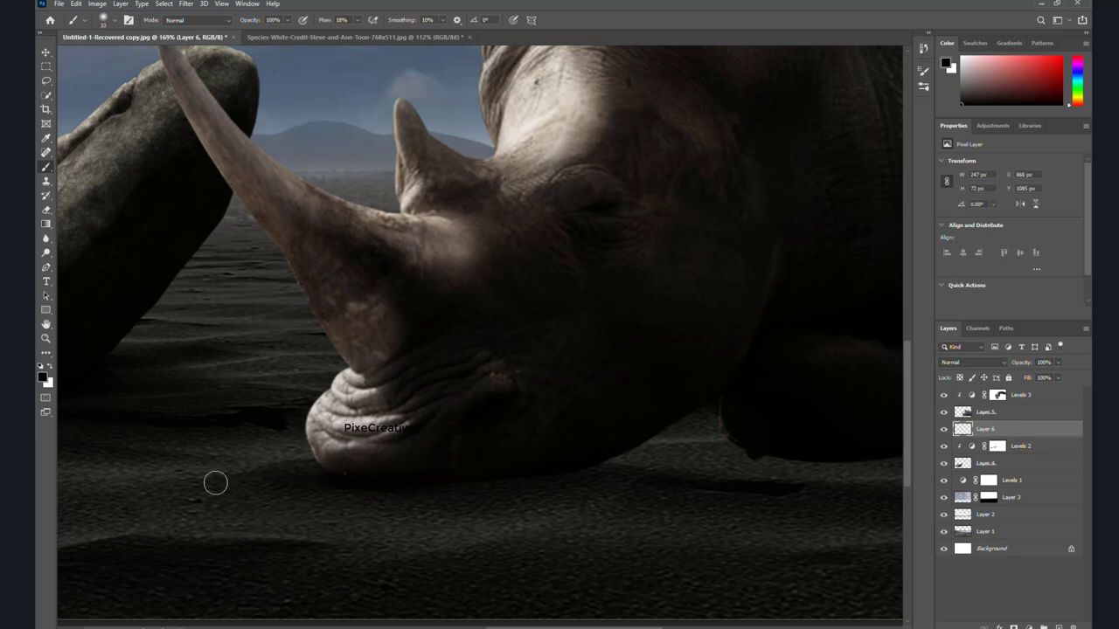
pyautogui.moveTo(351, 478)
pyautogui.mouseDown()
pyautogui.moveTo(457, 487)
pyautogui.moveTo(714, 477)
pyautogui.moveTo(580, 478)
pyautogui.moveTo(754, 452)
pyautogui.moveTo(826, 455)
pyautogui.moveTo(598, 468)
pyautogui.moveTo(739, 452)
pyautogui.moveTo(812, 407)
pyautogui.moveTo(602, 462)
pyautogui.mouseUp()
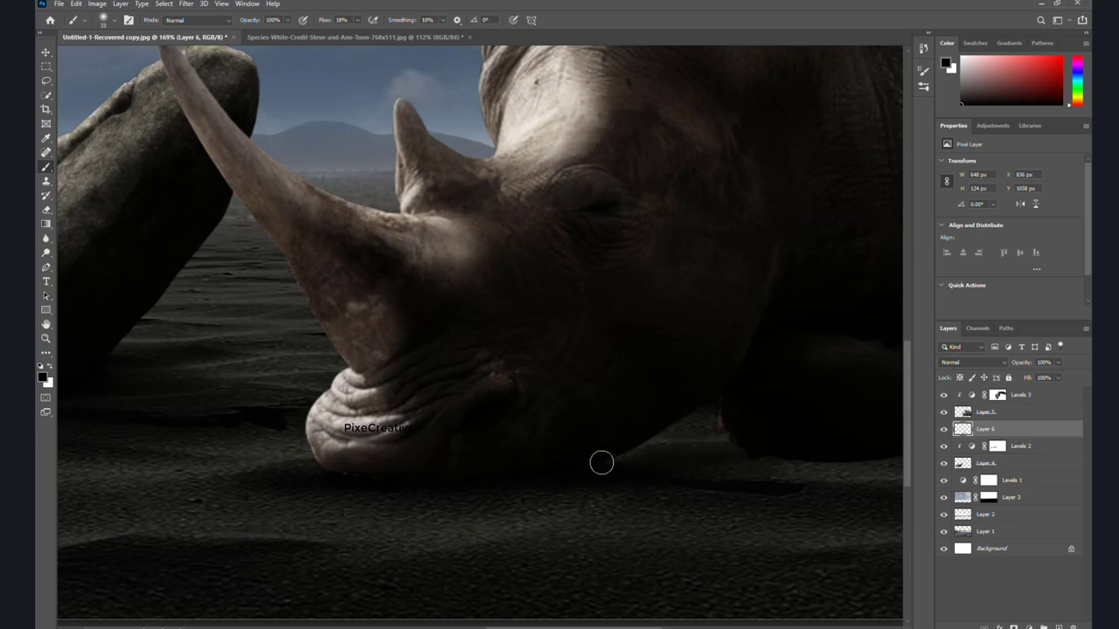
# Extend the shadow under the rhino's body, using lower flow for faint belly shading.
pyautogui.moveTo(835, 453)
pyautogui.mouseDown()
pyautogui.moveTo(577, 451)
pyautogui.moveTo(580, 463)
pyautogui.moveTo(512, 466)
pyautogui.moveTo(844, 454)
pyautogui.moveTo(621, 429)
pyautogui.mouseUp()
pyautogui.moveTo(767, 466); pyautogui.dragTo(650, 442)
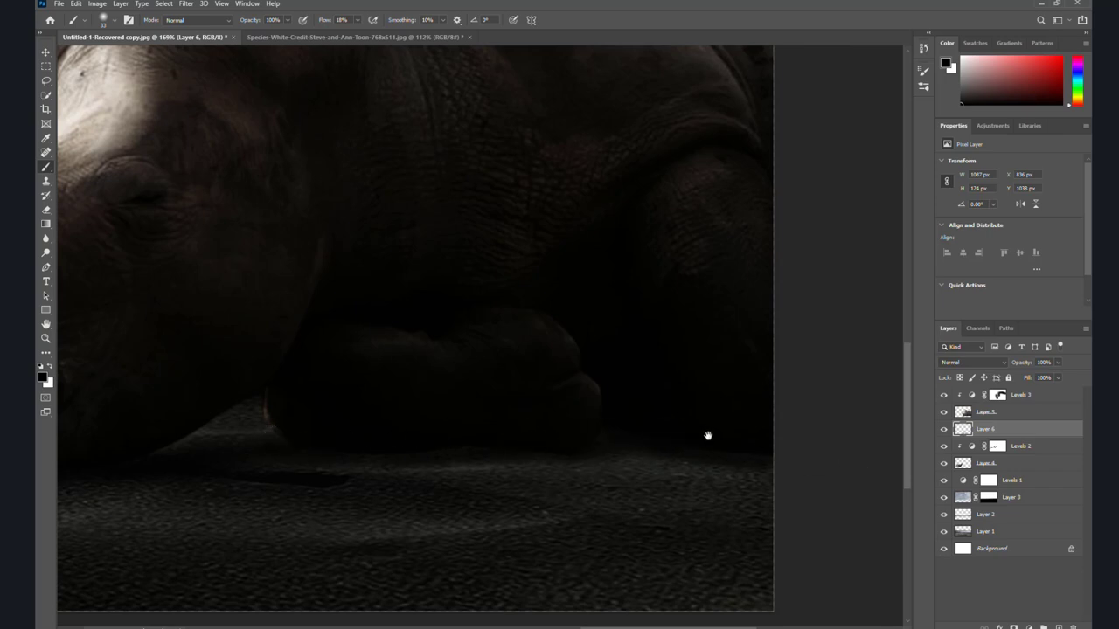
pyautogui.moveTo(457, 416); pyautogui.dragTo(684, 442)
pyautogui.moveTo(537, 454); pyautogui.dragTo(548, 455)
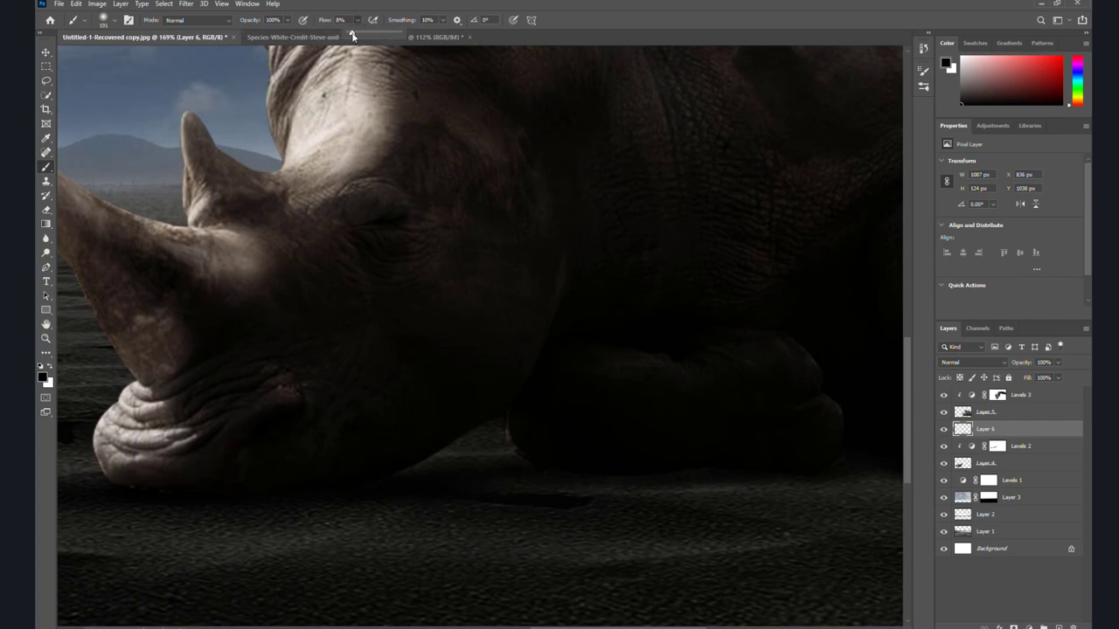
pyautogui.moveTo(430, 201); pyautogui.dragTo(449, 147)
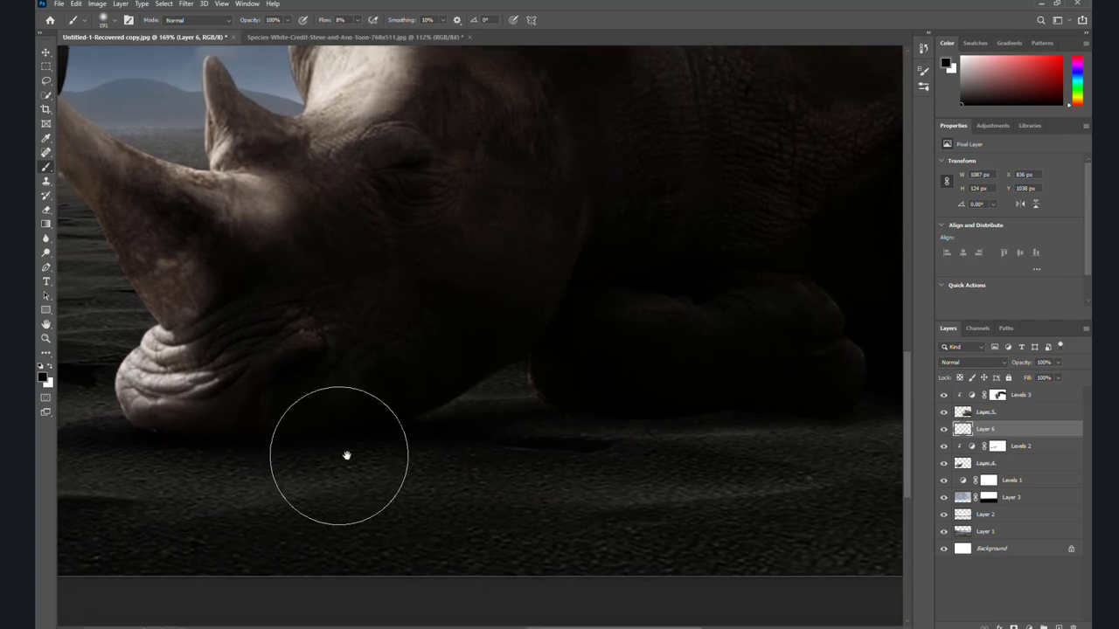
pyautogui.moveTo(650, 452); pyautogui.dragTo(435, 390)
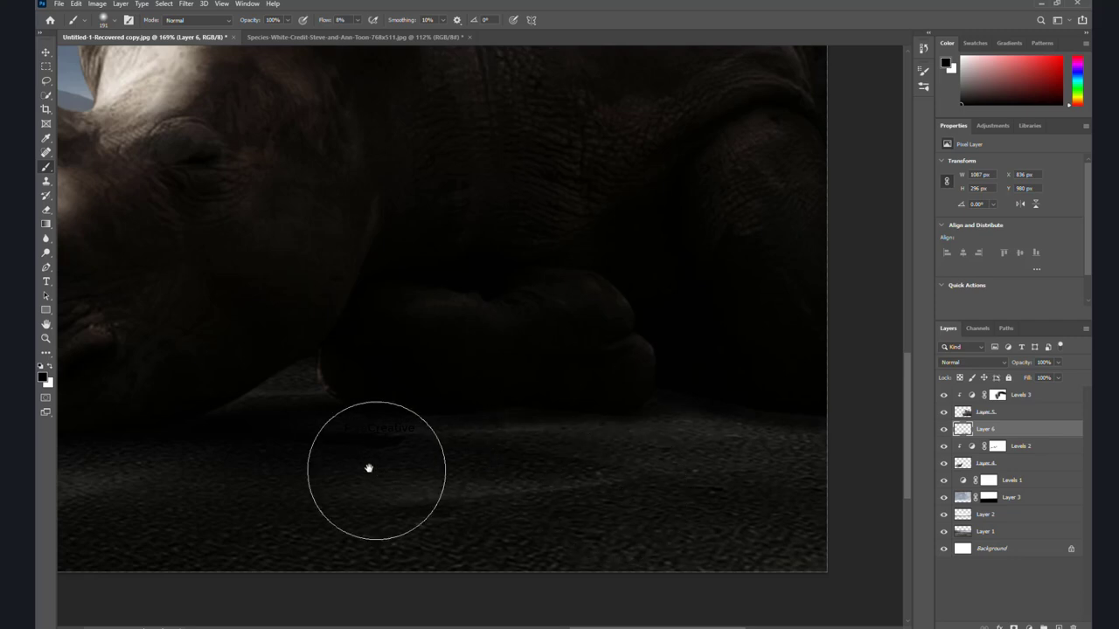
pyautogui.moveTo(550, 470); pyautogui.dragTo(757, 412)
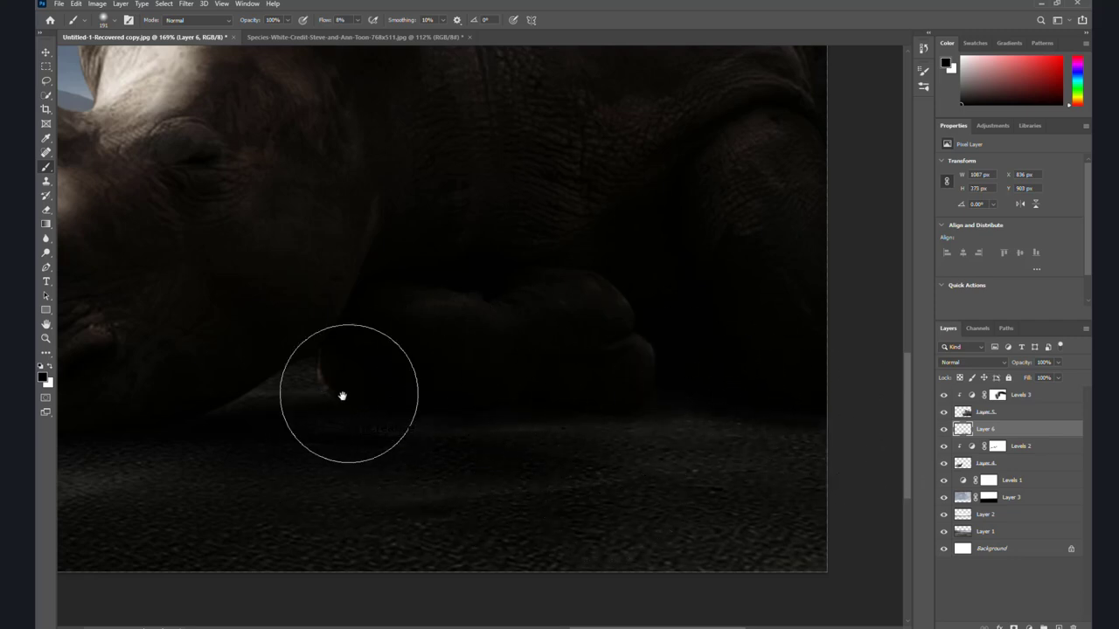
# Toggle Layer 6 off and on twice to compare the rhino's ground shadow.
pyautogui.scroll(-2, 742, 402)
pyautogui.scroll(-3, 738, 420)
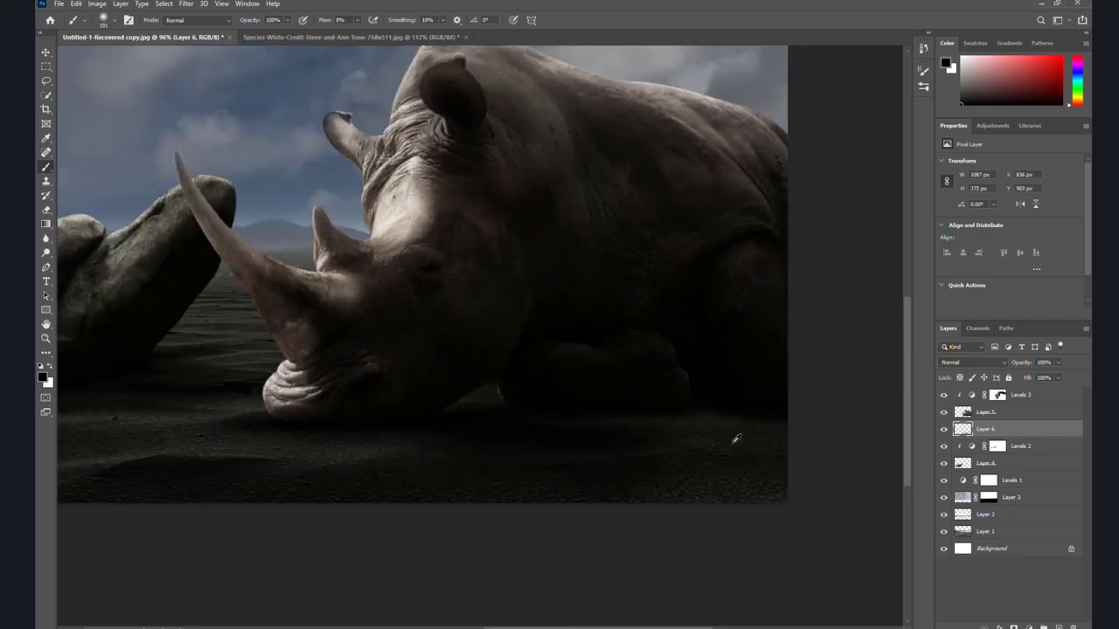
pyautogui.scroll(-1, 736, 438)
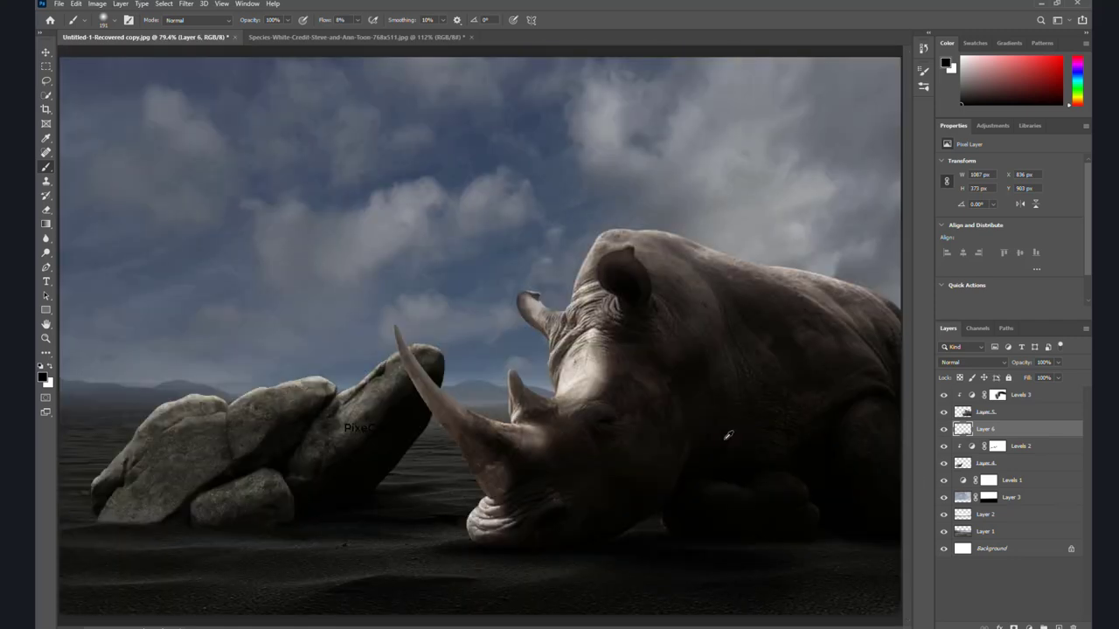
pyautogui.click(944, 430)
pyautogui.click(944, 429)
pyautogui.click(943, 430)
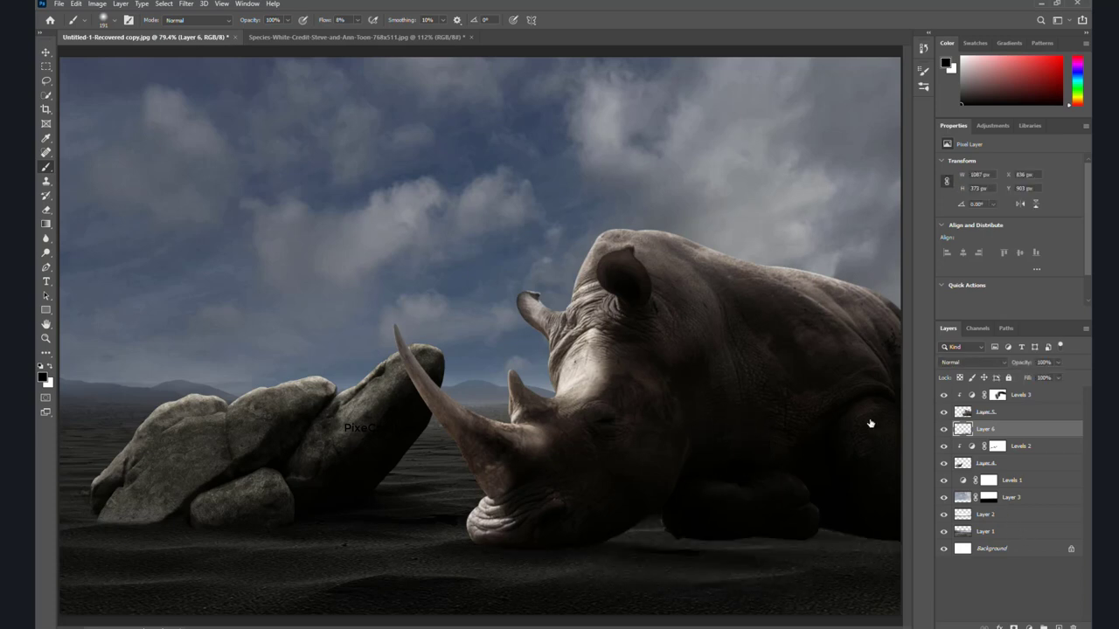
pyautogui.click(944, 430)
pyautogui.press('v')
pyautogui.scroll(-1, 543, 206)
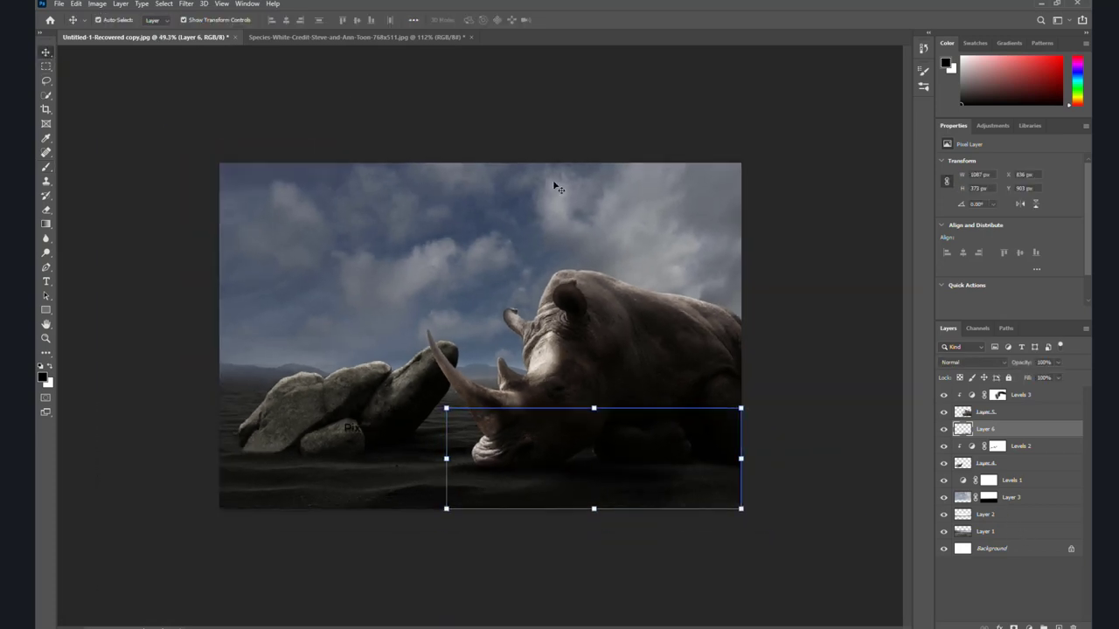
# Quick-select the moon in FullMoon2010.jpg and place it as a small disc in the upper-left sky.
pyautogui.click(562, 207)
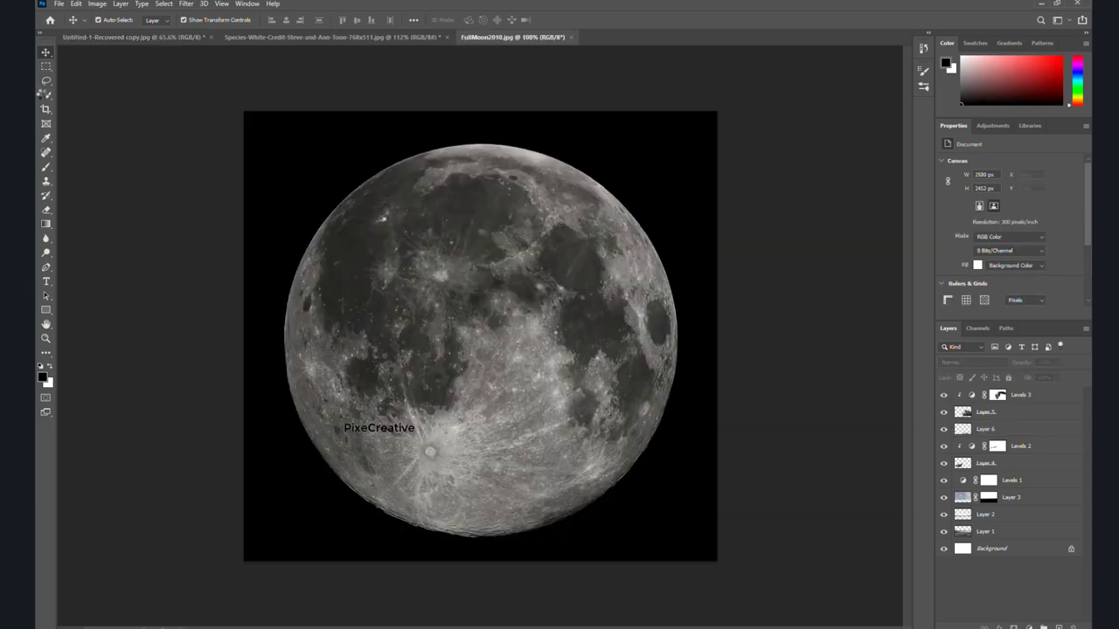
pyautogui.press('w')
pyautogui.moveTo(504, 200); pyautogui.dragTo(547, 374)
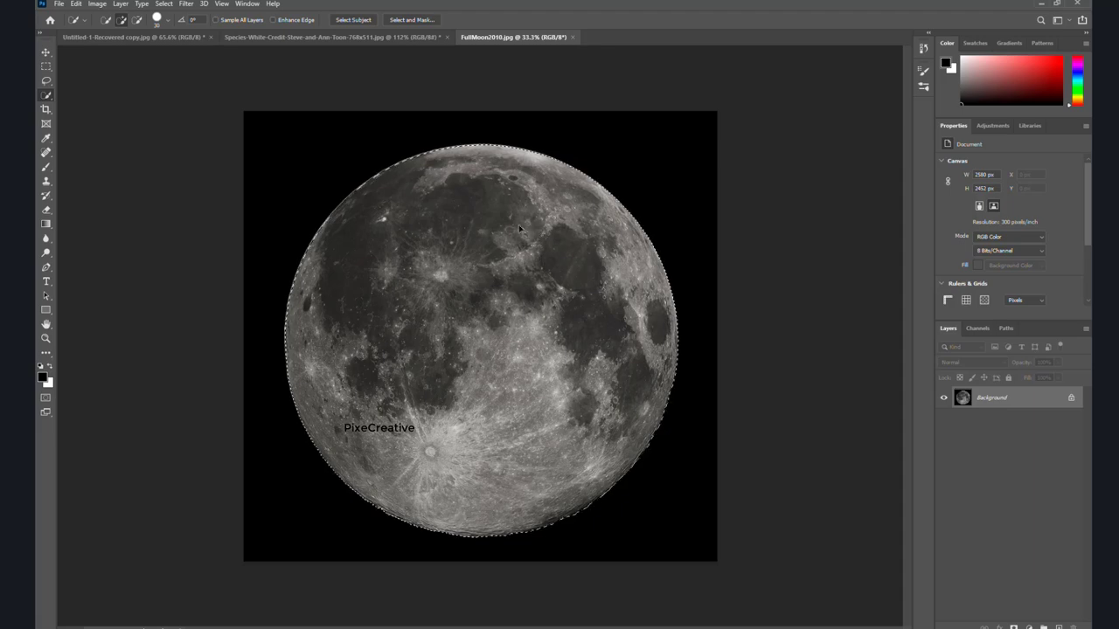
pyautogui.click(46, 51)
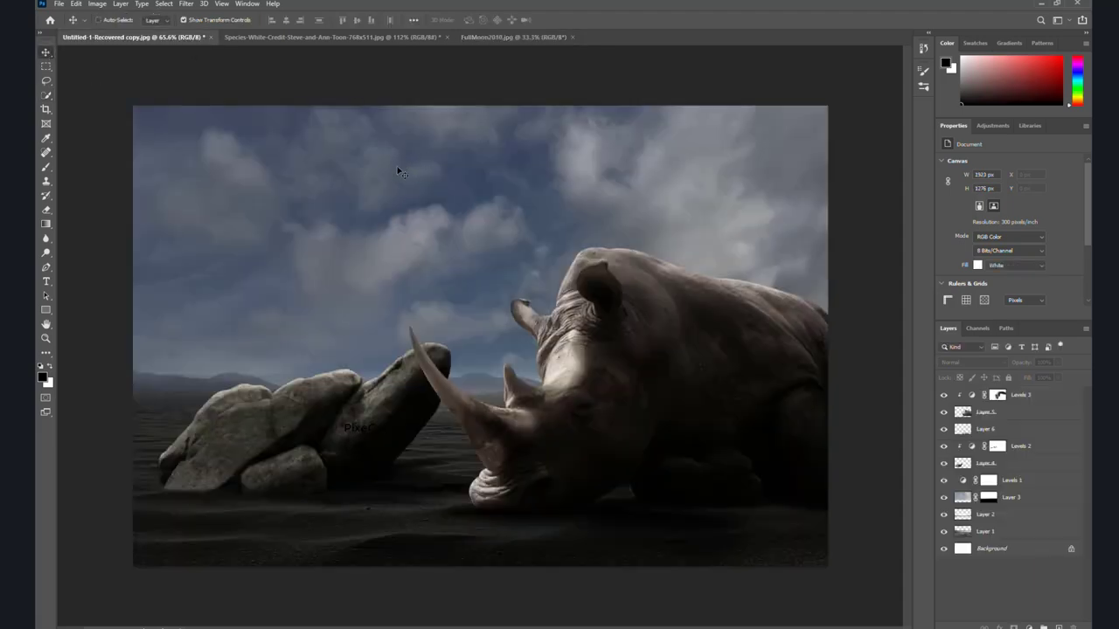
pyautogui.moveTo(184, 49); pyautogui.dragTo(399, 169)
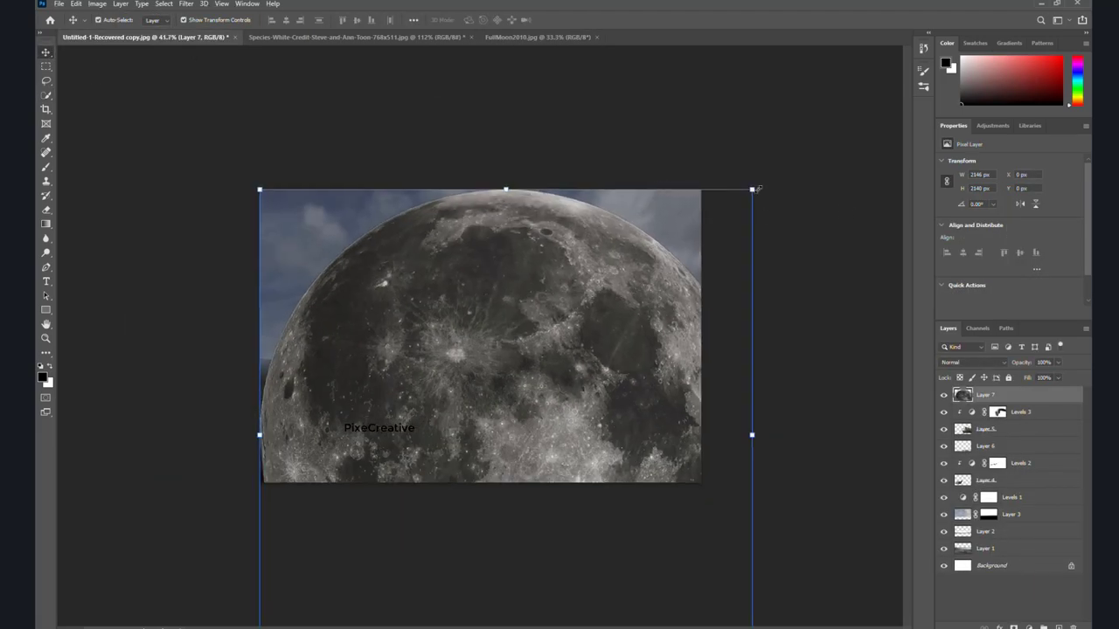
pyautogui.moveTo(757, 188); pyautogui.dragTo(582, 362)
pyautogui.moveTo(564, 408); pyautogui.dragTo(423, 241)
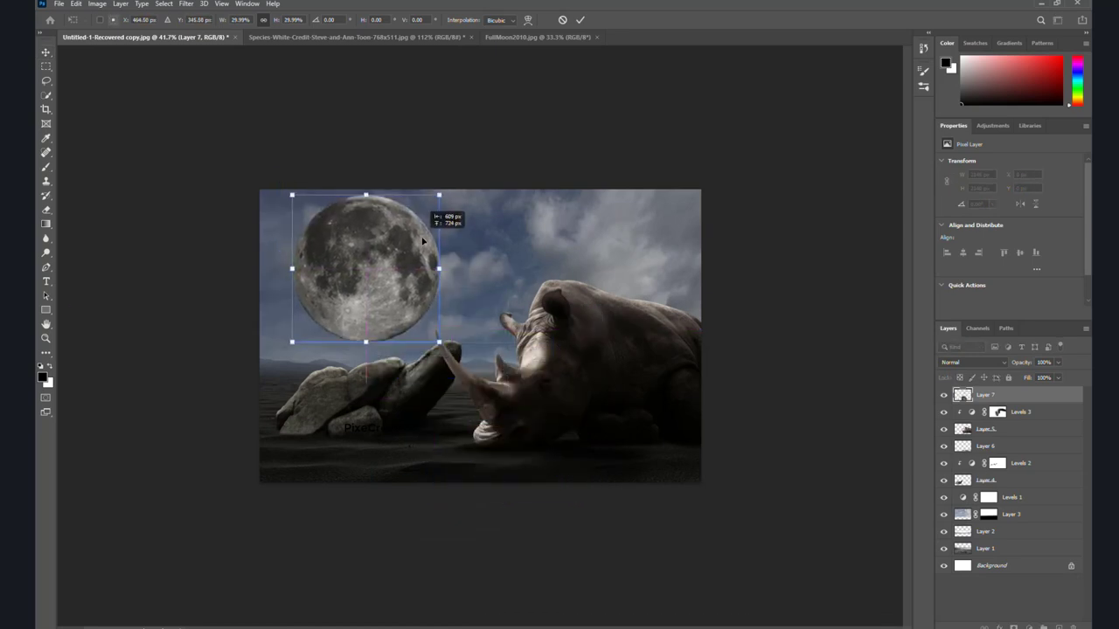
pyautogui.click(582, 20)
# Close the rhino and full moon source photos without saving.
pyautogui.hotkey('ctrl', '+')
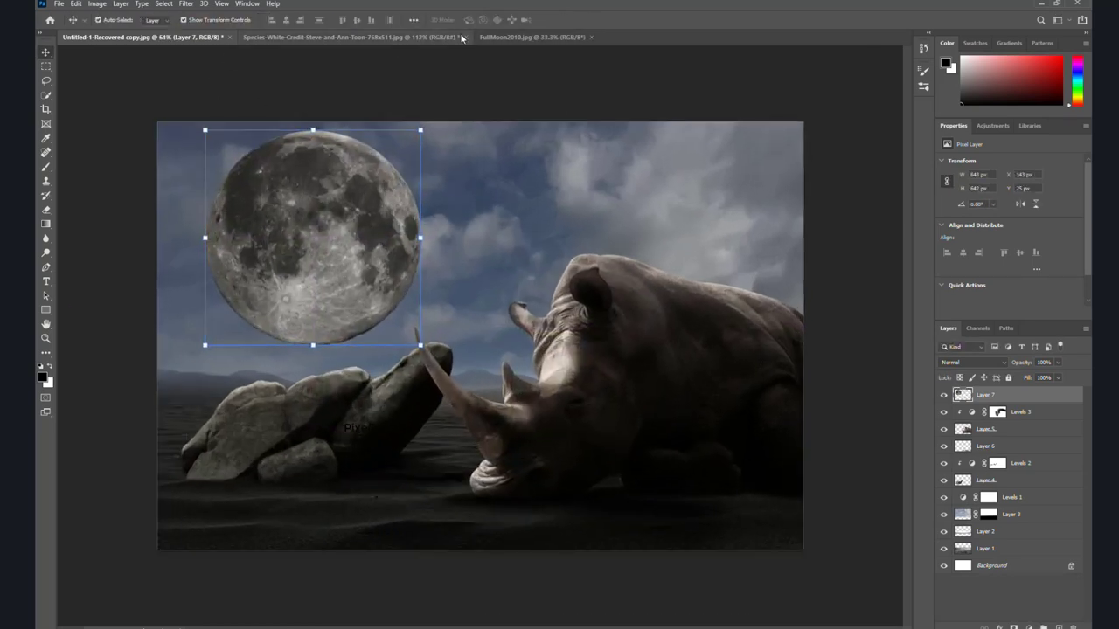
pyautogui.click(466, 37)
pyautogui.click(558, 236)
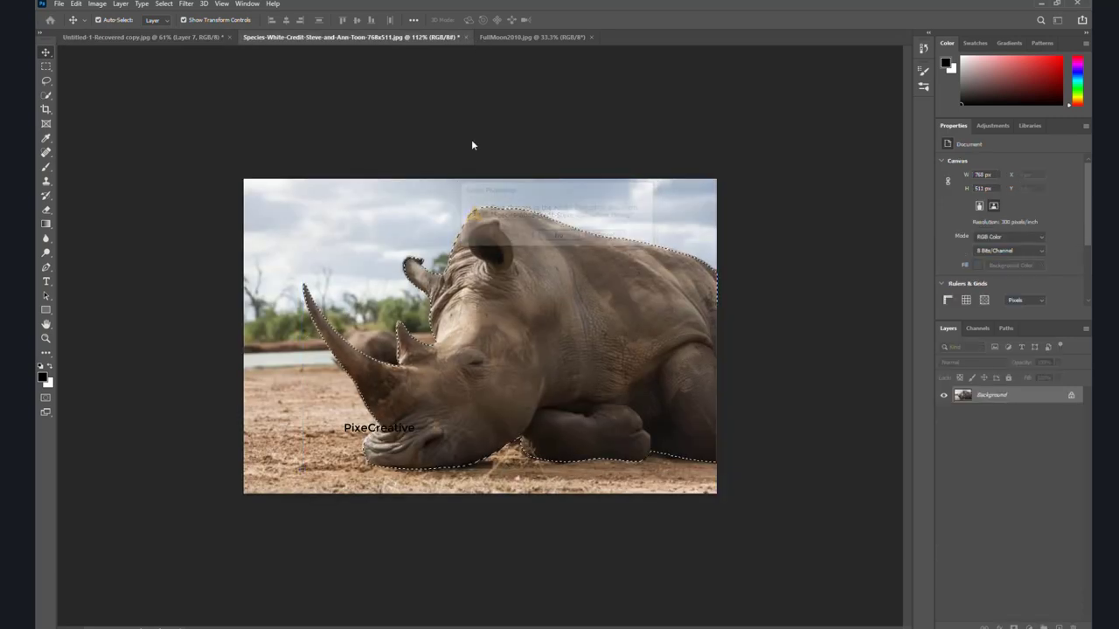
pyautogui.click(358, 37)
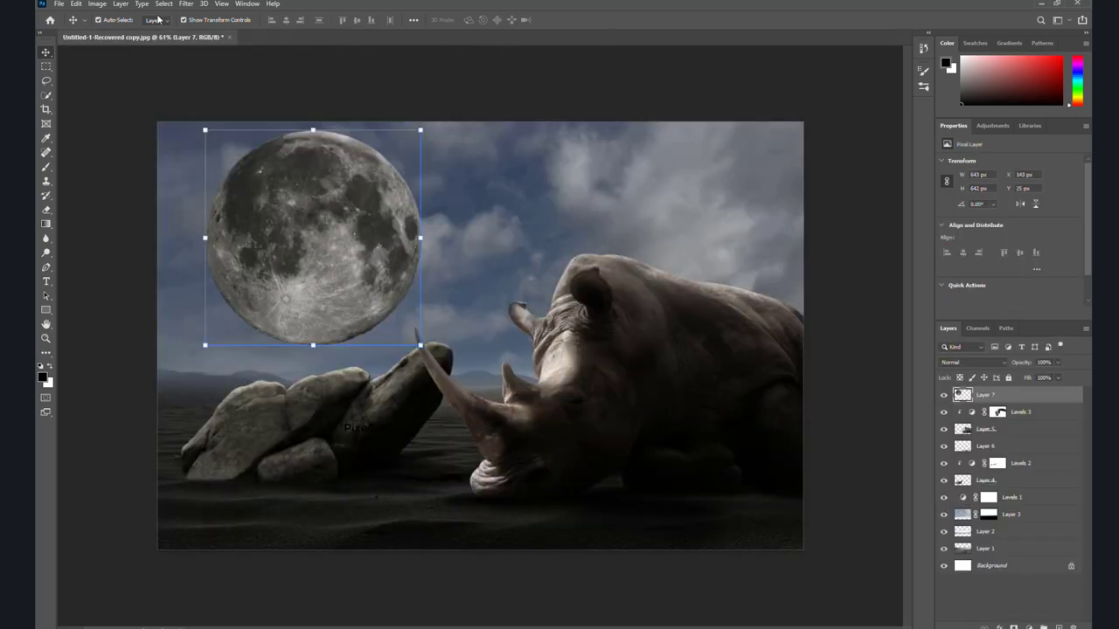
# Brighten the moon with Brightness/Contrast: brightness 66 and reduced contrast.
pyautogui.click(97, 3)
pyautogui.moveTo(122, 35)
pyautogui.click(250, 35)
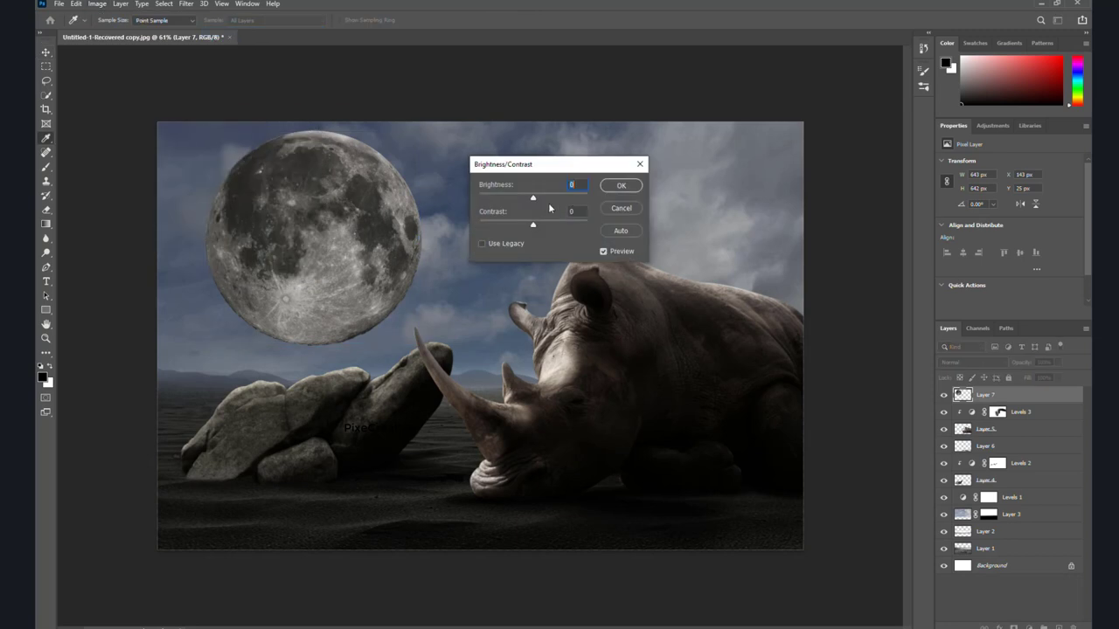
pyautogui.click(621, 185)
pyautogui.press('v')
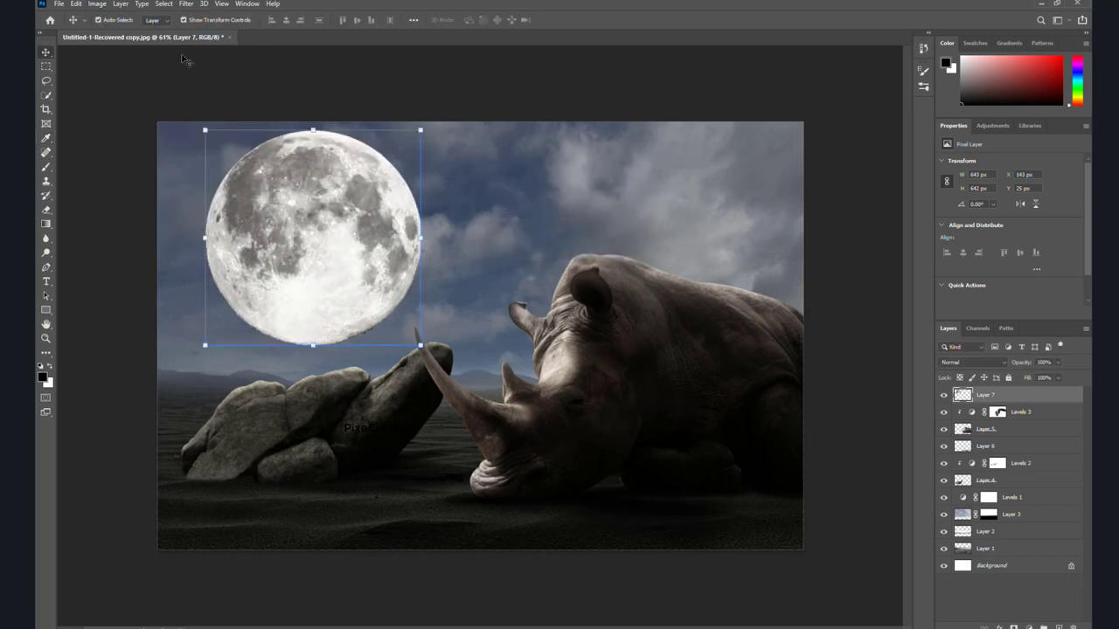
pyautogui.click(97, 3)
pyautogui.click(250, 34)
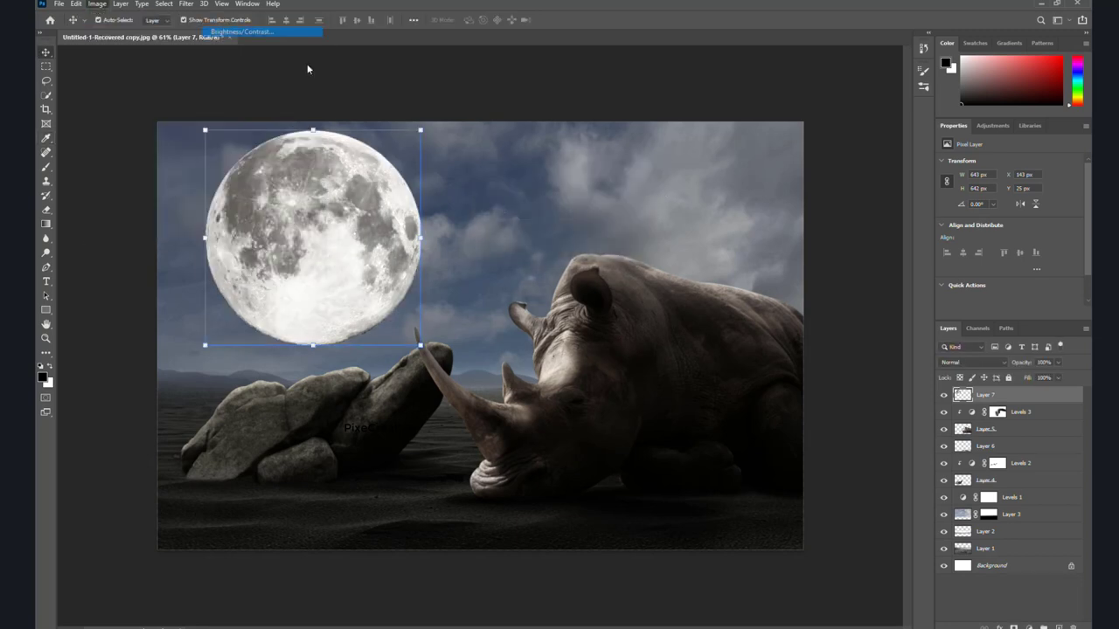
pyautogui.moveTo(553, 200); pyautogui.dragTo(556, 198)
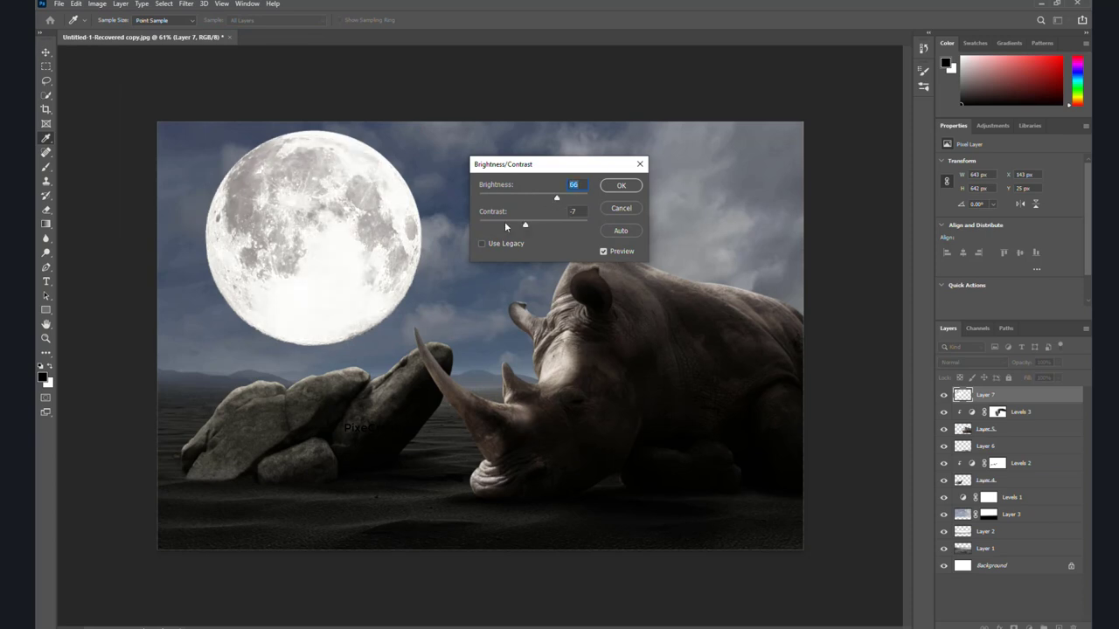
pyautogui.moveTo(506, 226); pyautogui.dragTo(486, 228)
pyautogui.click(621, 185)
pyautogui.press('v')
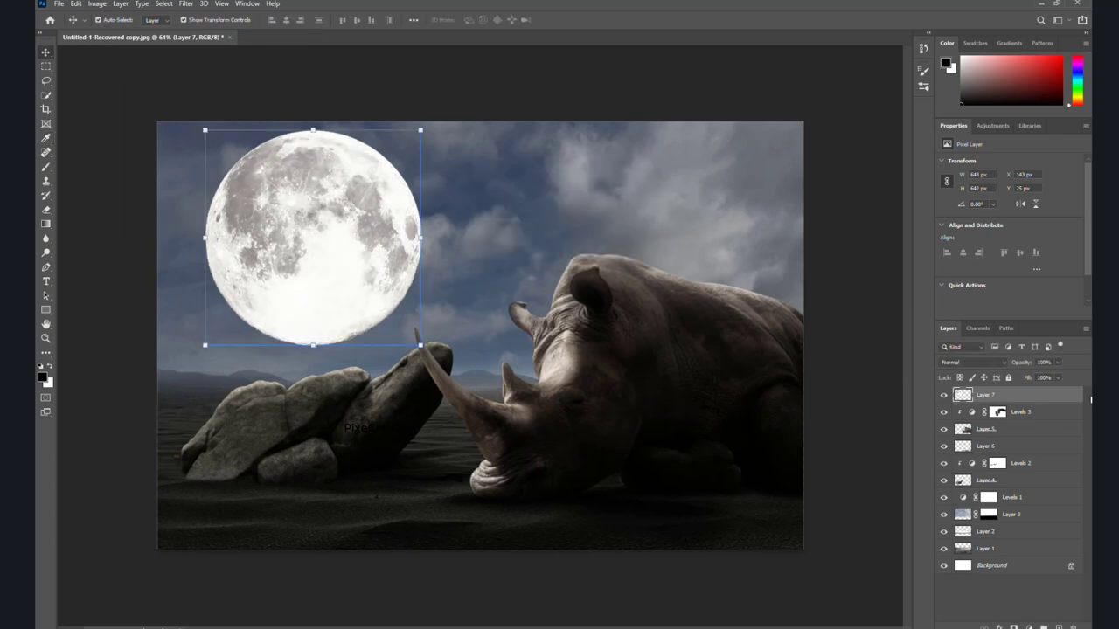
# Give the moon layer a white Outer Glow with spread 24% and size about 163 px.
pyautogui.doubleClick(1048, 398)
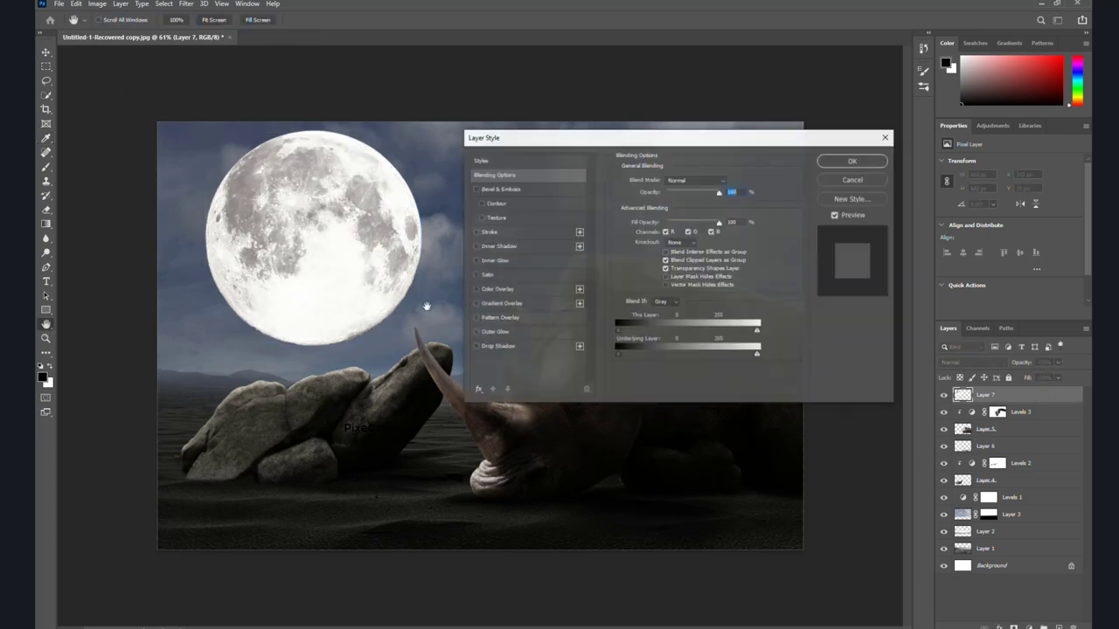
pyautogui.click(476, 333)
pyautogui.click(521, 331)
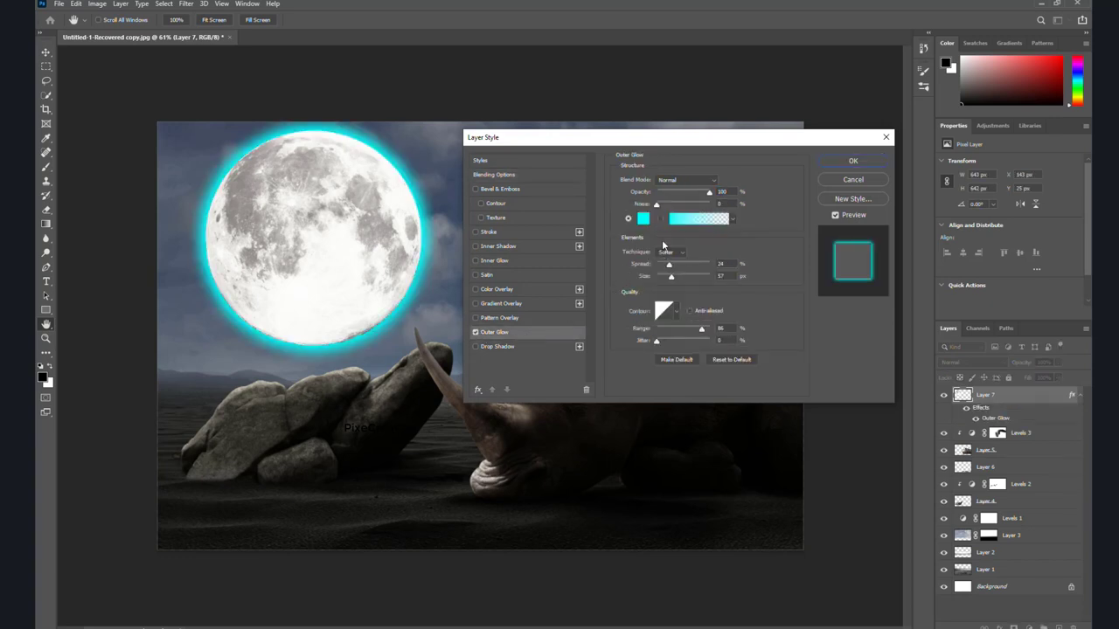
pyautogui.click(643, 219)
pyautogui.click(419, 153)
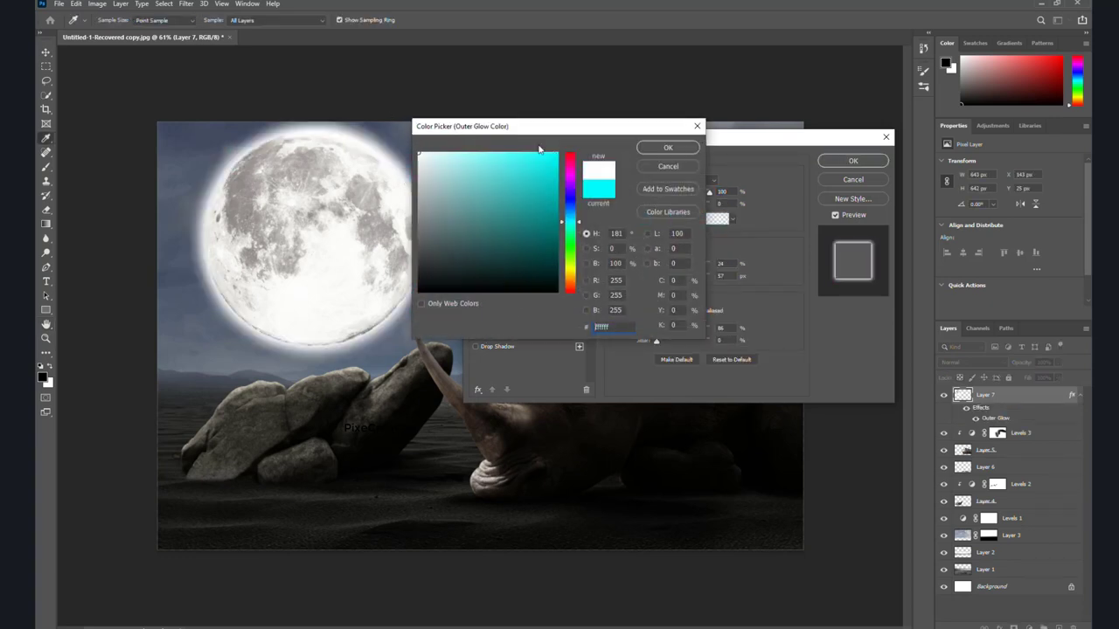
pyautogui.click(668, 148)
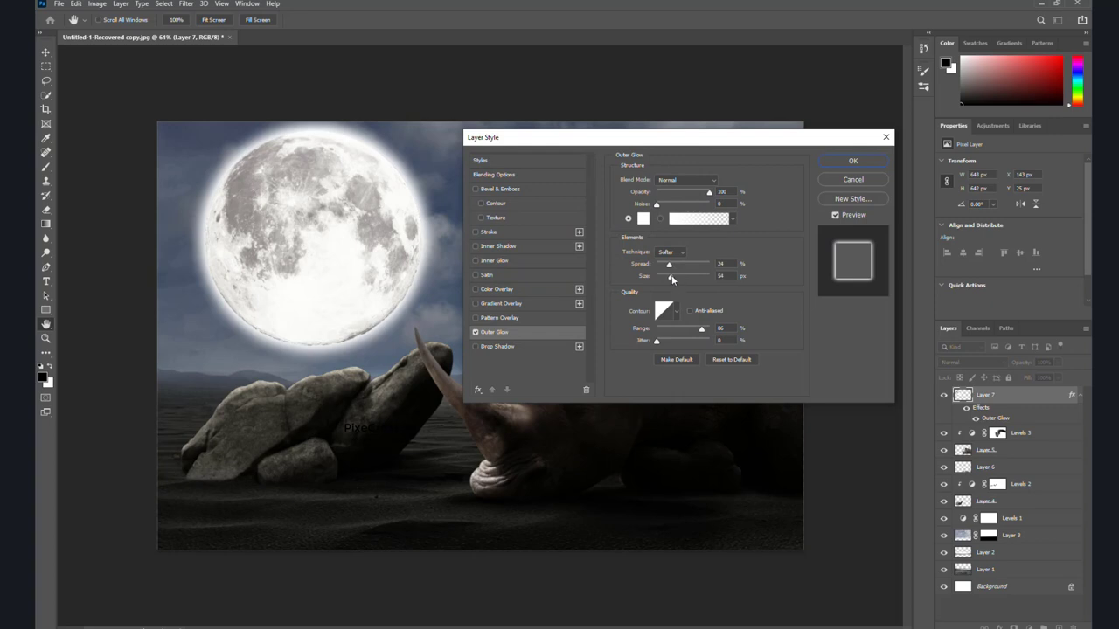
pyautogui.moveTo(671, 279); pyautogui.dragTo(695, 278)
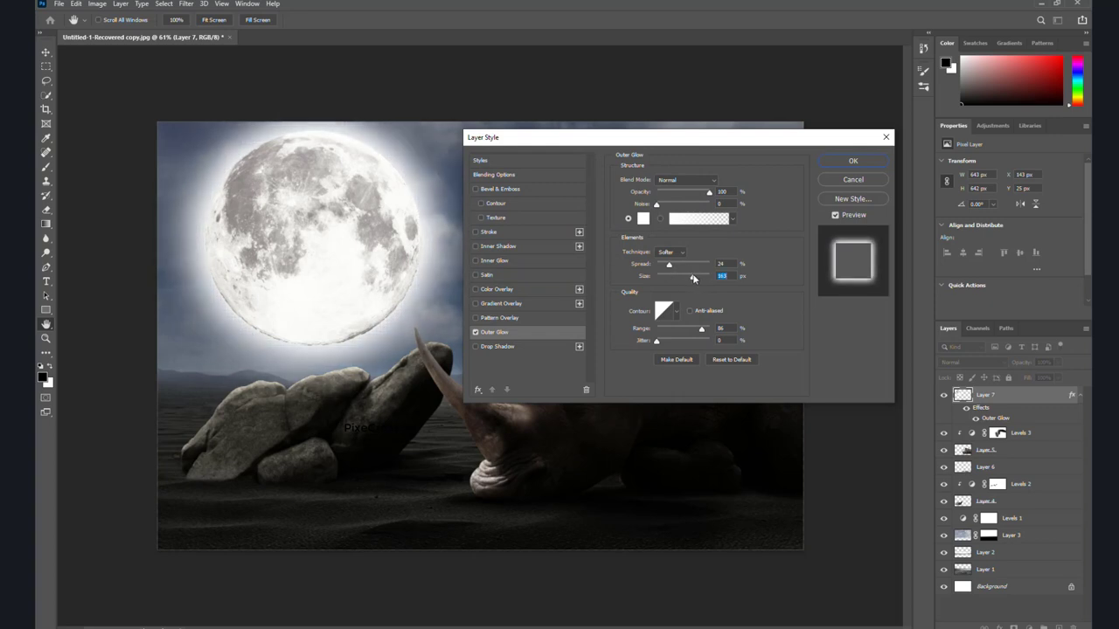
pyautogui.click(853, 161)
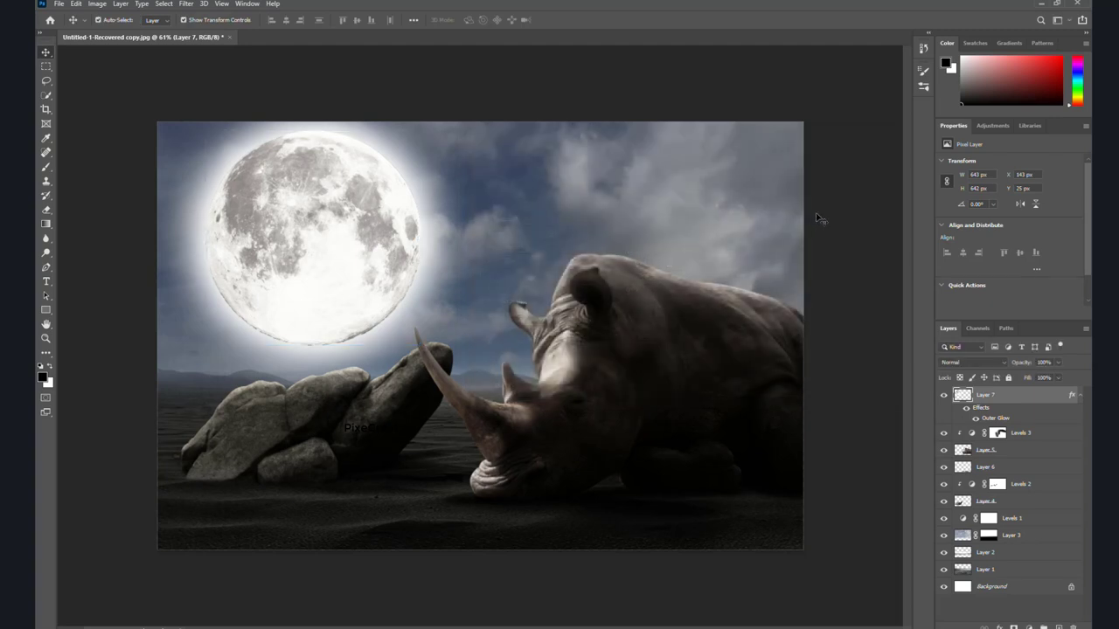
pyautogui.click(815, 212)
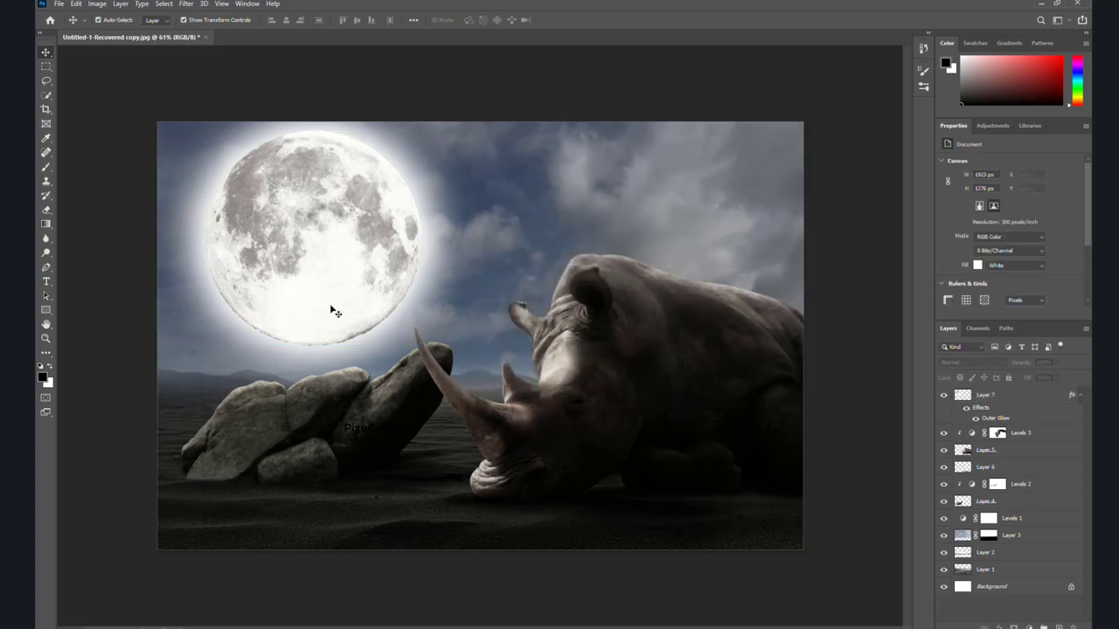
# Apply Hue/Saturation to the Layer 3 sky with Saturation -80 and Lightness -38.
pyautogui.scroll(-6, 603, 254)
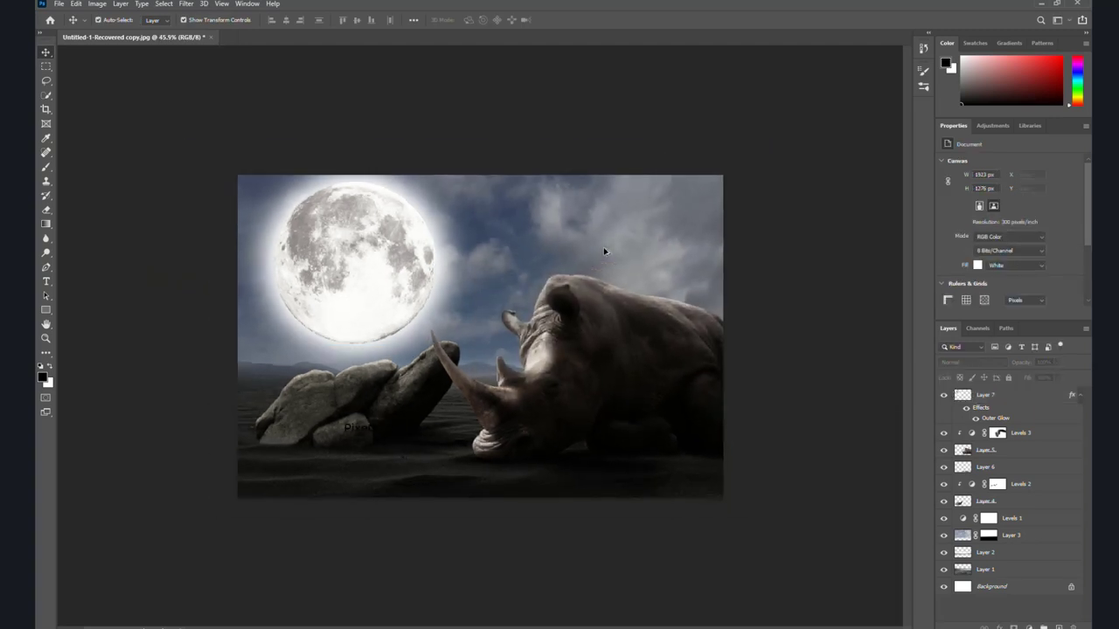
pyautogui.scroll(4, 581, 272)
pyautogui.scroll(1, 581, 271)
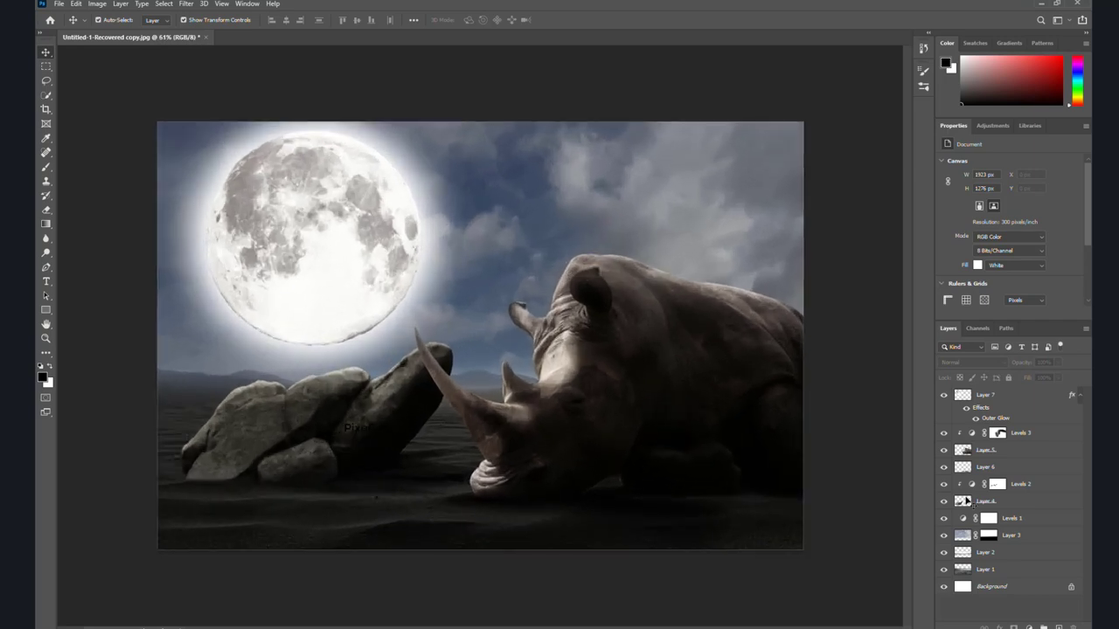
pyautogui.click(968, 534)
pyautogui.click(97, 3)
pyautogui.moveTo(114, 31)
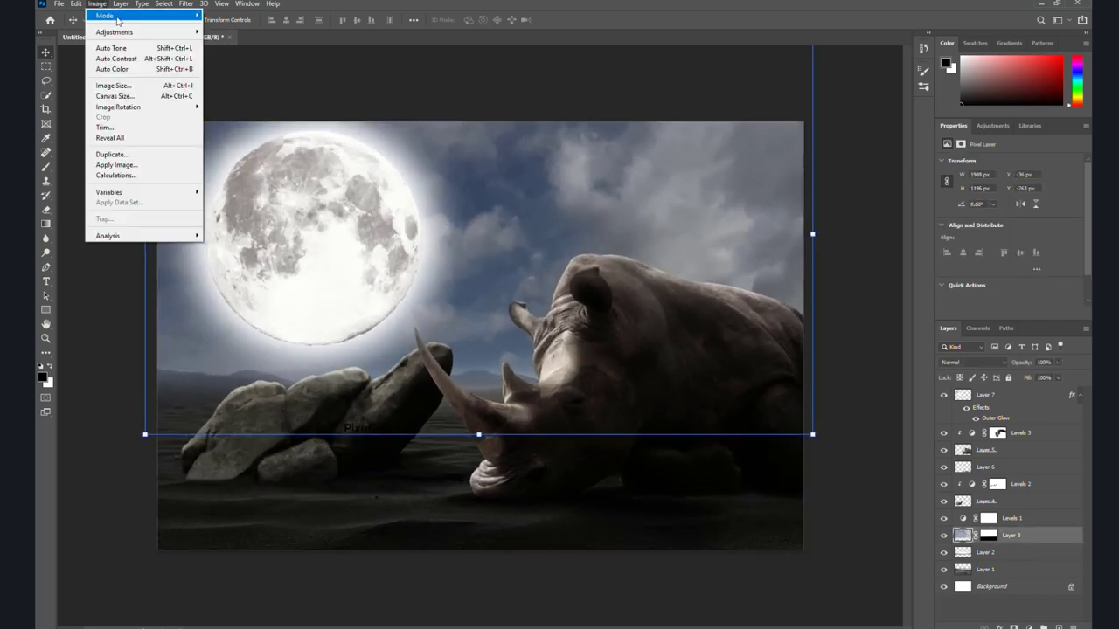
pyautogui.click(244, 89)
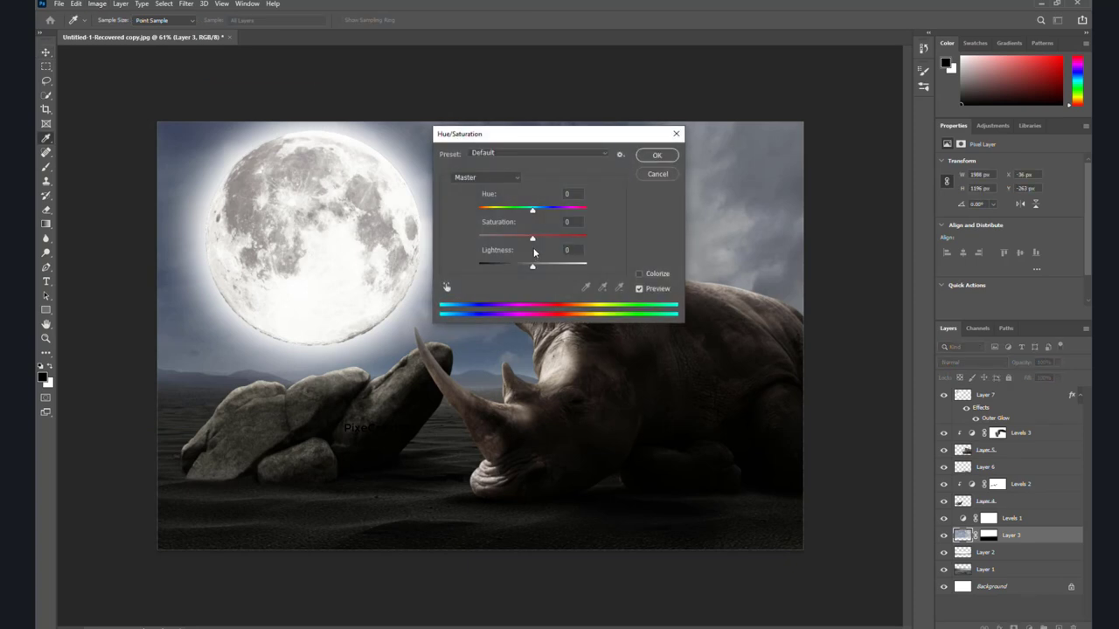
pyautogui.click(491, 240)
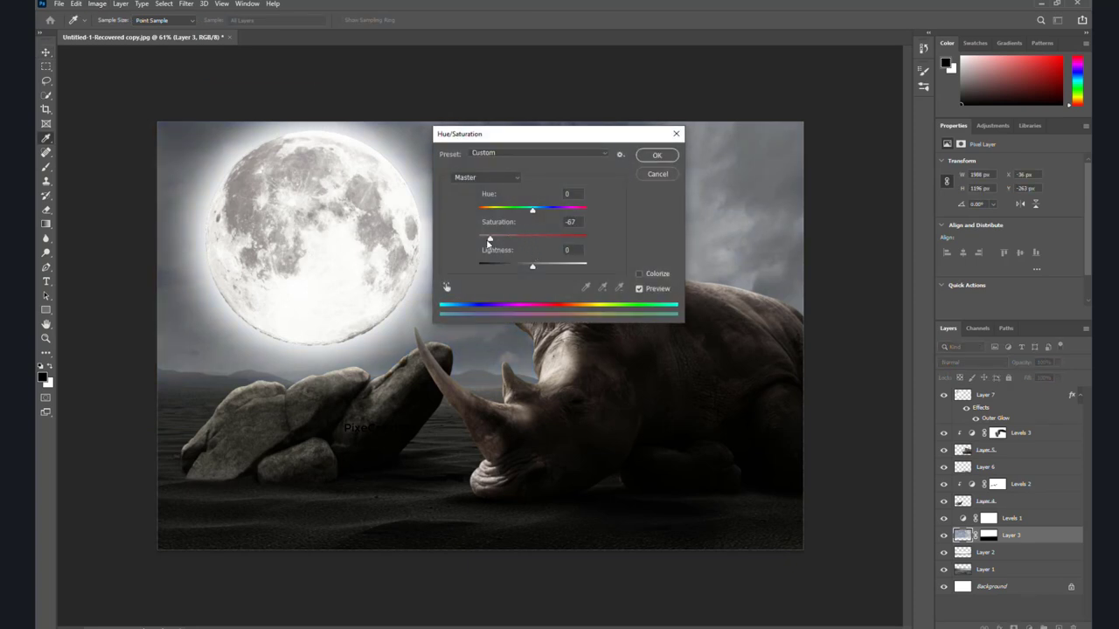
pyautogui.moveTo(533, 267); pyautogui.dragTo(516, 269)
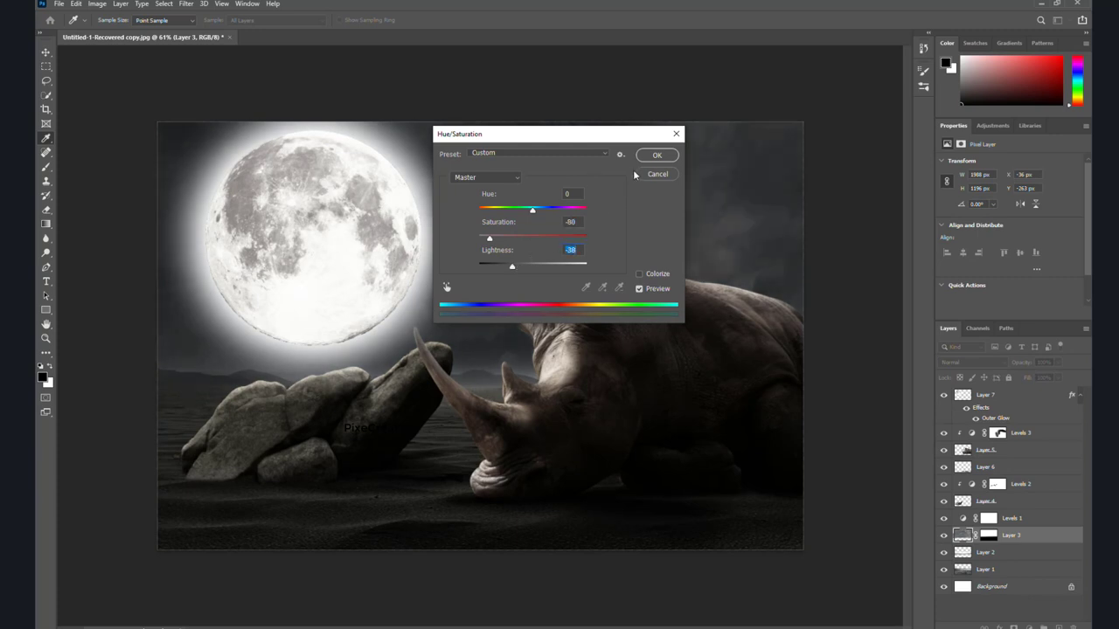
pyautogui.click(657, 155)
pyautogui.press('v')
pyautogui.hotkey('alt', 'shift', ']')
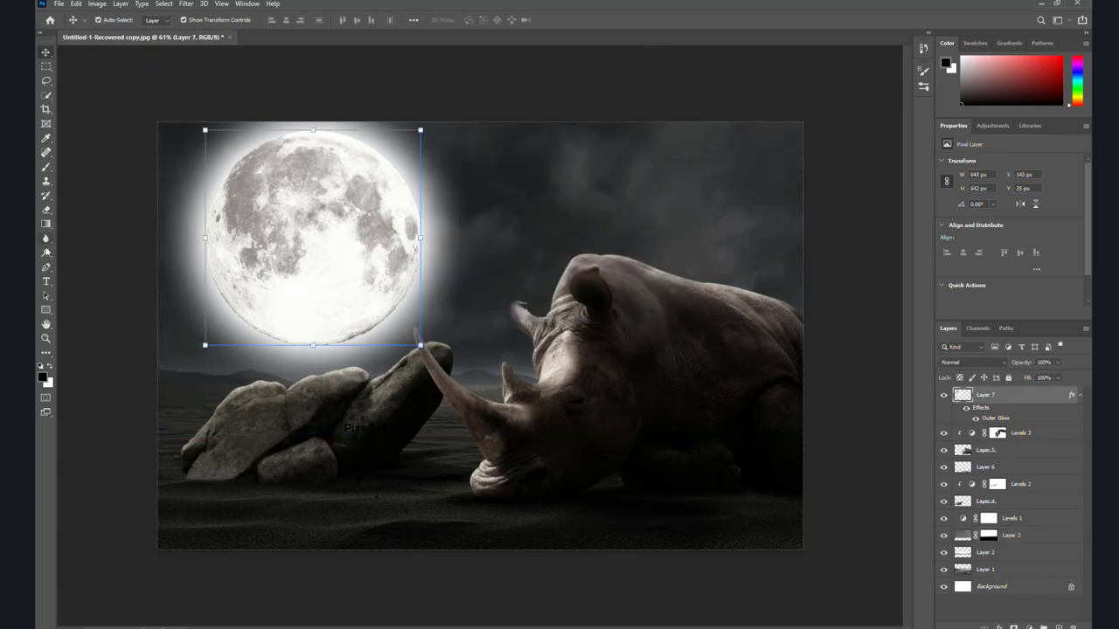
# Dodge the rhino's horn edges on Layer 5 with a size 24 brush.
pyautogui.press('o')
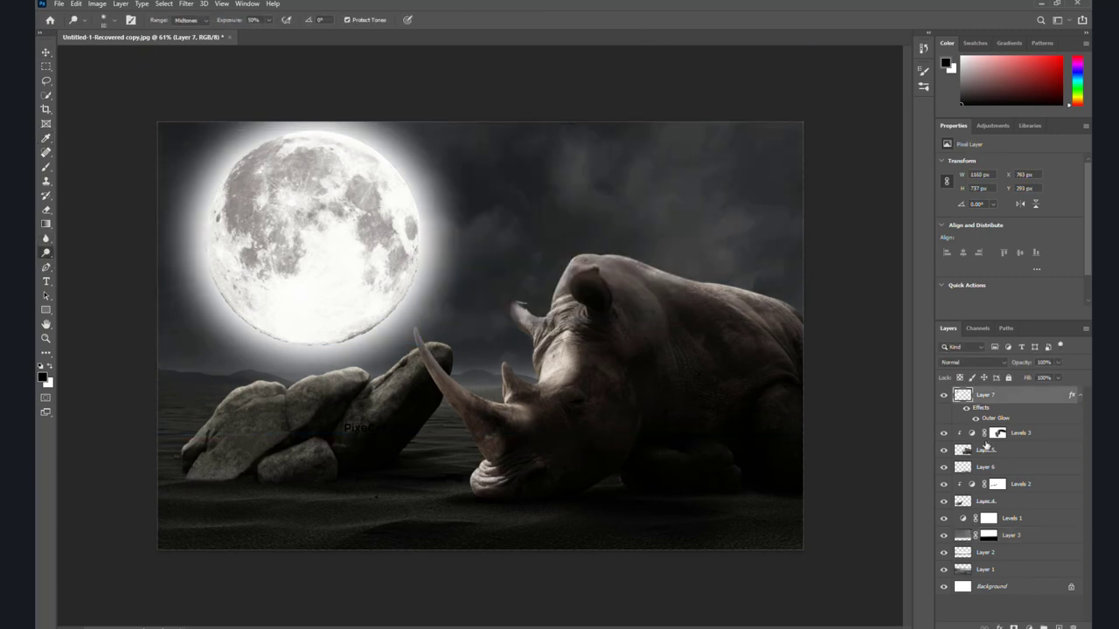
pyautogui.click(985, 448)
pyautogui.scroll(5, 428, 357)
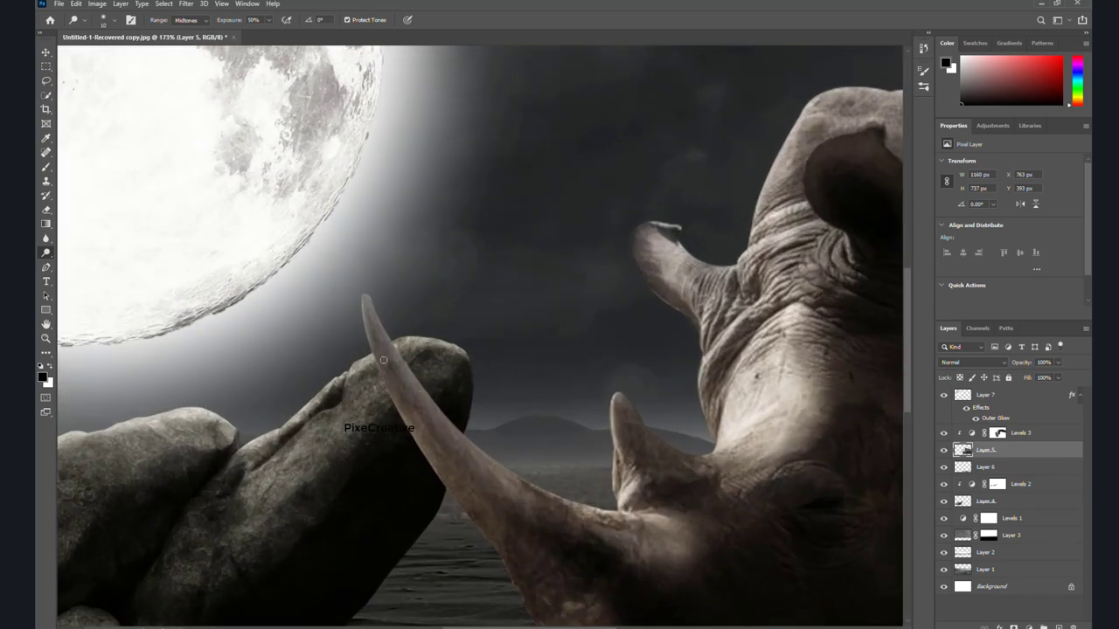
pyautogui.moveTo(359, 298); pyautogui.dragTo(357, 313)
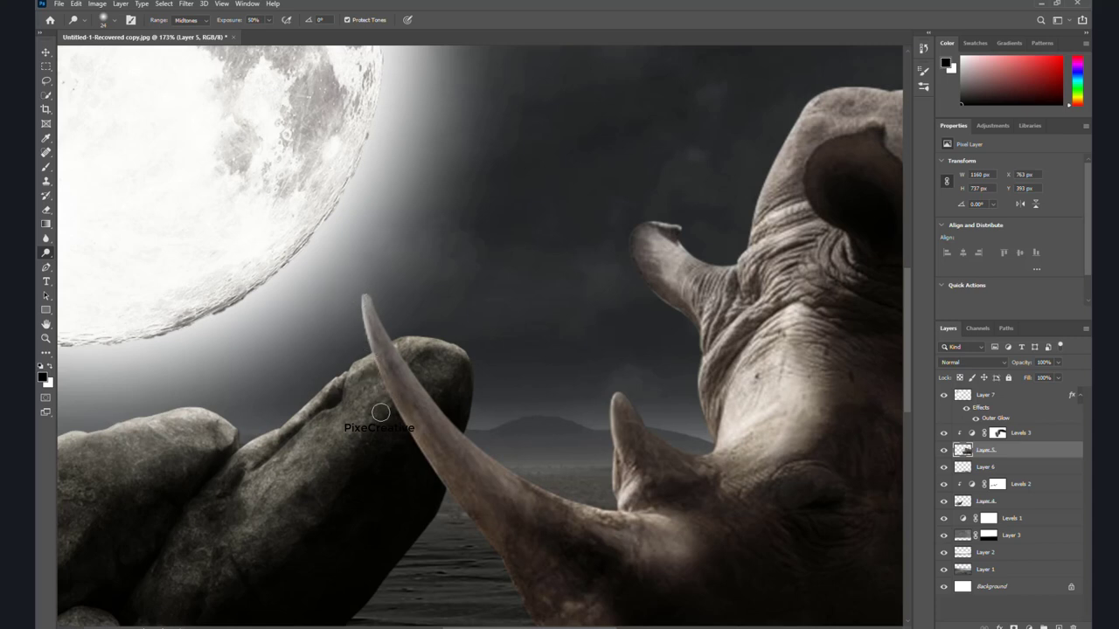
pyautogui.moveTo(401, 424)
pyautogui.mouseDown()
pyautogui.moveTo(446, 507)
pyautogui.moveTo(507, 561)
pyautogui.mouseUp()
pyautogui.hotkey('ctrl', 'z')
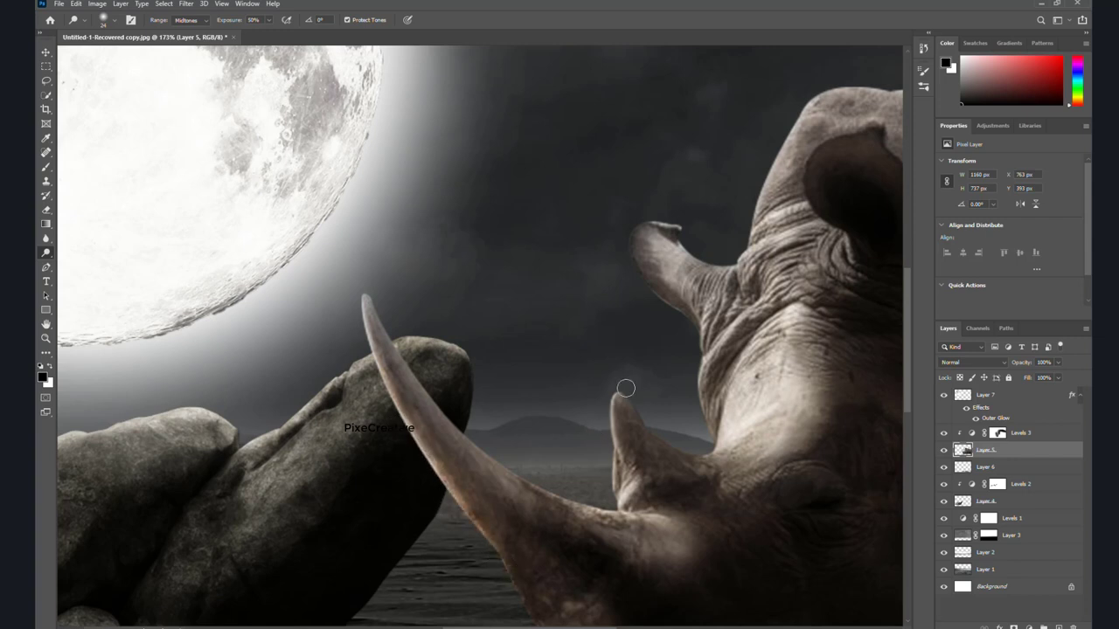
pyautogui.moveTo(624, 389)
pyautogui.mouseDown()
pyautogui.moveTo(612, 463)
pyautogui.moveTo(606, 449)
pyautogui.moveTo(611, 485)
pyautogui.mouseUp()
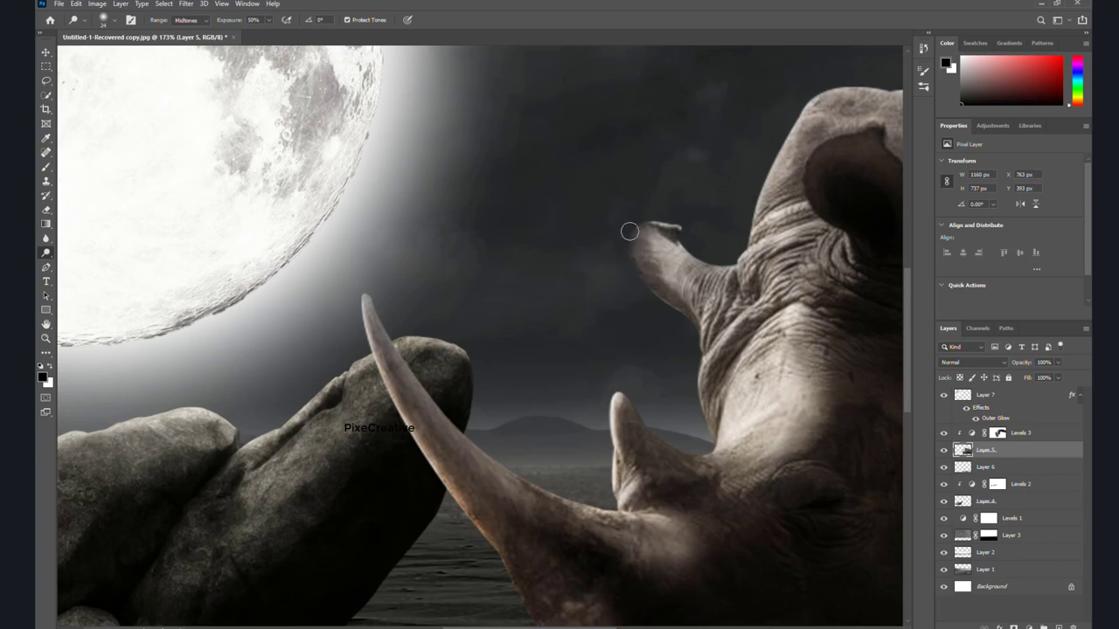
# Dodge the rhino's ear edge, ear tip and upper head edges with moonlit highlights.
pyautogui.moveTo(629, 231)
pyautogui.mouseDown()
pyautogui.moveTo(632, 213)
pyautogui.moveTo(642, 274)
pyautogui.moveTo(691, 332)
pyautogui.moveTo(683, 323)
pyautogui.moveTo(705, 424)
pyautogui.mouseUp()
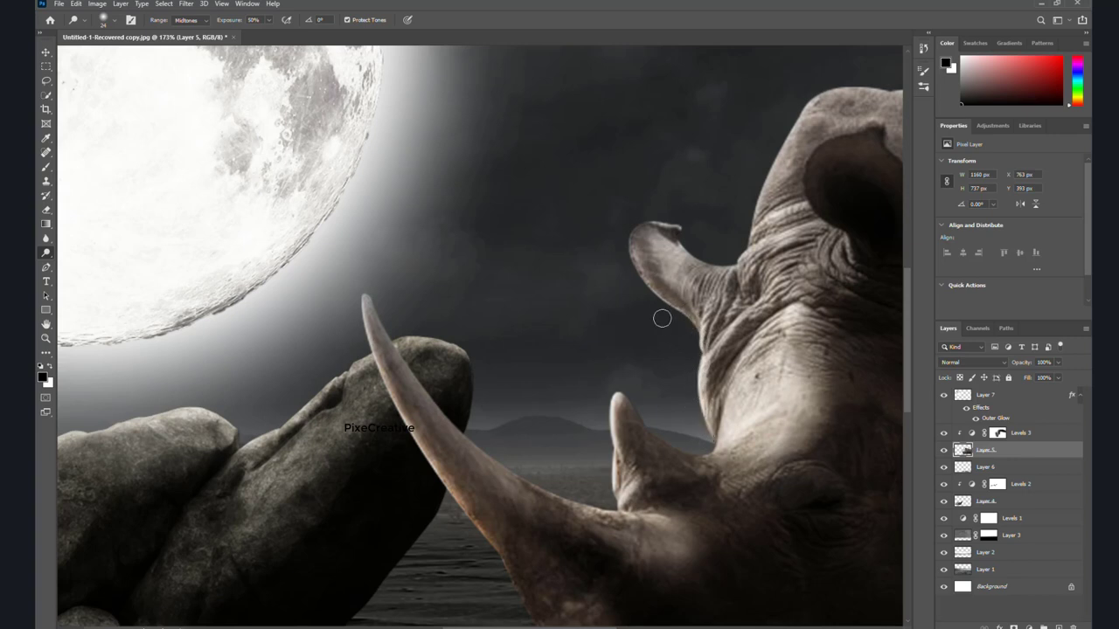
pyautogui.moveTo(624, 248); pyautogui.dragTo(655, 201)
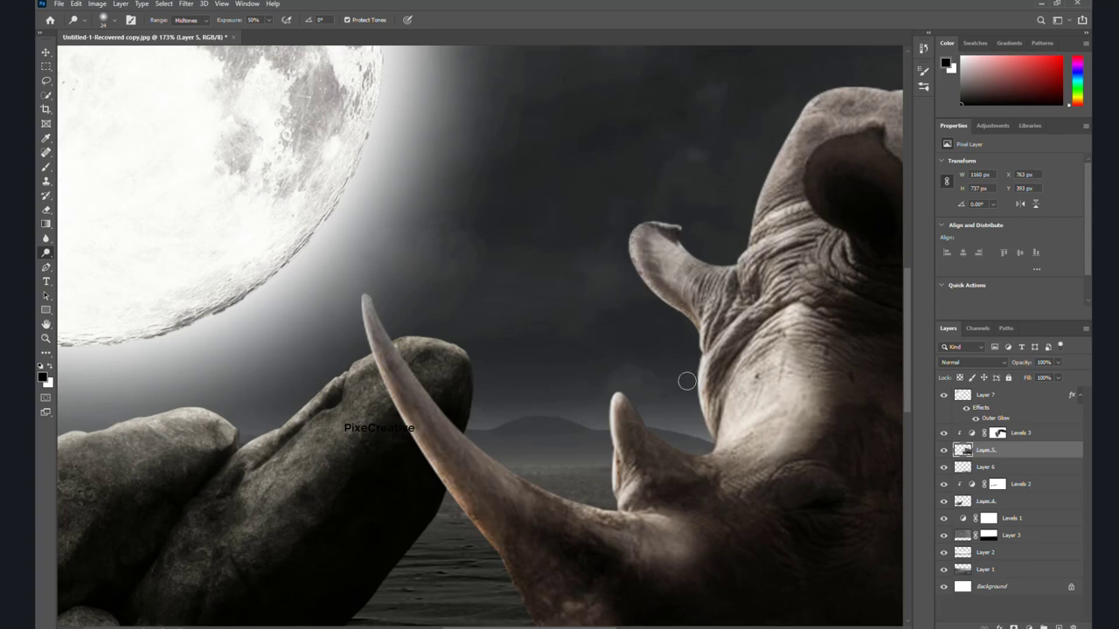
pyautogui.moveTo(745, 226); pyautogui.dragTo(801, 84)
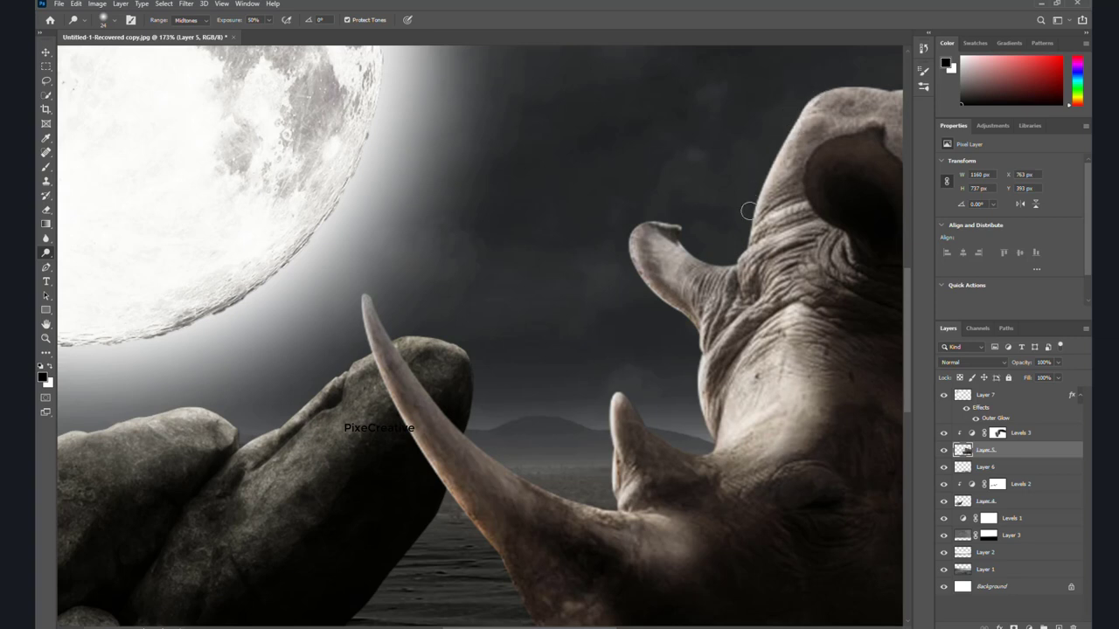
pyautogui.moveTo(748, 214); pyautogui.dragTo(765, 148)
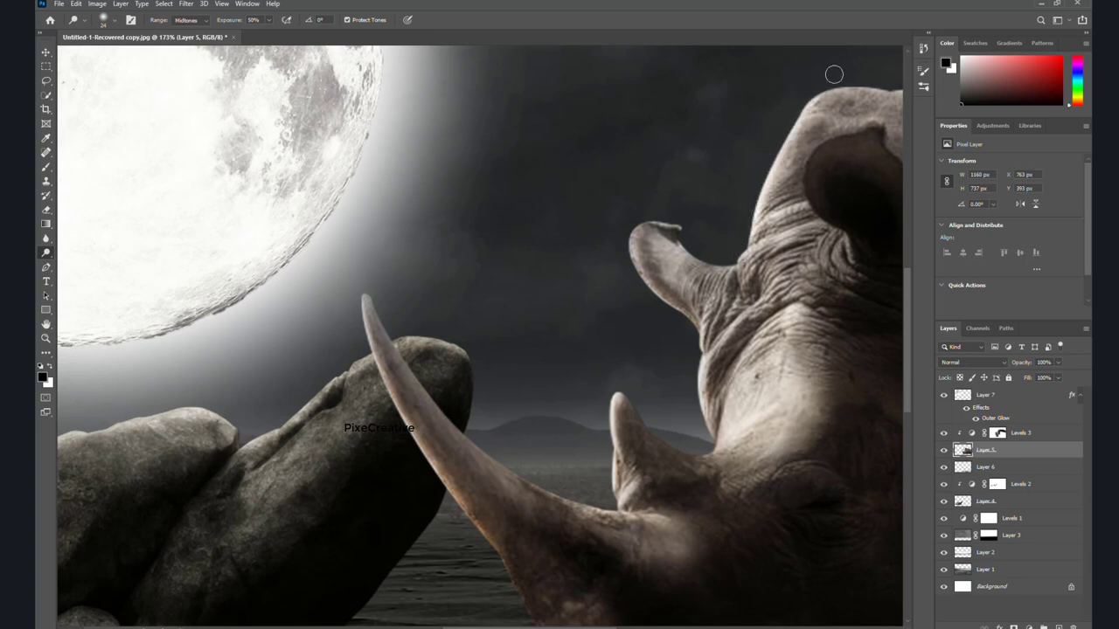
pyautogui.moveTo(583, 452); pyautogui.dragTo(594, 312)
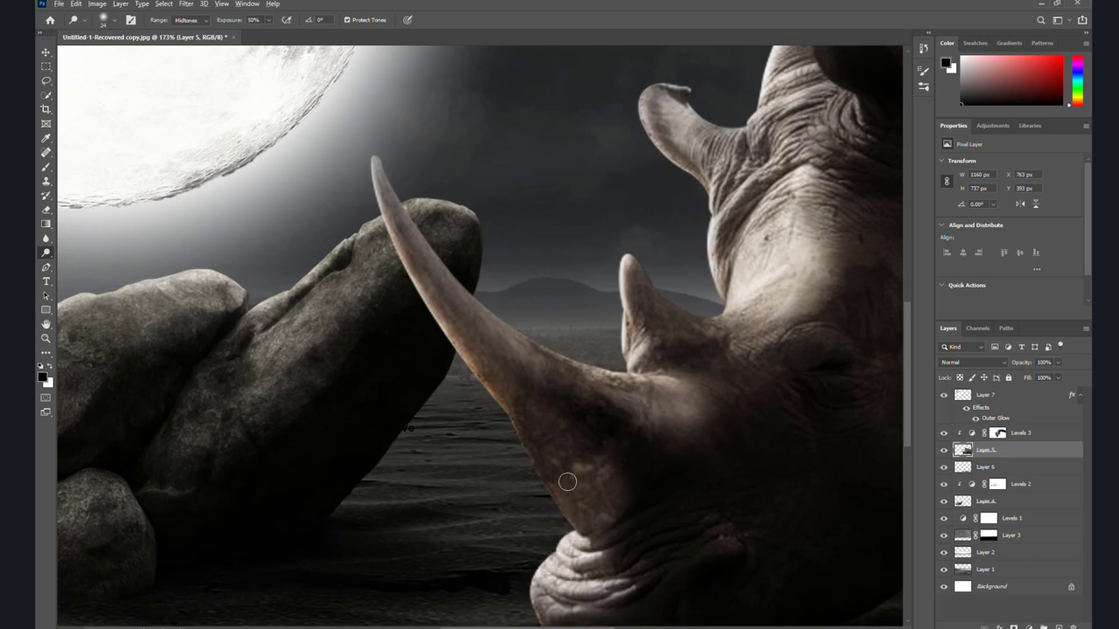
pyautogui.scroll(-3, 569, 444)
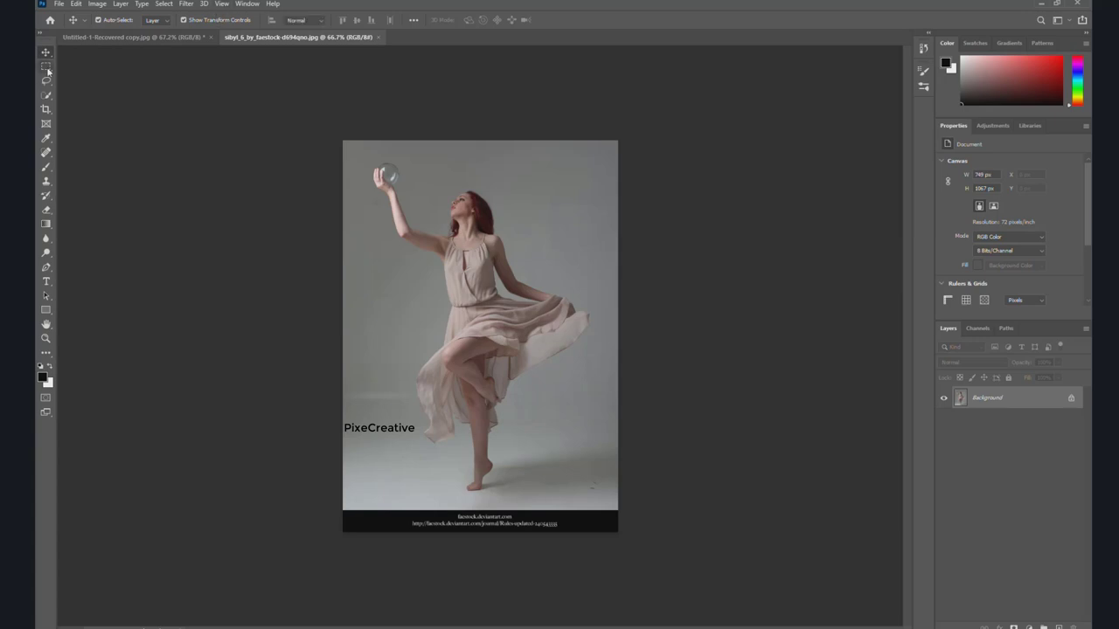
# In Select and Mask, use Select Subject on the dancer and output a layer mask.
pyautogui.click(46, 66)
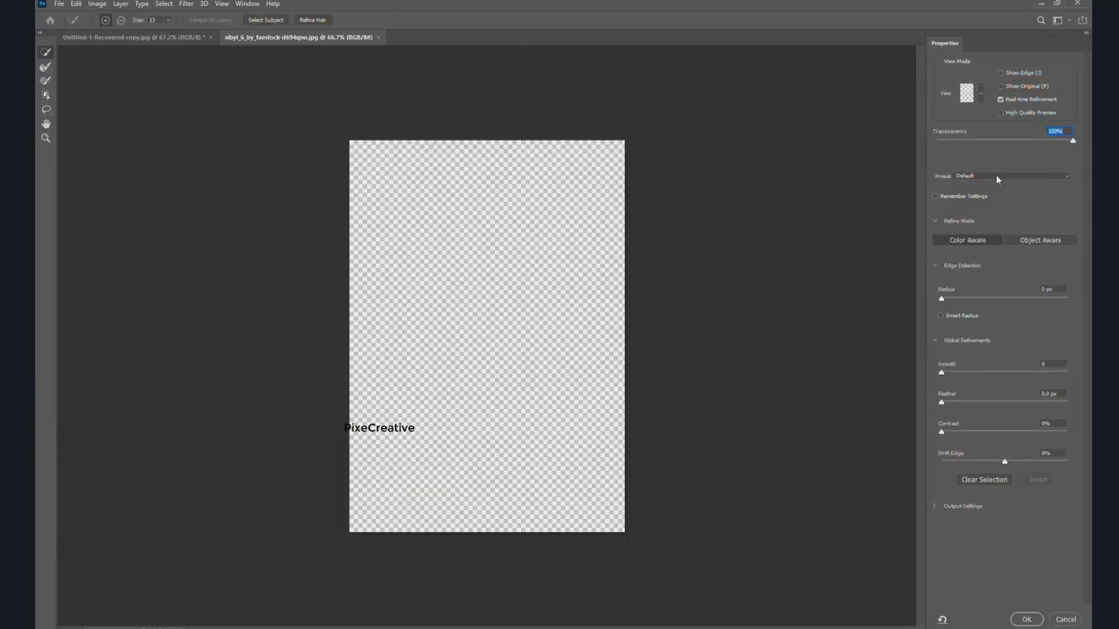
pyautogui.moveTo(993, 144); pyautogui.dragTo(894, 140)
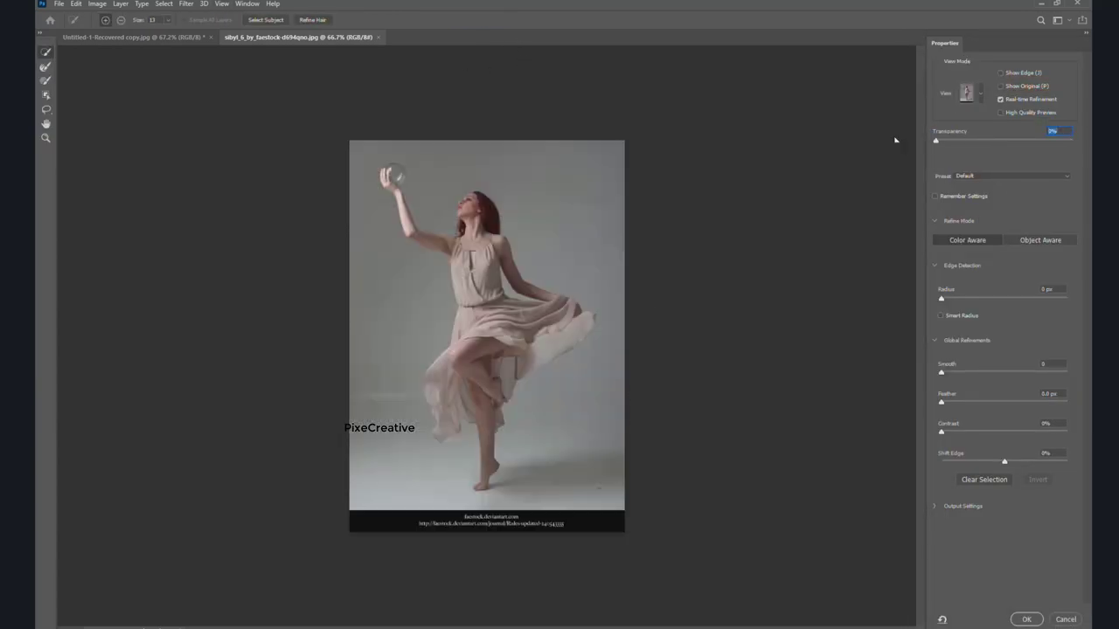
pyautogui.click(261, 21)
pyautogui.moveTo(942, 140); pyautogui.dragTo(1073, 141)
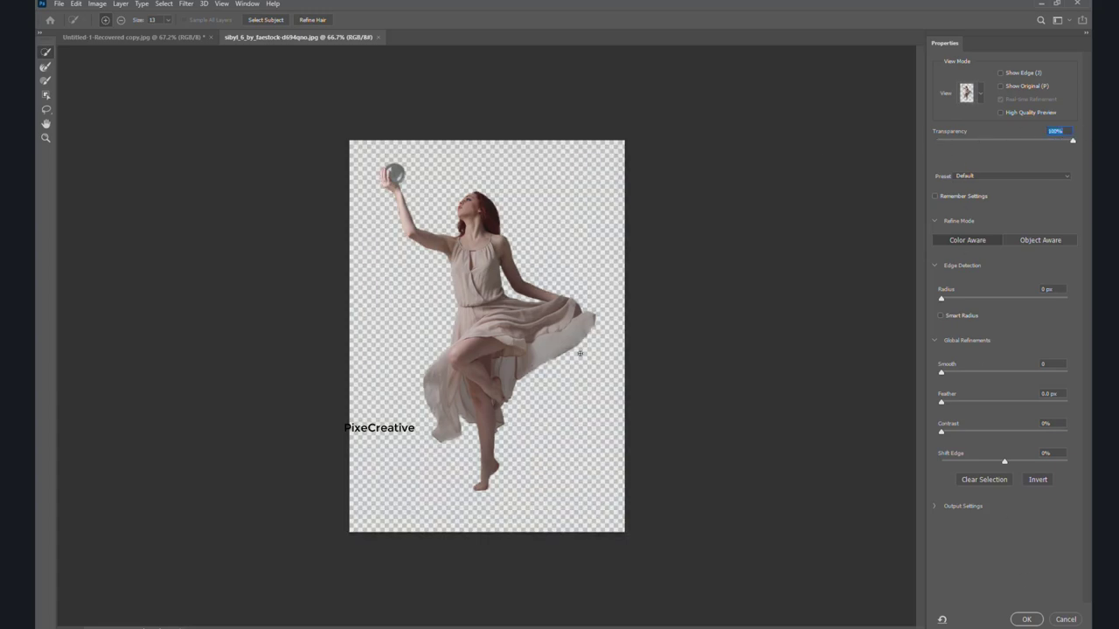
pyautogui.click(1036, 617)
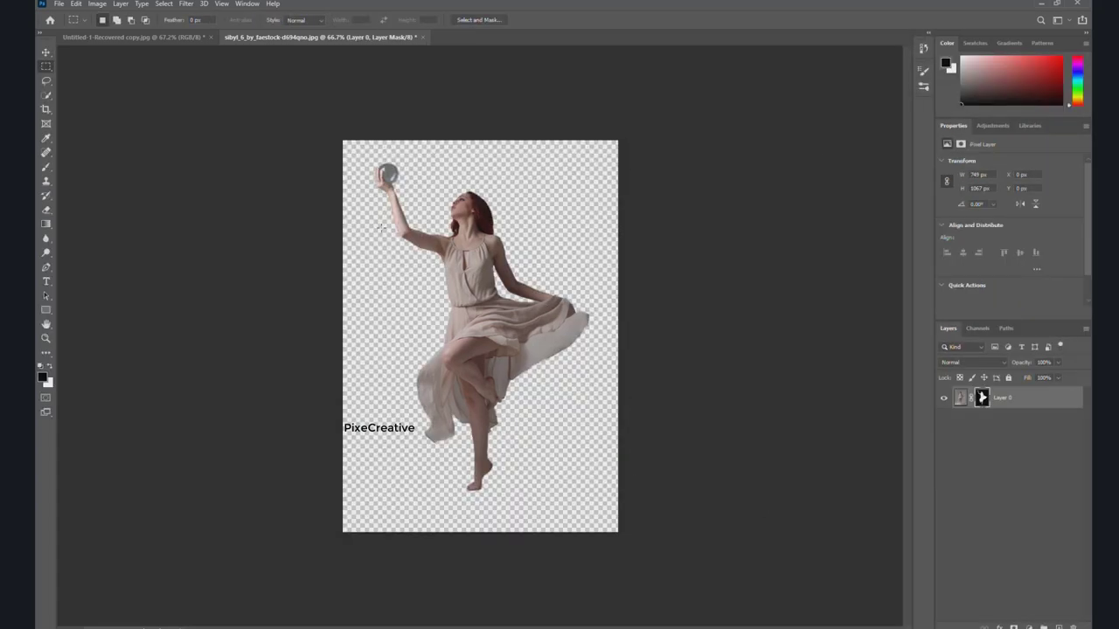
# Apply the layer mask permanently to Layer 0.
pyautogui.click(46, 54)
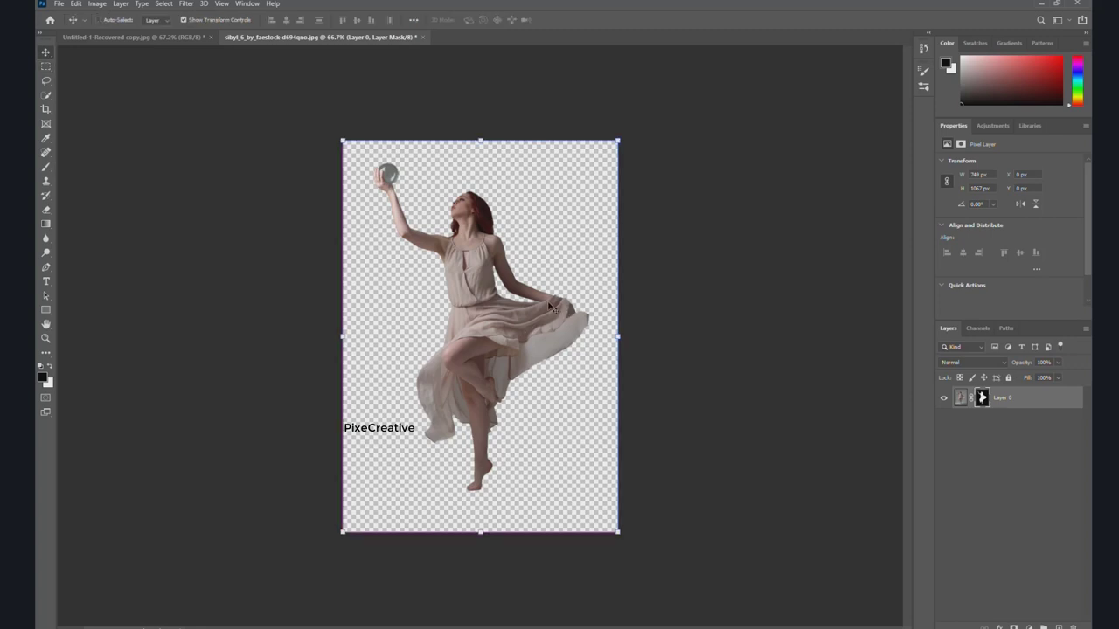
pyautogui.click(960, 399)
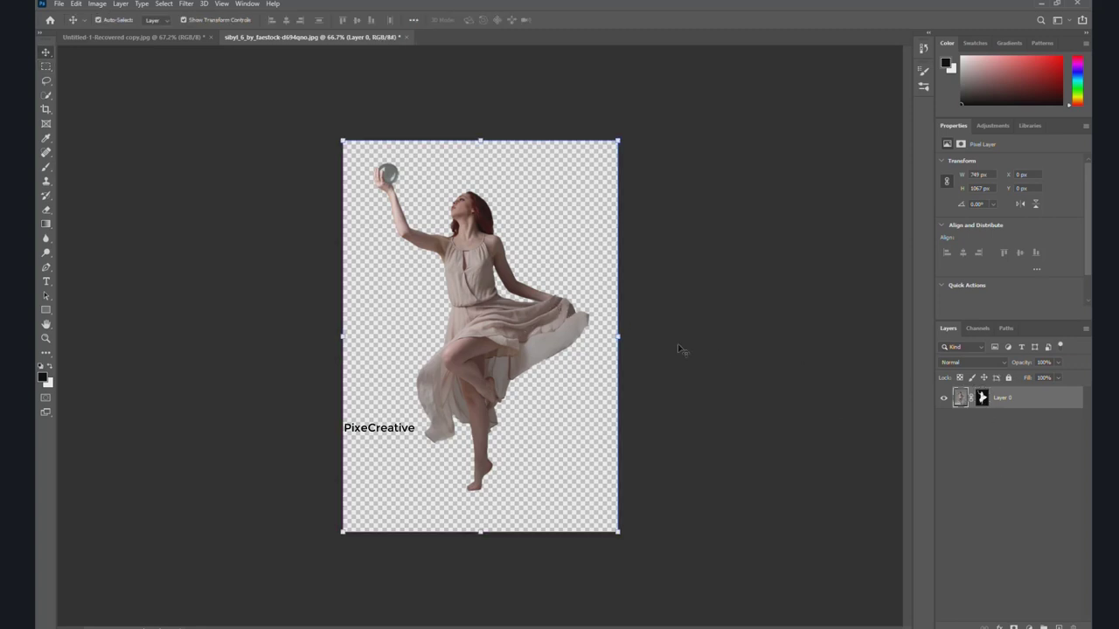
pyautogui.rightClick(982, 399)
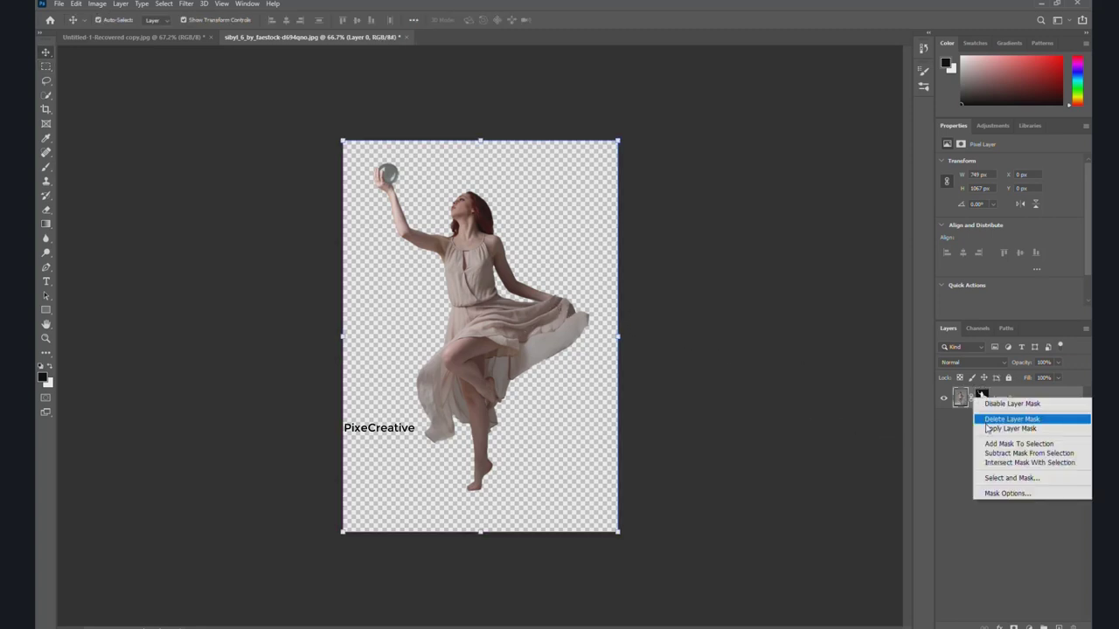
pyautogui.click(1005, 429)
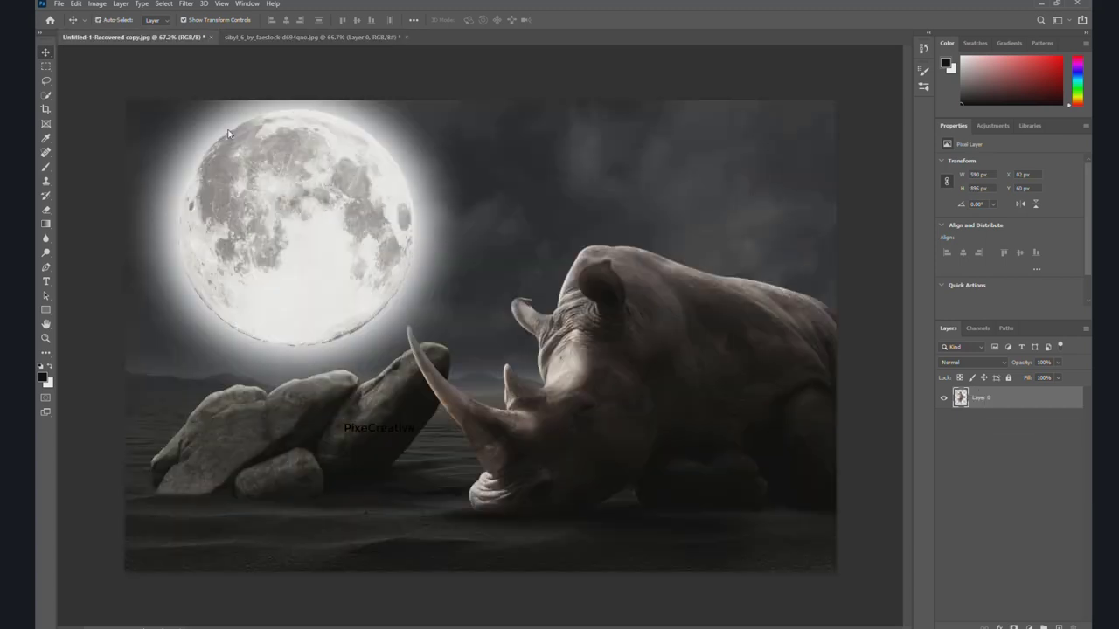
# Bring the cut-out dancer in as Layer 8, scaled to about 47% and seated on the left boulder.
pyautogui.moveTo(166, 45); pyautogui.dragTo(370, 255)
pyautogui.moveTo(439, 271); pyautogui.dragTo(294, 295)
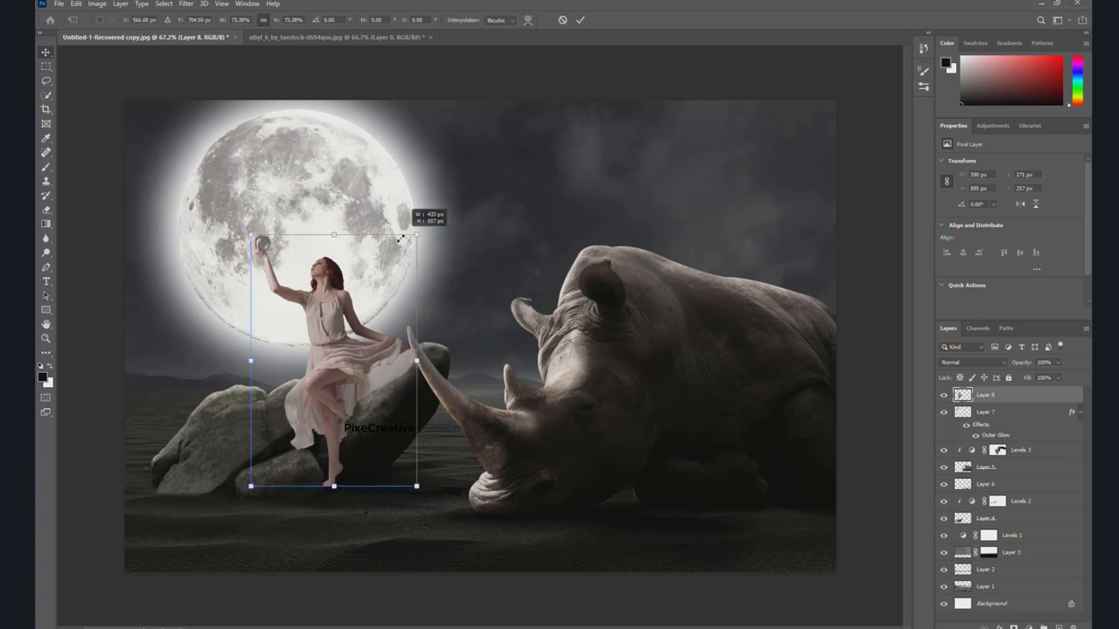
pyautogui.moveTo(441, 197); pyautogui.dragTo(385, 282)
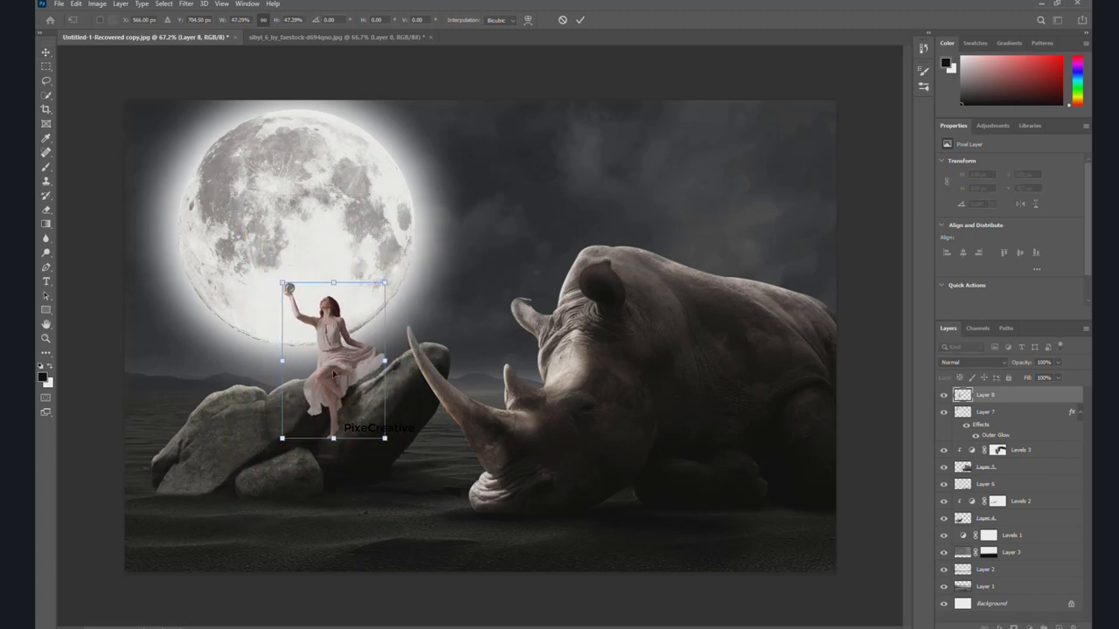
pyautogui.moveTo(333, 374); pyautogui.dragTo(334, 455)
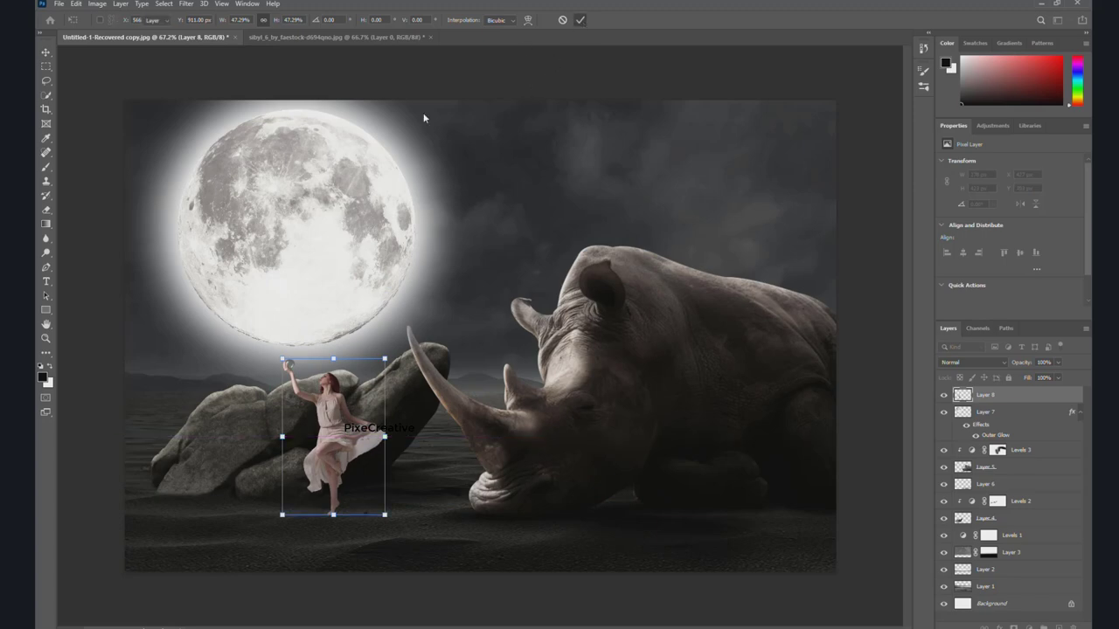
pyautogui.press('Return')
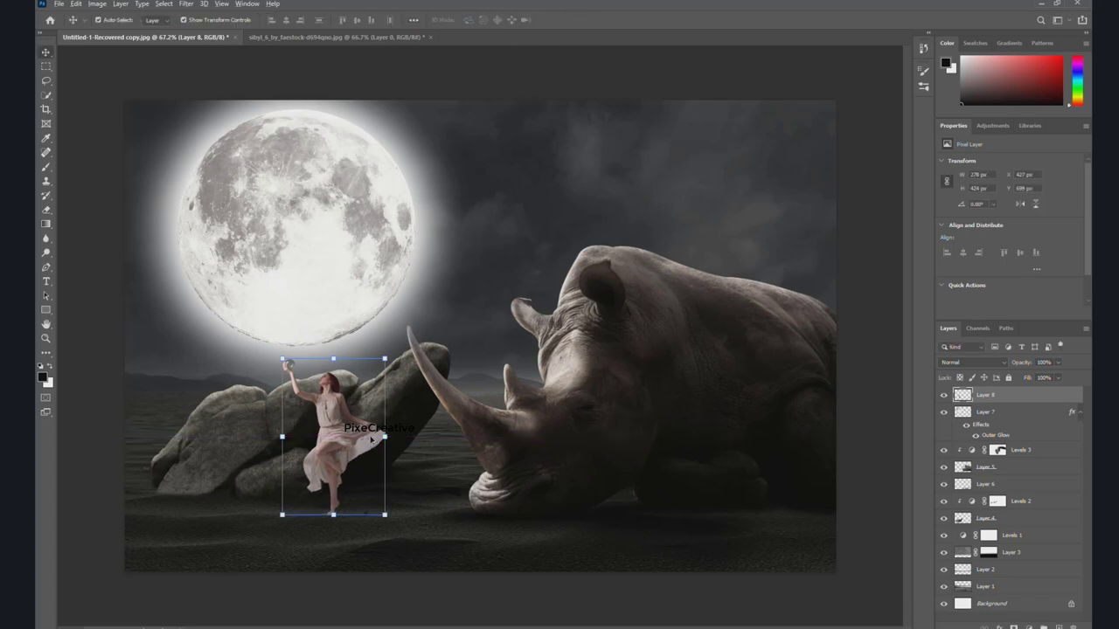
pyautogui.scroll(3, 372, 440)
pyautogui.scroll(1, 385, 433)
pyautogui.scroll(2, 406, 427)
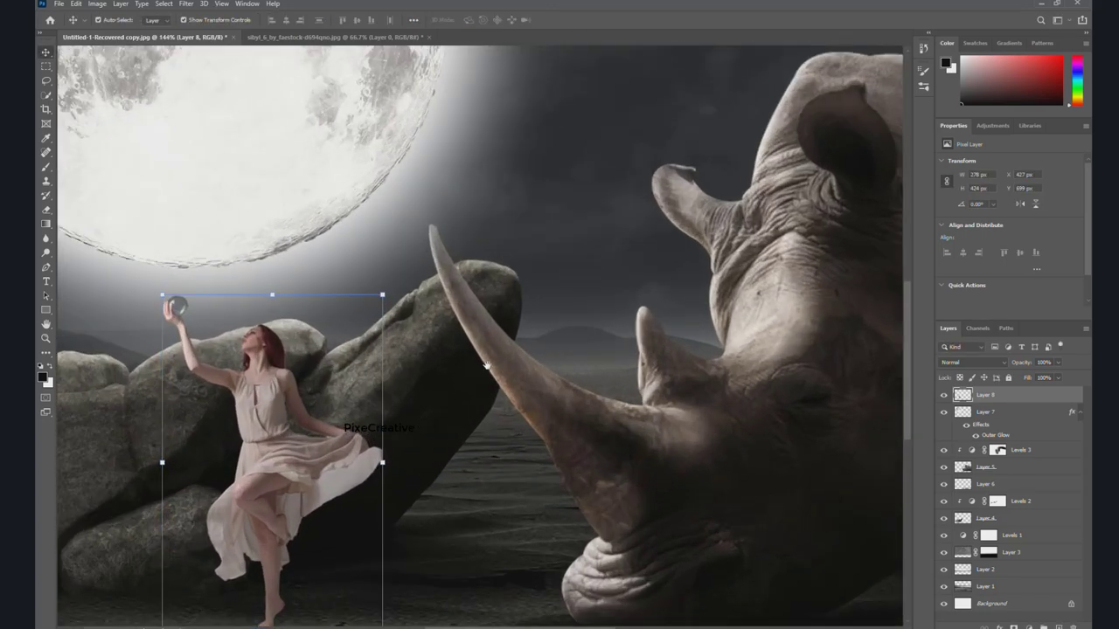
# Pen-trace the grey gap between the dancer's arm and dress, make it a selection, and clear it.
pyautogui.click(46, 267)
pyautogui.scroll(3, 332, 392)
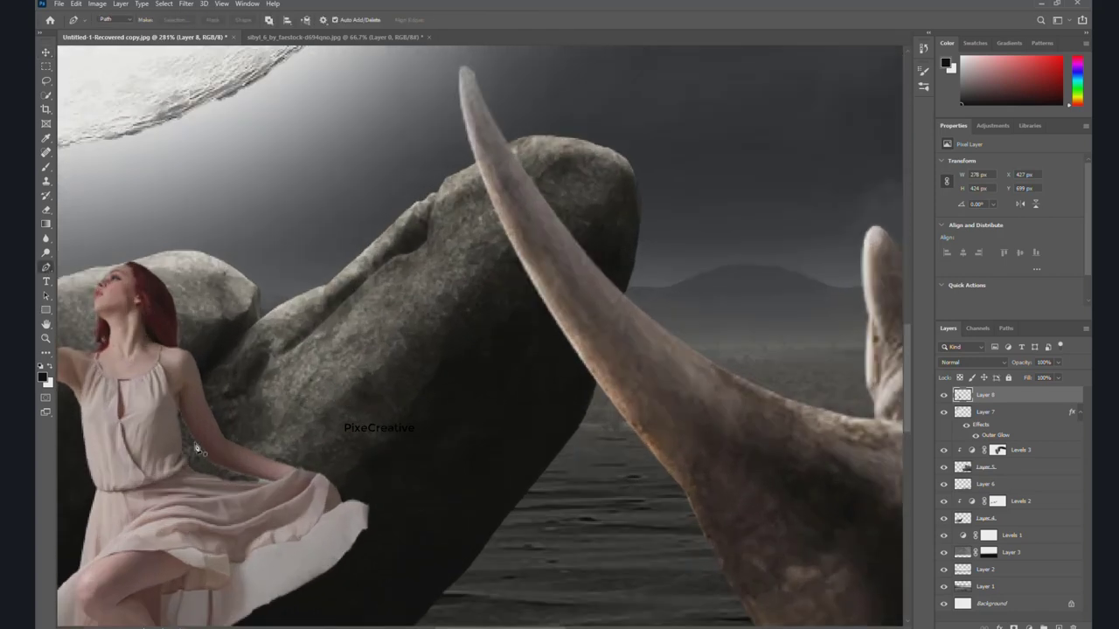
pyautogui.click(179, 407)
pyautogui.click(209, 463)
pyautogui.rightClick(187, 437)
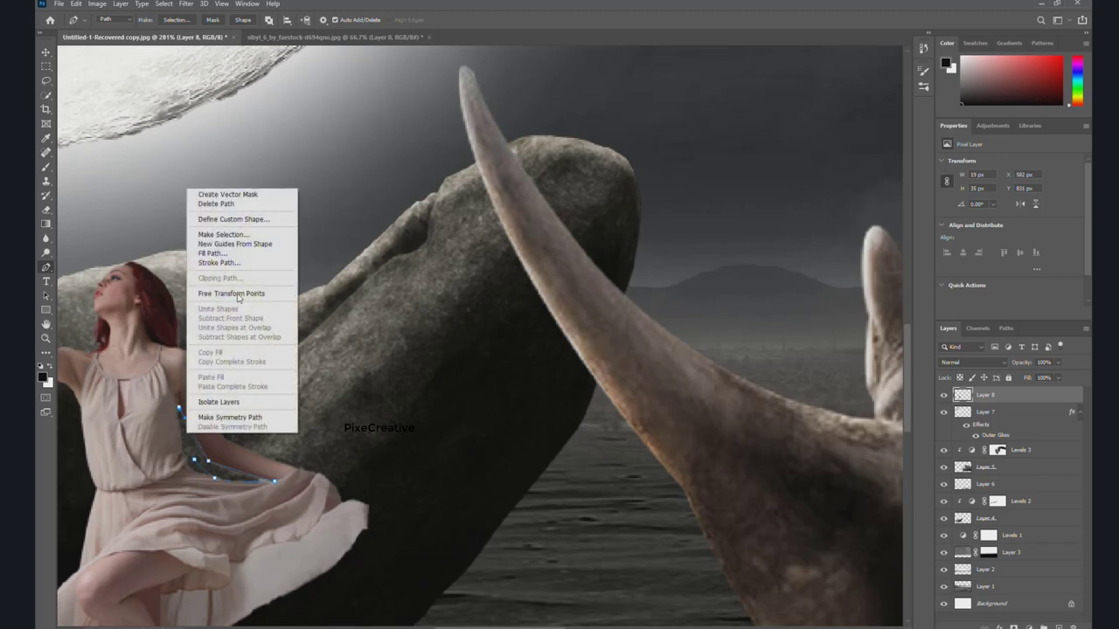
pyautogui.click(255, 237)
pyautogui.click(619, 175)
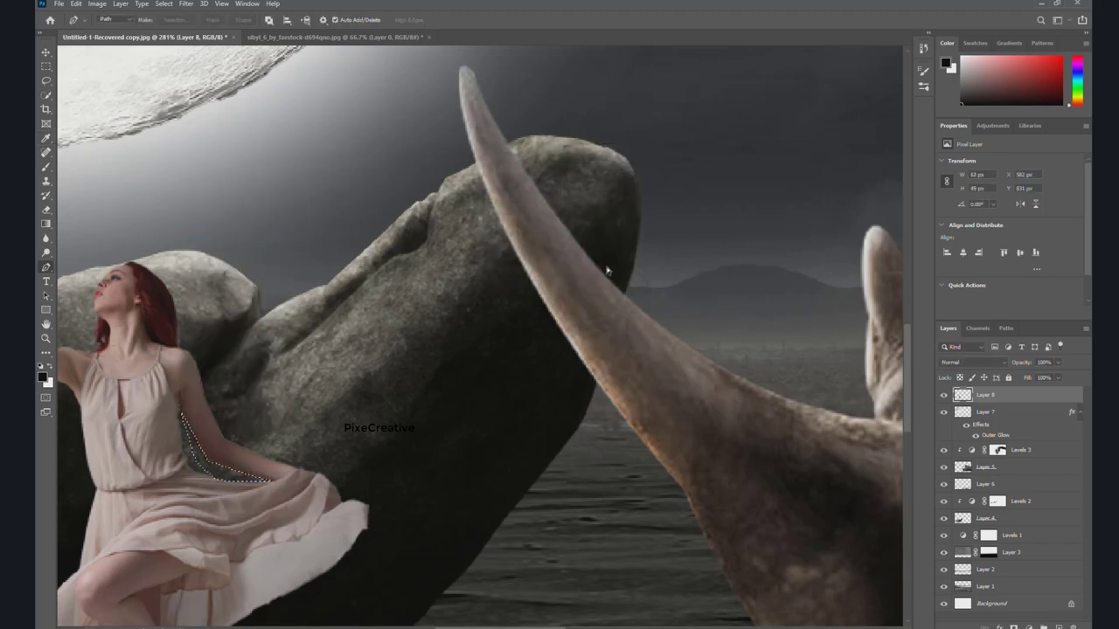
pyautogui.hotkey('ctrl', 'd')
pyautogui.click(47, 52)
pyautogui.scroll(-5, 466, 278)
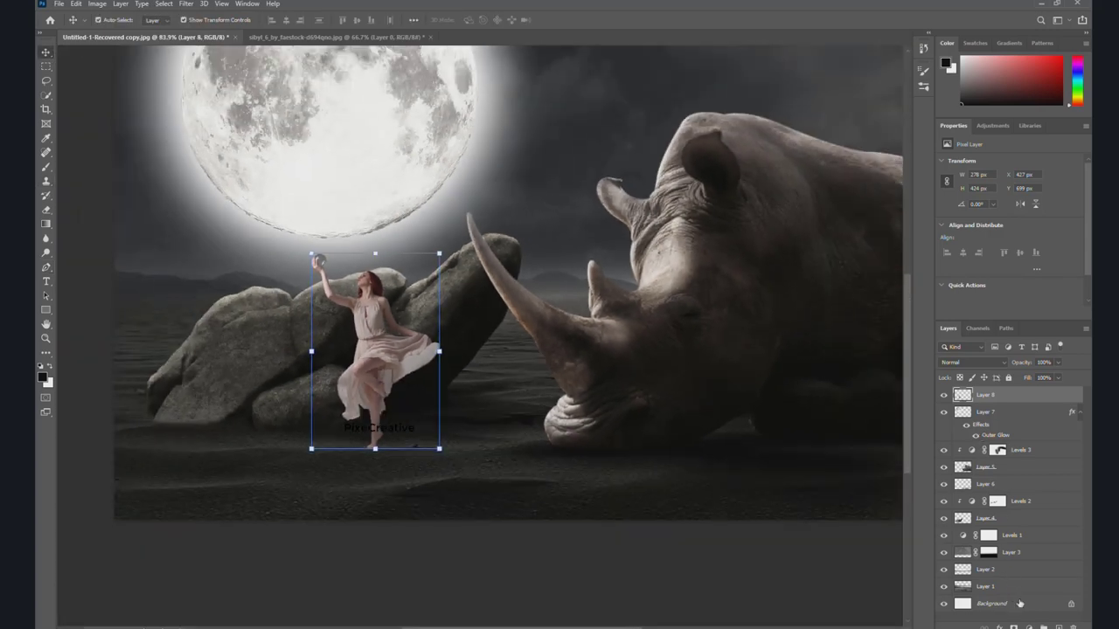
# Clip Levels 4 to the dancer with midtones 0.64 and output white about 145.
pyautogui.click(1028, 627)
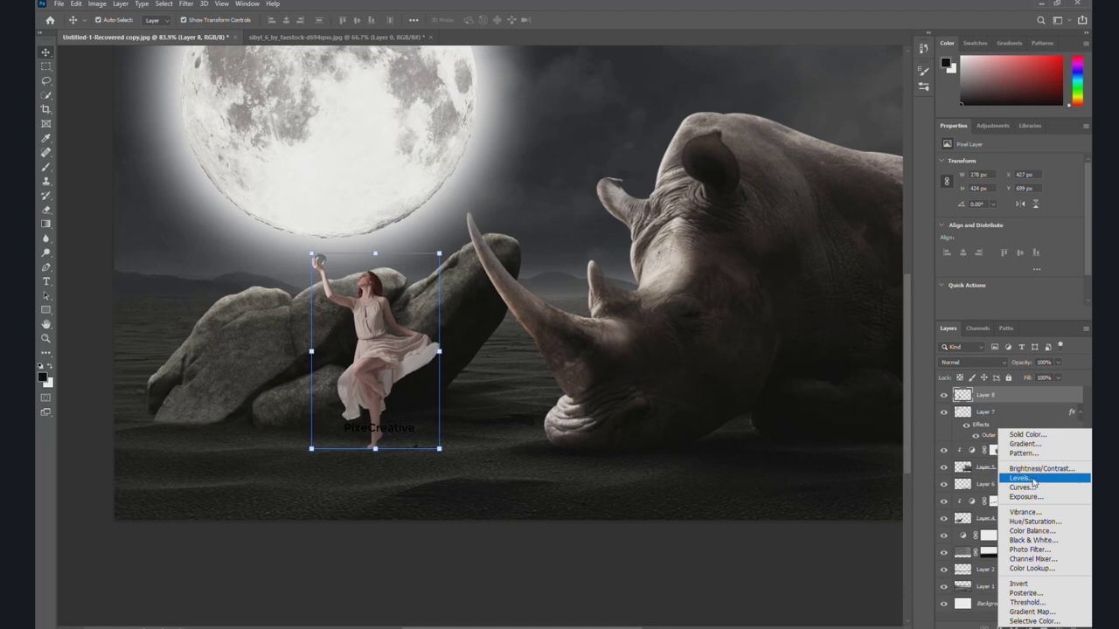
pyautogui.click(1022, 478)
pyautogui.click(1008, 313)
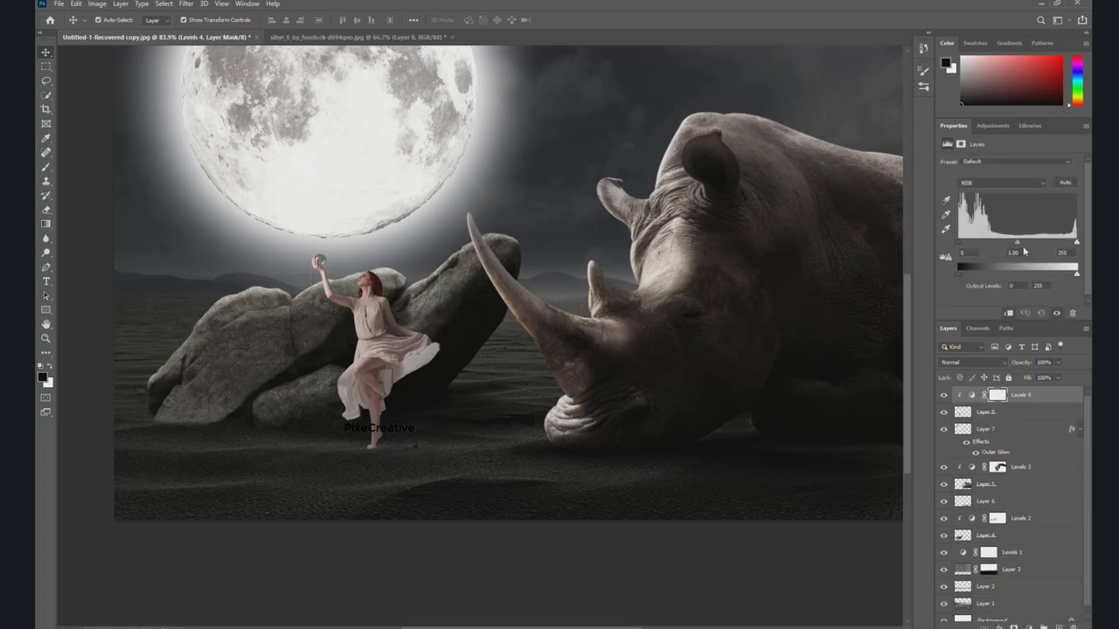
pyautogui.moveTo(1017, 243); pyautogui.dragTo(1035, 242)
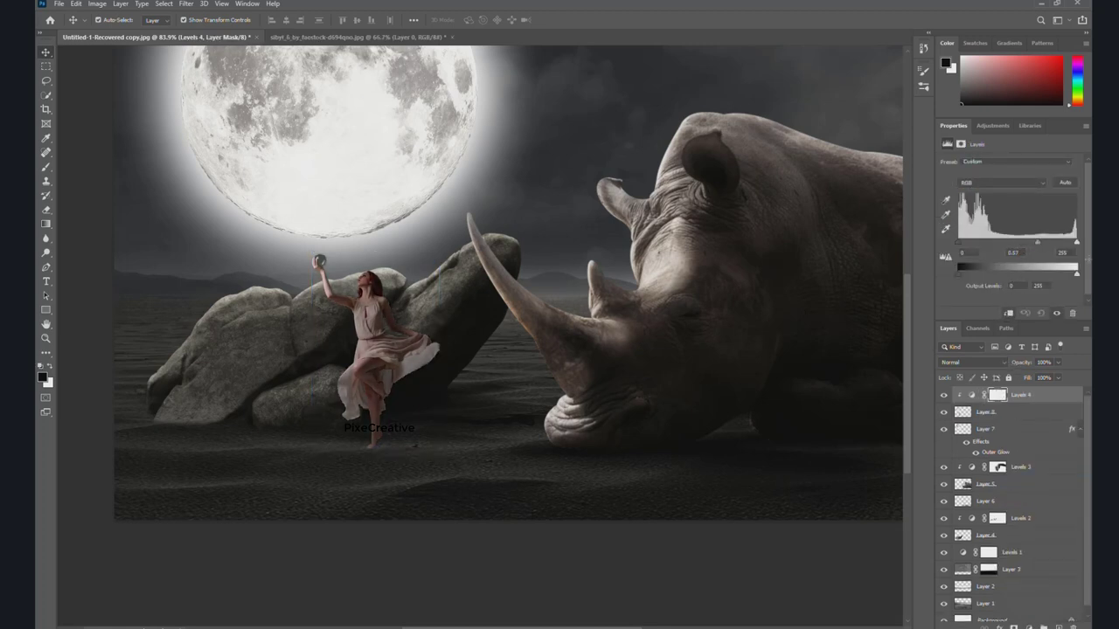
pyautogui.moveTo(1067, 276)
pyautogui.mouseDown()
pyautogui.moveTo(1027, 277)
pyautogui.moveTo(1030, 243)
pyautogui.mouseUp()
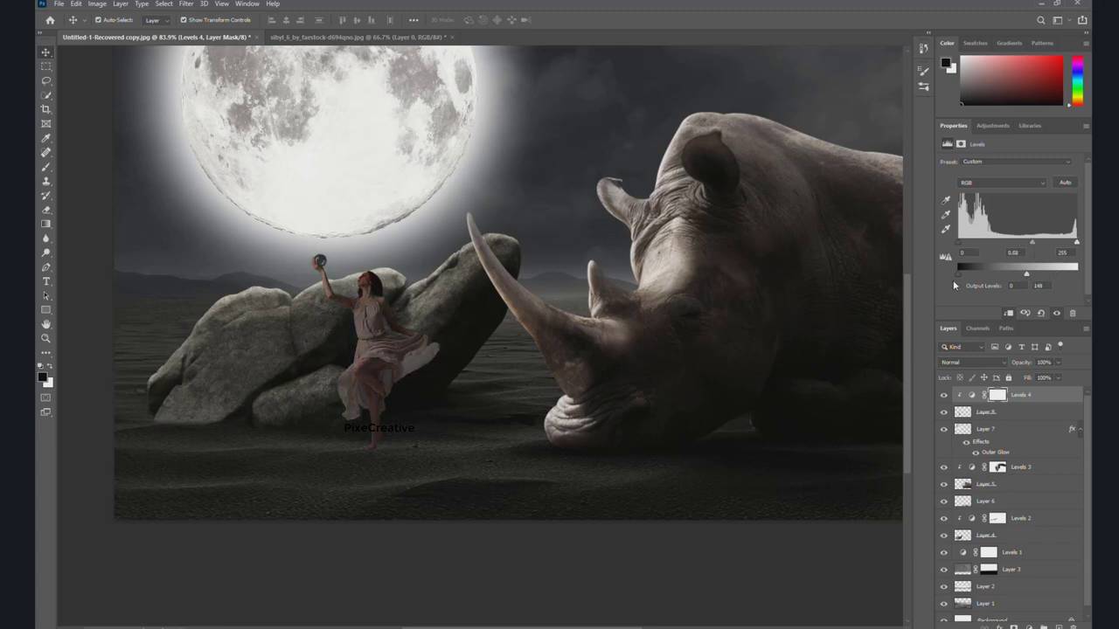
# Lower the dancer layer's saturation to -34 with Hue/Saturation.
pyautogui.click(1025, 412)
pyautogui.click(94, 4)
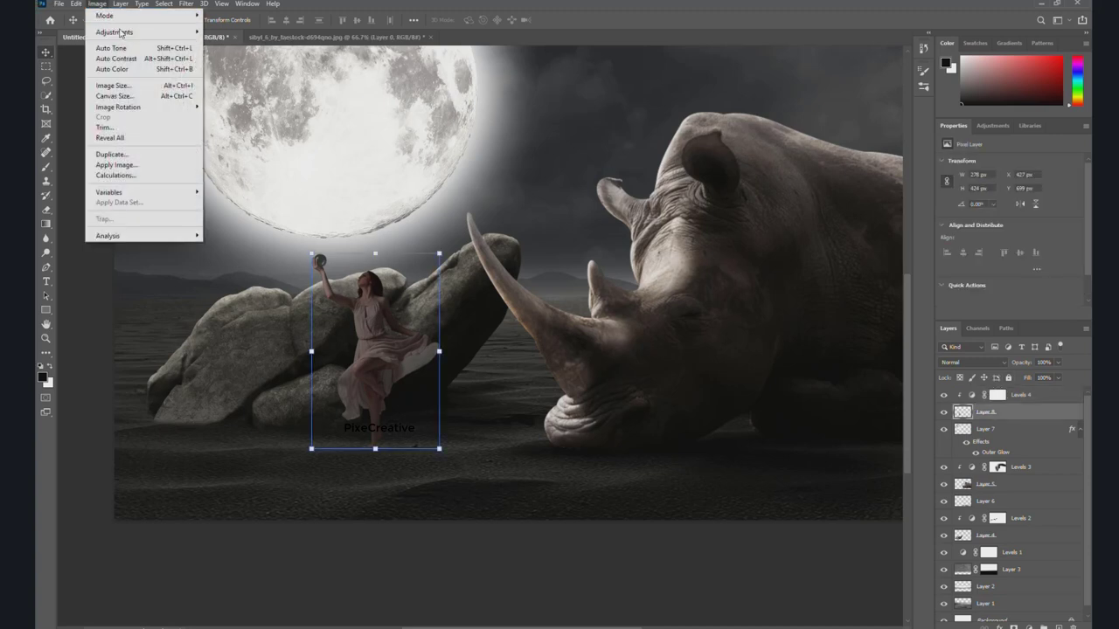
pyautogui.click(227, 91)
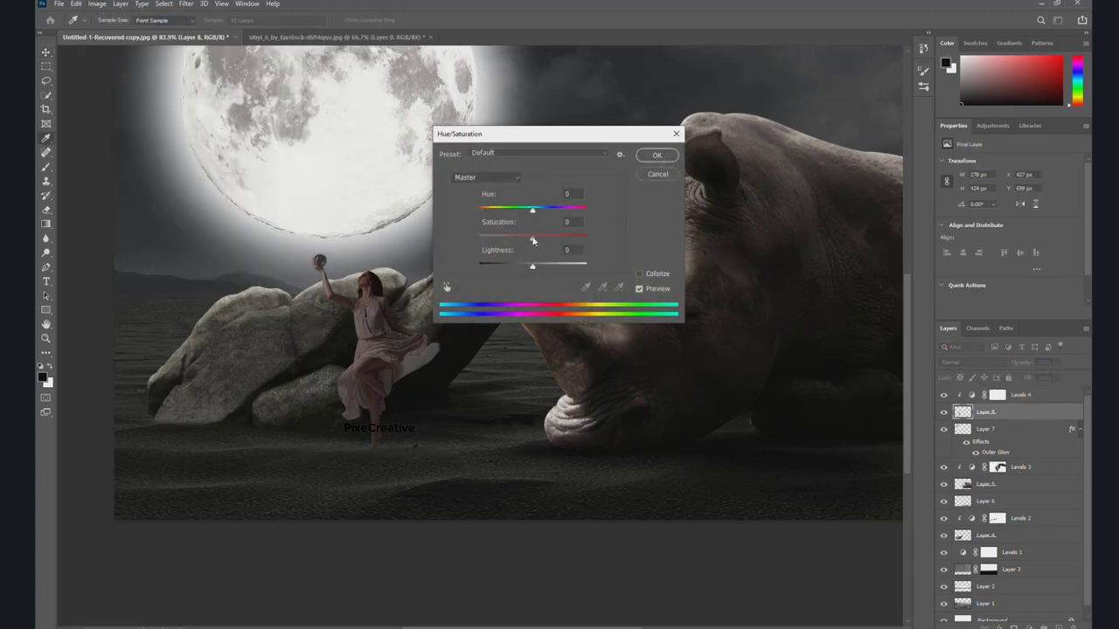
pyautogui.moveTo(517, 240); pyautogui.dragTo(514, 240)
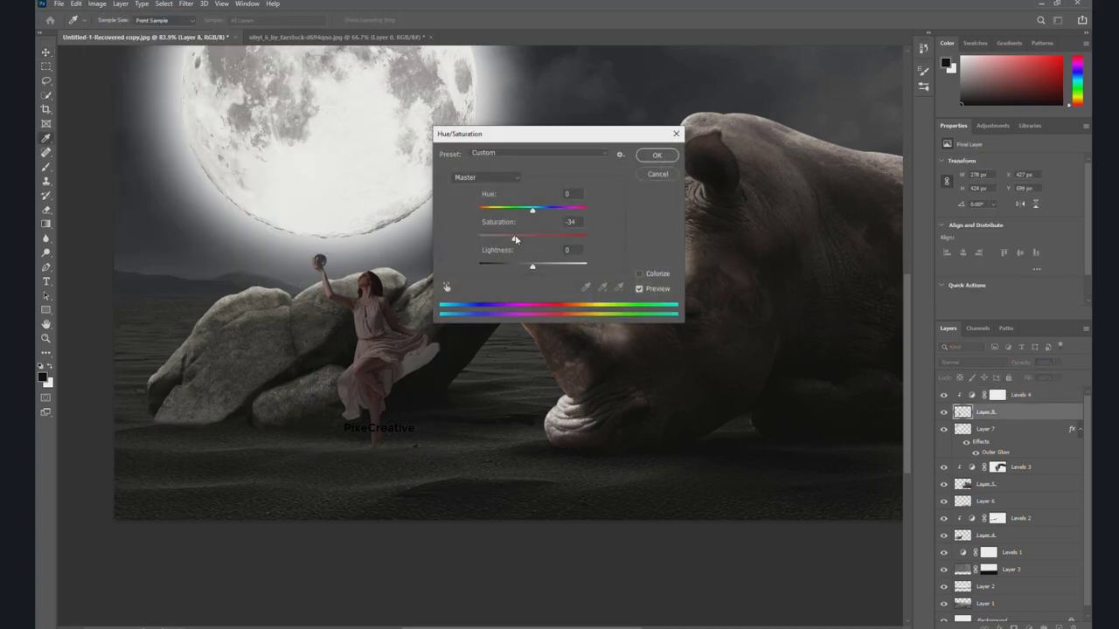
pyautogui.click(657, 156)
pyautogui.scroll(5, 380, 305)
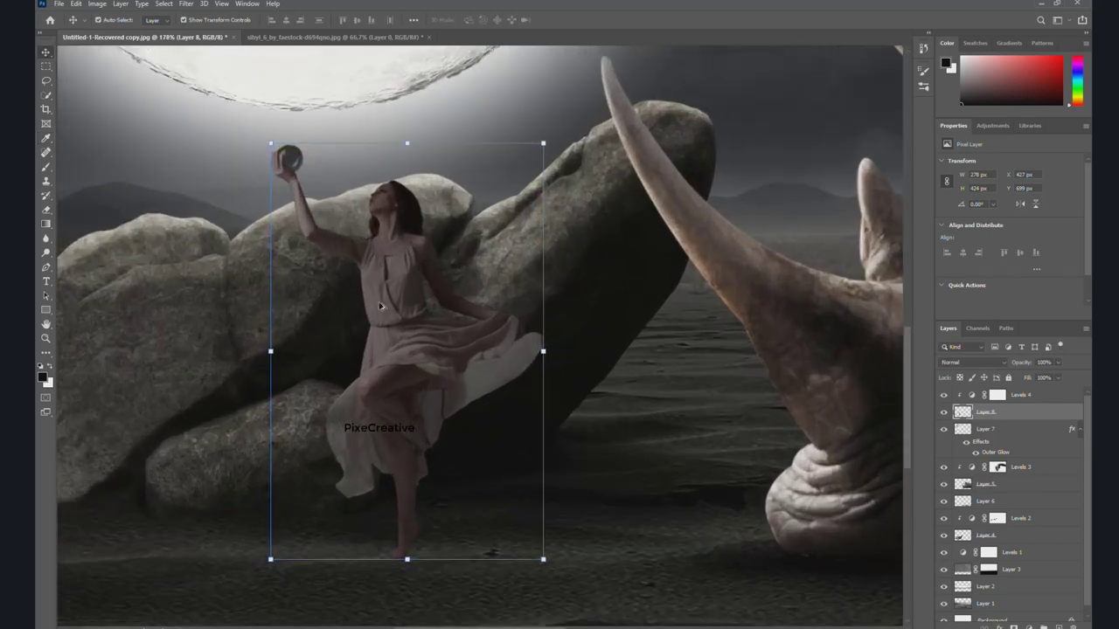
pyautogui.scroll(3, 384, 293)
pyautogui.hotkey('alt', ']')
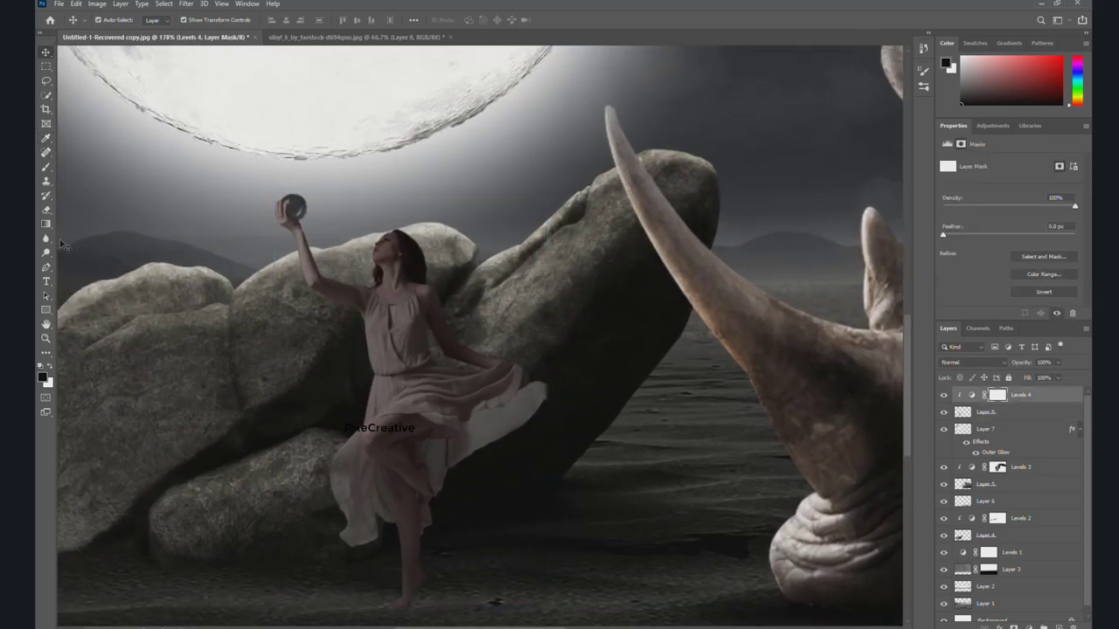
# Paint black with a small soft low-flow brush on the Levels 4 mask over the orb and raised arm.
pyautogui.click(46, 167)
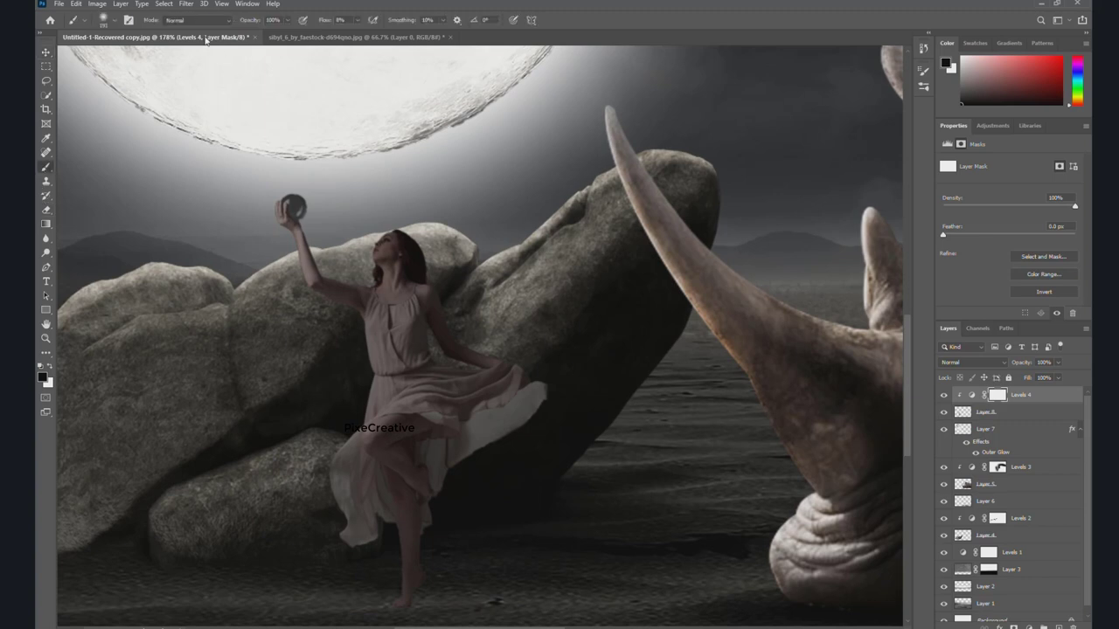
pyautogui.moveTo(388, 163); pyautogui.dragTo(306, 160)
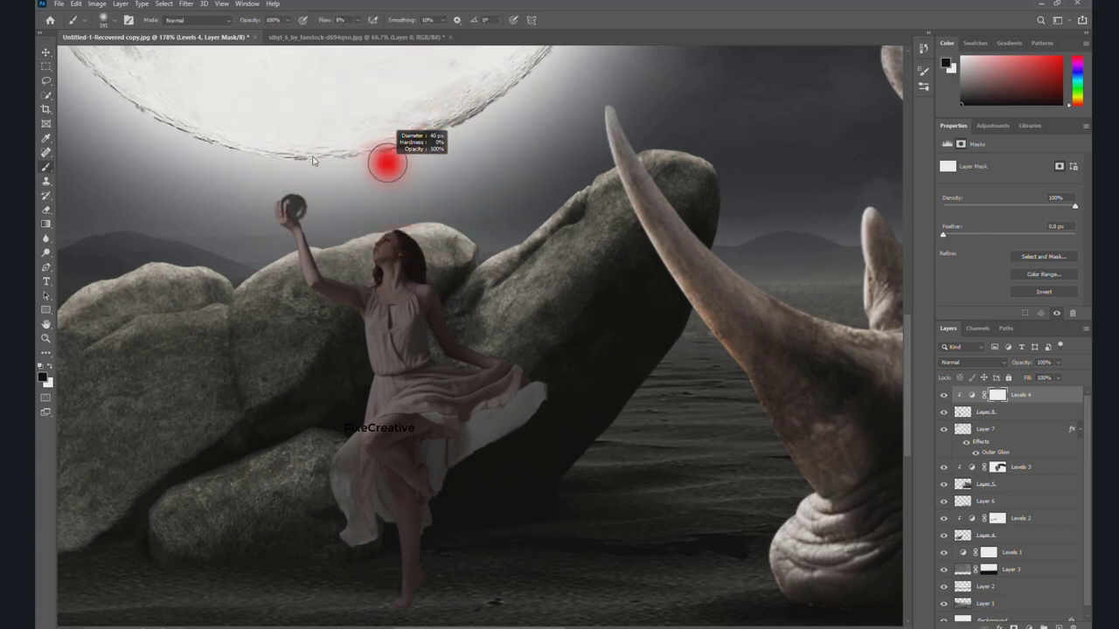
pyautogui.click(357, 20)
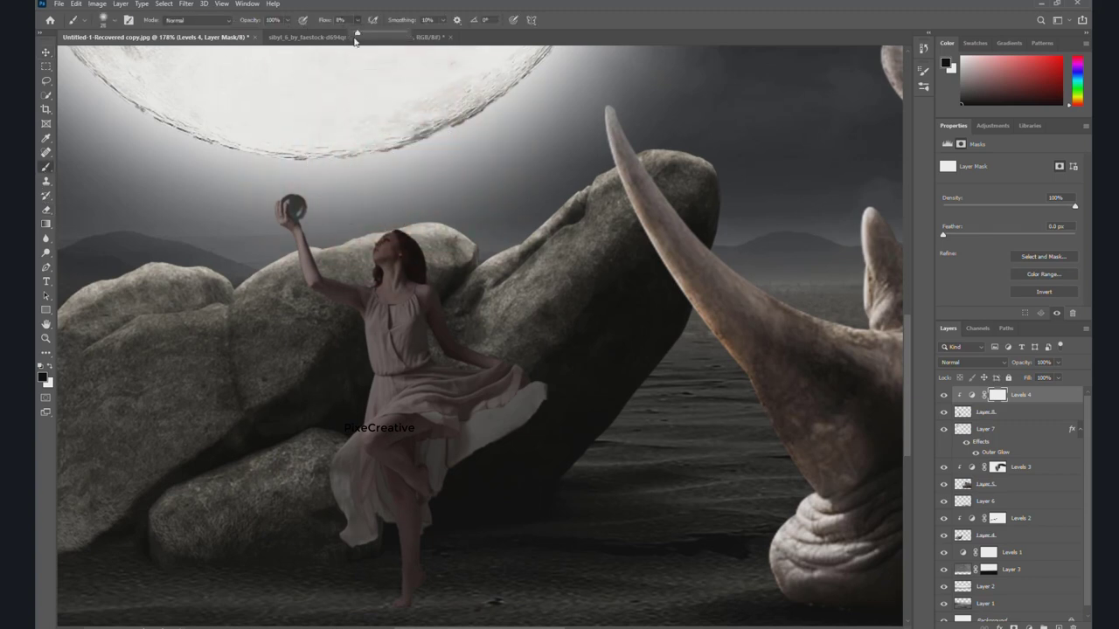
pyautogui.scroll(2, 368, 152)
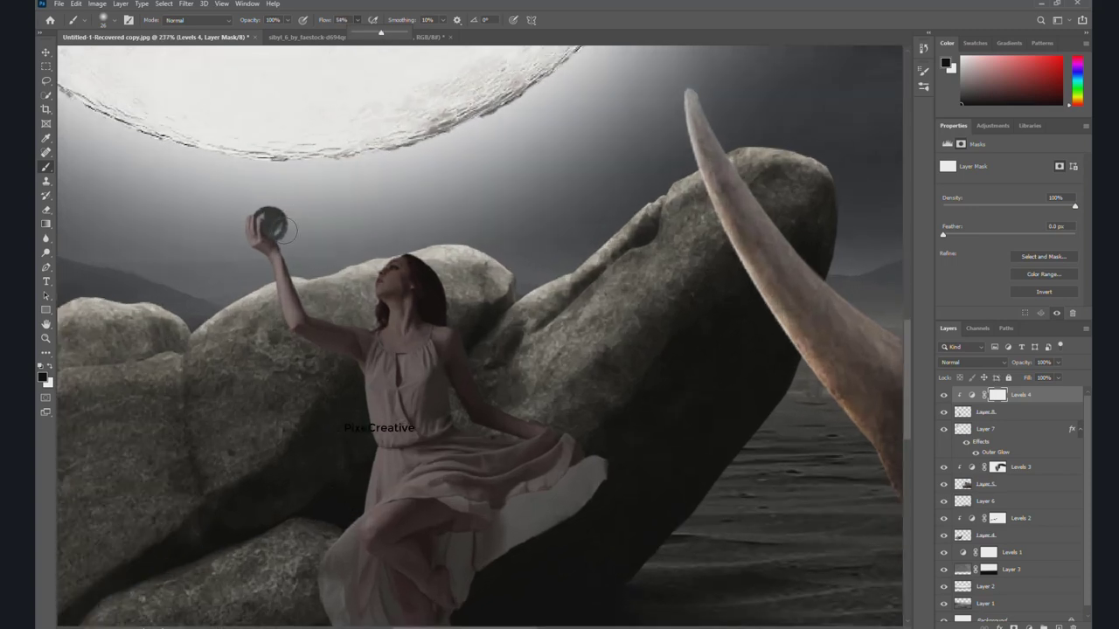
pyautogui.moveTo(285, 229); pyautogui.dragTo(271, 224)
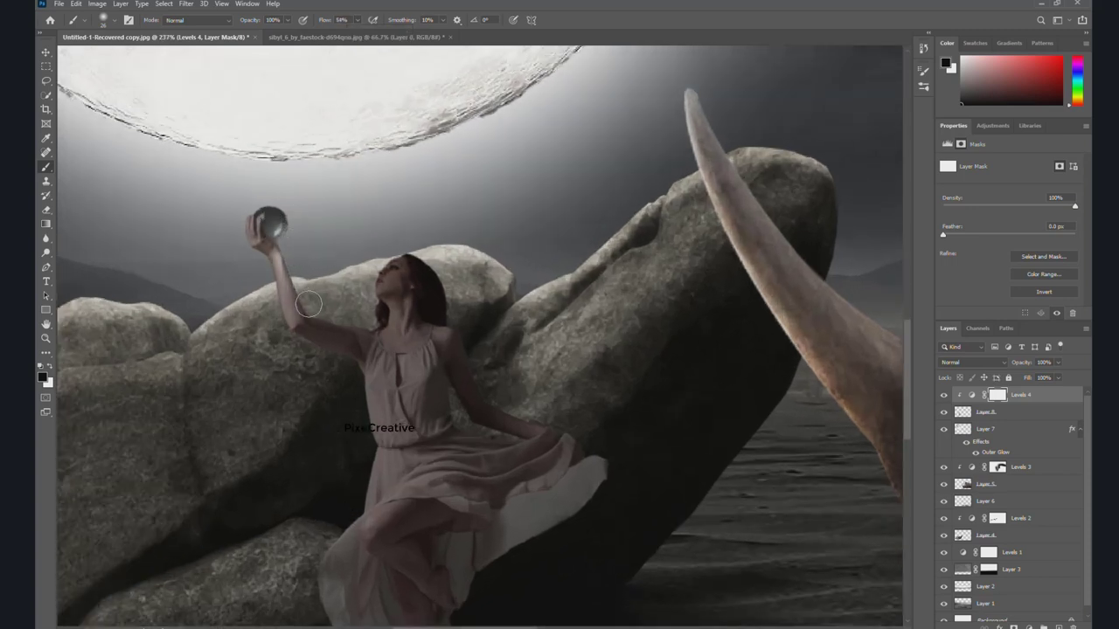
pyautogui.moveTo(308, 304); pyautogui.dragTo(394, 277)
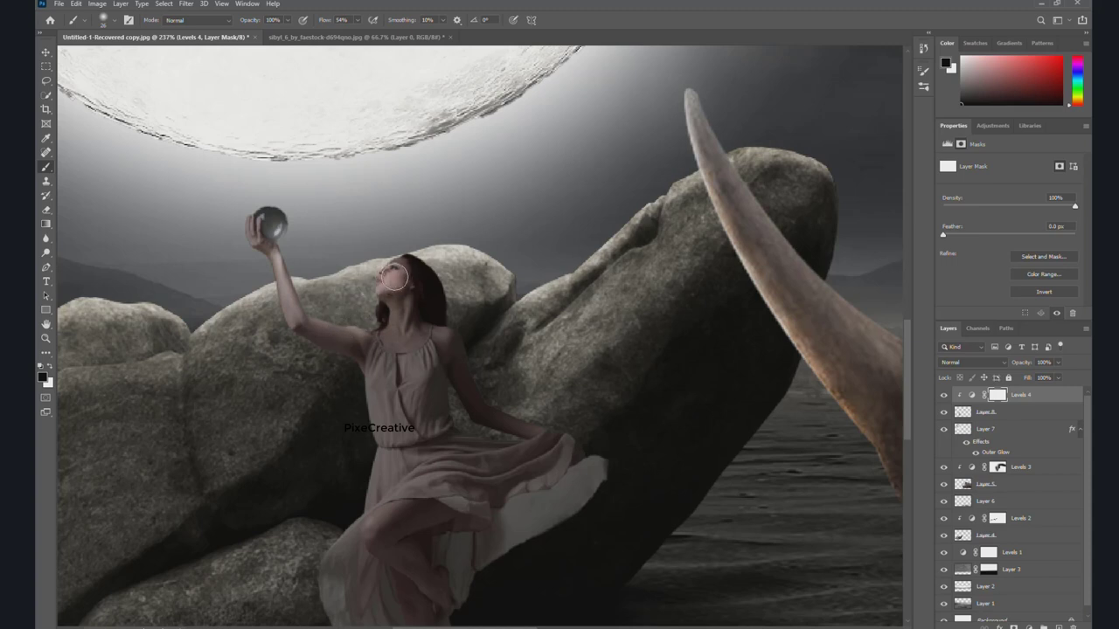
pyautogui.keyDown('alt'); pyautogui.rightClick(405, 233); pyautogui.keyUp('alt')
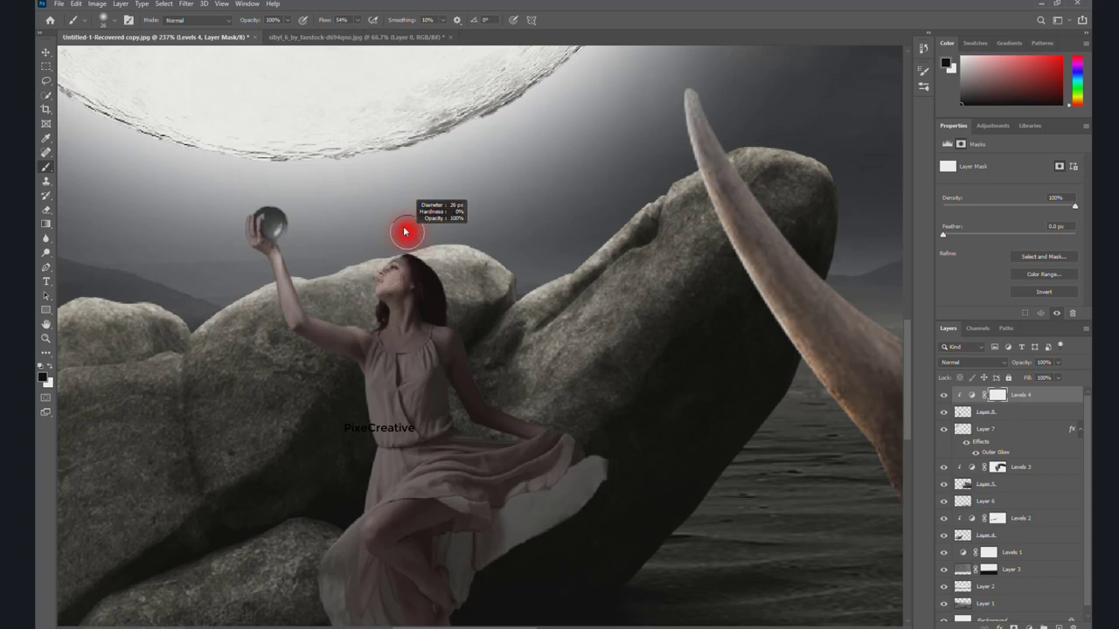
pyautogui.scroll(3, 405, 232)
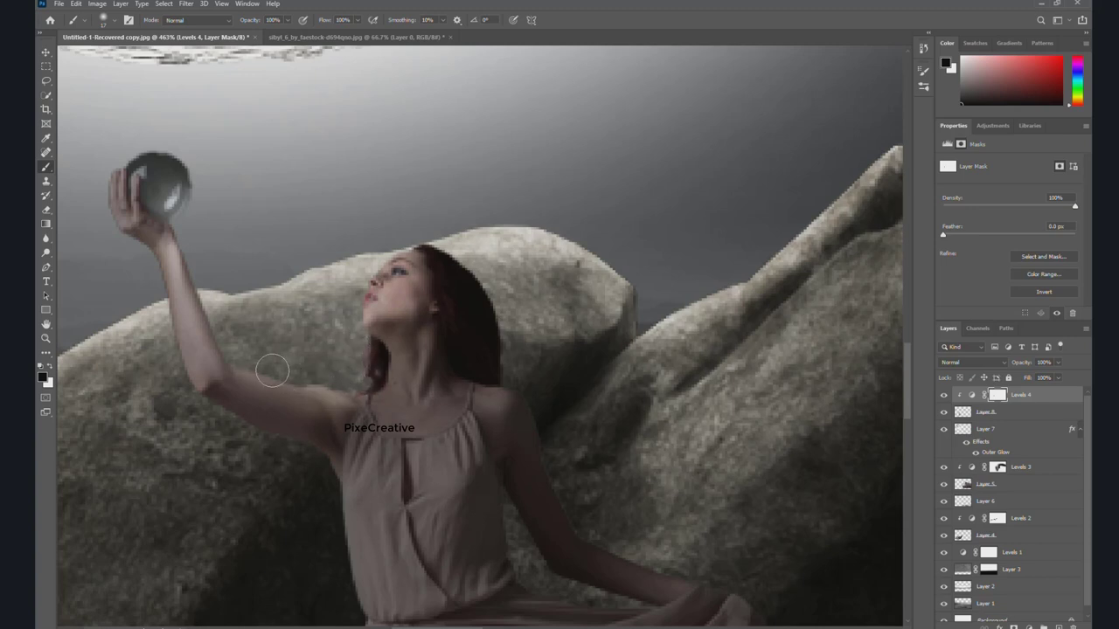
pyautogui.moveTo(188, 208)
pyautogui.mouseDown()
pyautogui.moveTo(136, 218)
pyautogui.moveTo(123, 202)
pyautogui.mouseUp()
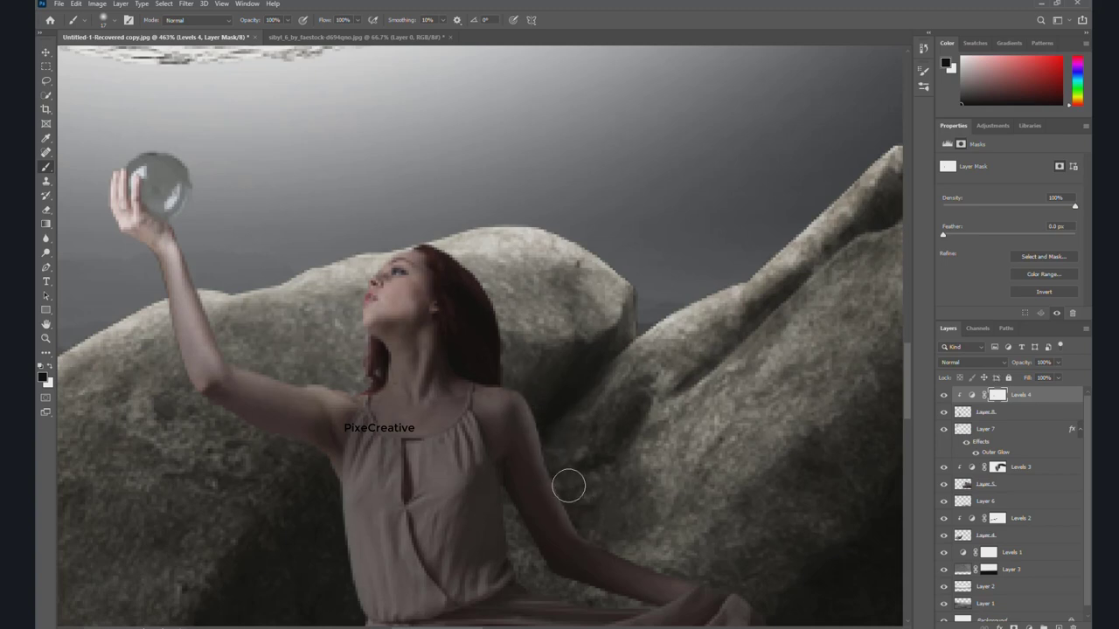
# Try lightening a dress fold on the mask, undo it, and enlarge the brush.
pyautogui.moveTo(603, 533); pyautogui.dragTo(542, 306)
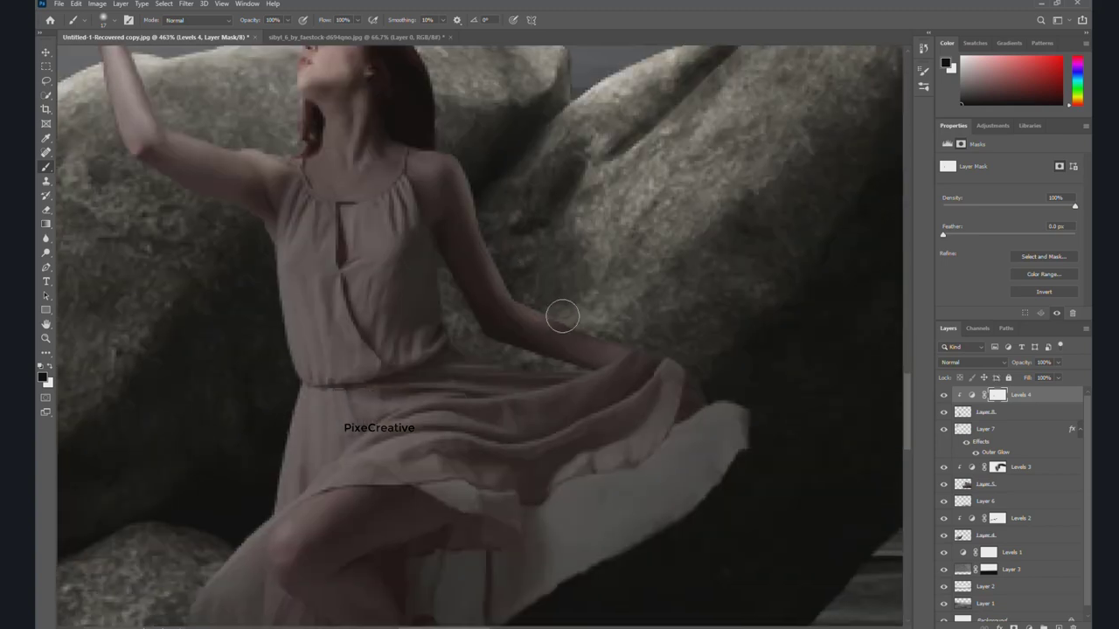
pyautogui.scroll(-2, 577, 271)
pyautogui.scroll(-1, 575, 264)
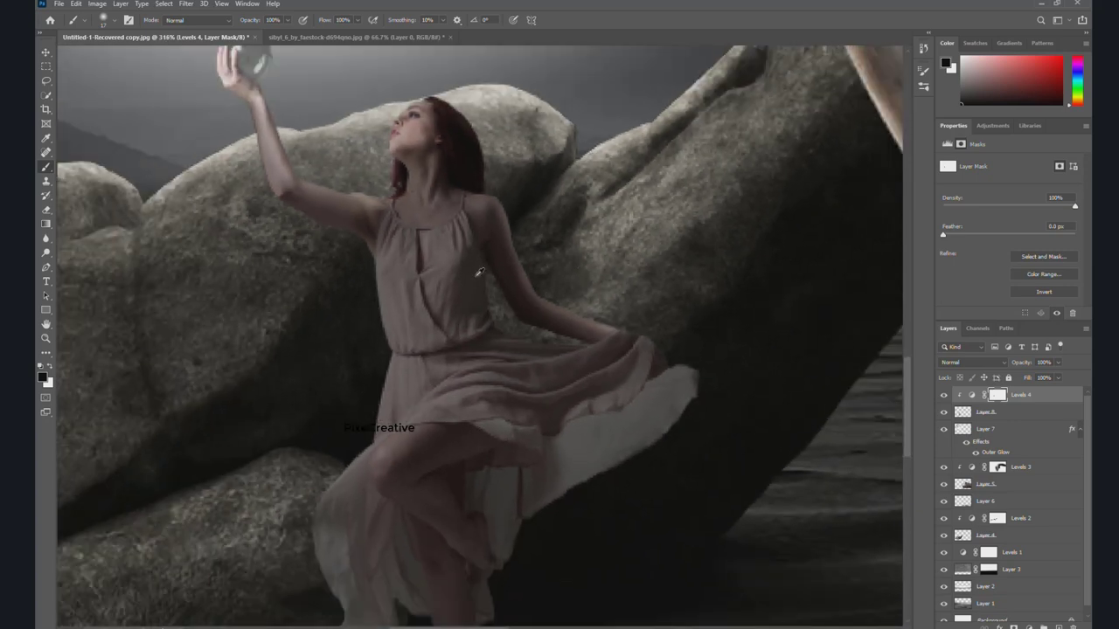
pyautogui.moveTo(464, 380); pyautogui.dragTo(437, 419)
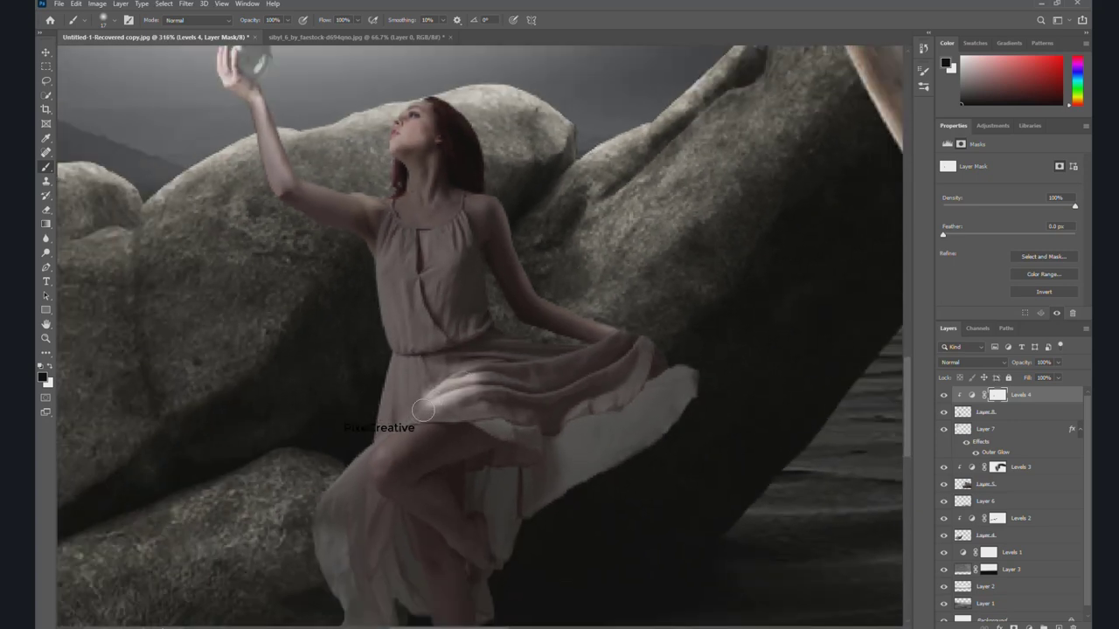
pyautogui.hotkey('ctrl', 'z')
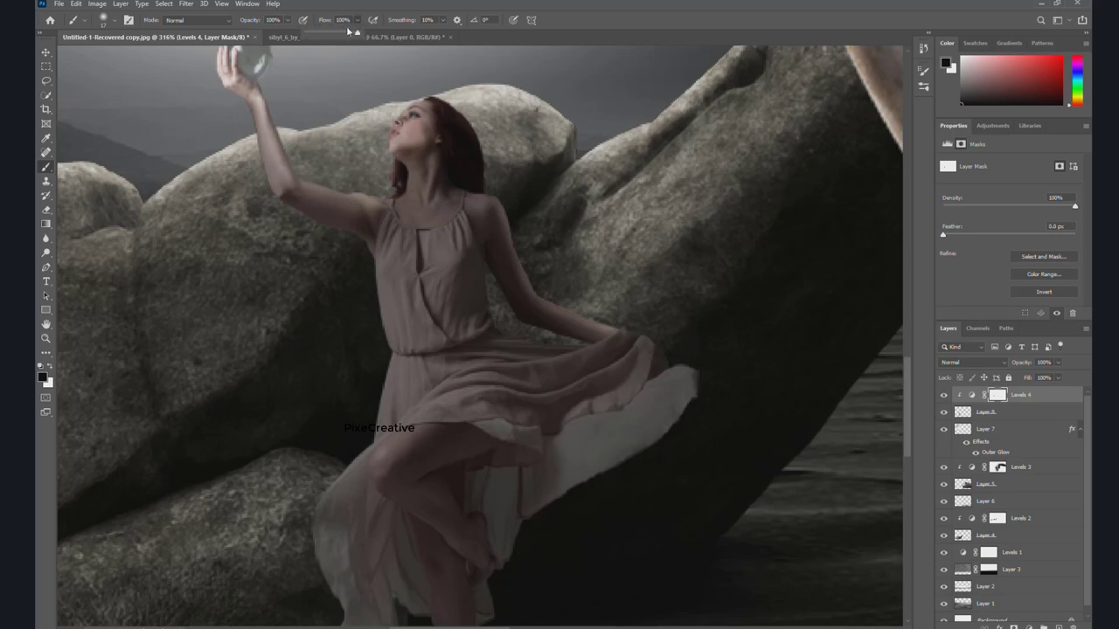
pyautogui.keyDown('alt'); pyautogui.rightClick(362, 224); pyautogui.keyUp('alt')
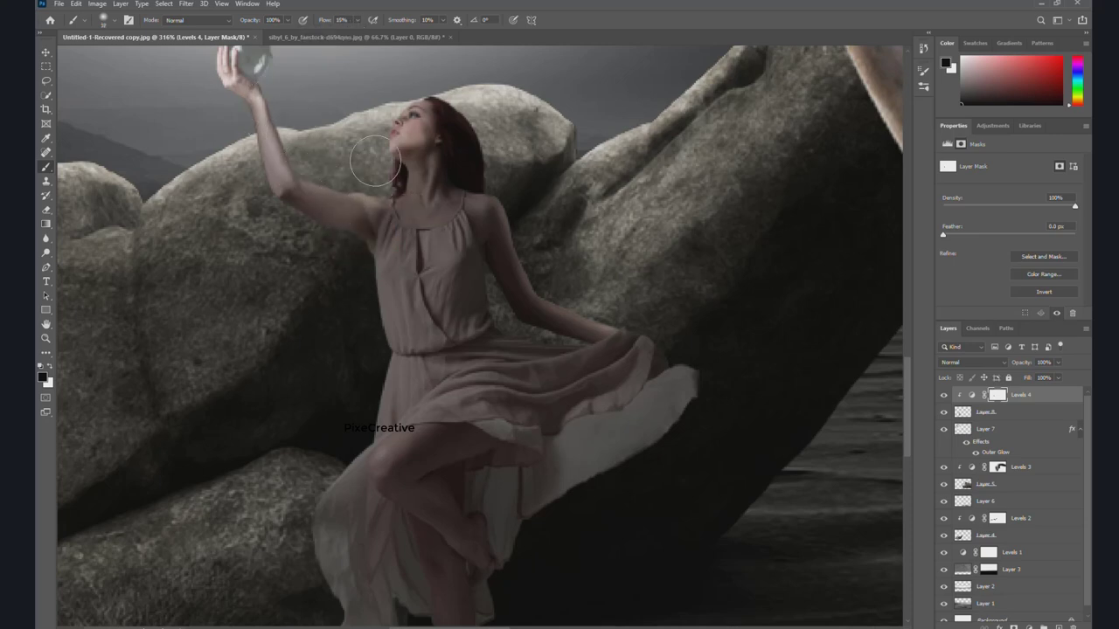
# At about 23% brush flow, paint the Levels 4 mask over the bodice, neck and skirt hem.
pyautogui.click(356, 21)
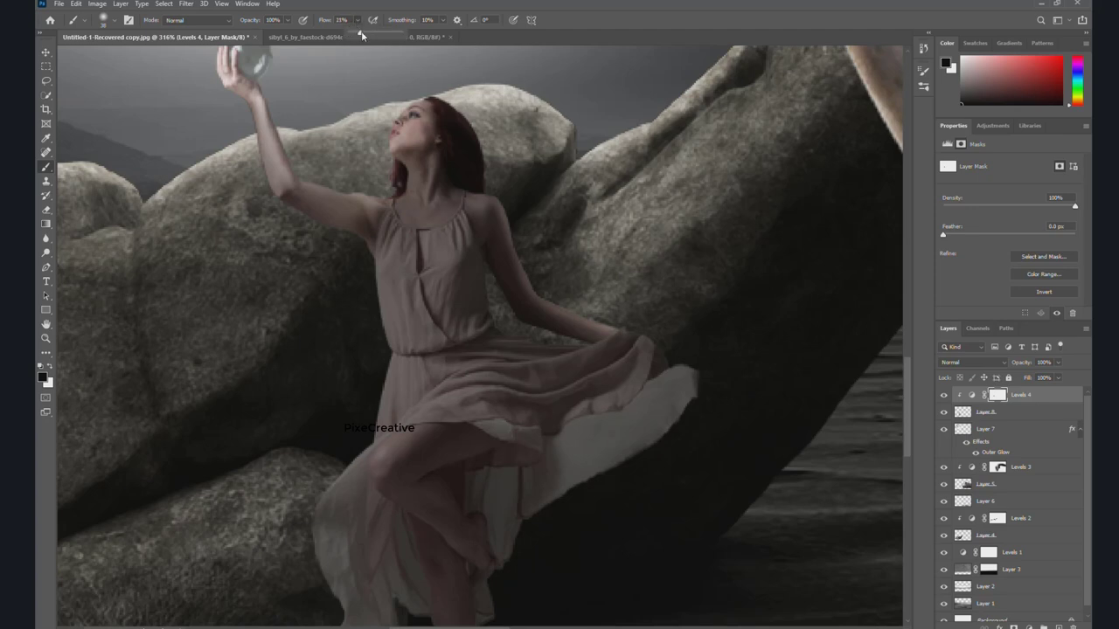
pyautogui.click(405, 123)
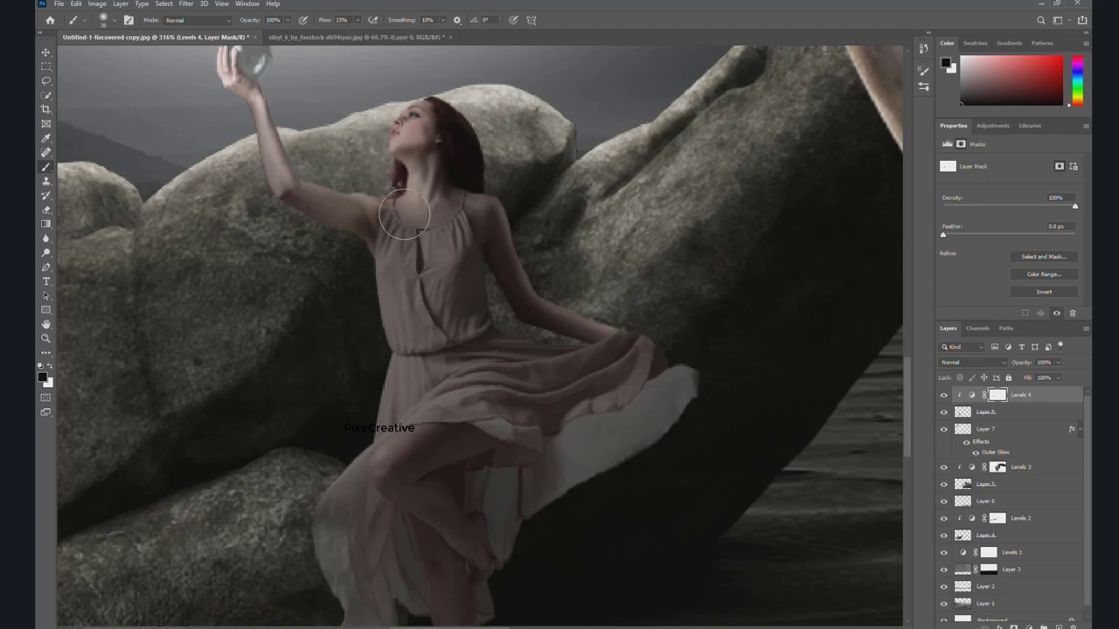
pyautogui.moveTo(392, 225)
pyautogui.mouseDown()
pyautogui.moveTo(492, 386)
pyautogui.moveTo(383, 452)
pyautogui.moveTo(451, 409)
pyautogui.moveTo(403, 213)
pyautogui.moveTo(405, 110)
pyautogui.mouseUp()
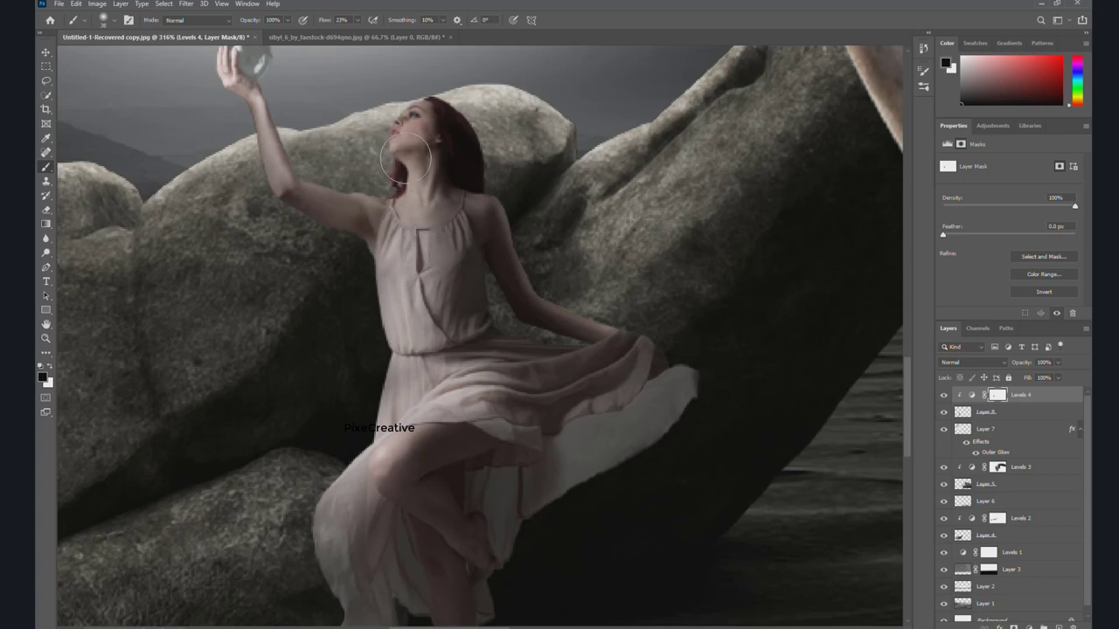
pyautogui.moveTo(459, 381); pyautogui.dragTo(489, 258)
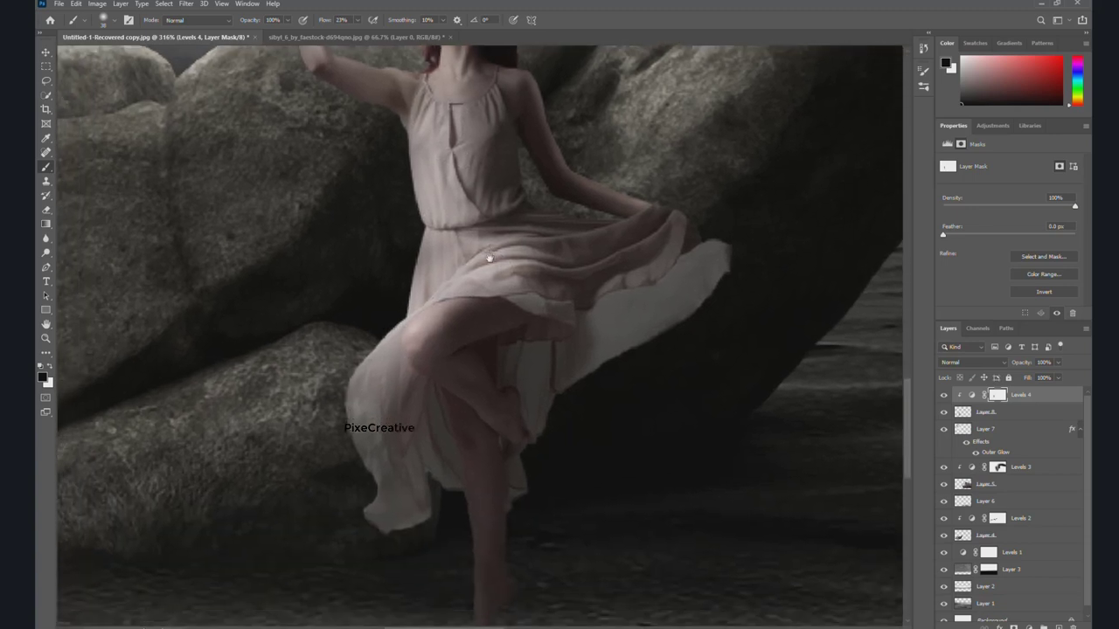
pyautogui.moveTo(436, 301)
pyautogui.mouseDown()
pyautogui.moveTo(364, 462)
pyautogui.moveTo(387, 512)
pyautogui.moveTo(373, 365)
pyautogui.mouseUp()
pyautogui.moveTo(444, 307); pyautogui.dragTo(418, 320)
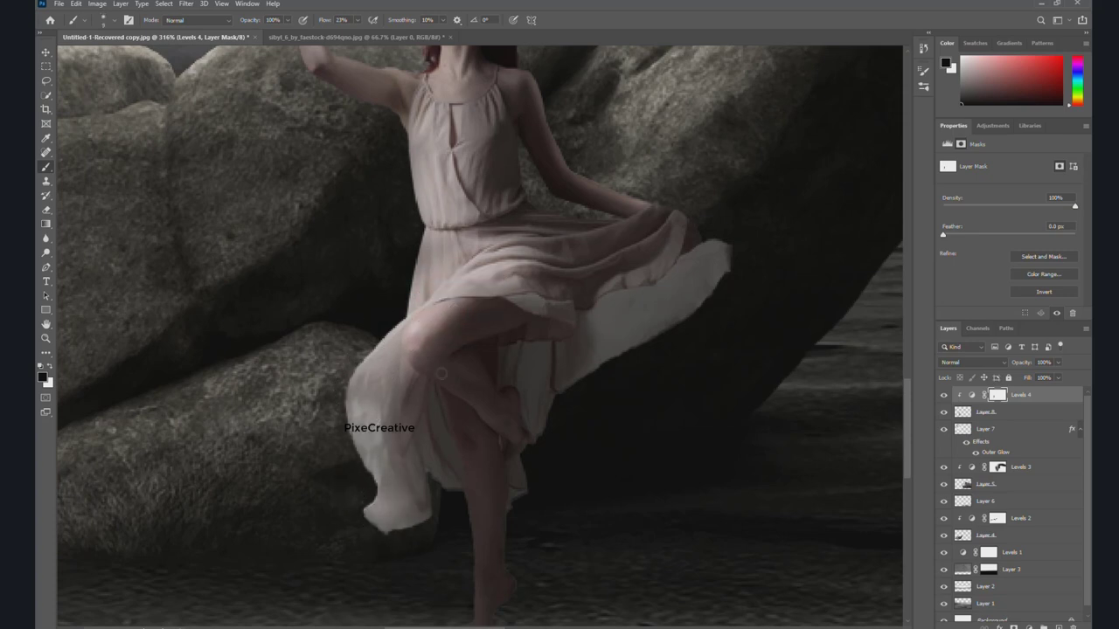
pyautogui.click(48, 253)
# Dodge midtones at 50% exposure on Layer 8 over the arm, forearm, knee, lower leg and dress edge.
pyautogui.scroll(5, 437, 262)
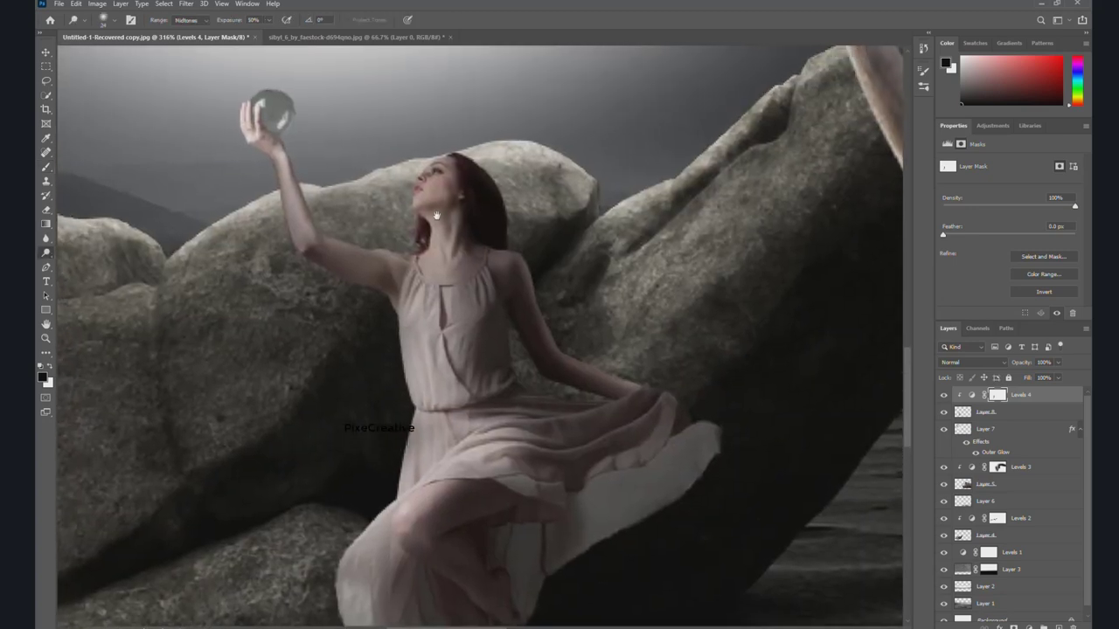
pyautogui.click(1013, 414)
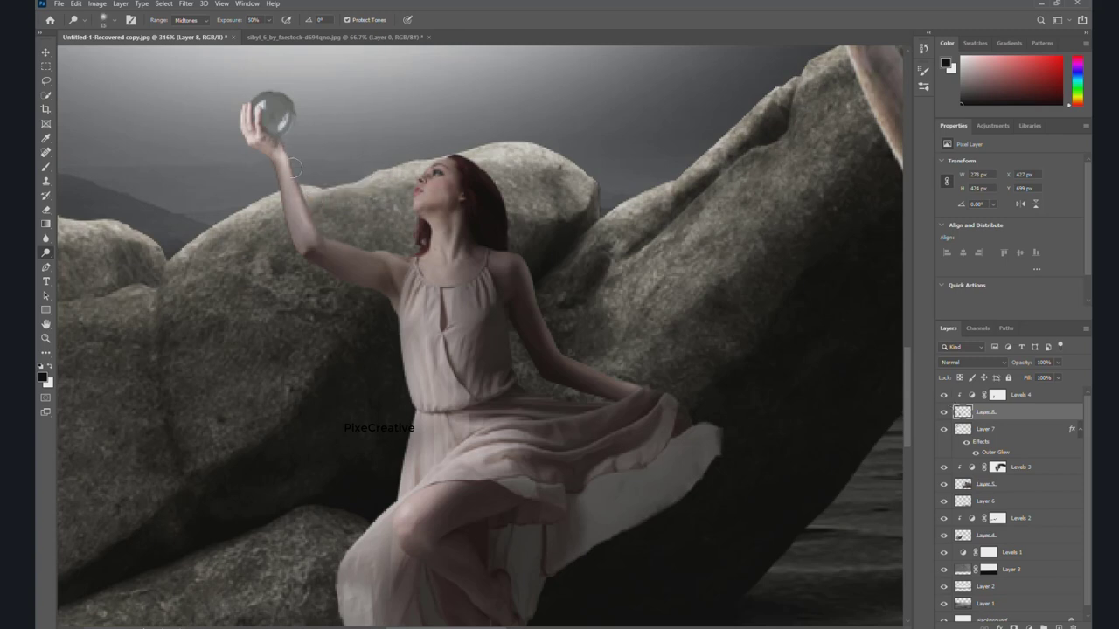
pyautogui.moveTo(288, 162)
pyautogui.mouseDown()
pyautogui.moveTo(317, 235)
pyautogui.moveTo(358, 252)
pyautogui.moveTo(408, 260)
pyautogui.moveTo(430, 218)
pyautogui.moveTo(412, 185)
pyautogui.mouseUp()
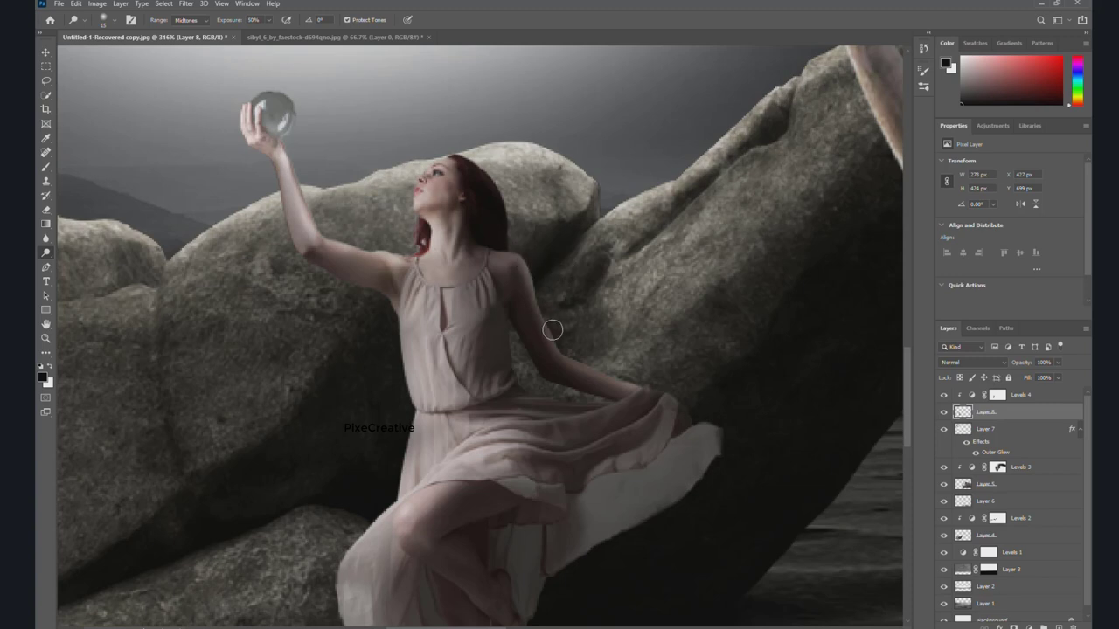
pyautogui.moveTo(544, 332); pyautogui.dragTo(660, 383)
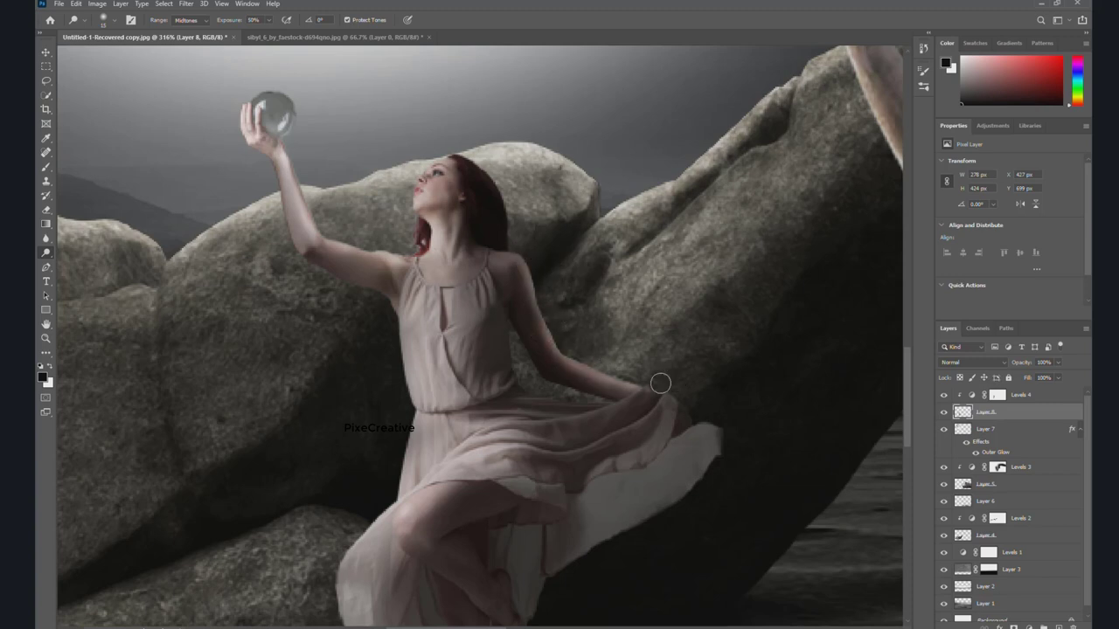
pyautogui.scroll(-2, 660, 382)
pyautogui.scroll(-2, 612, 349)
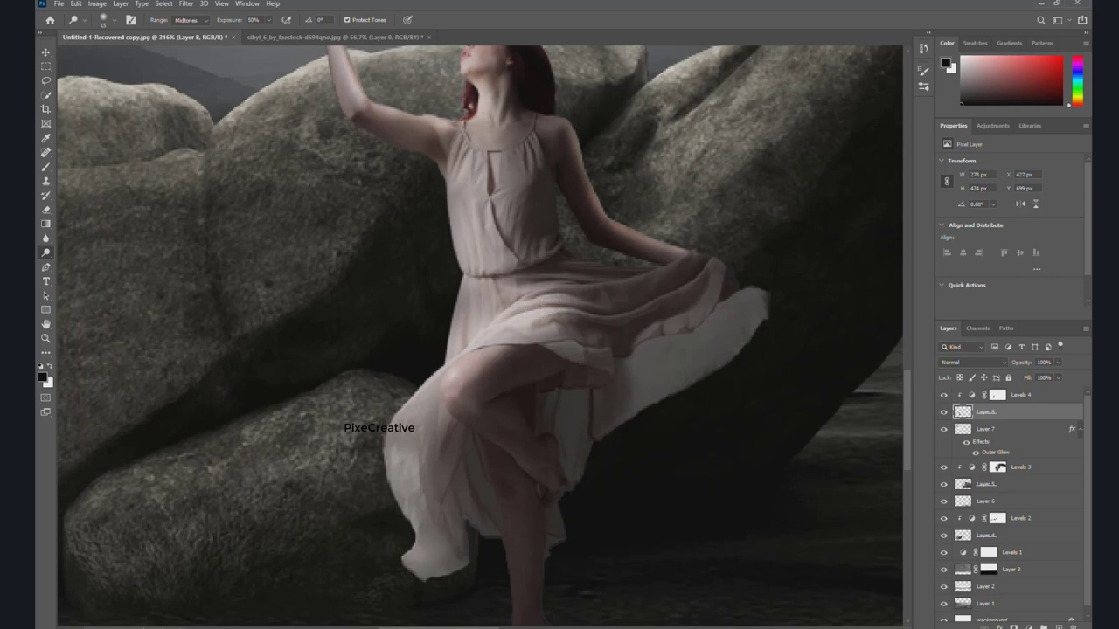
pyautogui.moveTo(466, 364); pyautogui.dragTo(470, 418)
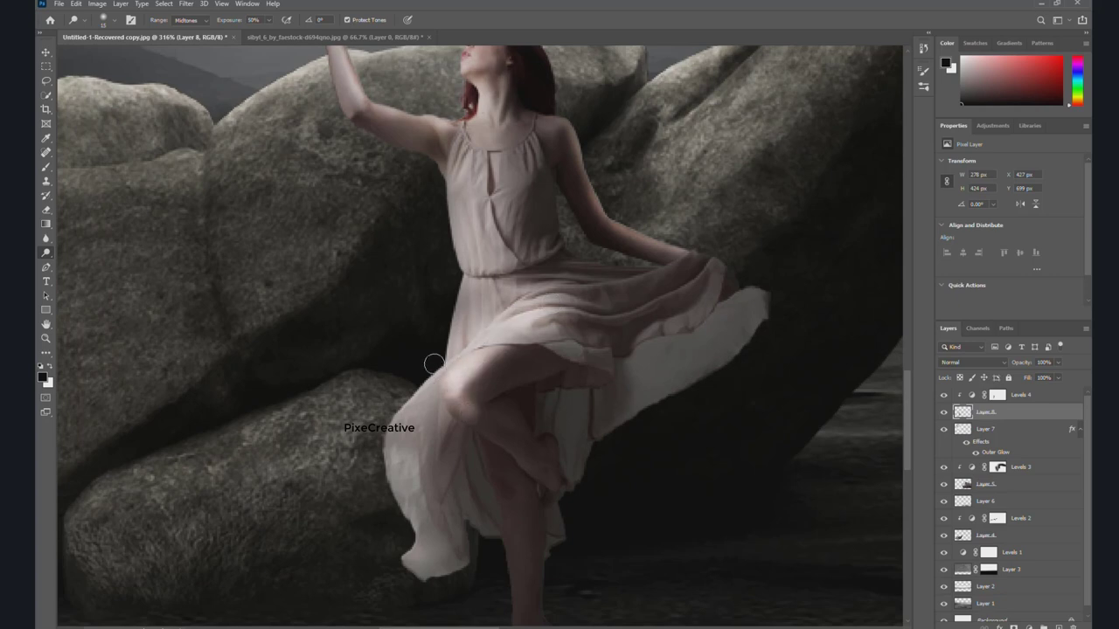
pyautogui.moveTo(433, 364)
pyautogui.mouseDown()
pyautogui.moveTo(392, 452)
pyautogui.moveTo(419, 591)
pyautogui.mouseUp()
pyautogui.scroll(-1, 503, 404)
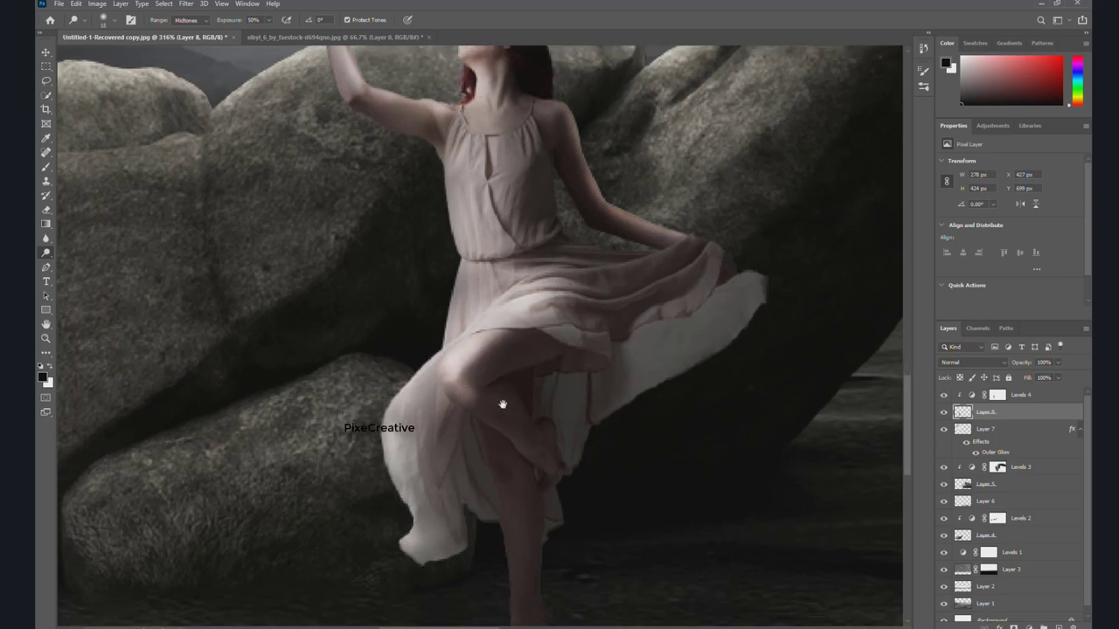
pyautogui.moveTo(502, 404); pyautogui.dragTo(468, 301)
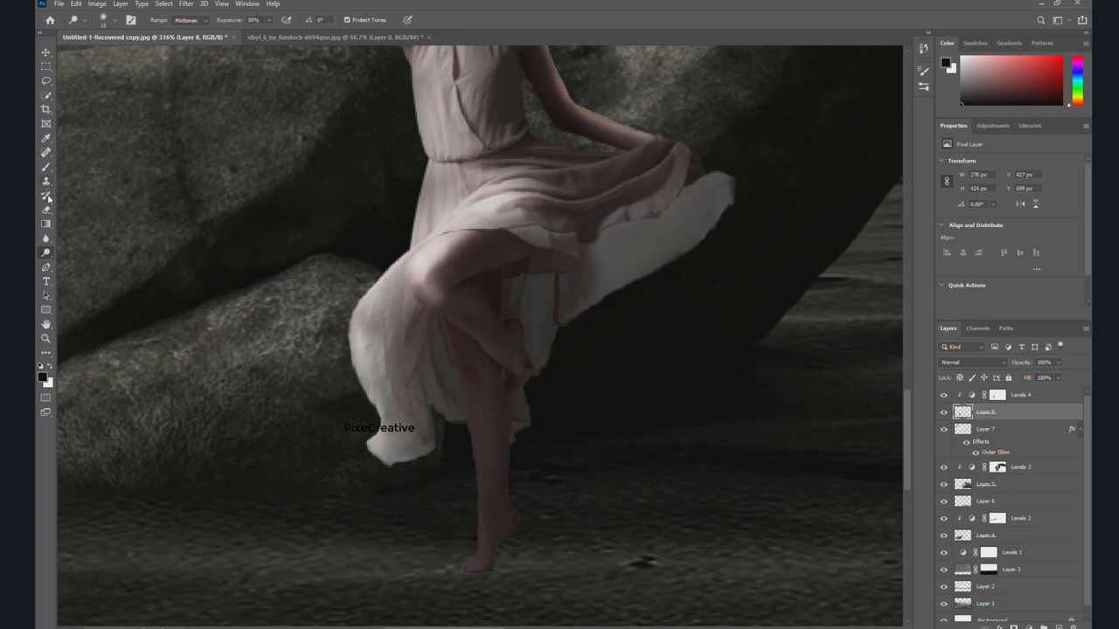
pyautogui.click(47, 168)
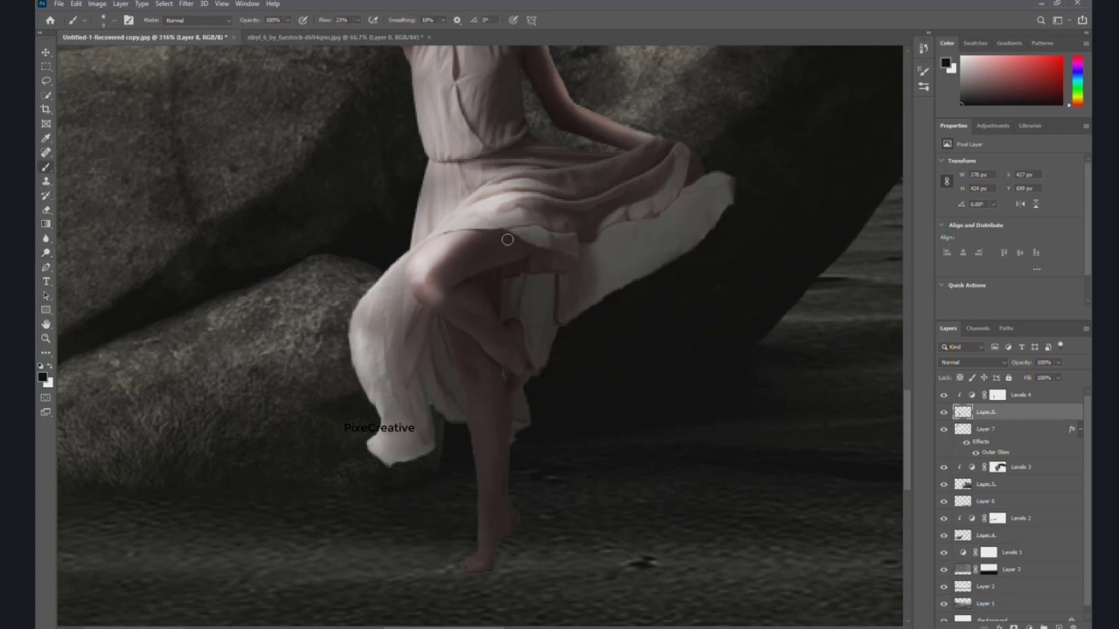
pyautogui.click(998, 398)
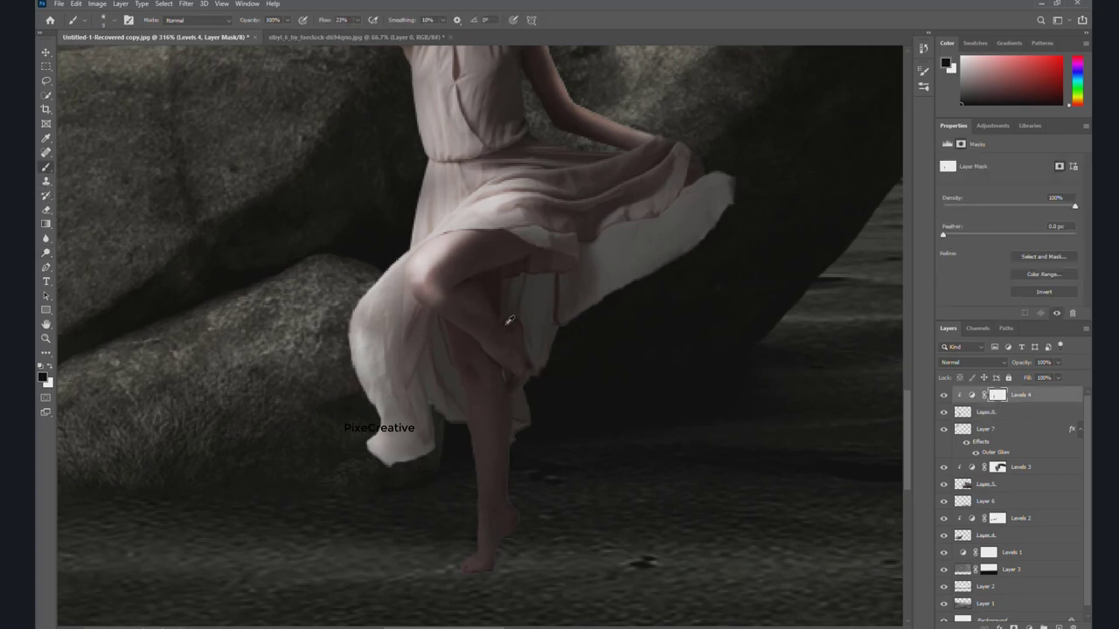
pyautogui.moveTo(595, 257); pyautogui.dragTo(717, 202)
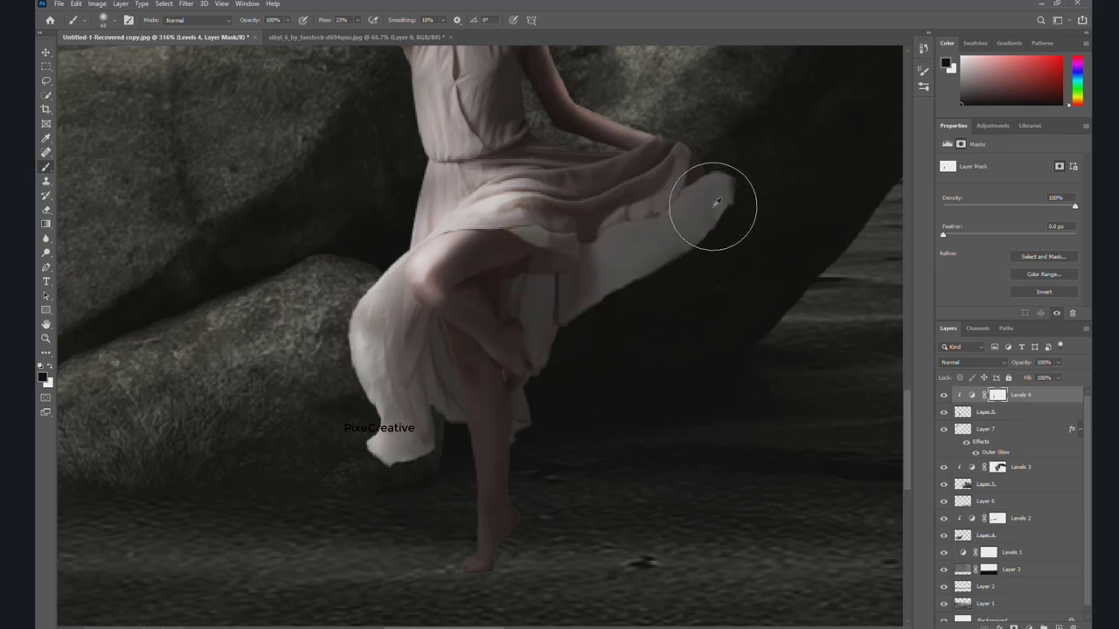
pyautogui.hotkey('ctrl', 'z')
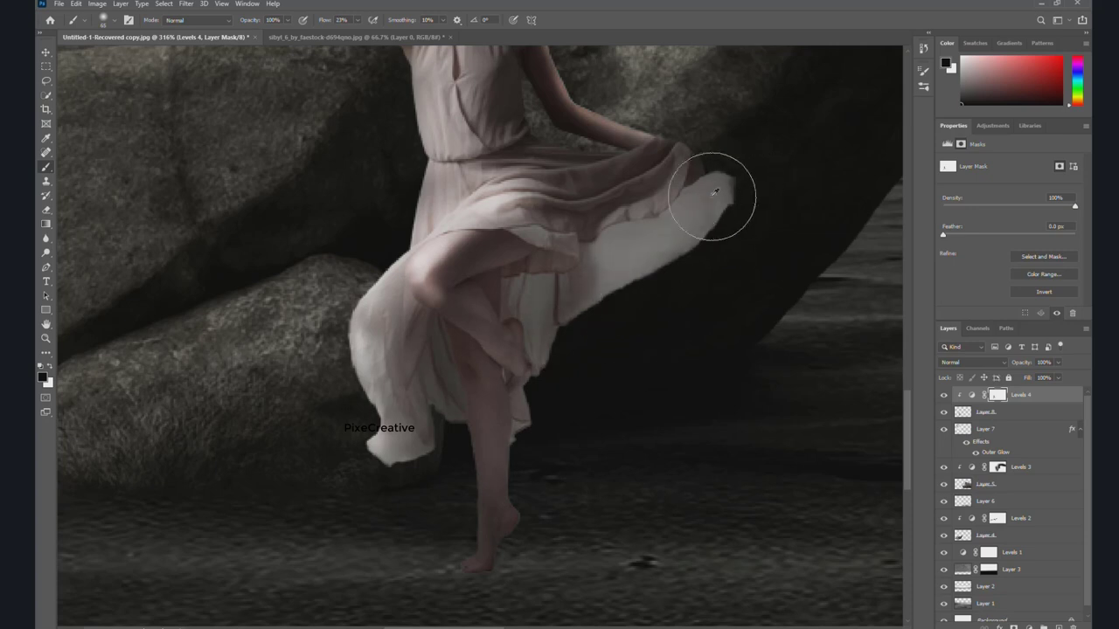
pyautogui.scroll(-6, 624, 217)
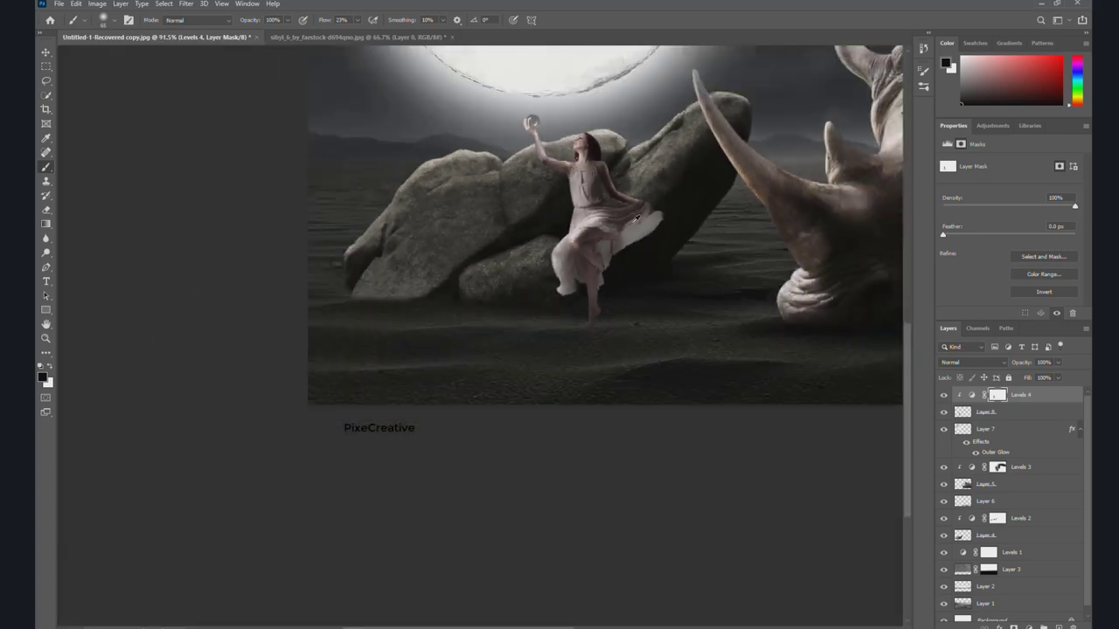
pyautogui.scroll(-2, 635, 218)
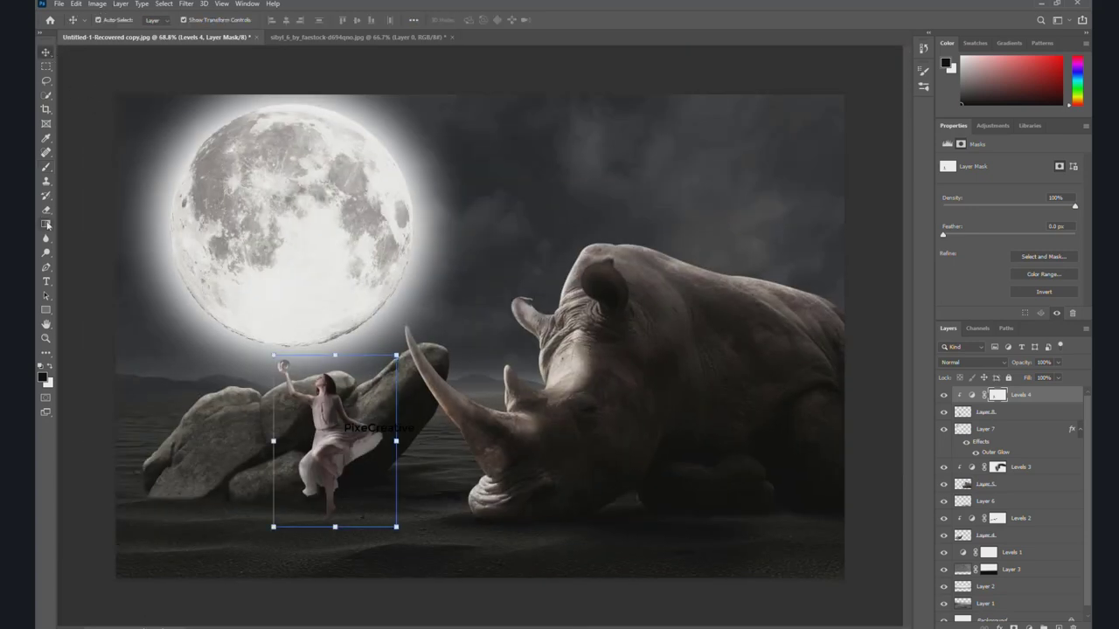
pyautogui.click(1002, 398)
pyautogui.click(1003, 409)
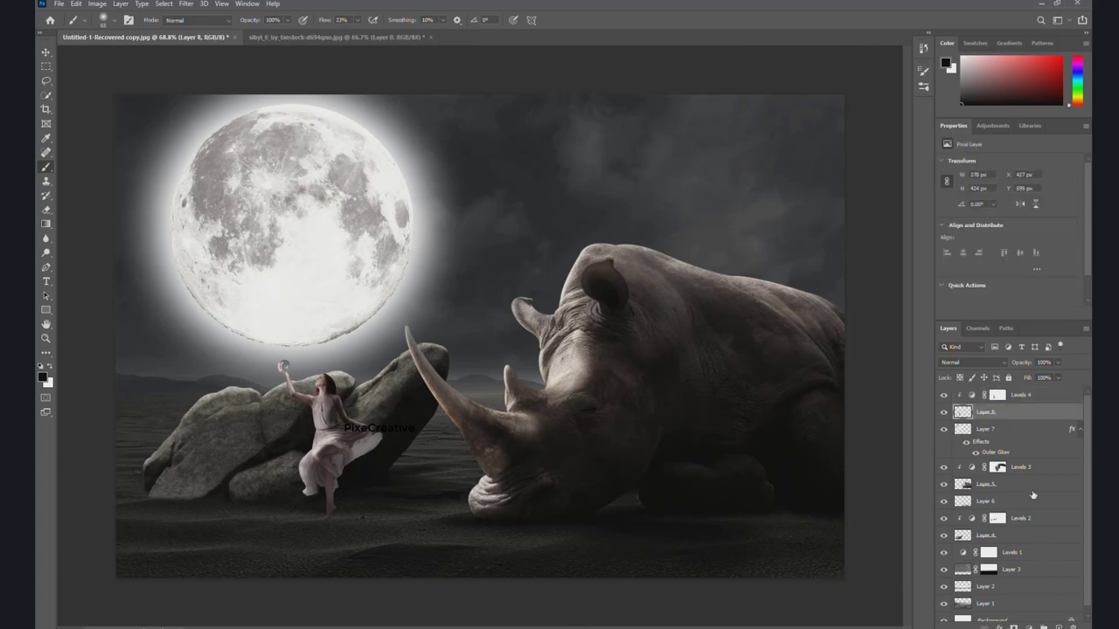
# Add a new empty Layer 9 above Layer 7 for the foot shadow.
pyautogui.click(1021, 429)
pyautogui.hotkey('ctrl', 'shift', 'alt', 'n')
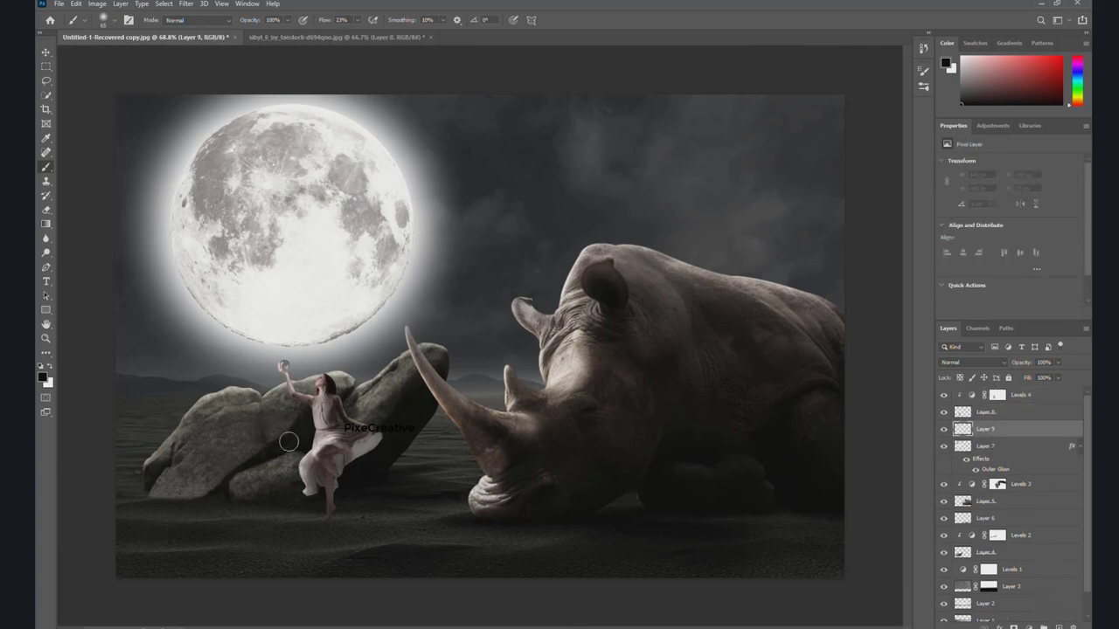
pyautogui.scroll(2, 262, 437)
pyautogui.scroll(2, 287, 457)
pyautogui.scroll(2, 332, 349)
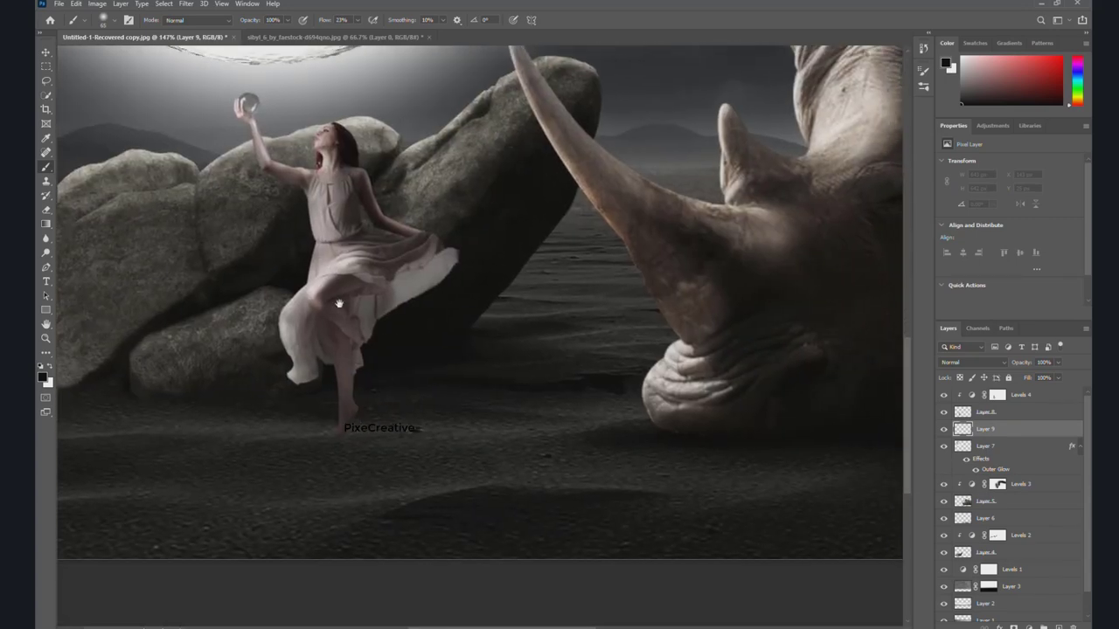
pyautogui.scroll(2, 356, 397)
pyautogui.scroll(1, 356, 398)
# Dab a dark shadow under the foot with a small soft brush, undoing the stray ground stroke.
pyautogui.keyDown('alt'); pyautogui.rightClick(340, 429); pyautogui.keyUp('alt')
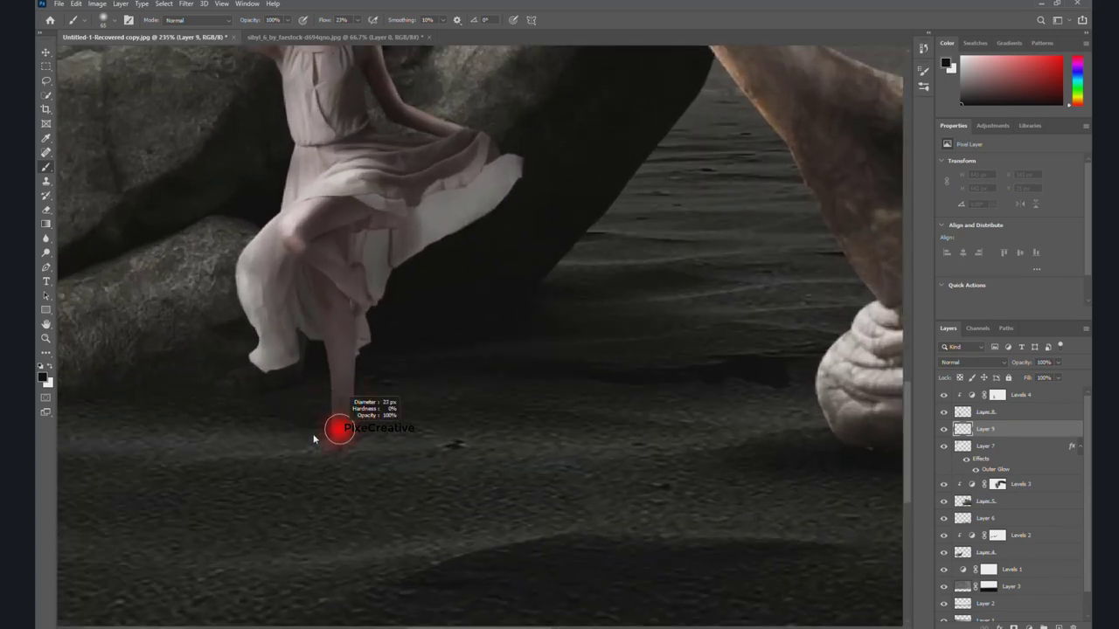
pyautogui.click(326, 444)
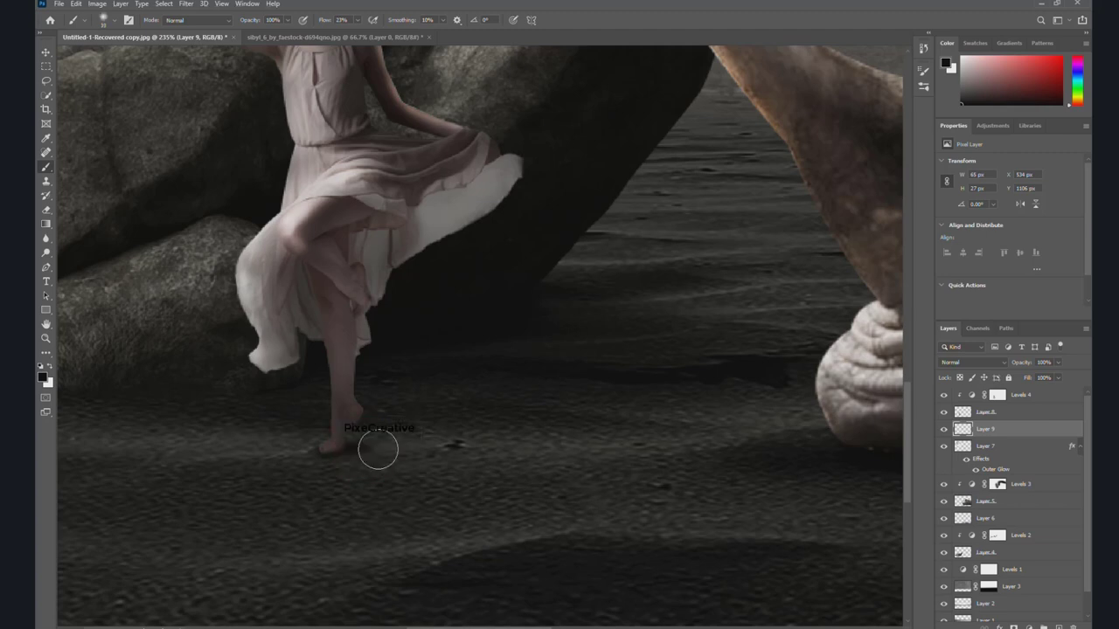
pyautogui.moveTo(377, 449); pyautogui.dragTo(519, 464)
pyautogui.moveTo(420, 477); pyautogui.dragTo(786, 551)
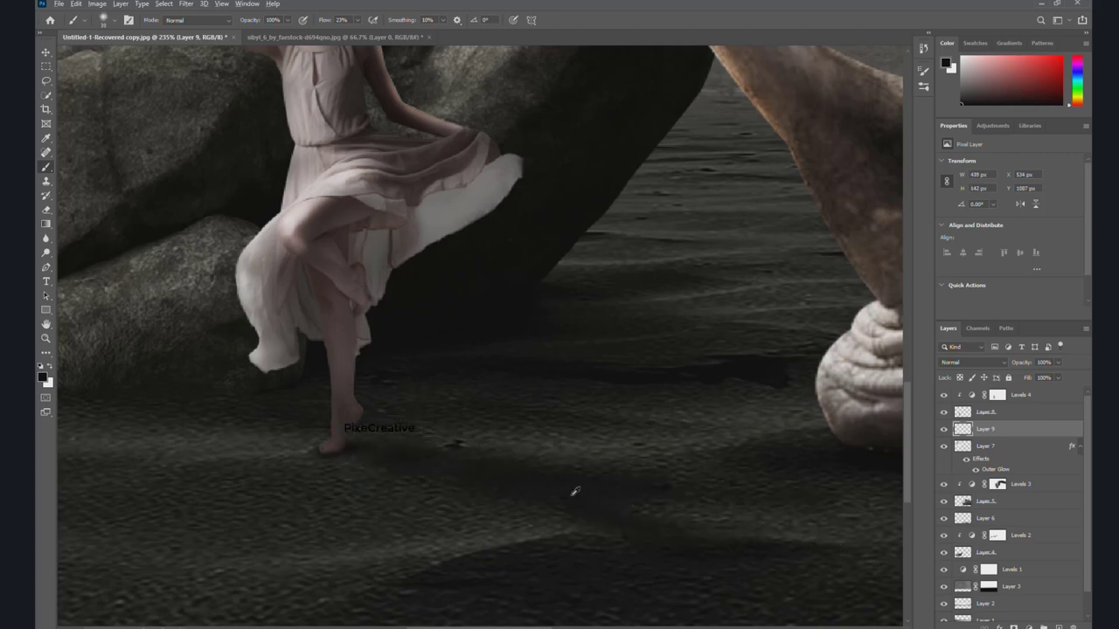
pyautogui.hotkey('ctrl', 'z')
# Lower the brush flow to 6% and paint a faint shadow on the sand below the foot.
pyautogui.click(357, 20)
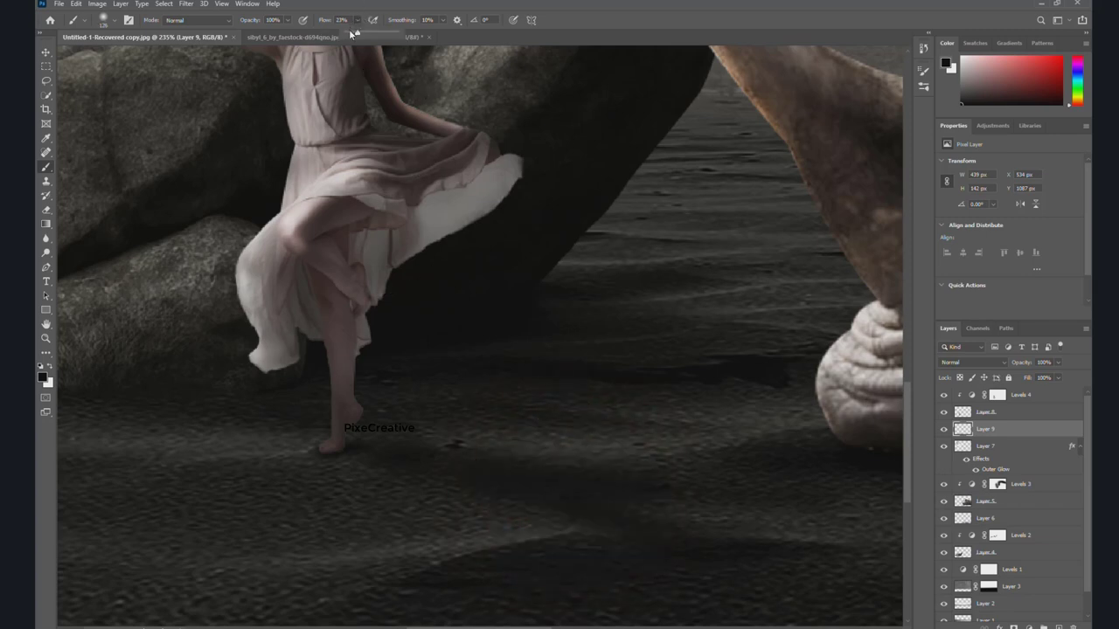
pyautogui.moveTo(351, 33); pyautogui.dragTo(340, 33)
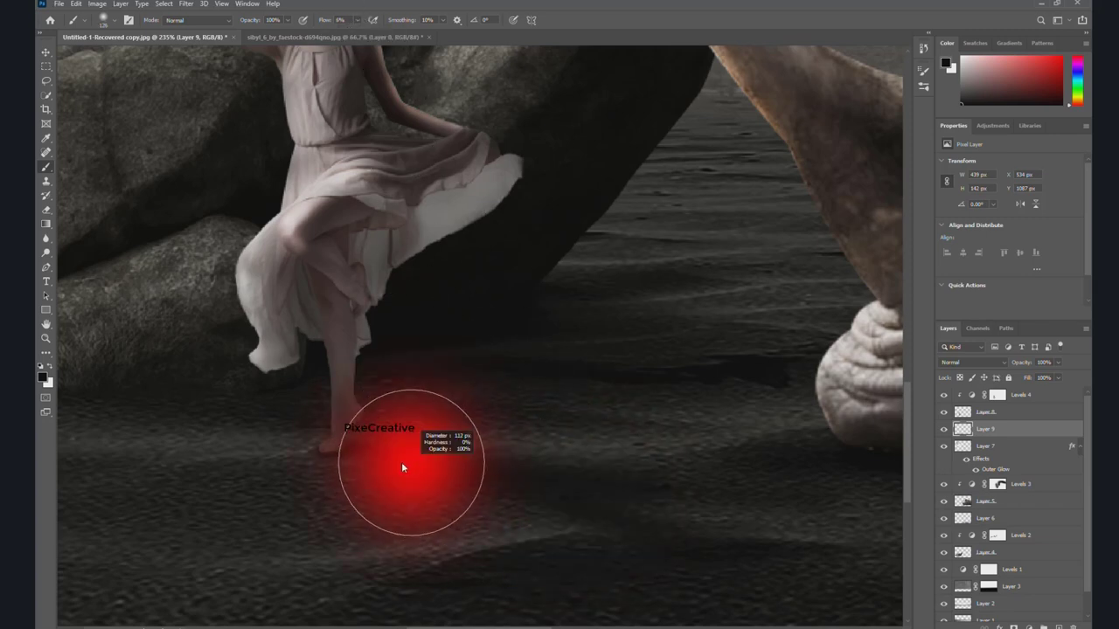
pyautogui.moveTo(401, 461); pyautogui.dragTo(369, 458)
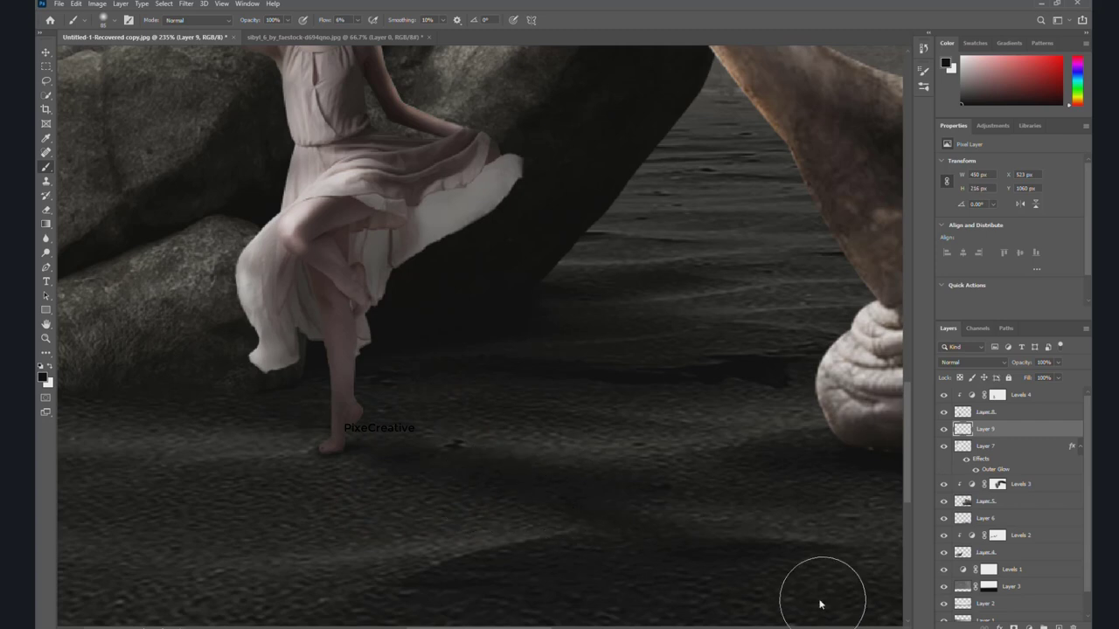
pyautogui.moveTo(889, 536); pyautogui.dragTo(665, 505)
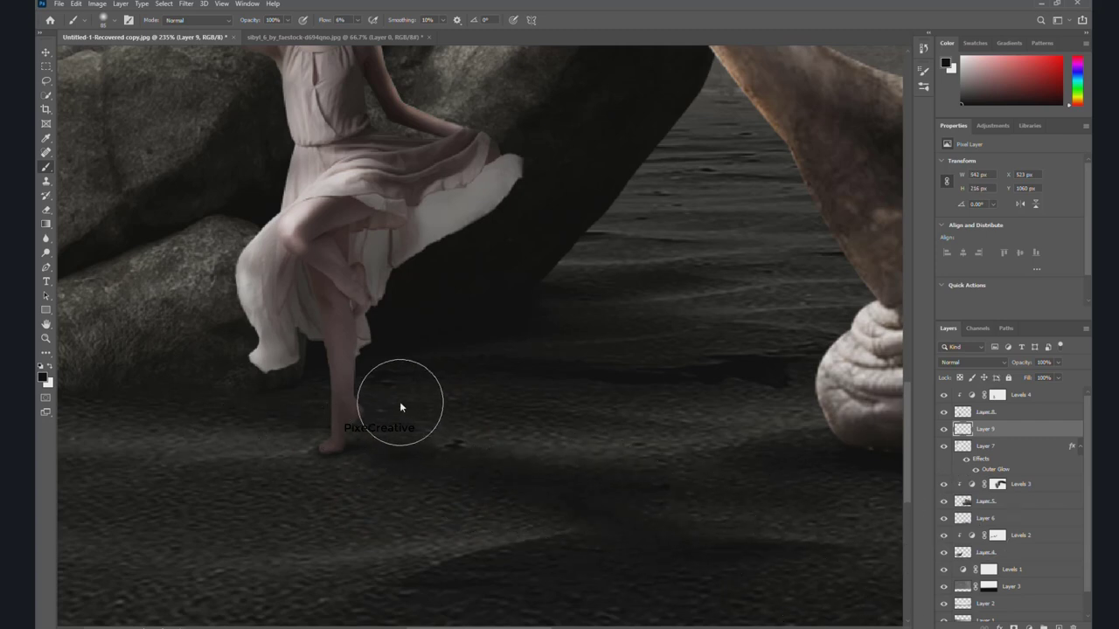
# Resize the brush to about 26 px, fit the image on screen, and ready Dodge on Layer 8.
pyautogui.moveTo(385, 400); pyautogui.dragTo(345, 404)
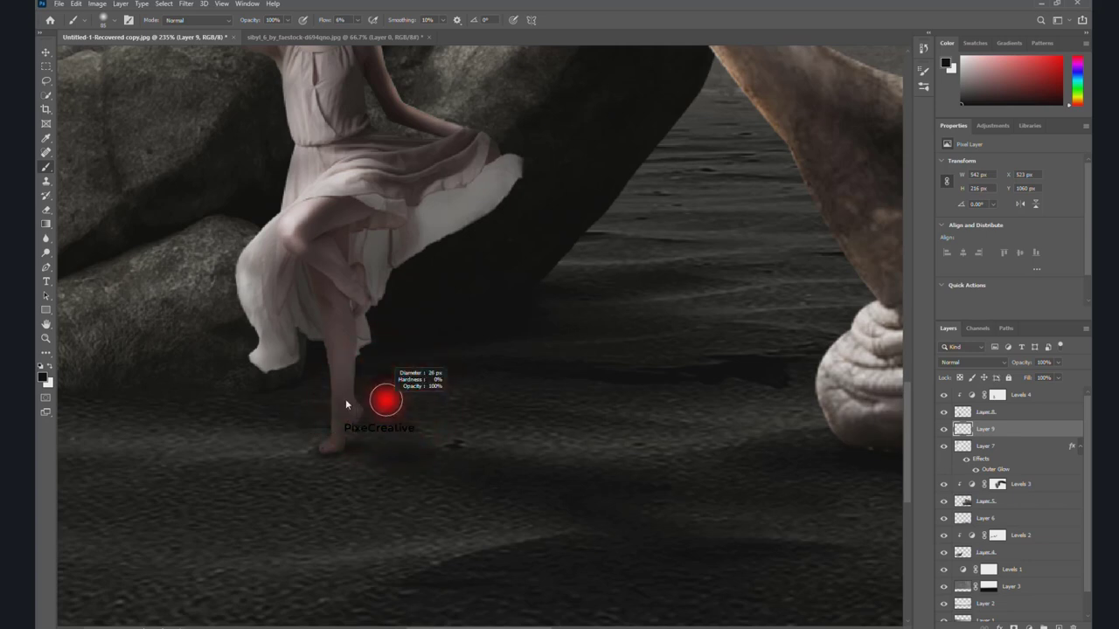
pyautogui.hotkey('ctrl', '0')
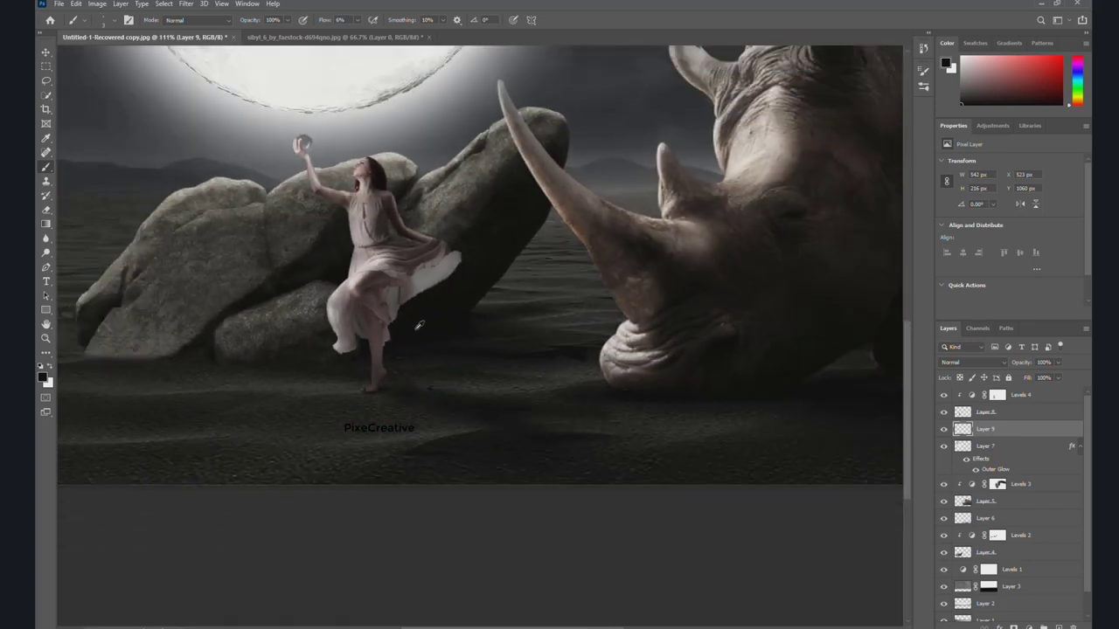
pyautogui.scroll(1, 418, 325)
pyautogui.scroll(2, 419, 325)
pyautogui.scroll(1, 418, 325)
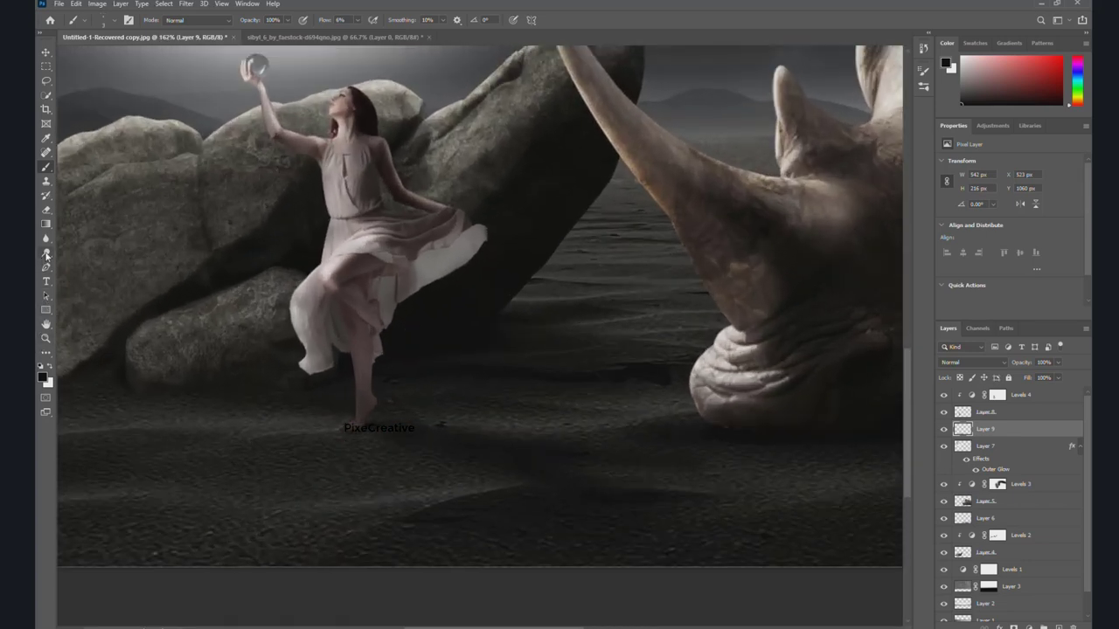
pyautogui.click(46, 253)
pyautogui.click(1017, 418)
pyautogui.scroll(4, 364, 442)
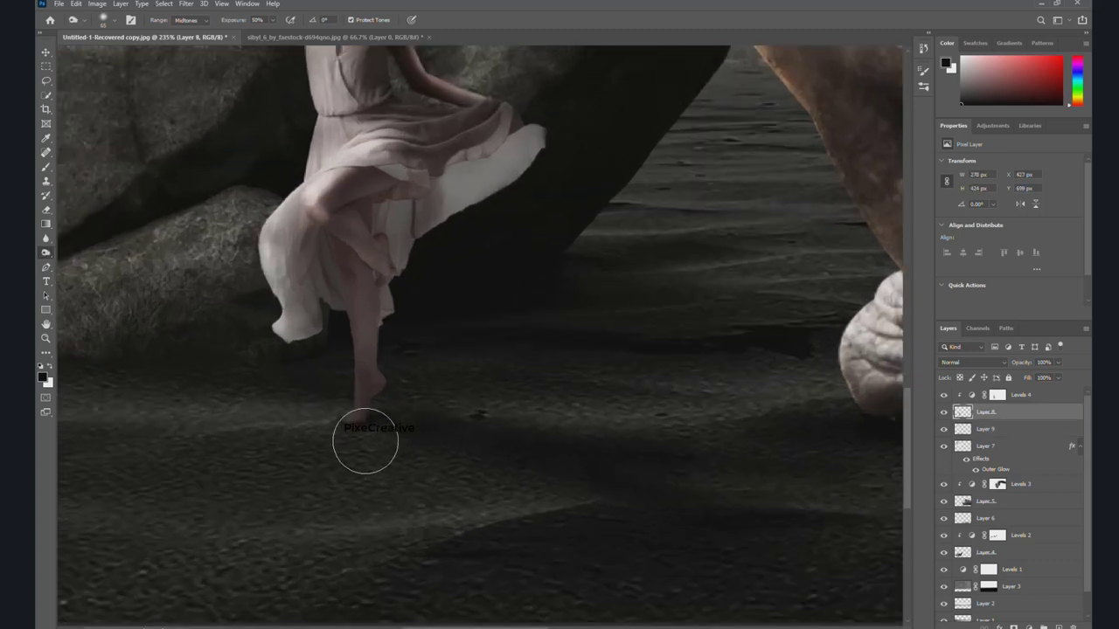
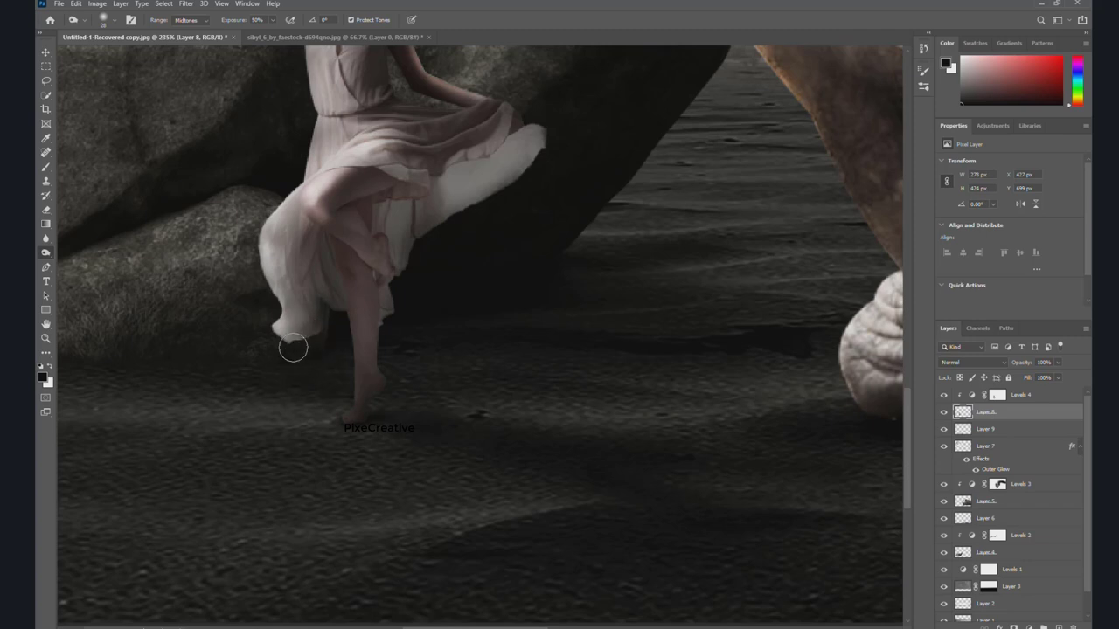
# Fit the whole composite in the window and select the Levels 4 adjustment layer.
pyautogui.moveTo(398, 266); pyautogui.dragTo(412, 397)
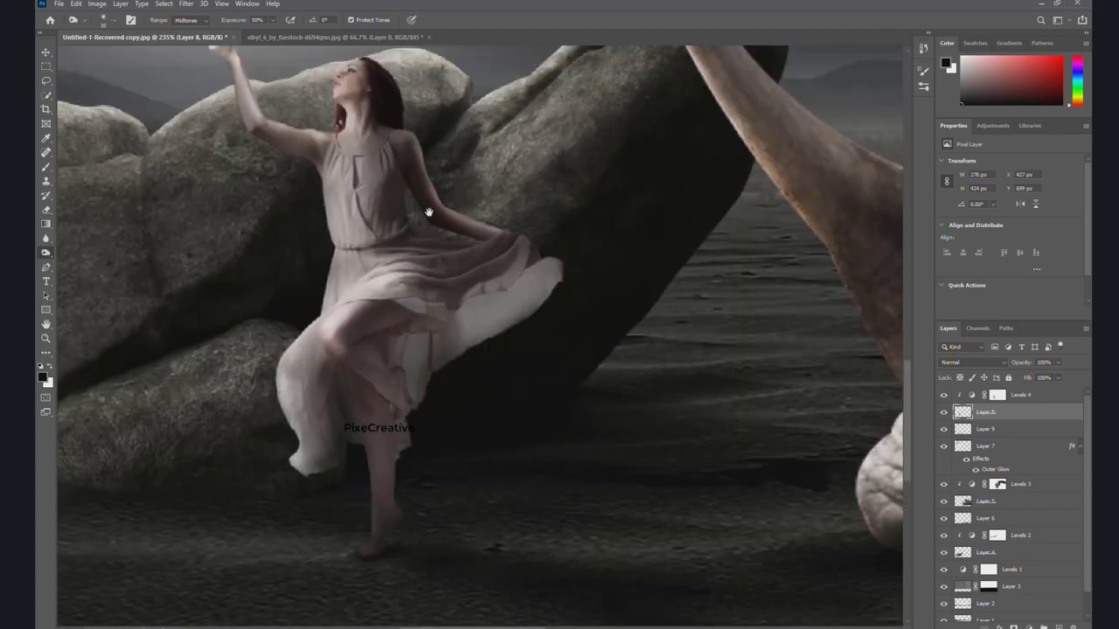
pyautogui.moveTo(428, 212); pyautogui.dragTo(432, 263)
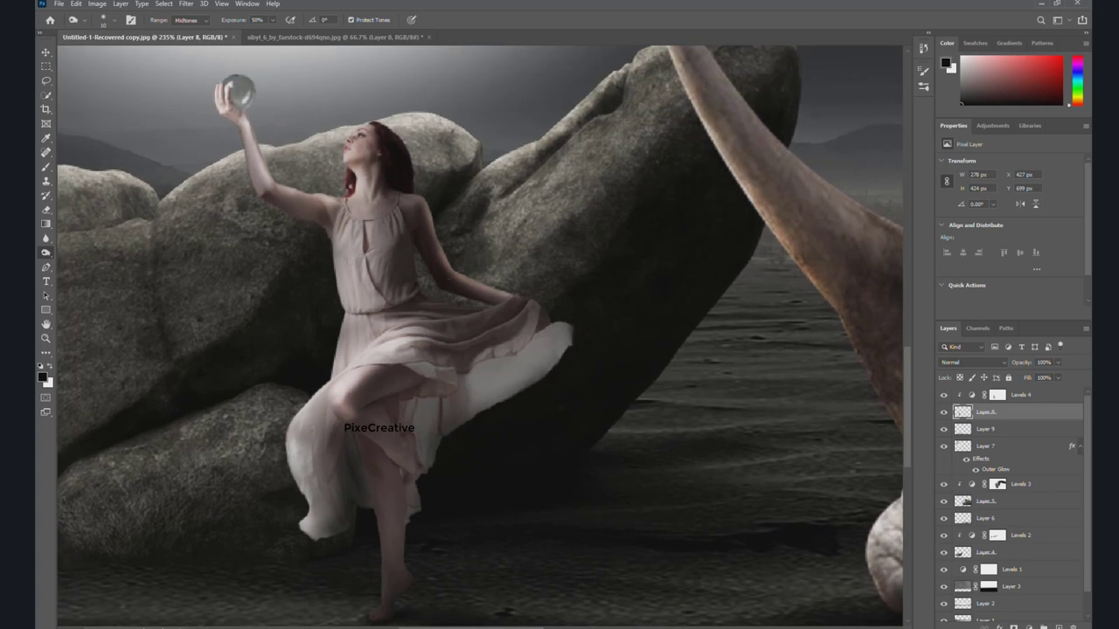
pyautogui.hotkey('ctrl', '0')
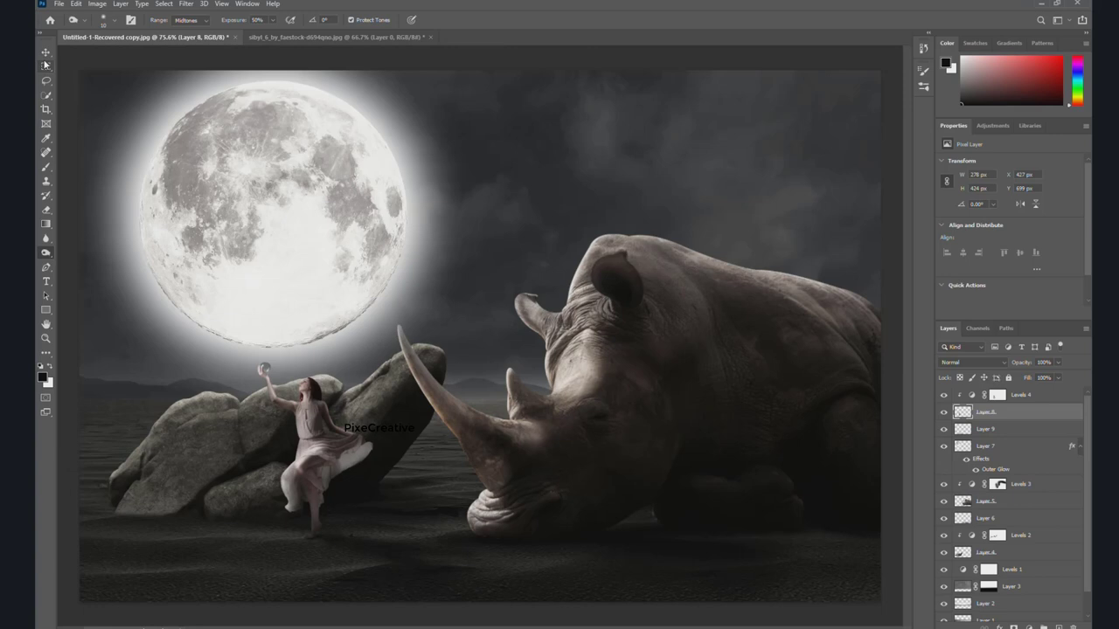
pyautogui.click(46, 53)
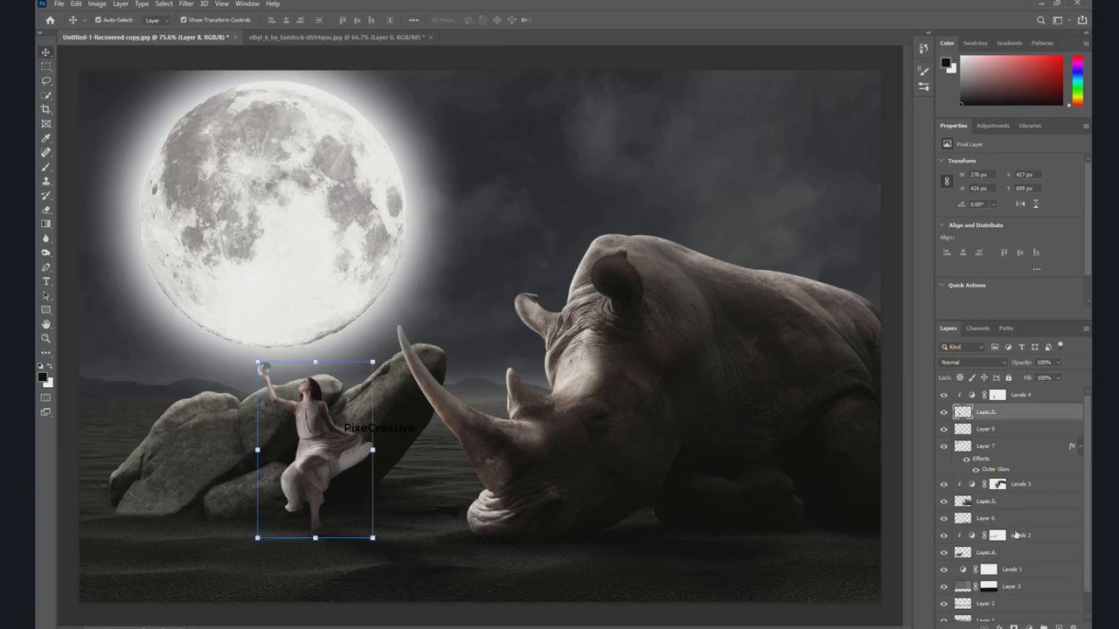
pyautogui.click(1023, 398)
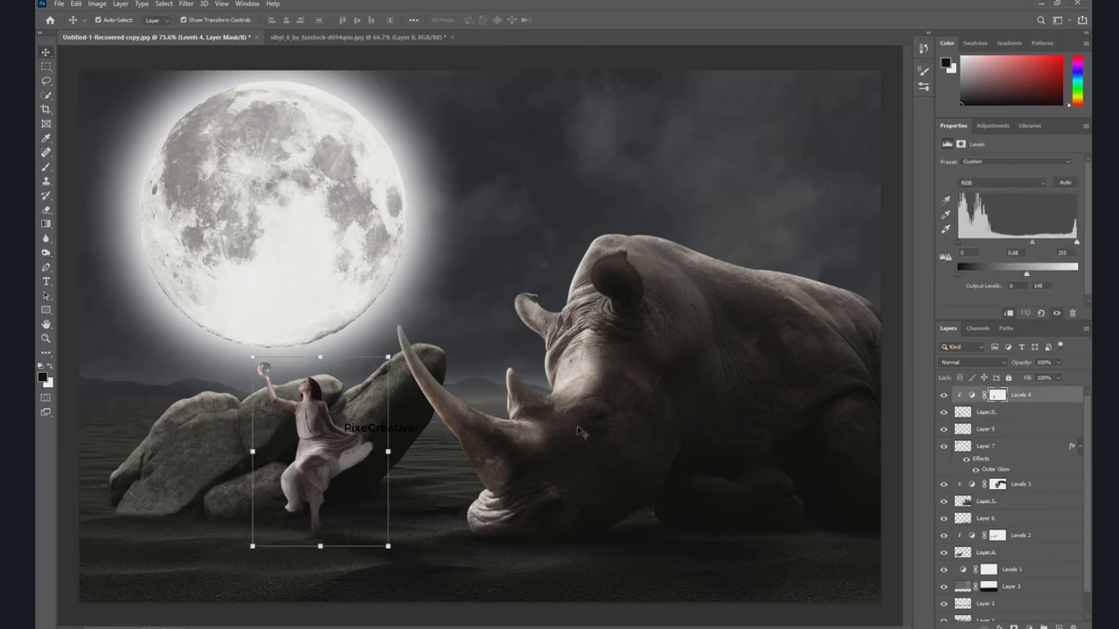
# Add Layer 10 and trace the glass ball with a Pen path, converted to a selection.
pyautogui.hotkey('ctrl', 'shift', 'alt', 'n')
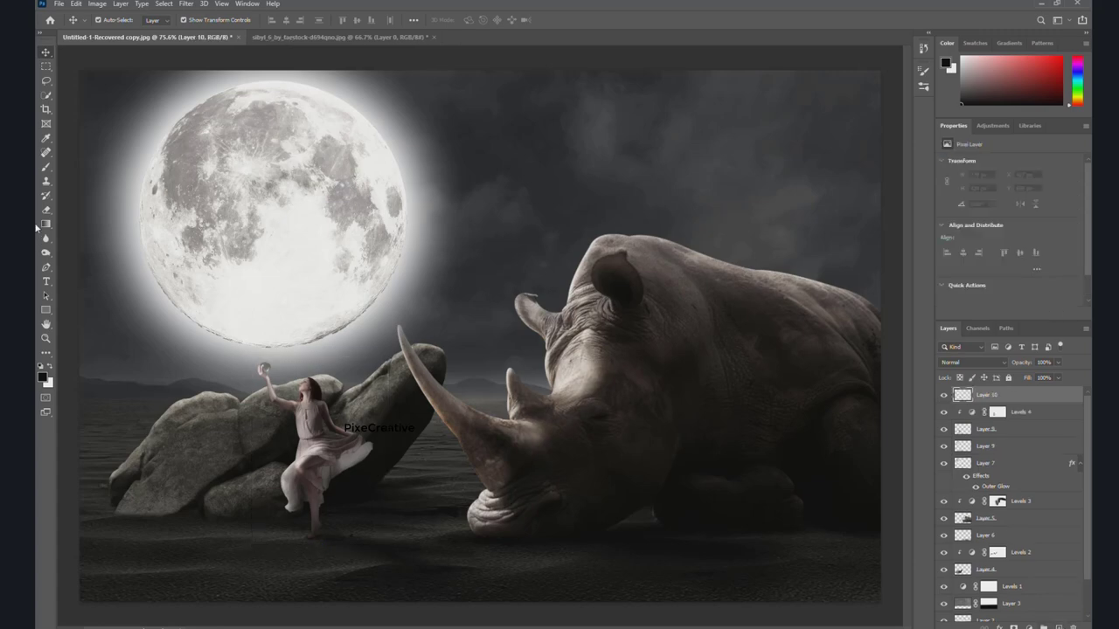
pyautogui.click(47, 267)
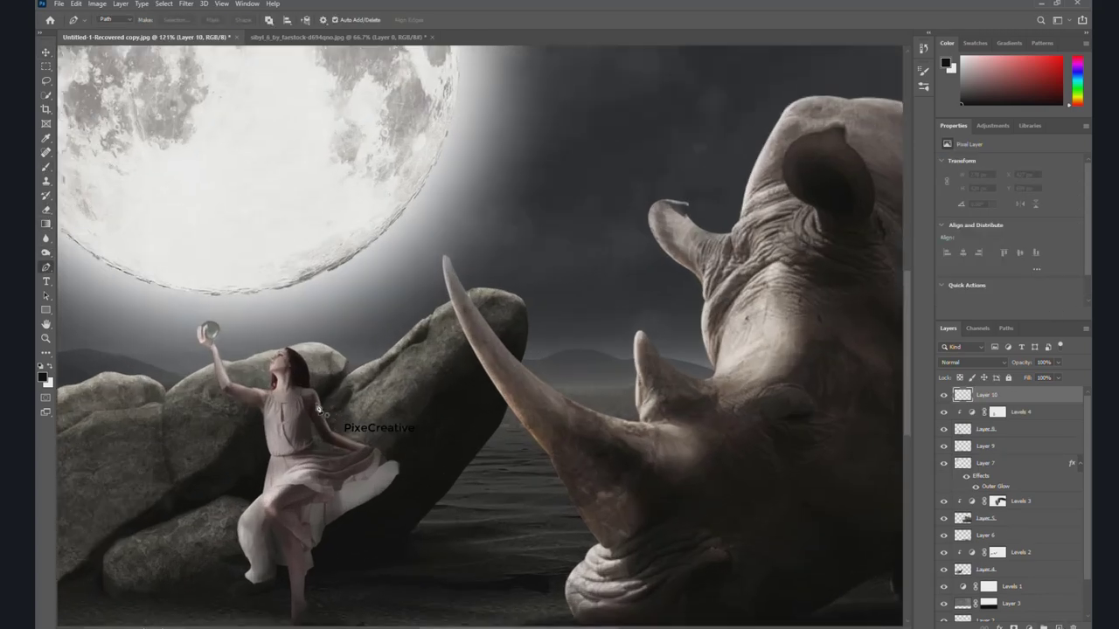
pyautogui.scroll(5, 277, 278)
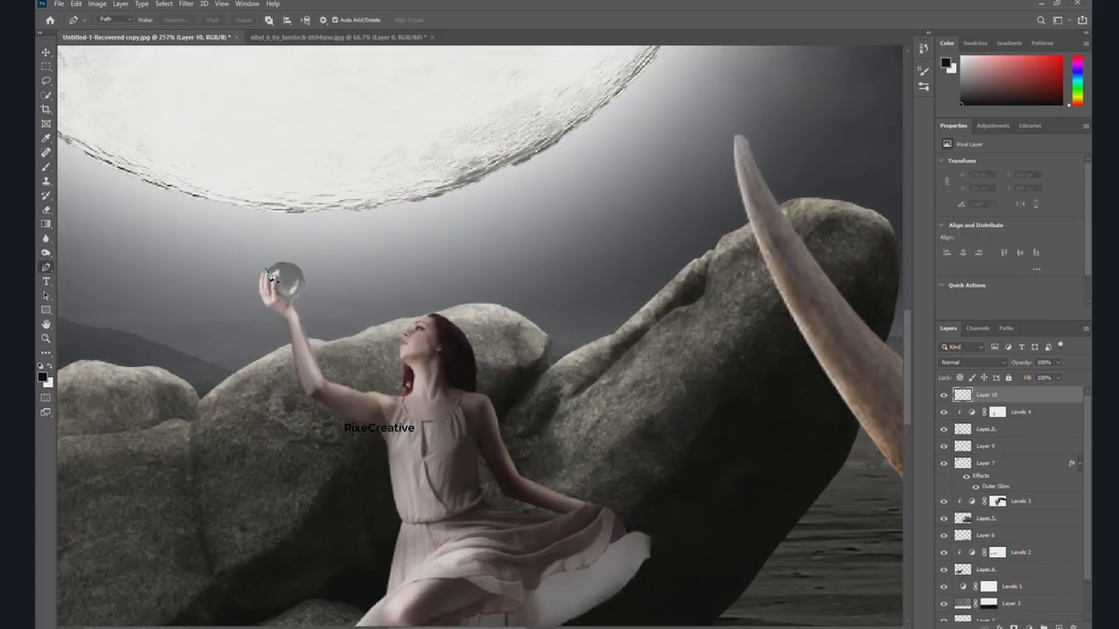
pyautogui.click(267, 272)
pyautogui.moveTo(317, 288); pyautogui.dragTo(322, 290)
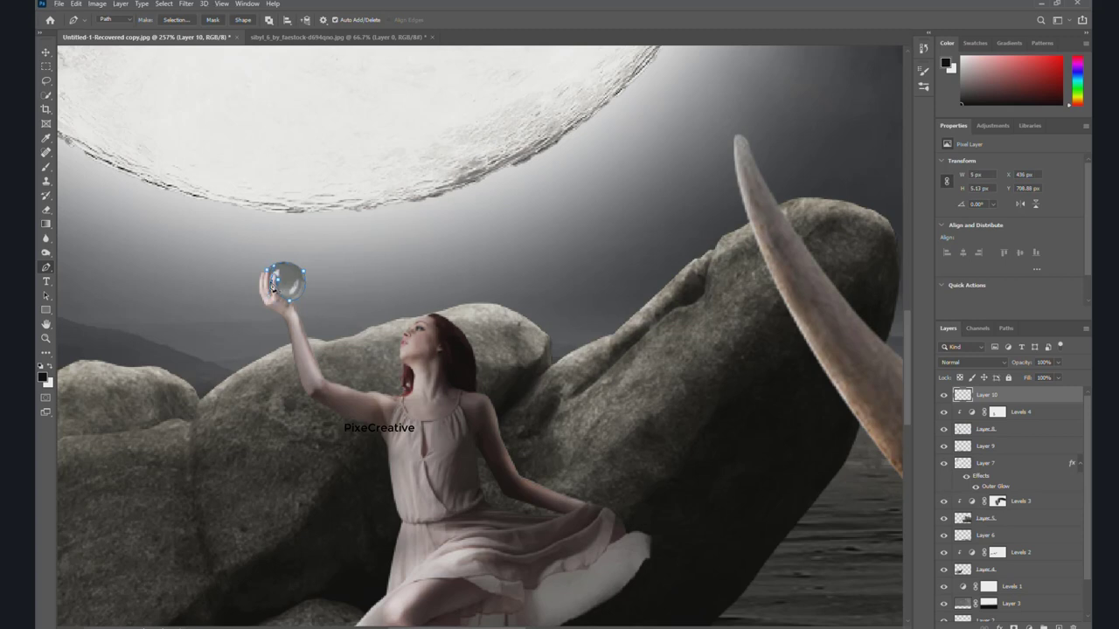
pyautogui.click(272, 278)
pyautogui.rightClick(283, 273)
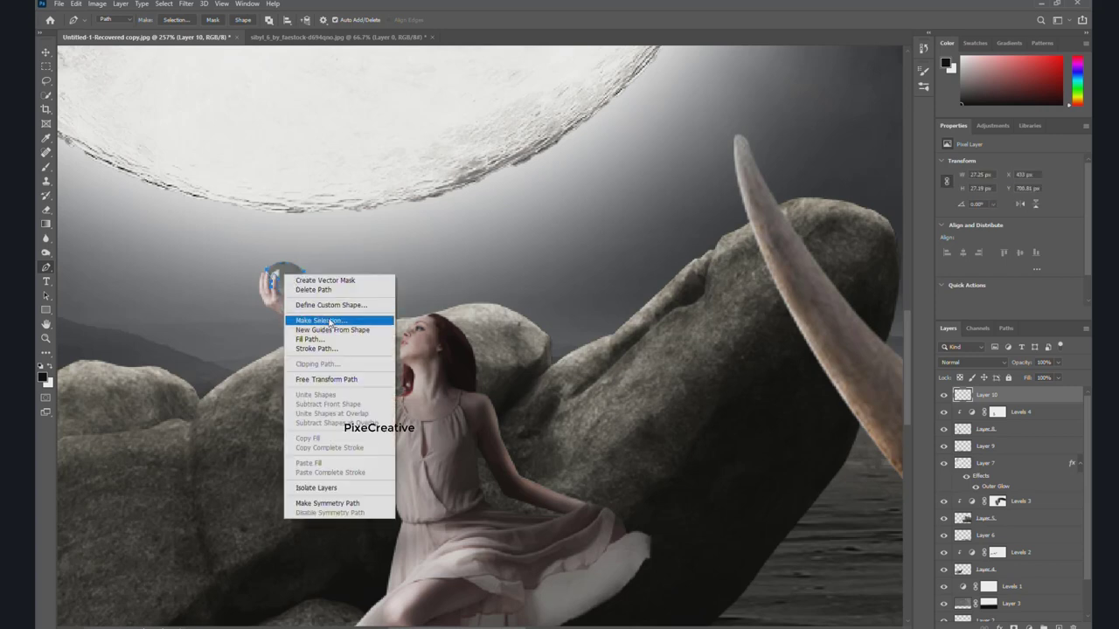
pyautogui.click(331, 318)
pyautogui.press('Return')
# Paint the selected ball solid white, then deselect and zoom out.
pyautogui.press('x')
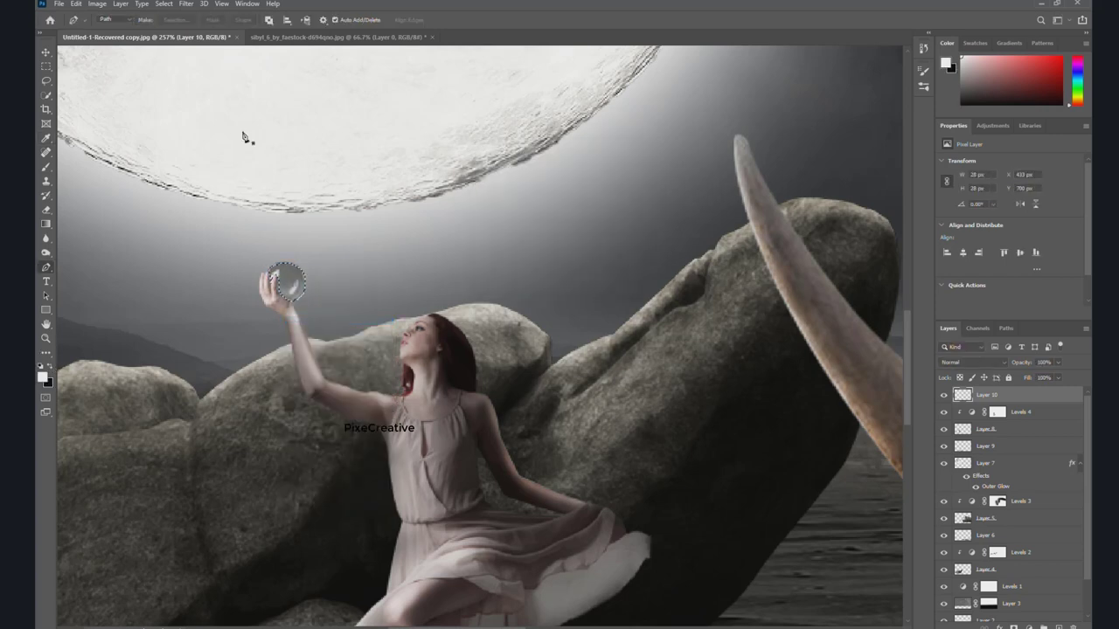
pyautogui.click(47, 166)
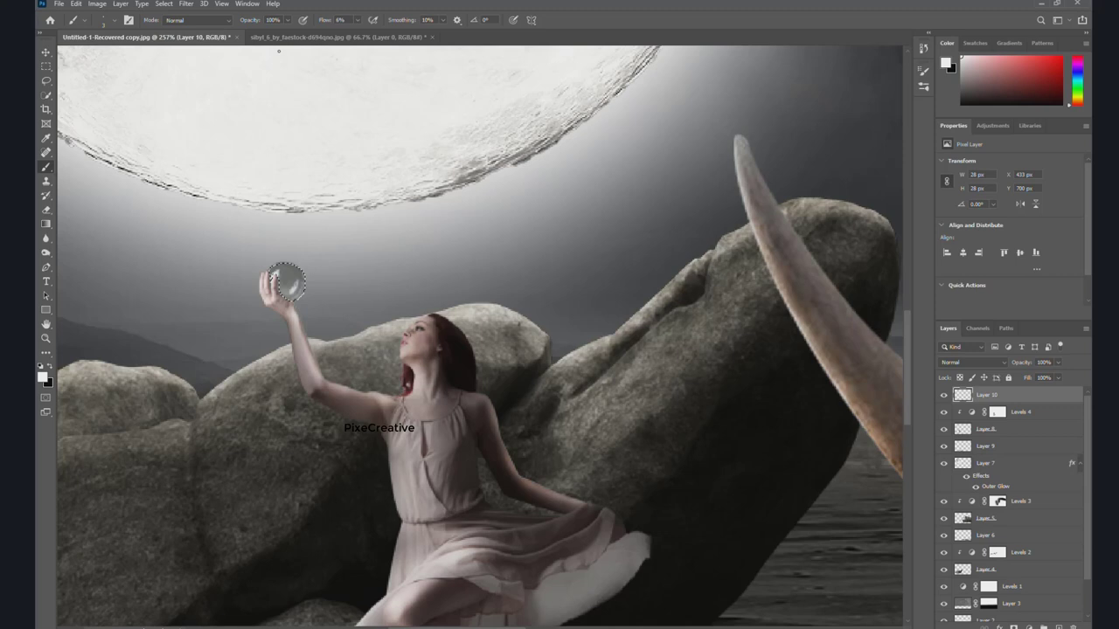
pyautogui.click(358, 21)
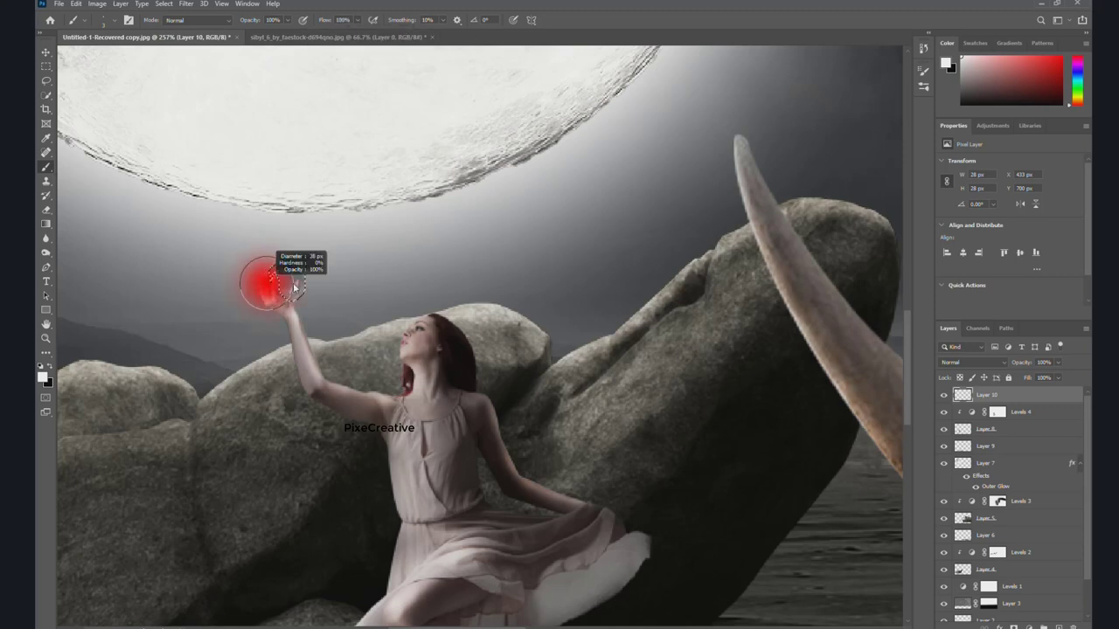
pyautogui.moveTo(284, 278); pyautogui.dragTo(291, 285)
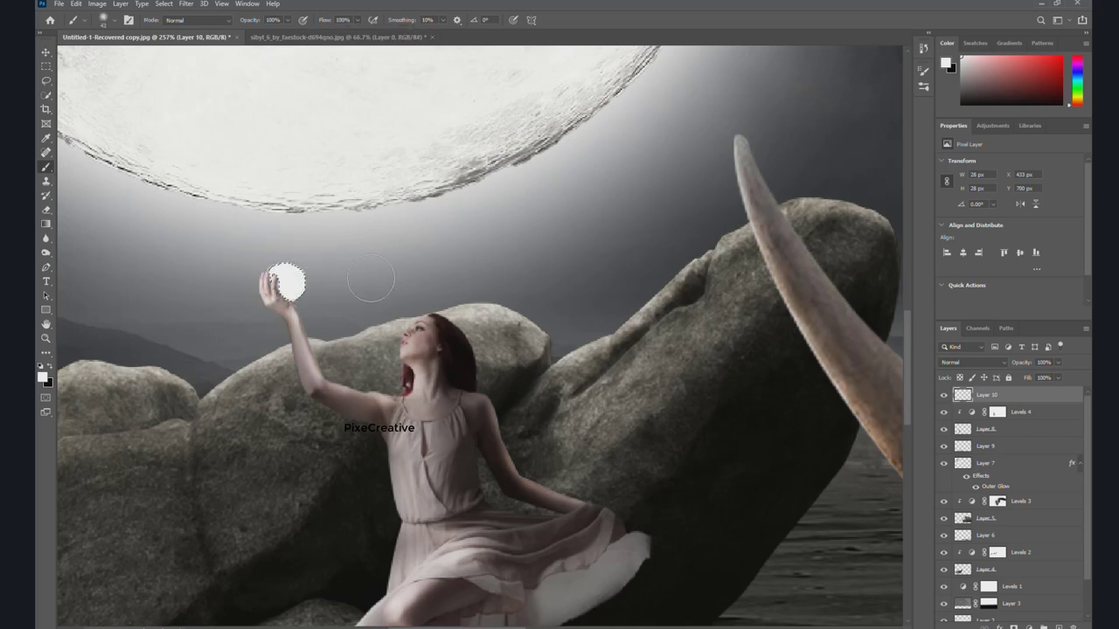
pyautogui.hotkey('ctrl', 'd')
pyautogui.click(46, 52)
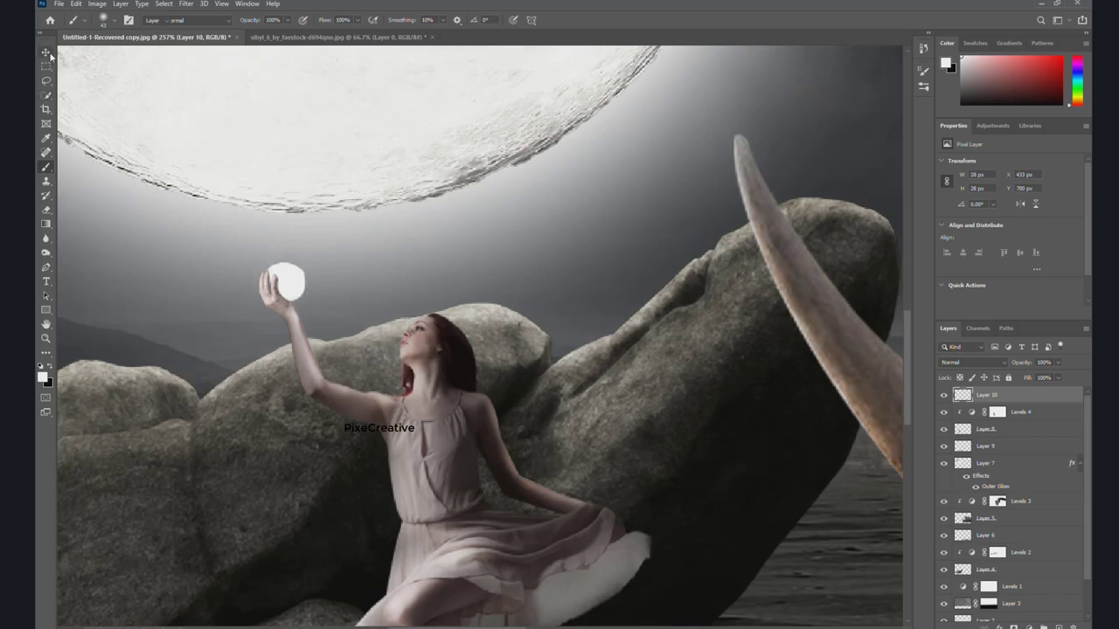
pyautogui.hotkey('ctrl', '1')
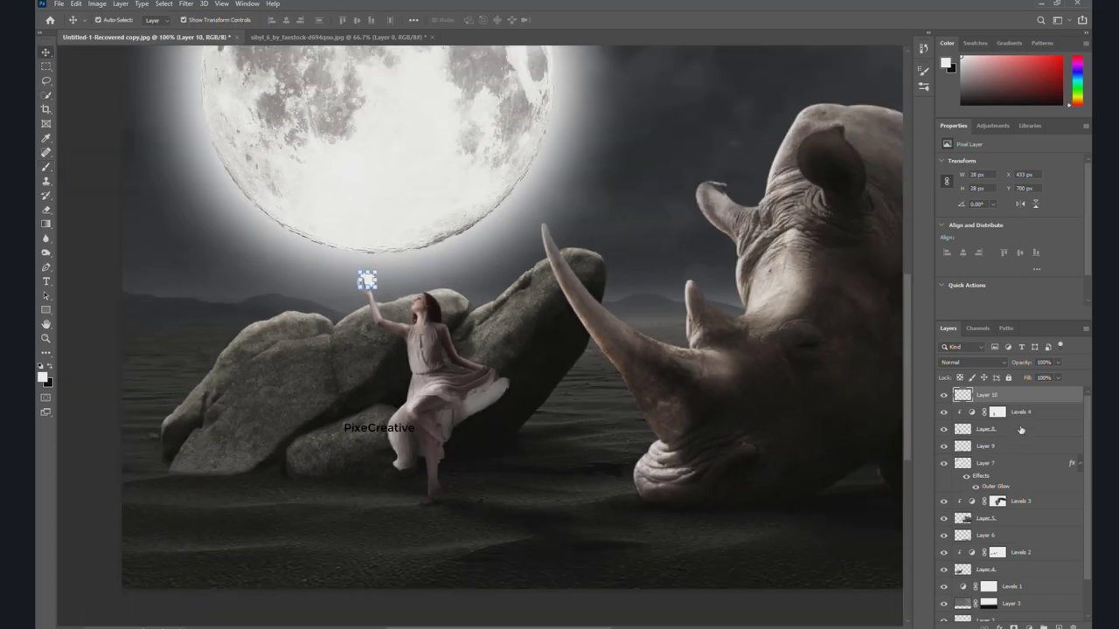
# Give Layer 10 a cyan Outer Glow with increased spread and 43 px size.
pyautogui.doubleClick(1060, 396)
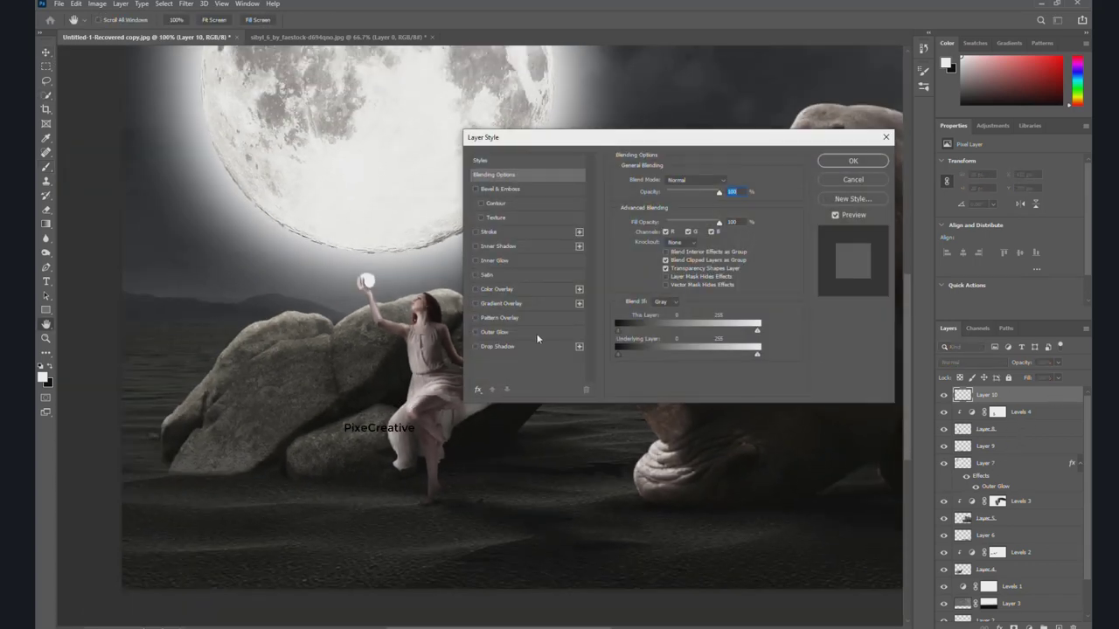
pyautogui.click(494, 332)
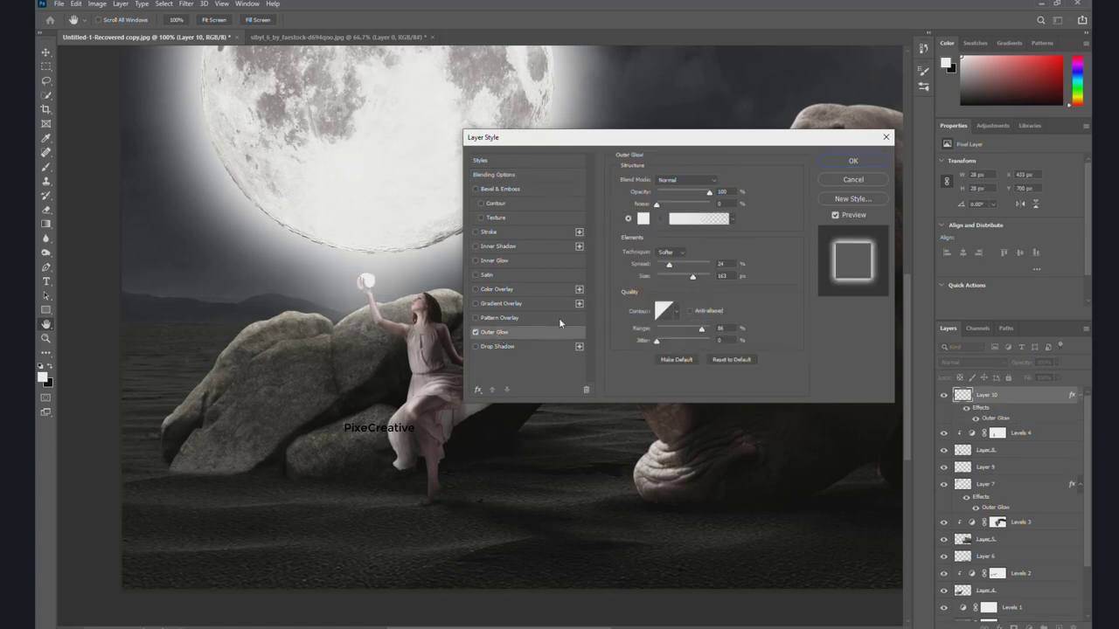
pyautogui.click(643, 219)
pyautogui.click(570, 225)
pyautogui.moveTo(573, 227); pyautogui.dragTo(577, 217)
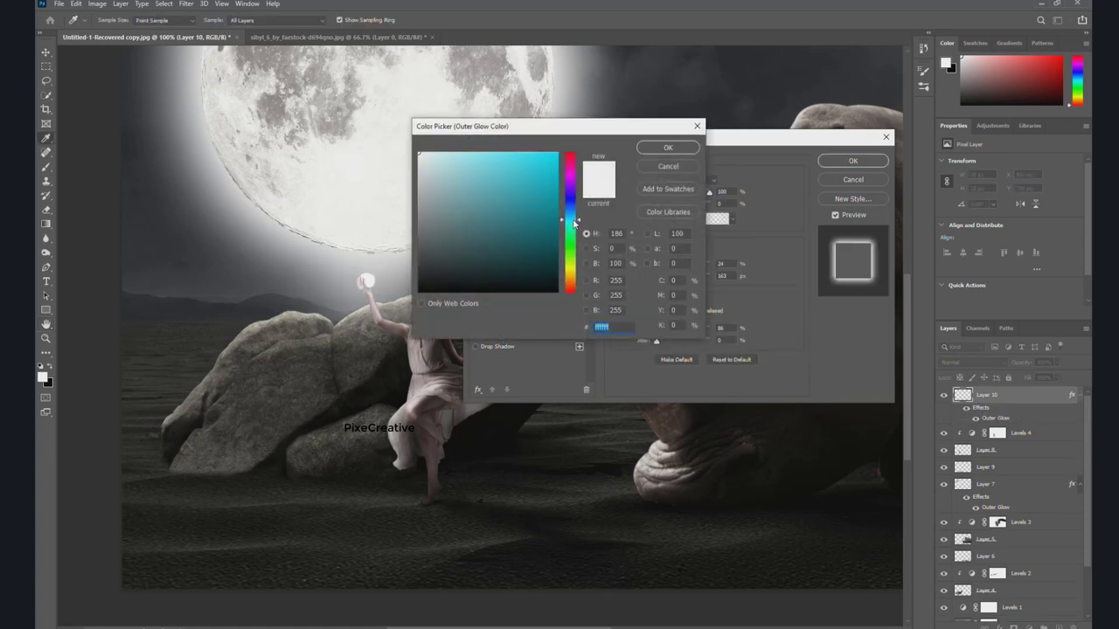
pyautogui.moveTo(551, 172); pyautogui.dragTo(558, 152)
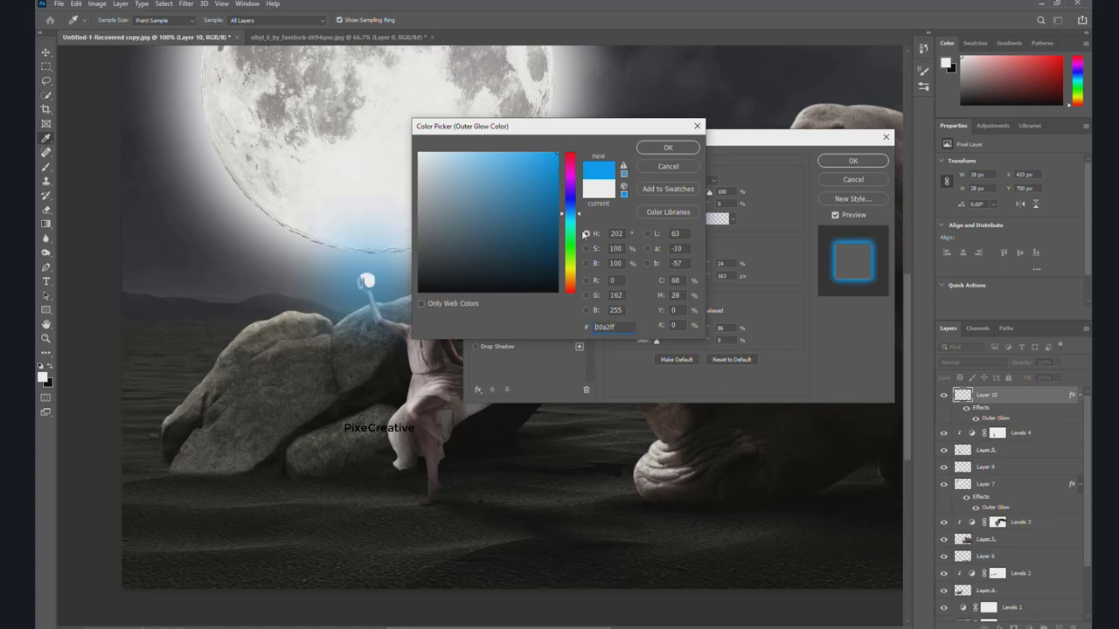
pyautogui.moveTo(577, 217); pyautogui.dragTo(575, 207)
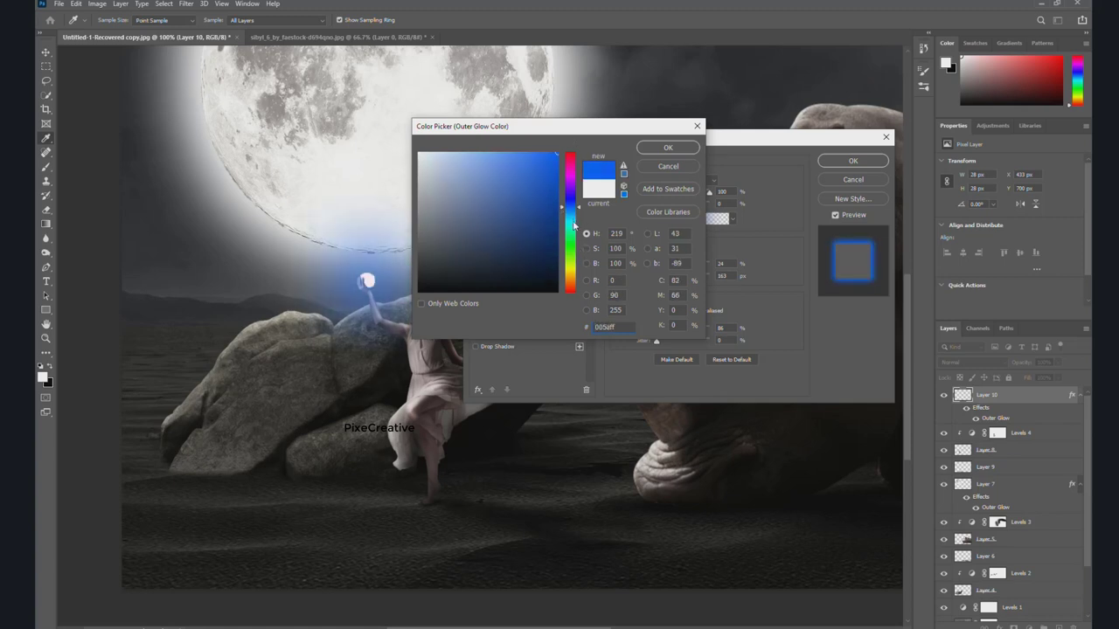
pyautogui.click(572, 225)
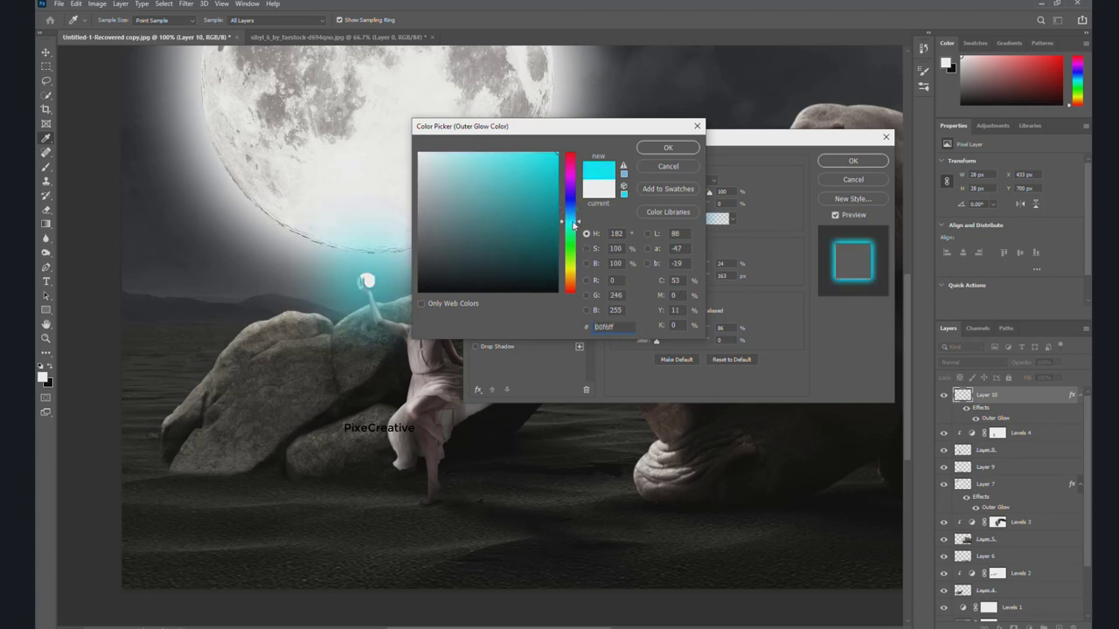
pyautogui.click(664, 148)
pyautogui.click(675, 267)
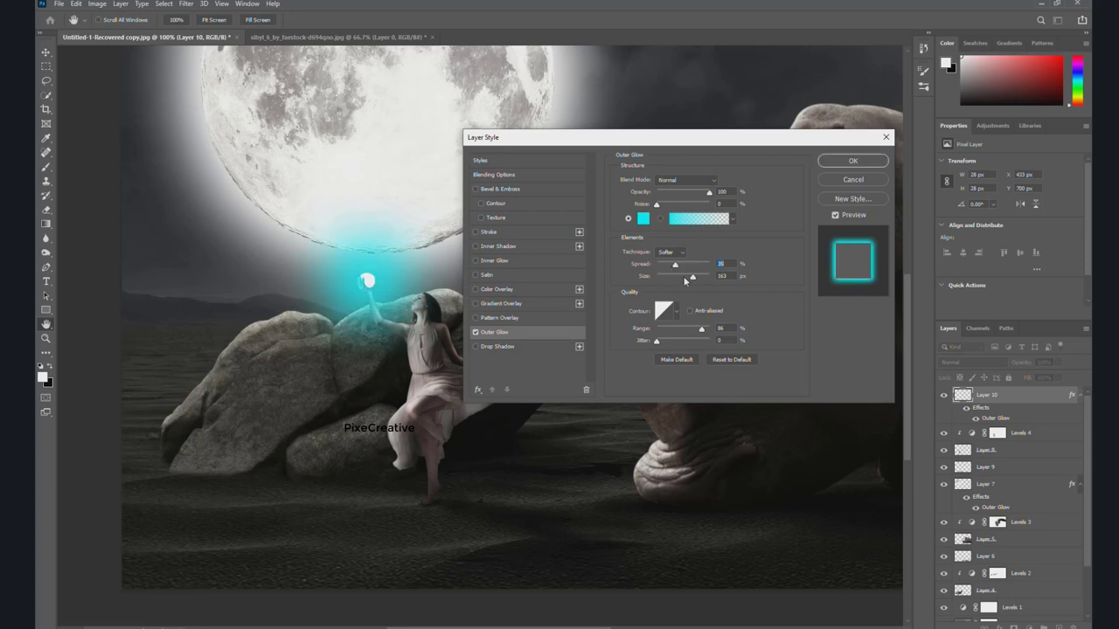
pyautogui.moveTo(692, 279)
pyautogui.mouseDown()
pyautogui.moveTo(666, 278)
pyautogui.moveTo(681, 264)
pyautogui.moveTo(666, 275)
pyautogui.mouseUp()
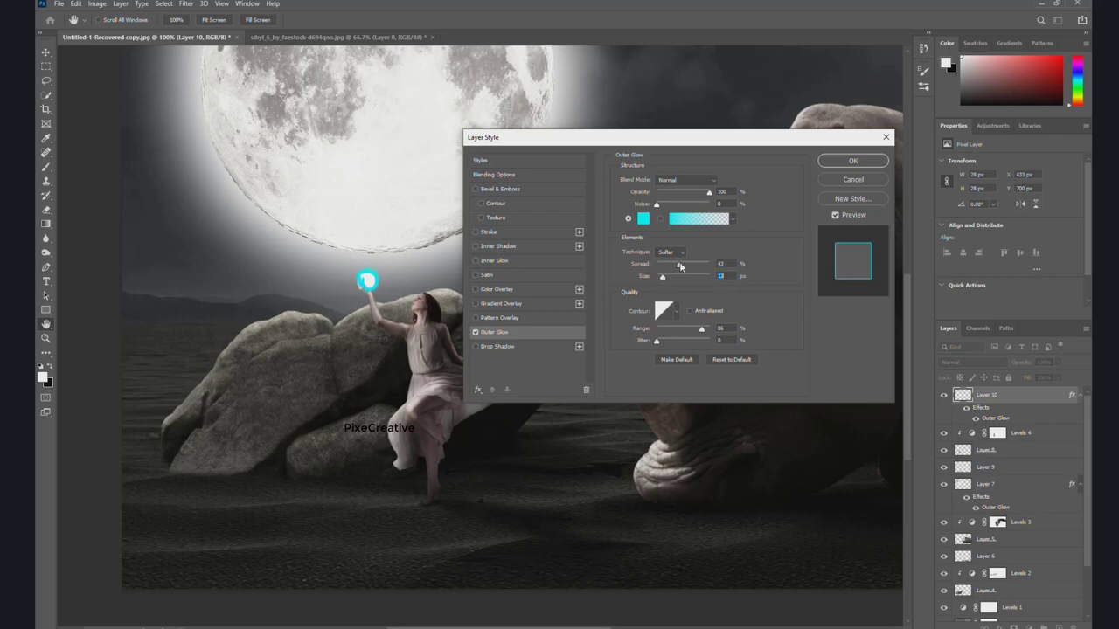
pyautogui.click(853, 160)
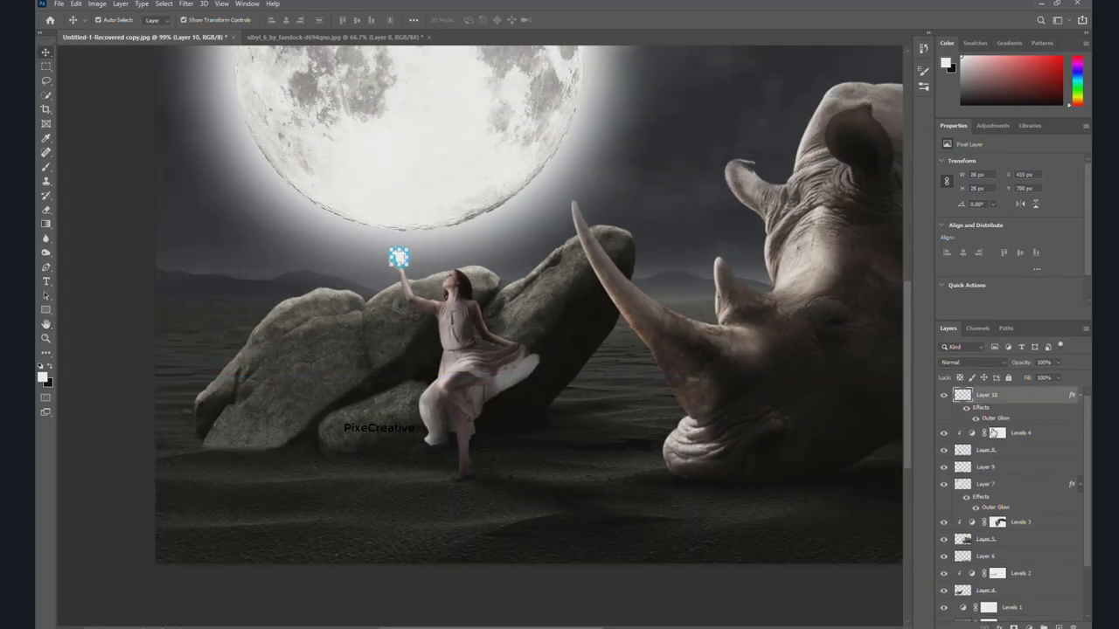
# Duplicate the orb layer and give the copy a wider, softer outer glow.
pyautogui.hotkey('ctrl', 'j')
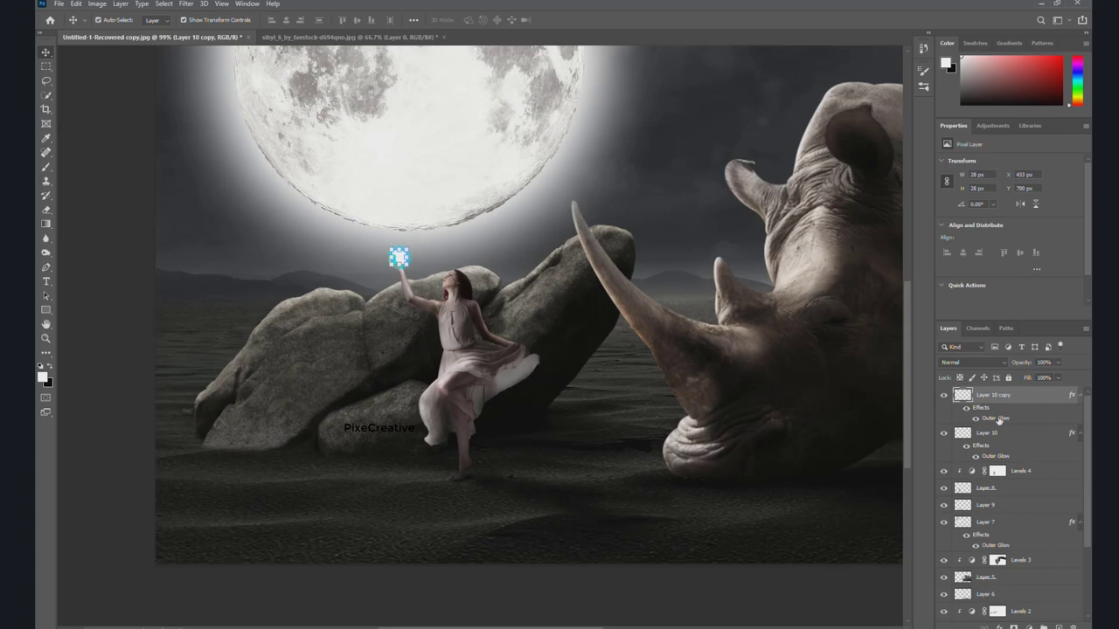
pyautogui.doubleClick(999, 419)
pyautogui.moveTo(690, 265)
pyautogui.mouseDown()
pyautogui.moveTo(663, 264)
pyautogui.moveTo(687, 278)
pyautogui.mouseUp()
pyautogui.moveTo(671, 265); pyautogui.dragTo(680, 278)
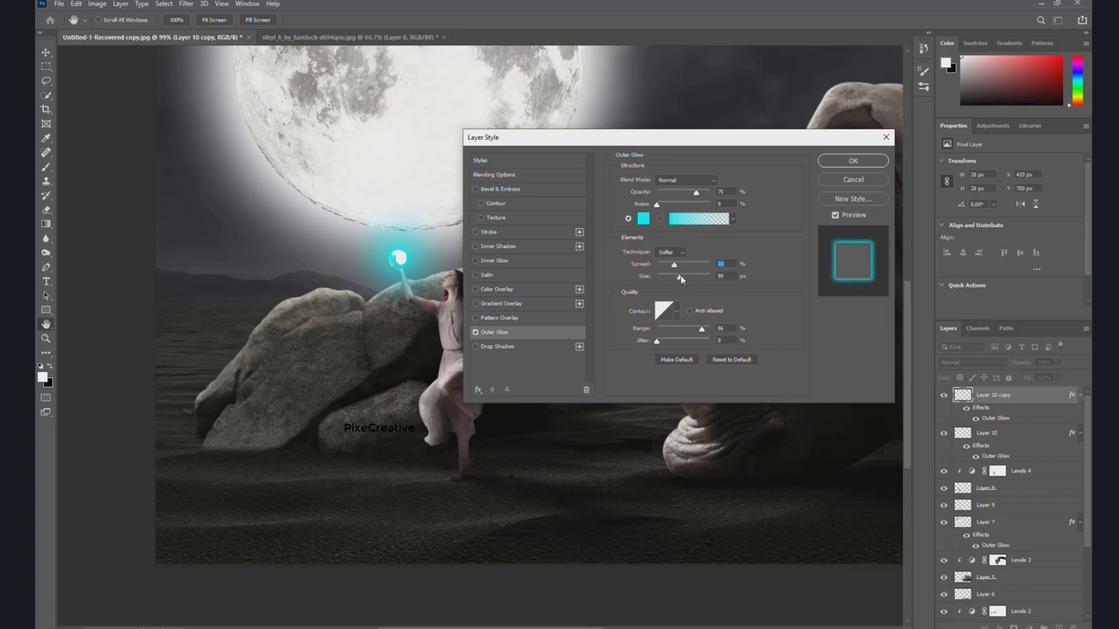
pyautogui.click(852, 161)
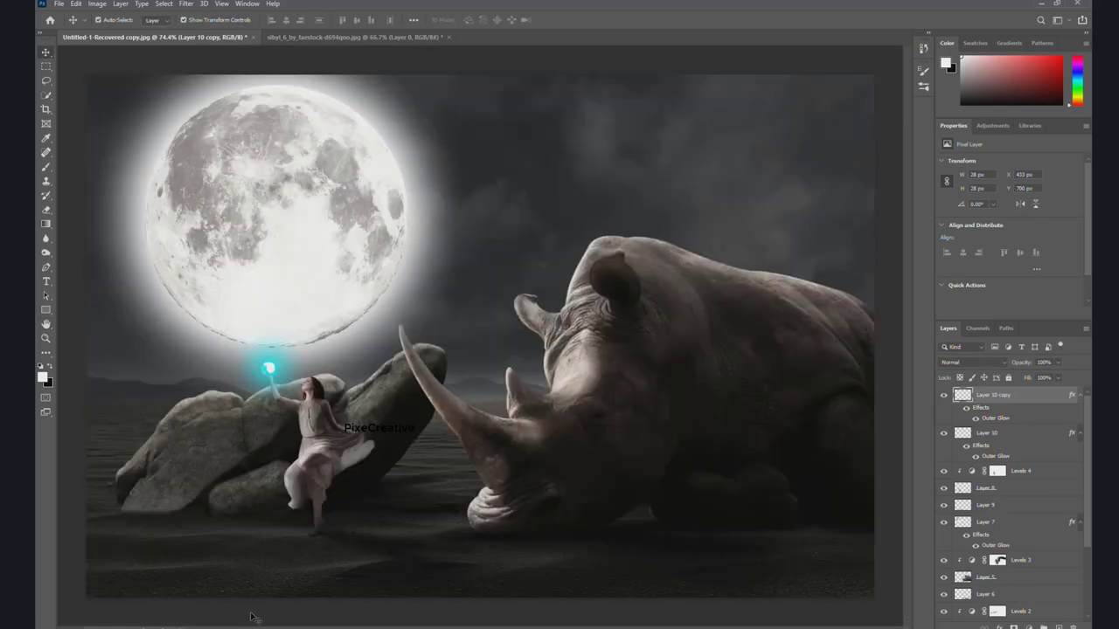
pyautogui.scroll(5, 276, 391)
# Sample the orb's cyan, add Layer 11, and load a selection of the woman.
pyautogui.scroll(-1, 434, 415)
pyautogui.press('b')
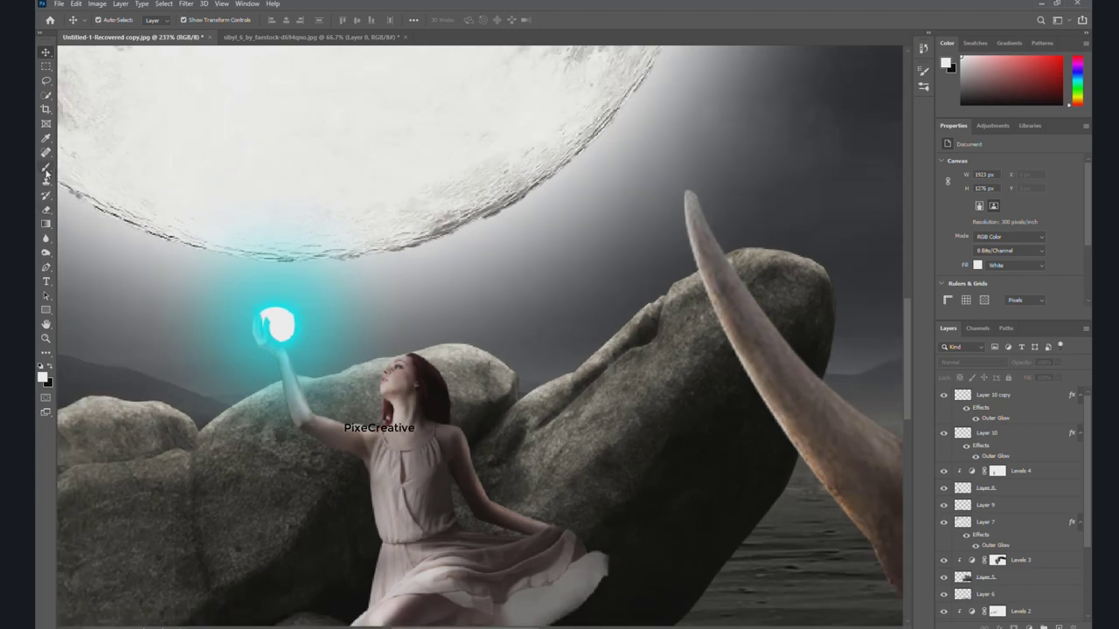
pyautogui.click(958, 492)
pyautogui.press('Delete')
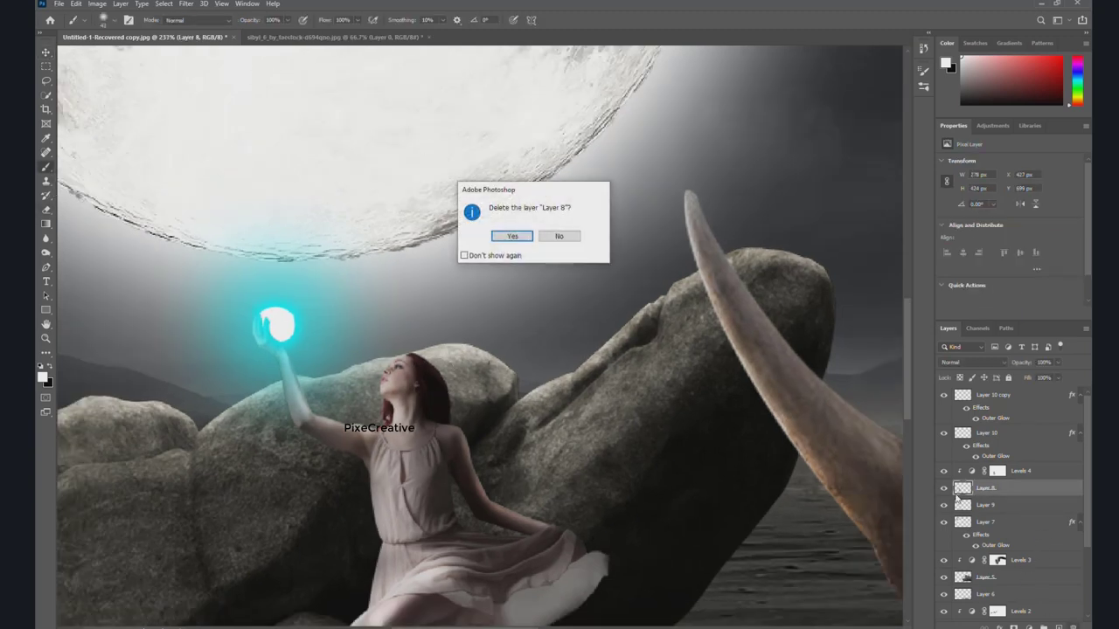
pyautogui.click(560, 237)
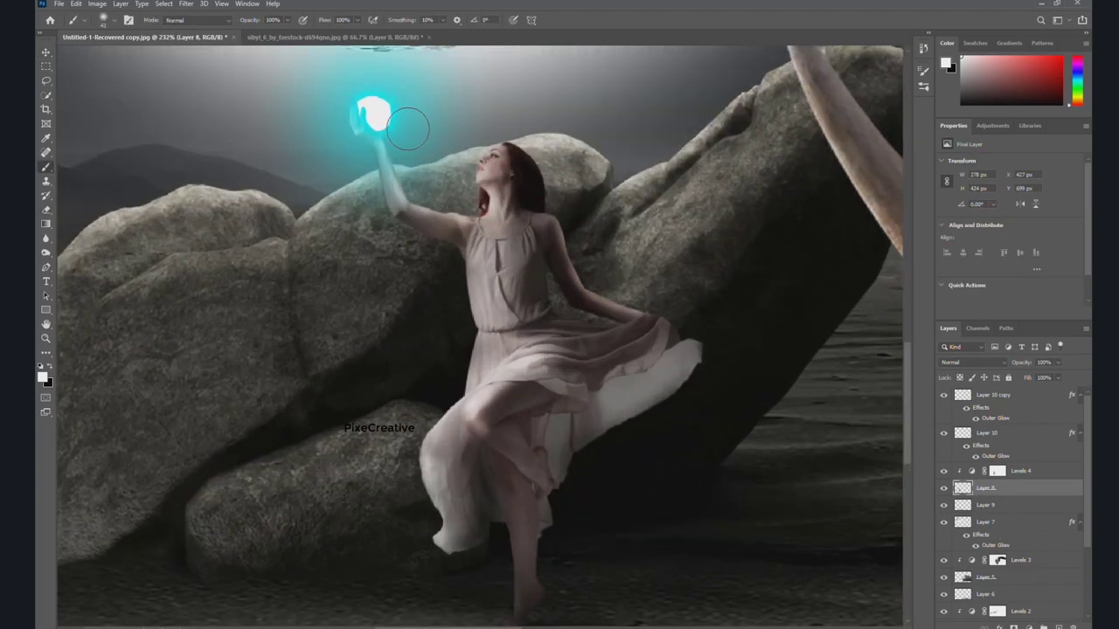
pyautogui.keyDown('alt'); pyautogui.click(408, 129); pyautogui.keyUp('alt')
pyautogui.click(943, 489)
pyautogui.click(943, 489)
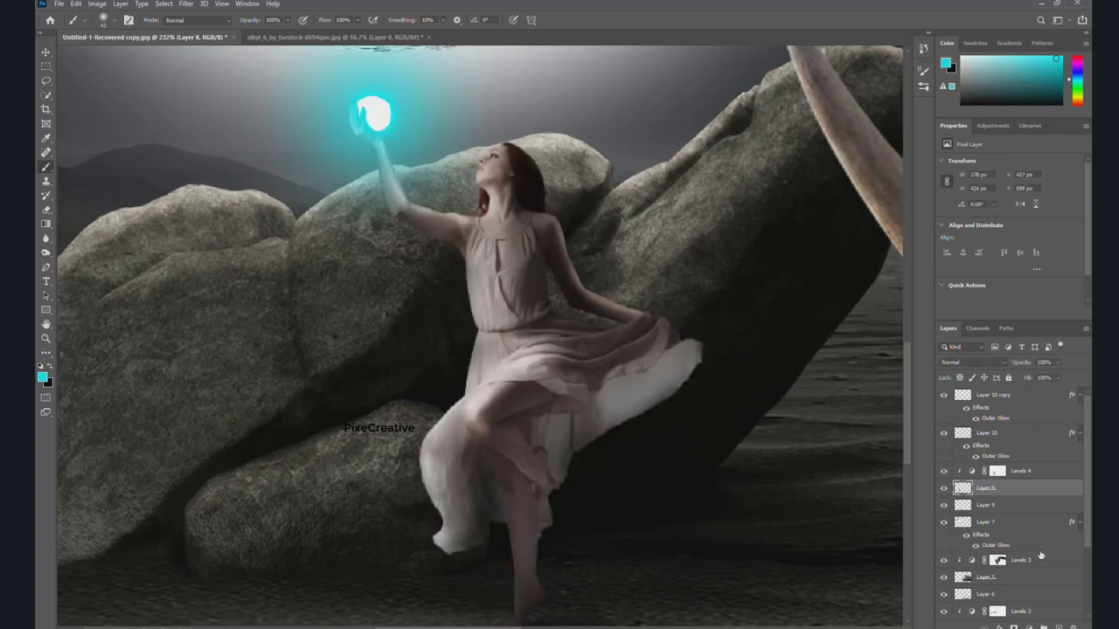
pyautogui.hotkey('ctrl', 'shift', 'alt', 'n')
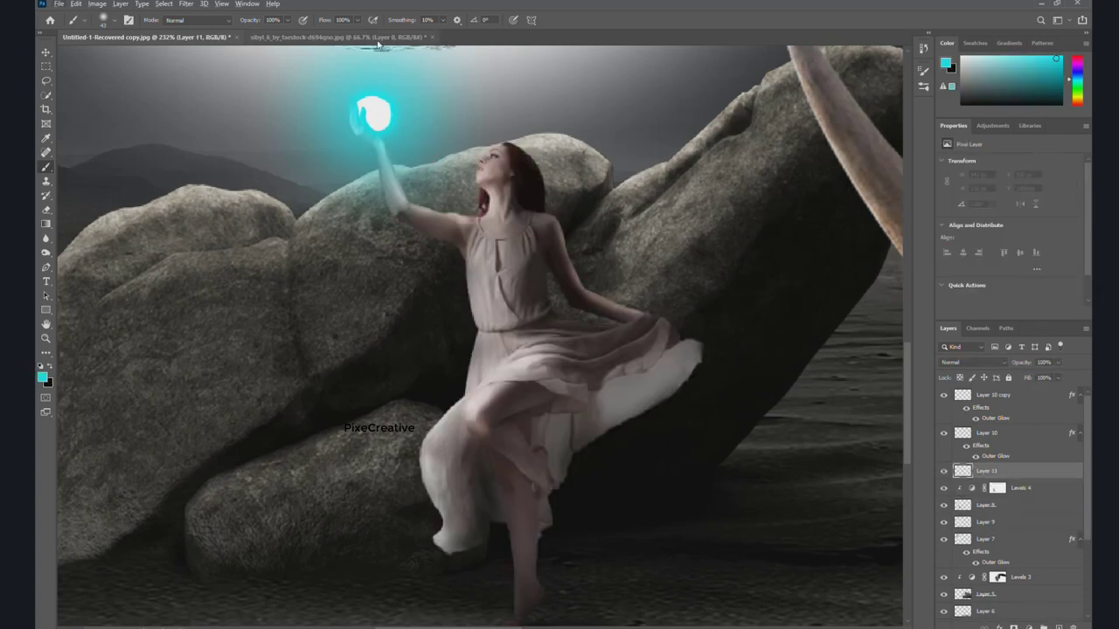
pyautogui.keyDown('ctrl'); pyautogui.click(962, 505); pyautogui.keyUp('ctrl')
# Paint low-flow cyan glow over the woman's face, upper arm, chin and neck.
pyautogui.hotkey('shift', '2')
pyautogui.hotkey('shift', '2')
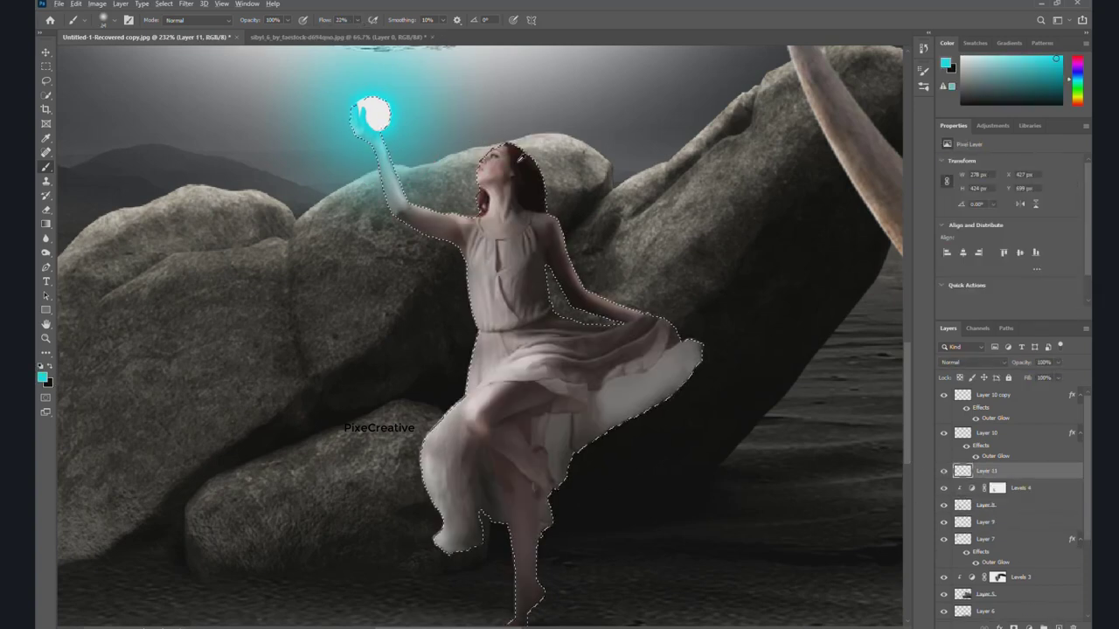
pyautogui.scroll(3, 487, 119)
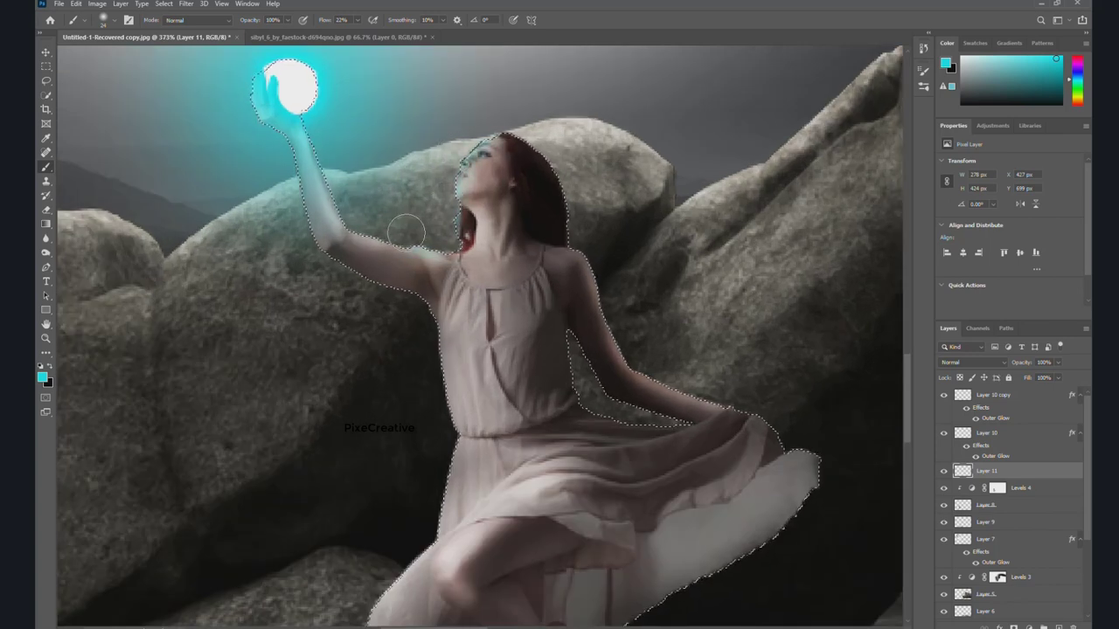
pyautogui.moveTo(479, 157); pyautogui.dragTo(367, 205)
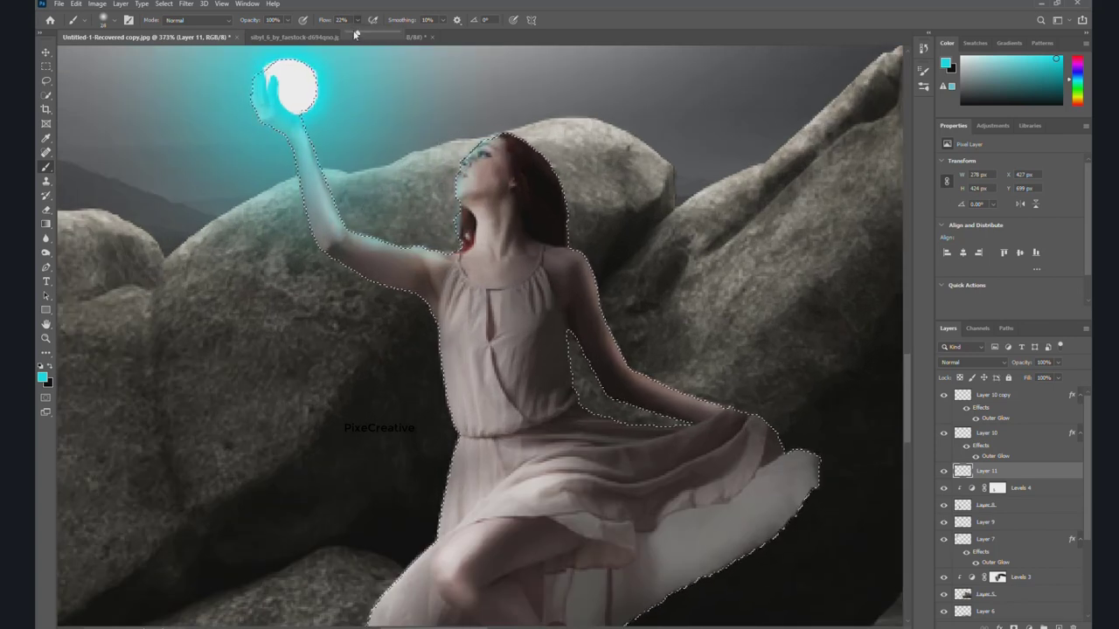
pyautogui.hotkey('shift', '0')
pyautogui.hotkey('shift', '8')
pyautogui.moveTo(470, 179); pyautogui.dragTo(453, 256)
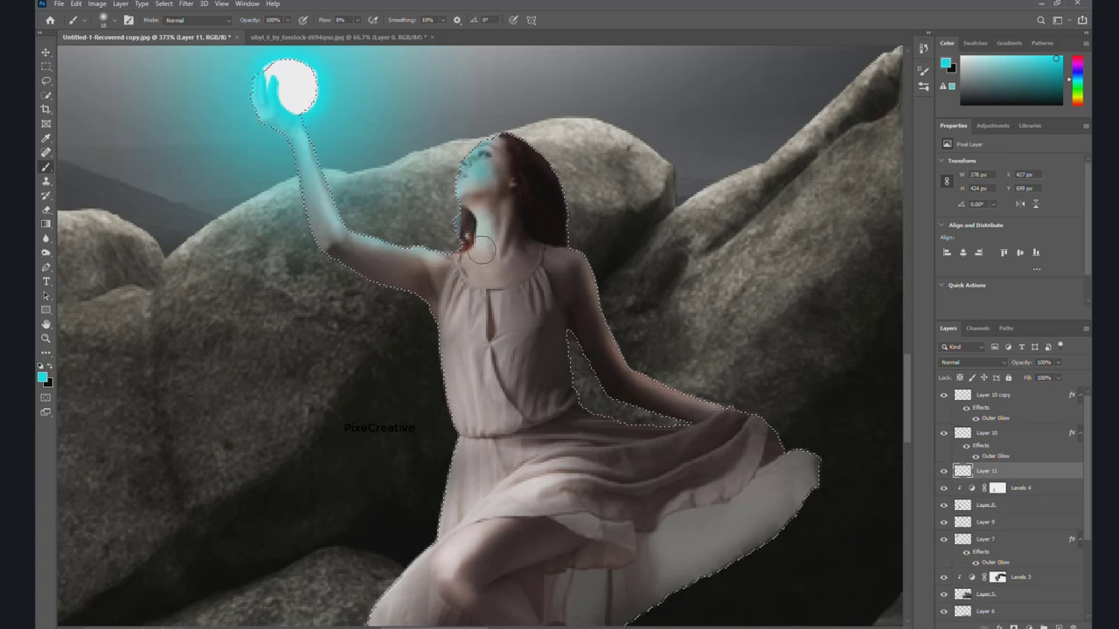
# At 3% brush flow, paint faint cyan down her neck and dress, then deselect.
pyautogui.click(357, 19)
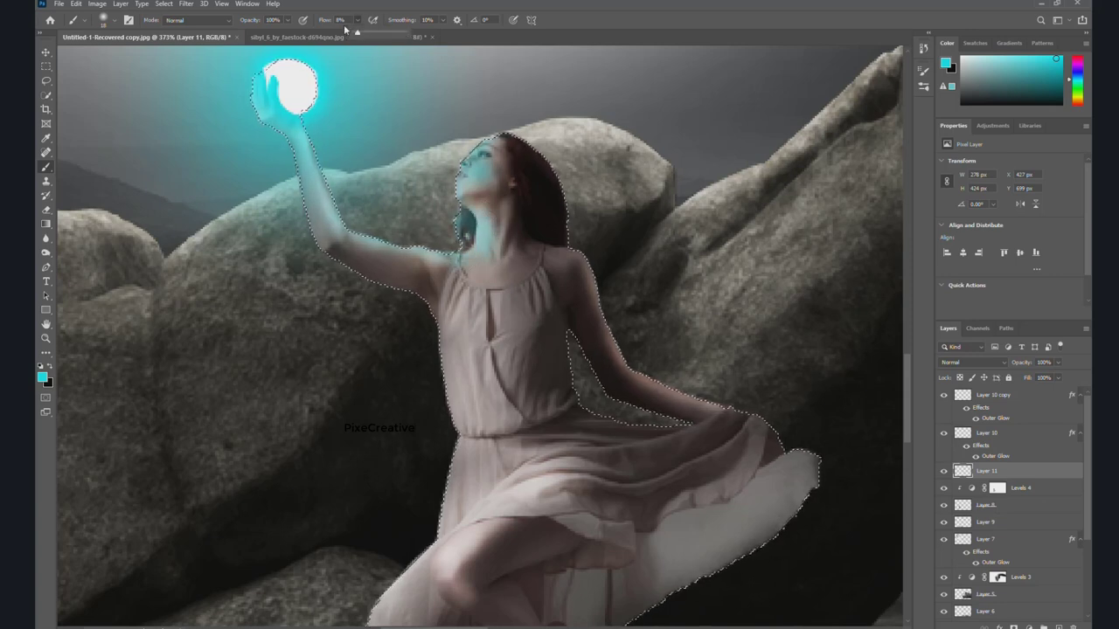
pyautogui.moveTo(359, 35); pyautogui.dragTo(356, 35)
pyautogui.moveTo(518, 218); pyautogui.dragTo(463, 358)
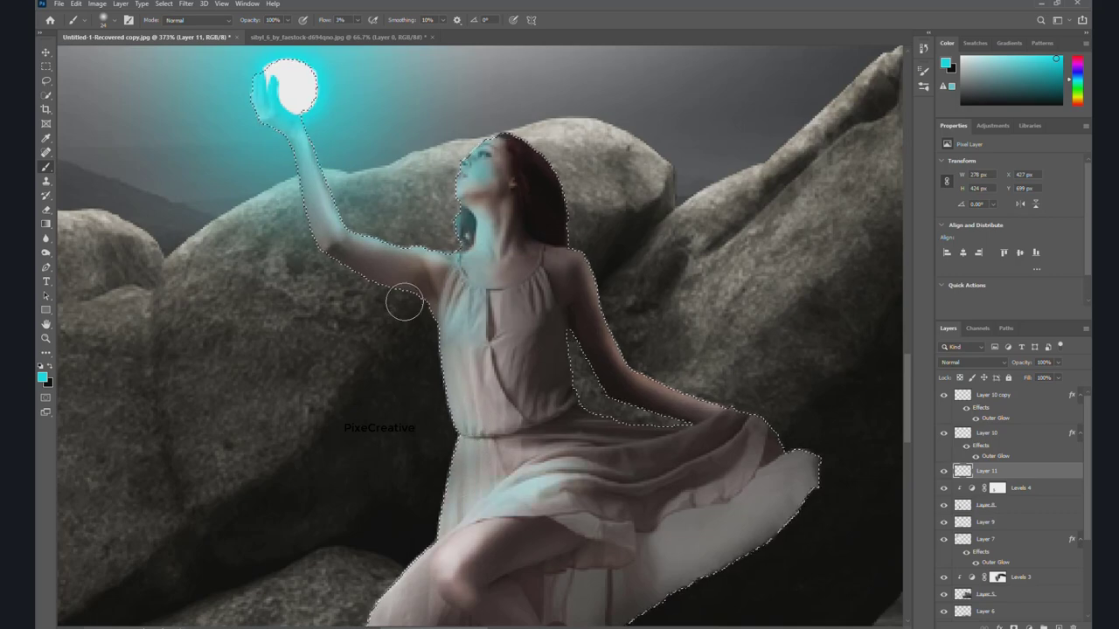
pyautogui.scroll(-3, 445, 406)
pyautogui.scroll(-3, 481, 517)
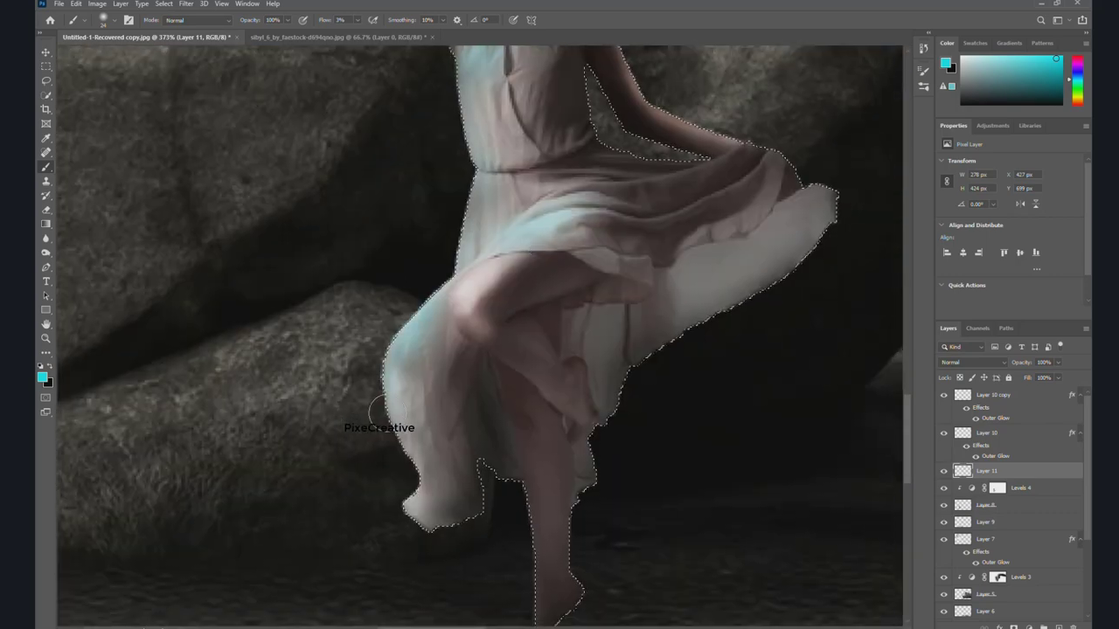
pyautogui.moveTo(381, 411); pyautogui.dragTo(402, 331)
pyautogui.scroll(-5, 480, 218)
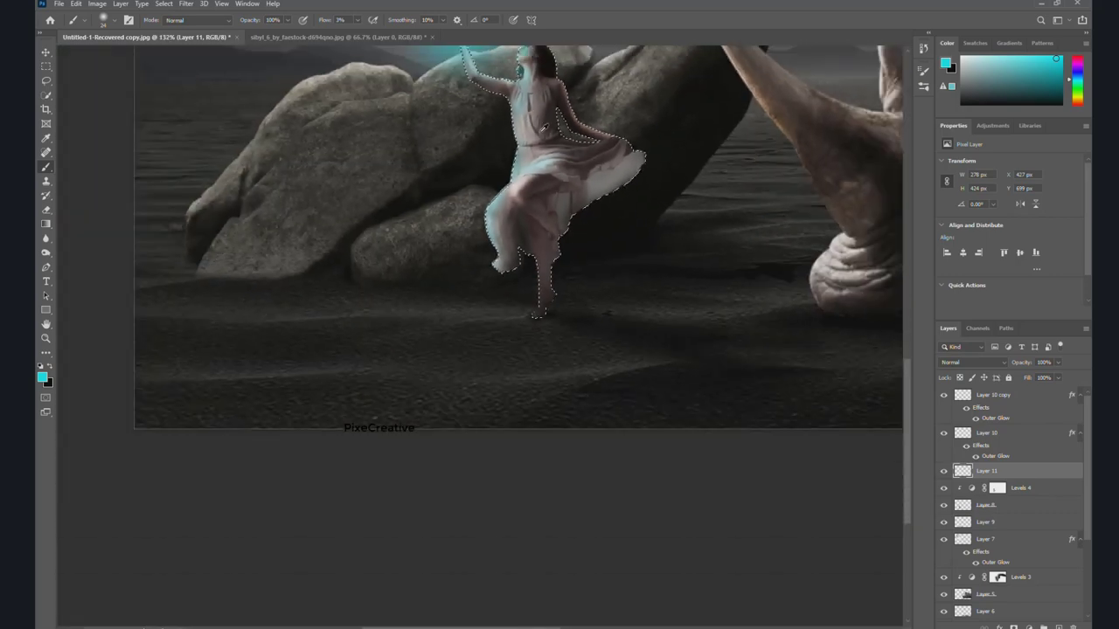
pyautogui.scroll(1, 524, 167)
pyautogui.scroll(4, 541, 147)
pyautogui.hotkey('ctrl', 'd')
pyautogui.press('v')
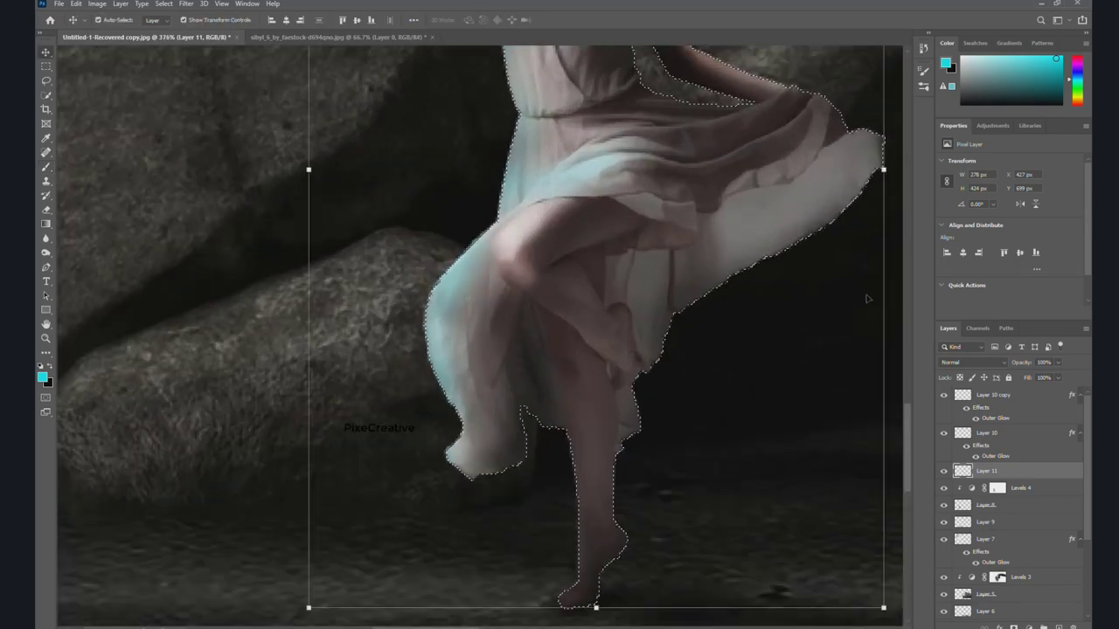
pyautogui.scroll(-5, 555, 221)
pyautogui.scroll(2, 555, 222)
# Scale the light-rings image down and move it onto the woman.
pyautogui.scroll(2, 555, 222)
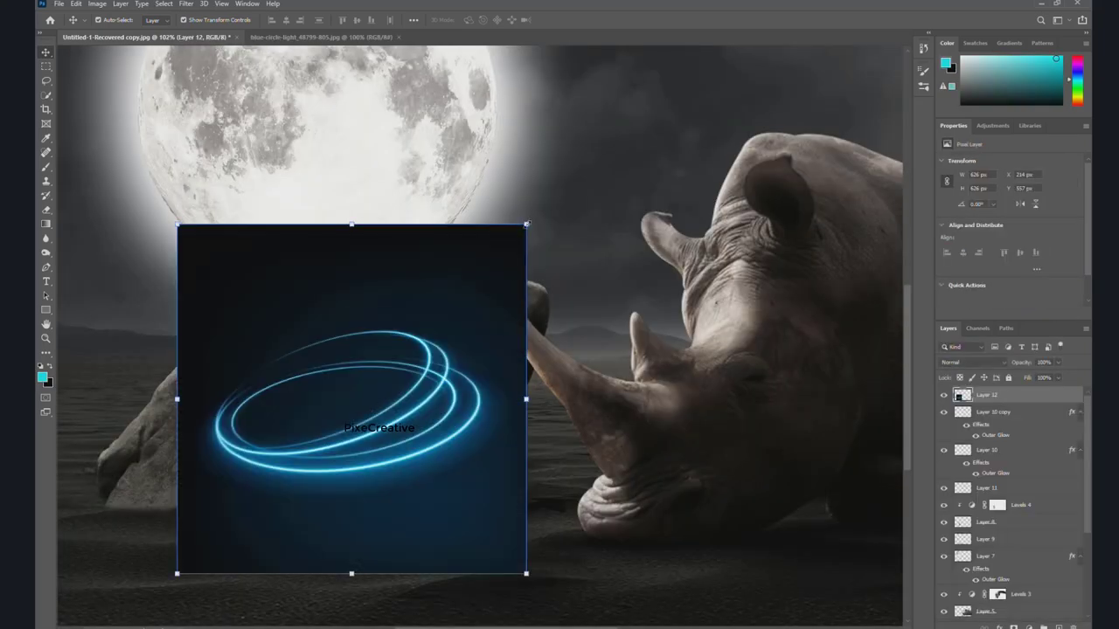
pyautogui.moveTo(527, 224); pyautogui.dragTo(449, 300)
pyautogui.moveTo(372, 404)
pyautogui.mouseDown()
pyautogui.moveTo(493, 461)
pyautogui.moveTo(420, 423)
pyautogui.mouseUp()
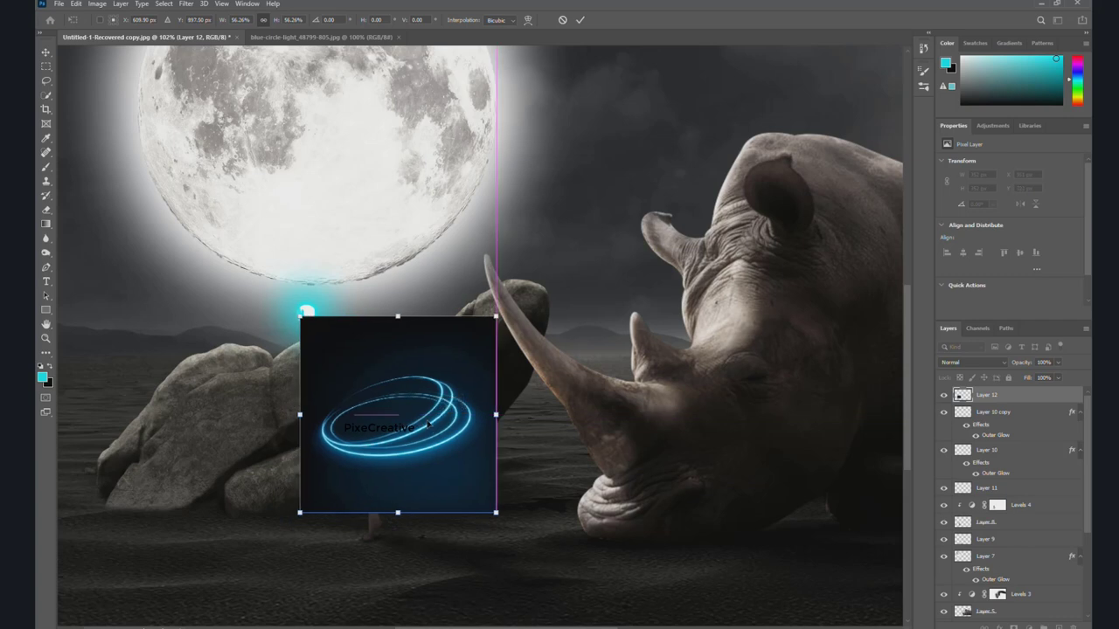
pyautogui.click(579, 19)
# Set the rings layer to Screen blending so its black backdrop disappears.
pyautogui.click(956, 361)
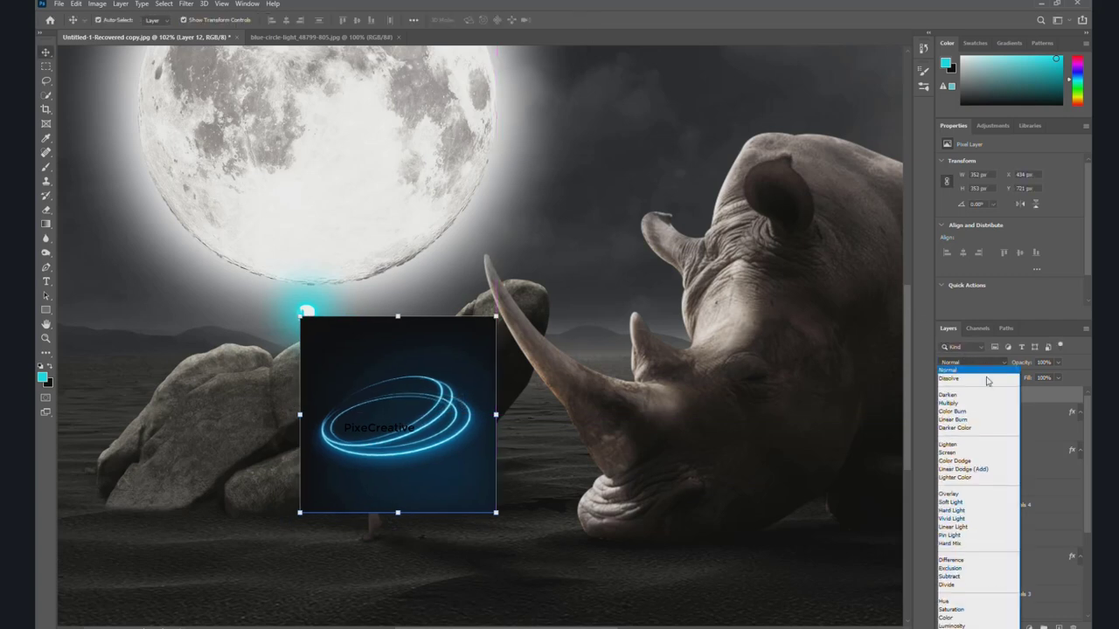
pyautogui.click(960, 453)
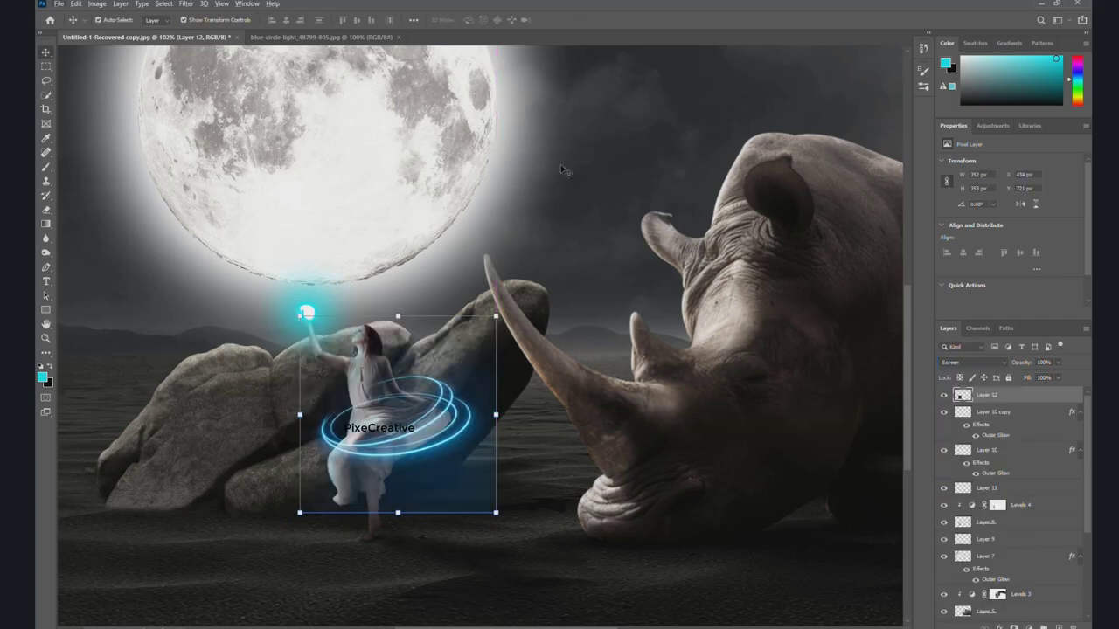
pyautogui.click(433, 529)
pyautogui.scroll(3, 428, 506)
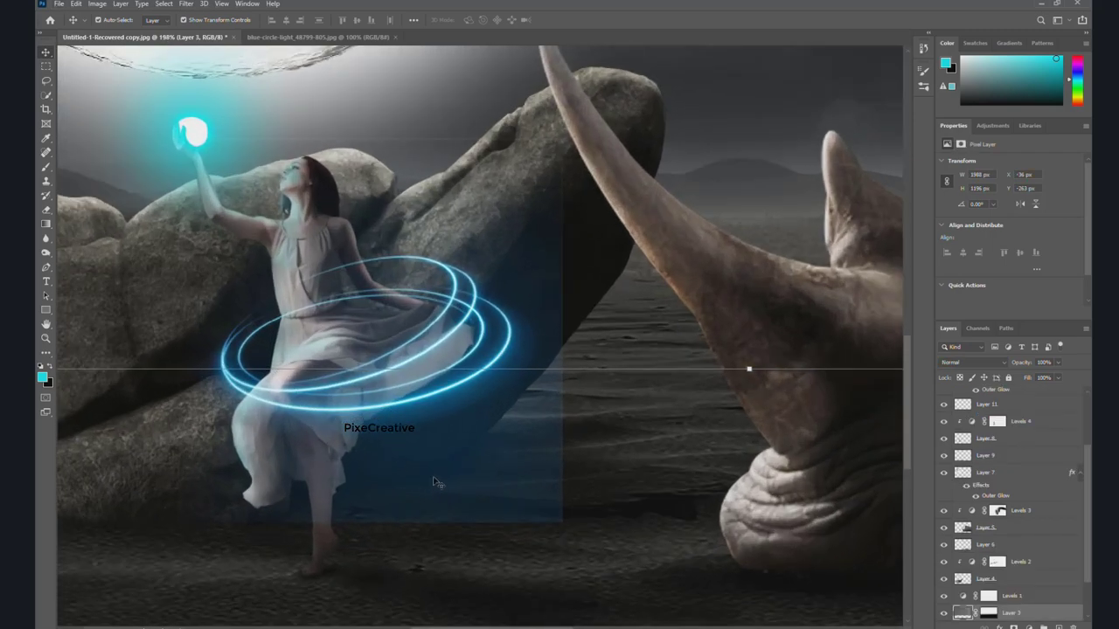
pyautogui.moveTo(418, 349)
pyautogui.mouseDown()
pyautogui.moveTo(508, 328)
pyautogui.moveTo(492, 347)
pyautogui.mouseUp()
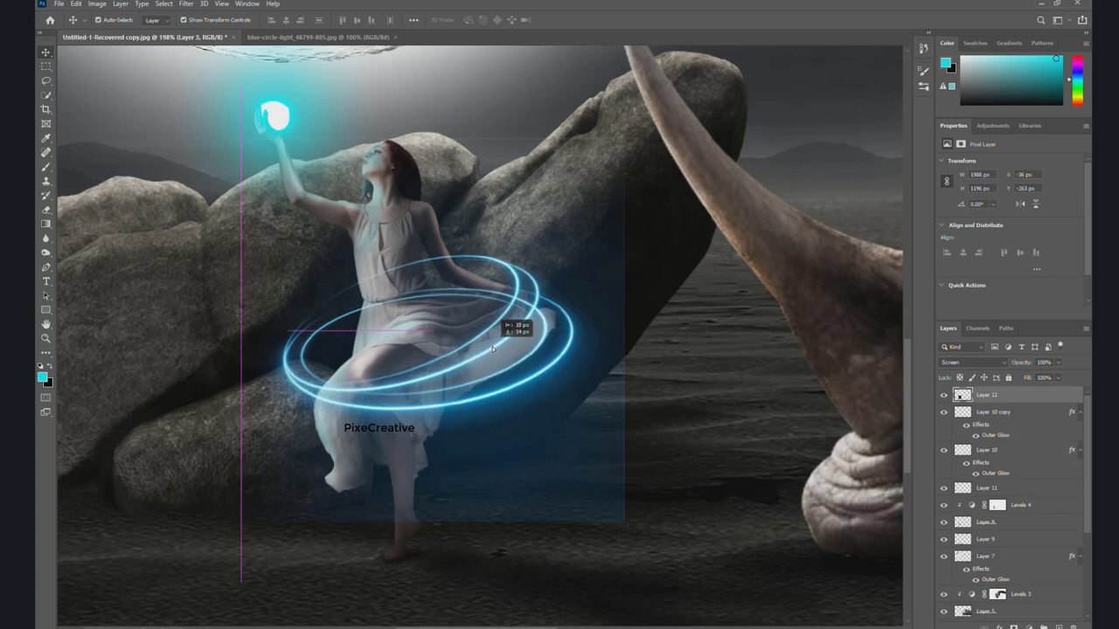
pyautogui.click(46, 211)
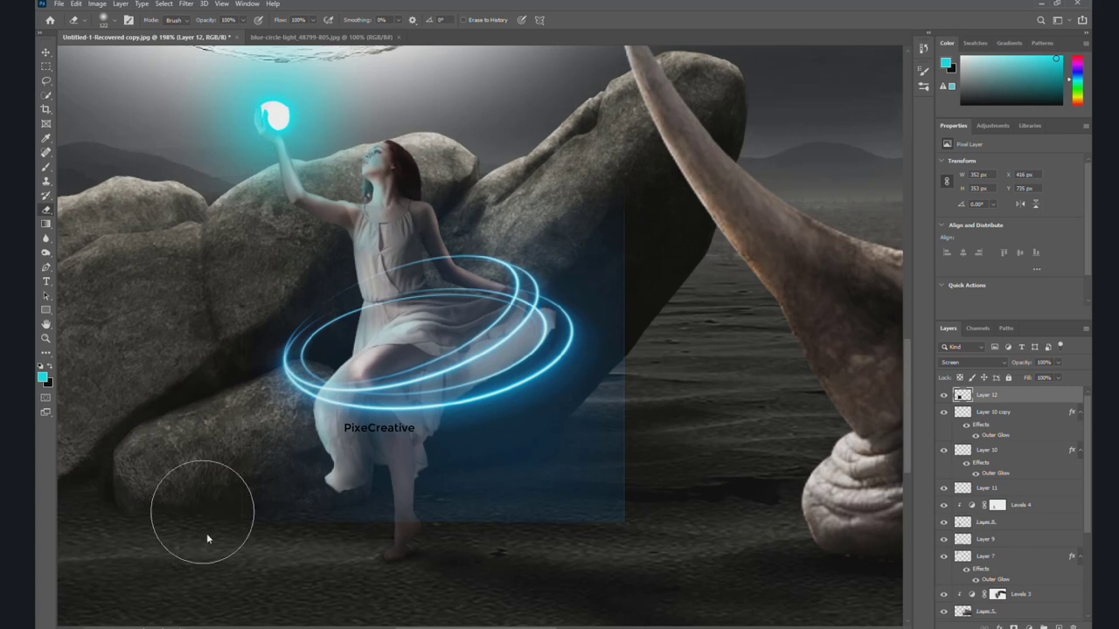
# Erase the rings overlay's leftover lower and right box edges.
pyautogui.moveTo(300, 577)
pyautogui.mouseDown()
pyautogui.moveTo(672, 445)
pyautogui.moveTo(676, 300)
pyautogui.moveTo(658, 224)
pyautogui.moveTo(667, 294)
pyautogui.mouseUp()
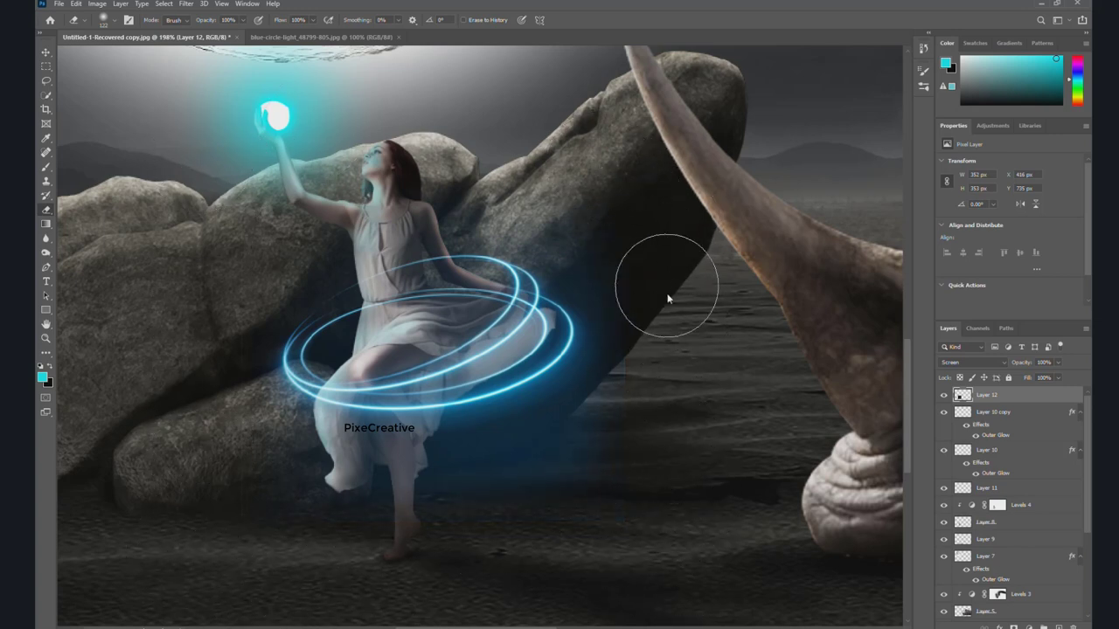
pyautogui.moveTo(656, 447)
pyautogui.mouseDown()
pyautogui.moveTo(290, 546)
pyautogui.moveTo(631, 489)
pyautogui.mouseUp()
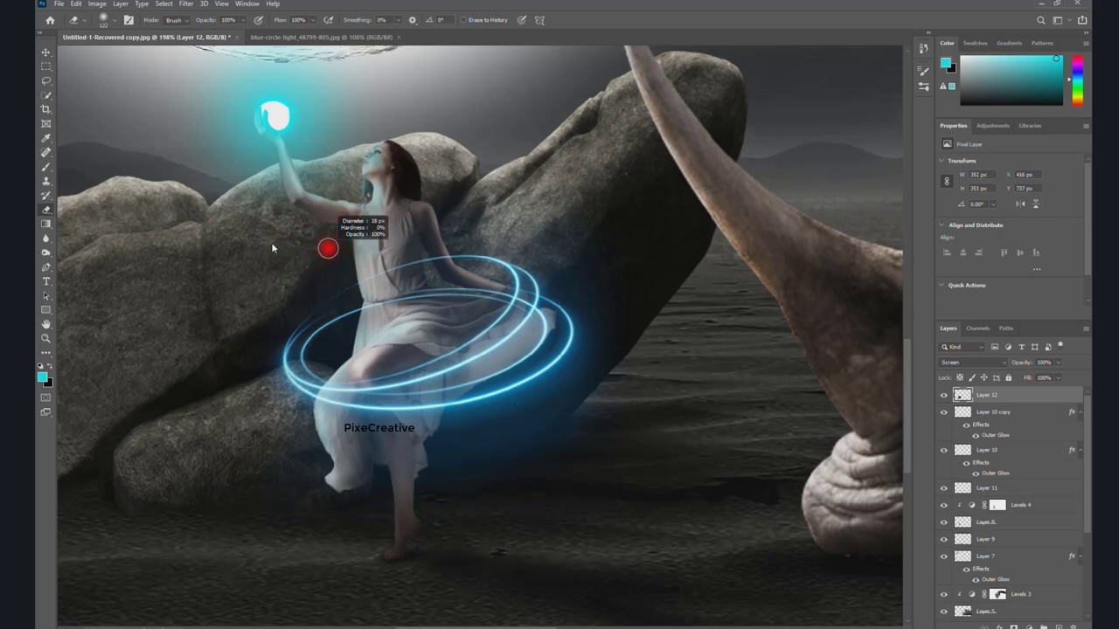
pyautogui.moveTo(327, 250); pyautogui.dragTo(379, 259)
pyautogui.scroll(2, 380, 258)
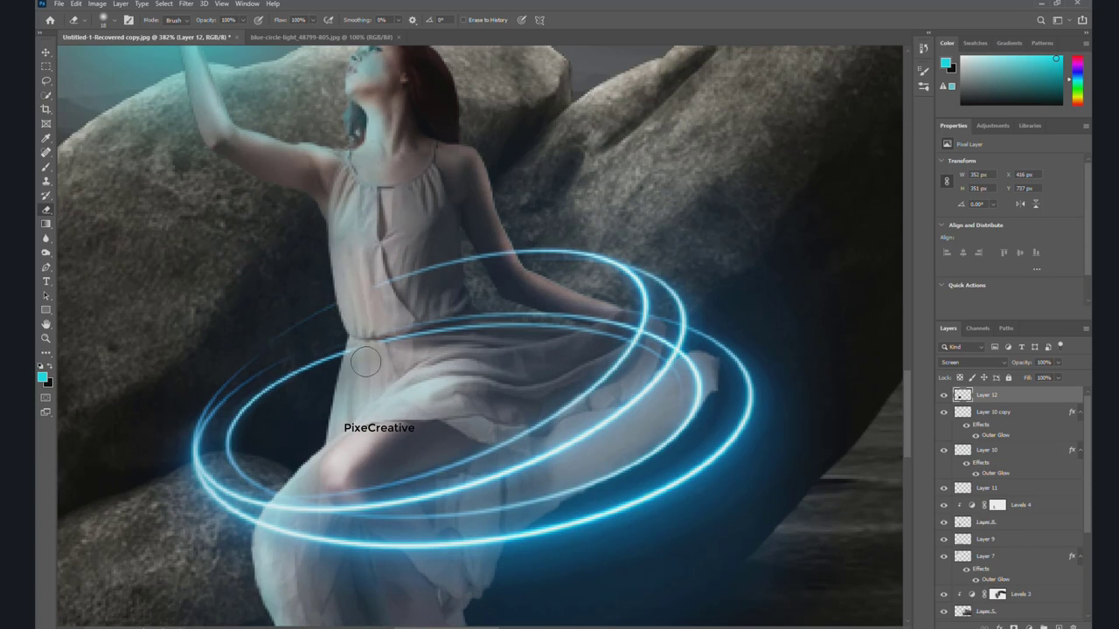
# Erase ring sections crossing her waist, chest, dress belt and arm with a small eraser.
pyautogui.moveTo(358, 362); pyautogui.dragTo(401, 267)
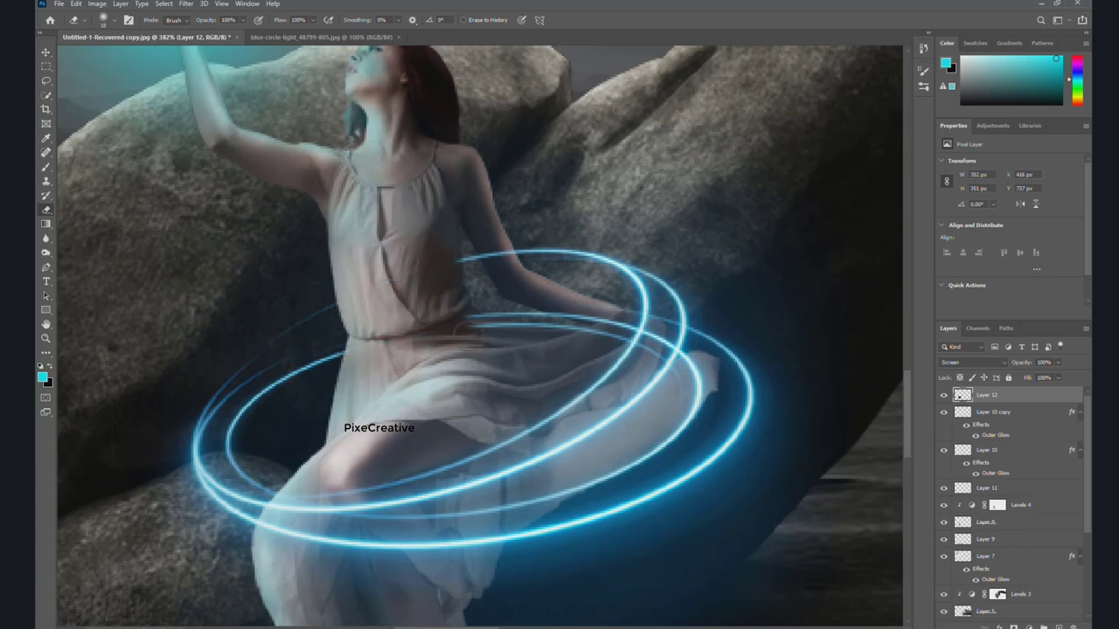
pyautogui.moveTo(473, 350); pyautogui.dragTo(463, 348)
pyautogui.moveTo(492, 334)
pyautogui.mouseDown()
pyautogui.moveTo(524, 336)
pyautogui.moveTo(487, 332)
pyautogui.moveTo(493, 341)
pyautogui.mouseUp()
pyautogui.moveTo(486, 248)
pyautogui.mouseDown()
pyautogui.moveTo(506, 256)
pyautogui.moveTo(492, 234)
pyautogui.mouseUp()
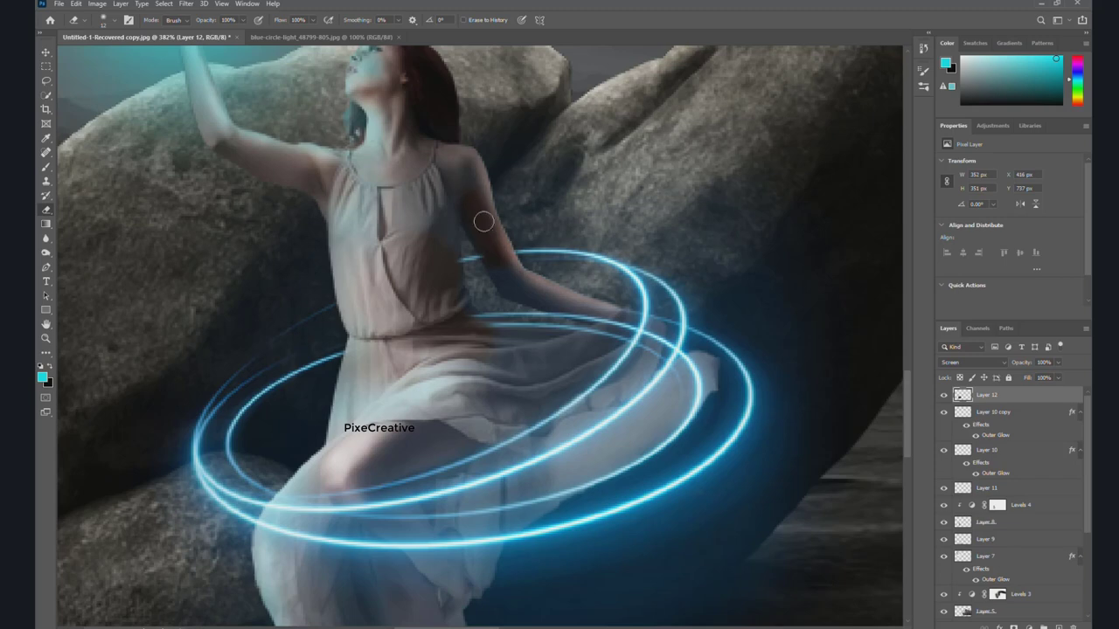
pyautogui.scroll(-2, 519, 228)
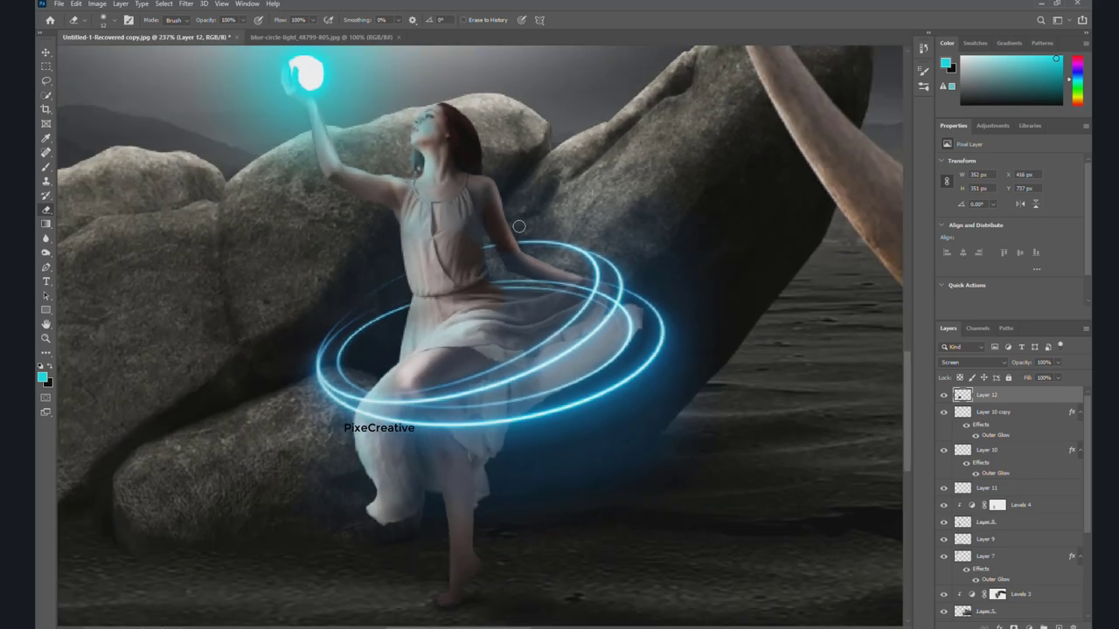
pyautogui.scroll(-1, 517, 227)
pyautogui.scroll(-1, 515, 227)
pyautogui.scroll(-1, 514, 226)
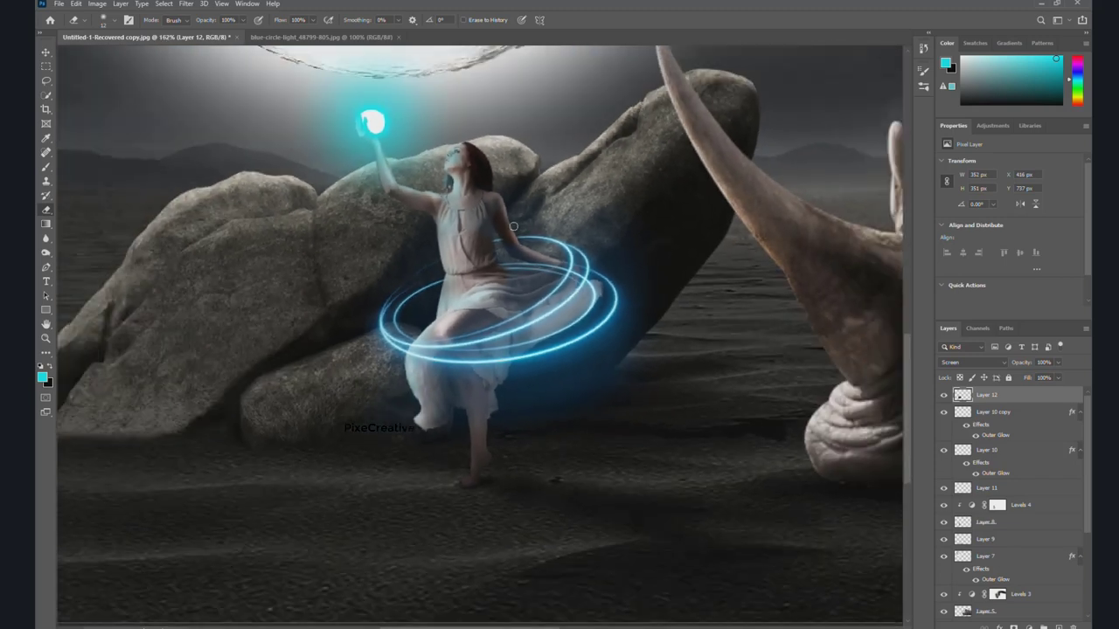
pyautogui.click(46, 53)
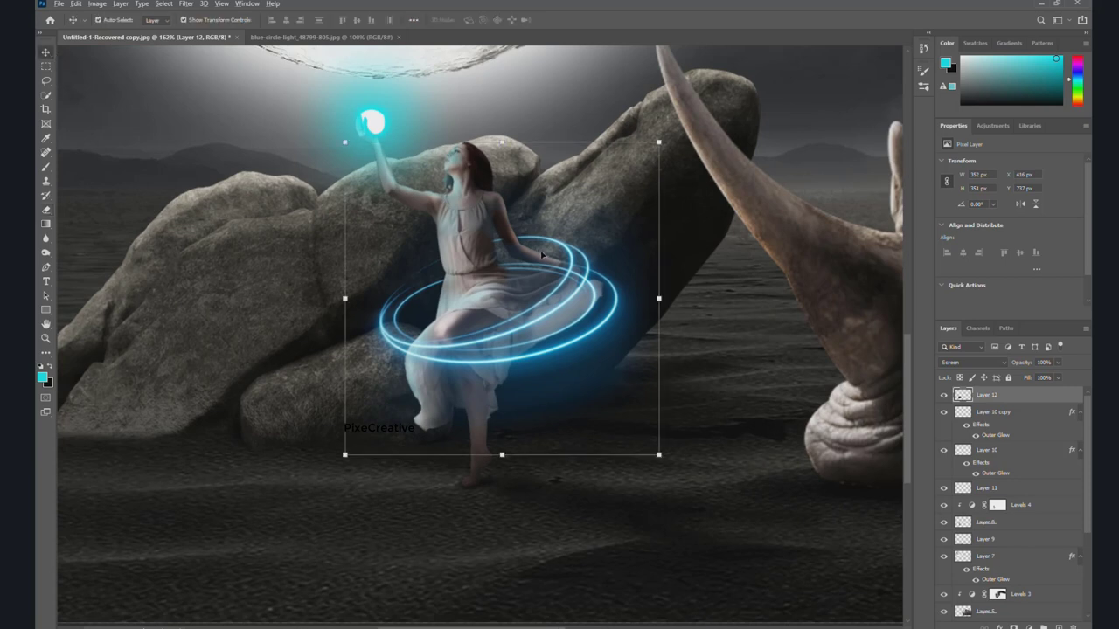
pyautogui.scroll(-3, 561, 339)
# Add Layer 13 and set up a large soft brush, undoing a trial stroke.
pyautogui.hotkey('ctrl', 'shift', 'alt', 'n')
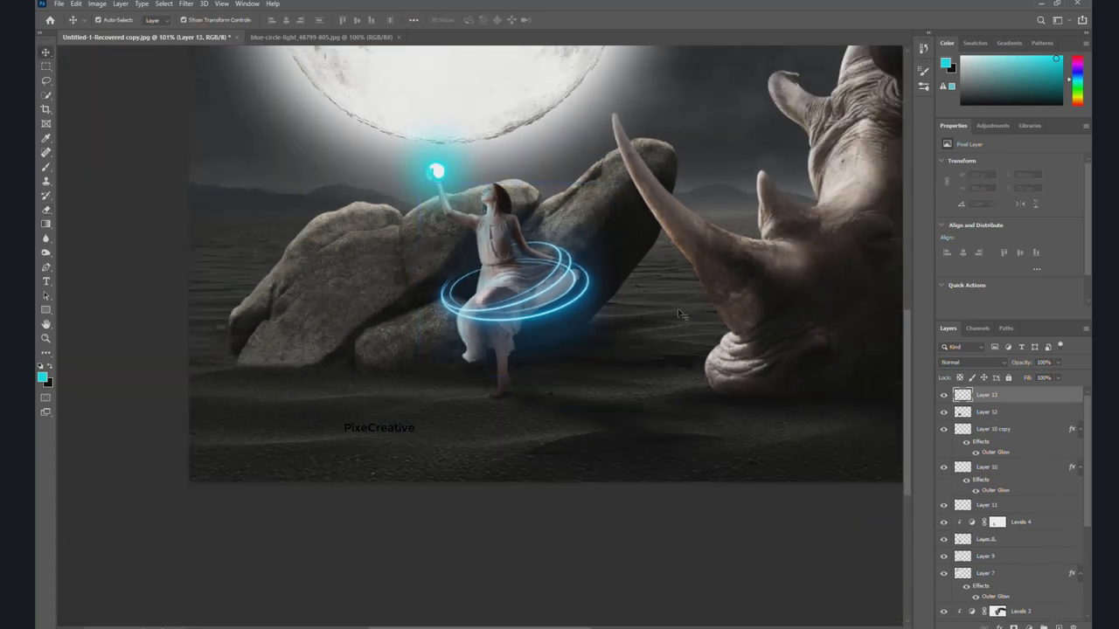
pyautogui.click(45, 167)
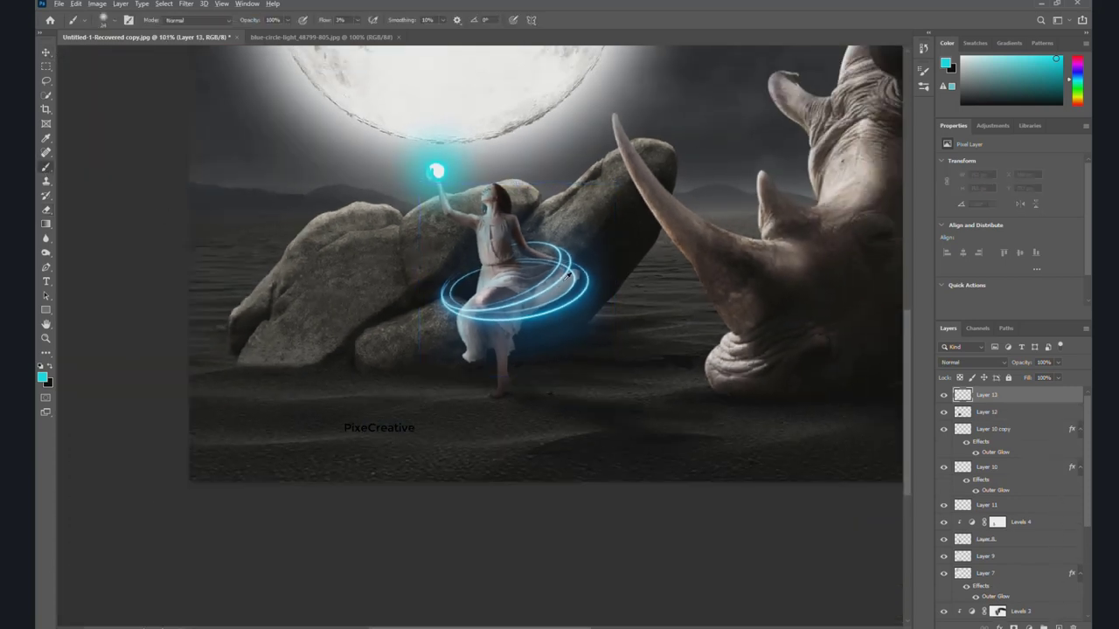
pyautogui.moveTo(418, 238); pyautogui.dragTo(437, 237)
pyautogui.moveTo(479, 282)
pyautogui.mouseDown()
pyautogui.moveTo(510, 386)
pyautogui.moveTo(324, 416)
pyautogui.moveTo(449, 419)
pyautogui.mouseUp()
pyautogui.hotkey('ctrl', 'z')
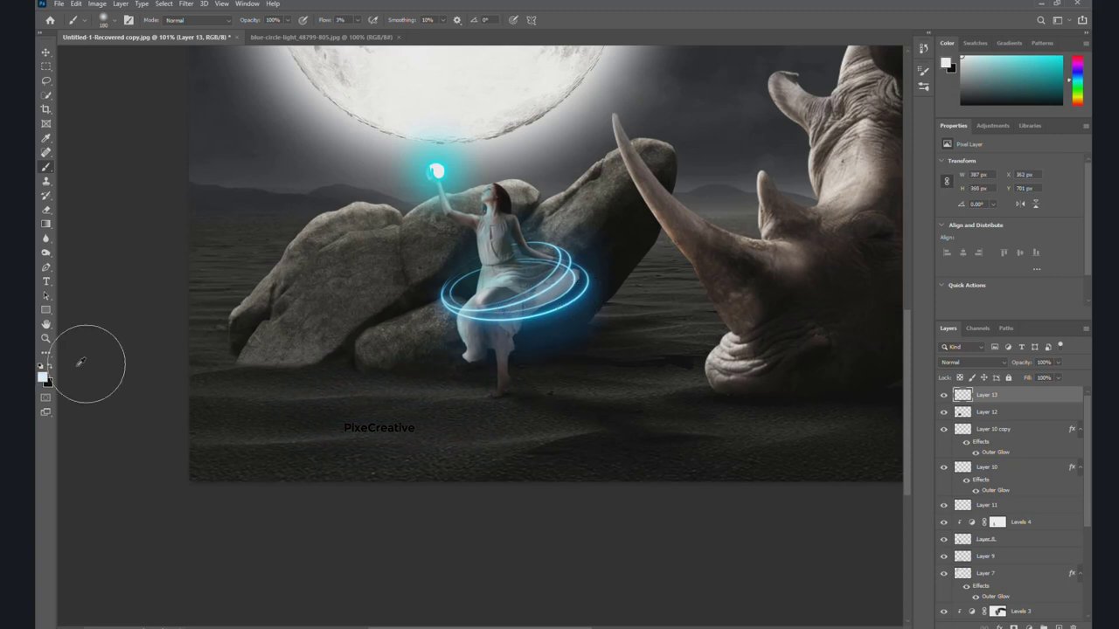
# Set the paint colour to blue and brush a soft glow around her feet at about 157 px.
pyautogui.click(41, 376)
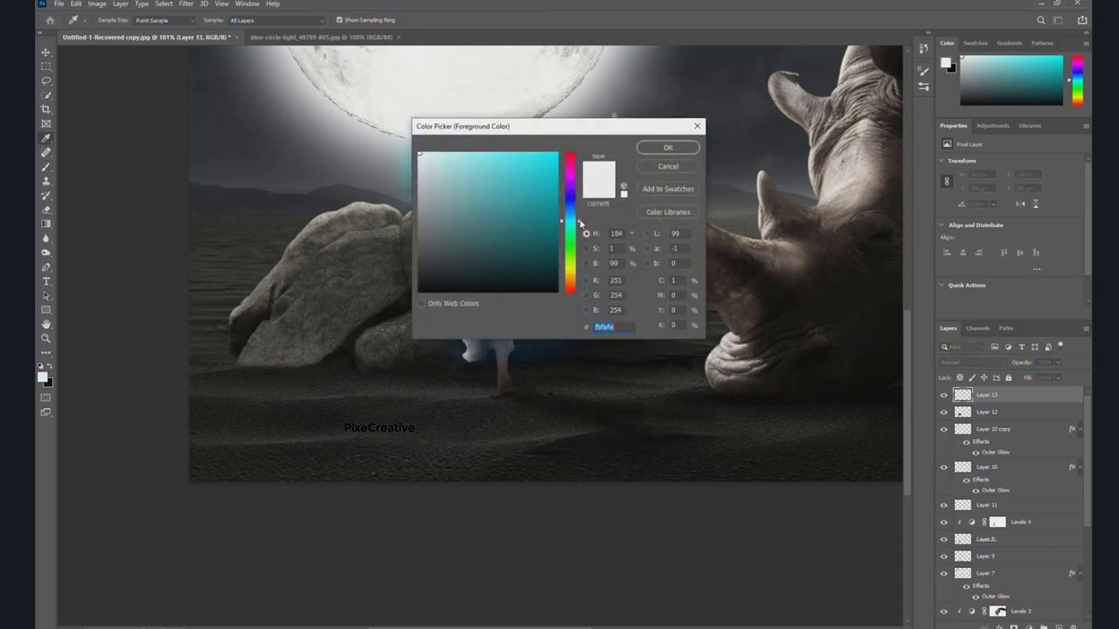
pyautogui.moveTo(579, 224); pyautogui.dragTo(580, 215)
pyautogui.click(664, 150)
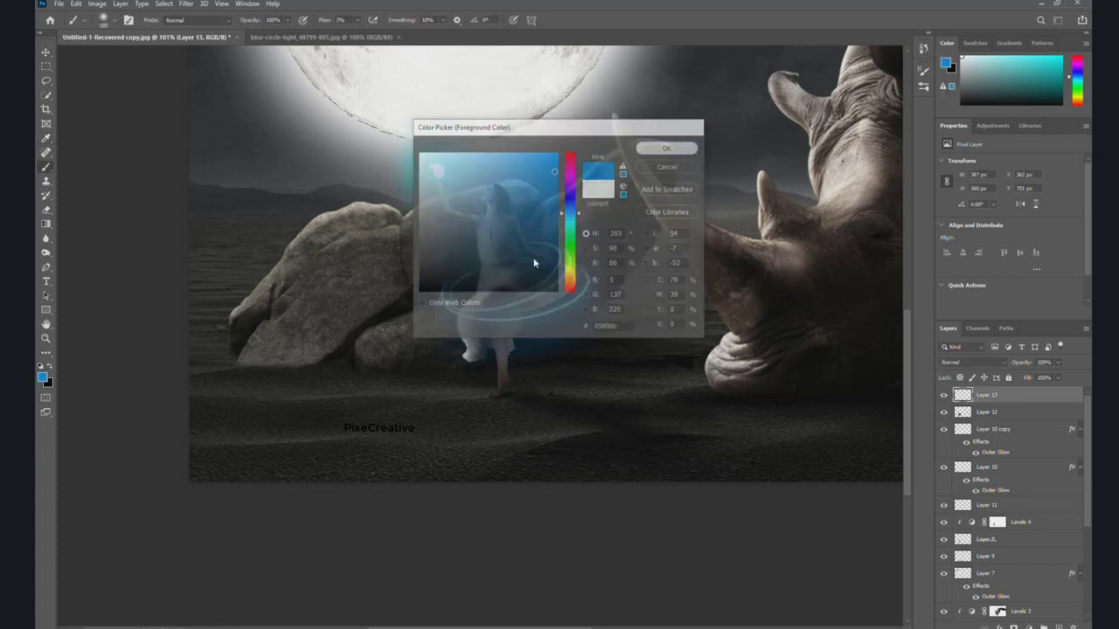
pyautogui.scroll(2, 485, 384)
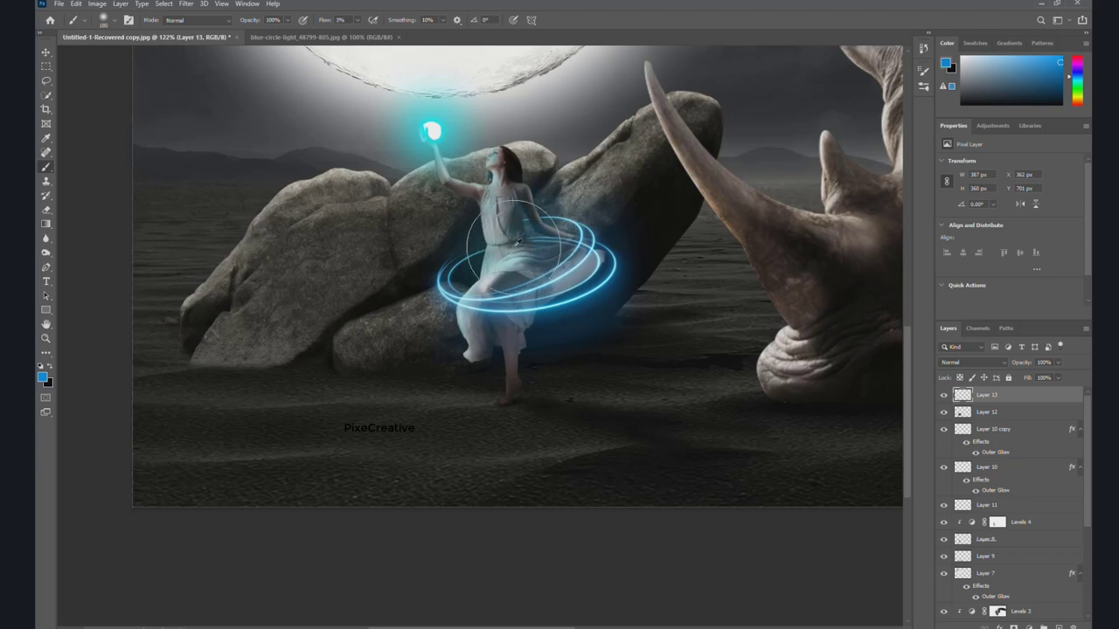
pyautogui.moveTo(478, 406)
pyautogui.mouseDown()
pyautogui.moveTo(437, 399)
pyautogui.moveTo(461, 417)
pyautogui.moveTo(333, 417)
pyautogui.moveTo(649, 419)
pyautogui.mouseUp()
pyautogui.moveTo(509, 423); pyautogui.dragTo(427, 403)
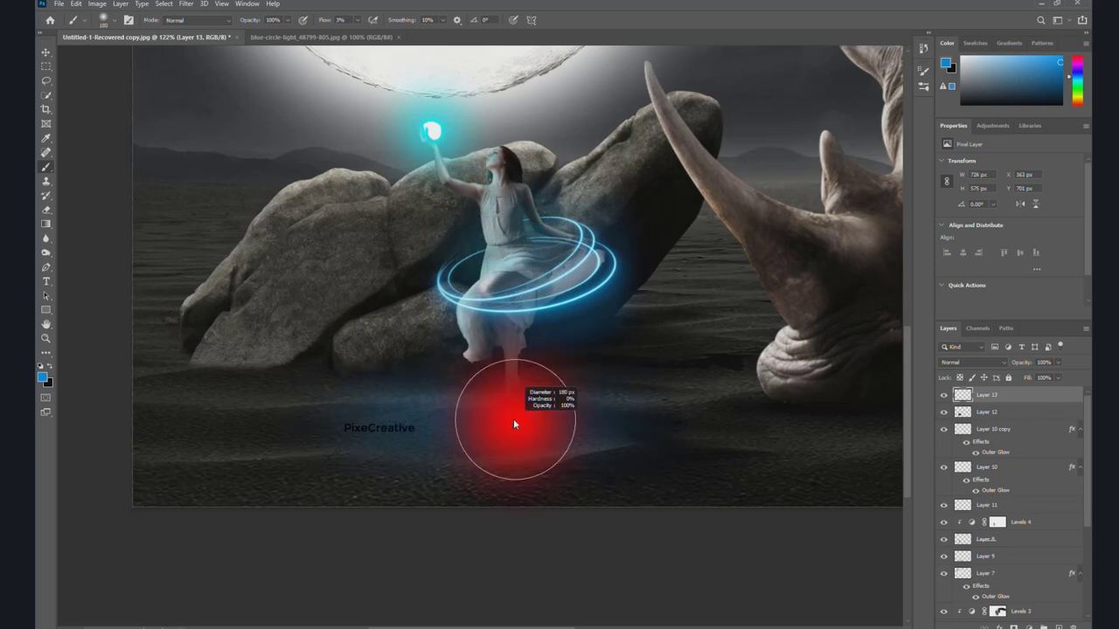
pyautogui.rightClick(510, 378)
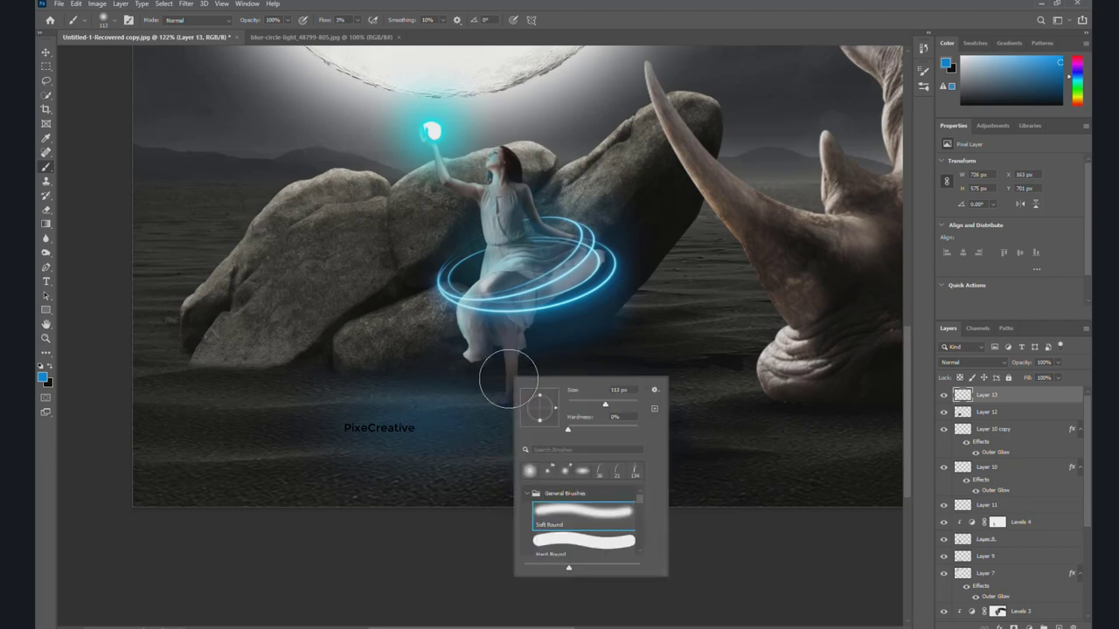
pyautogui.click(474, 400)
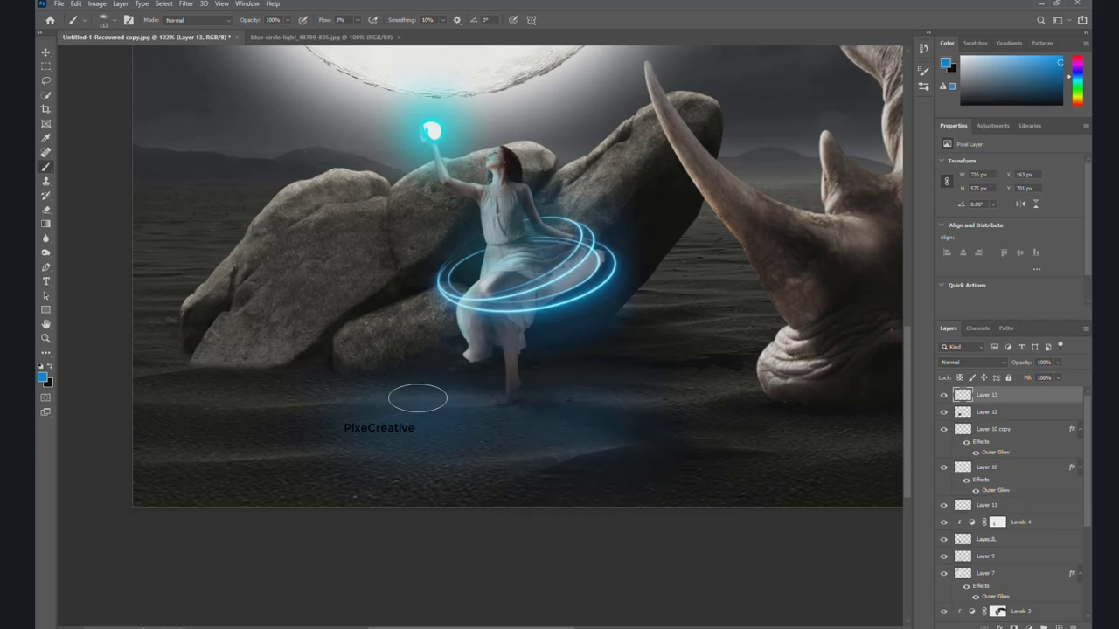
pyautogui.moveTo(450, 402)
pyautogui.mouseDown()
pyautogui.moveTo(499, 402)
pyautogui.moveTo(400, 393)
pyautogui.moveTo(320, 412)
pyautogui.moveTo(332, 440)
pyautogui.moveTo(632, 431)
pyautogui.moveTo(669, 425)
pyautogui.moveTo(567, 400)
pyautogui.moveTo(661, 394)
pyautogui.moveTo(519, 396)
pyautogui.moveTo(669, 405)
pyautogui.moveTo(674, 437)
pyautogui.mouseUp()
# Set the ground glow layer to Screen blending at about 53% opacity.
pyautogui.click(970, 362)
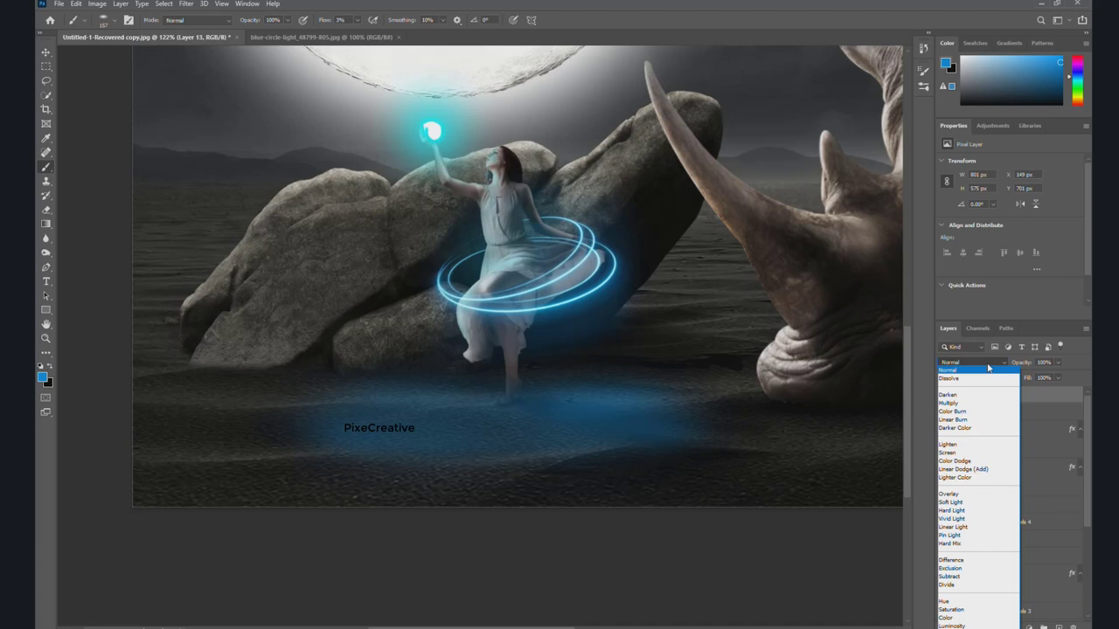
pyautogui.click(948, 454)
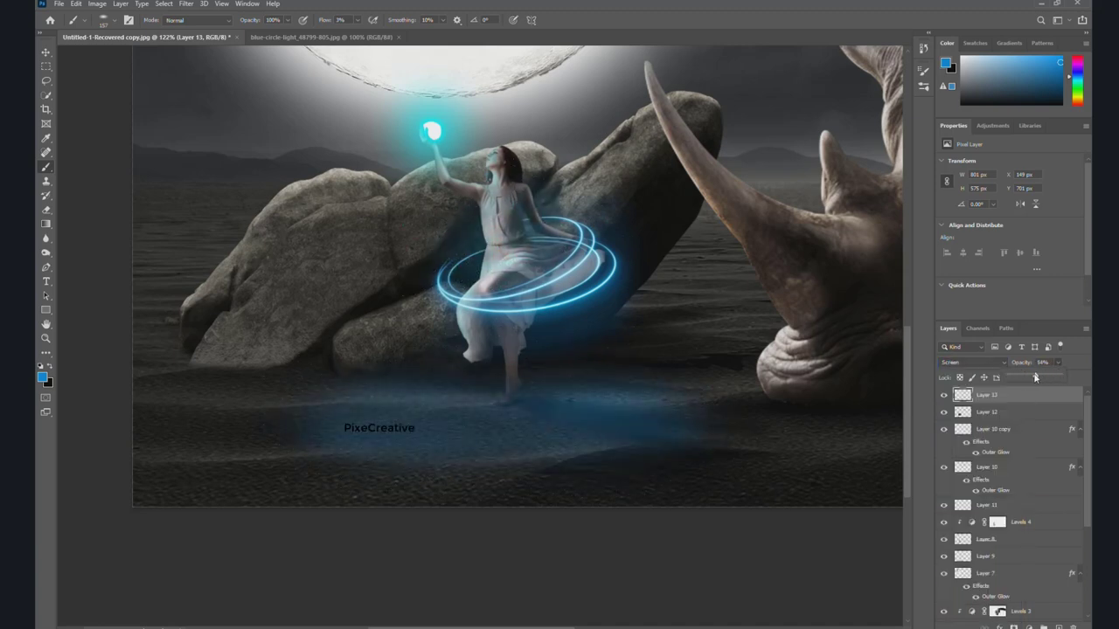
pyautogui.moveTo(1035, 377); pyautogui.dragTo(1034, 377)
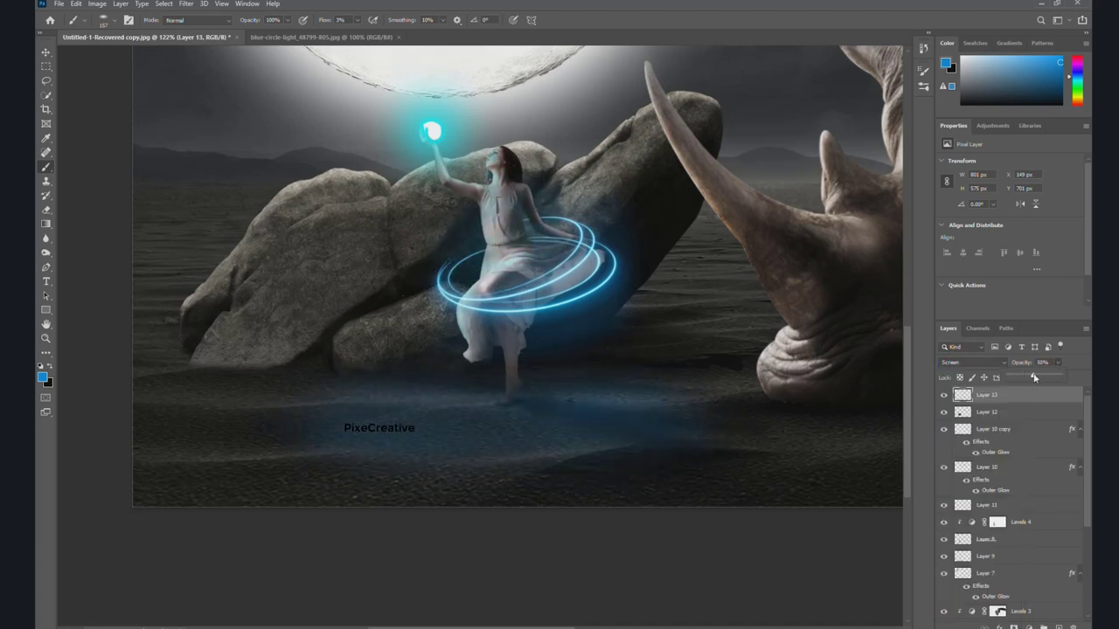
pyautogui.click(519, 426)
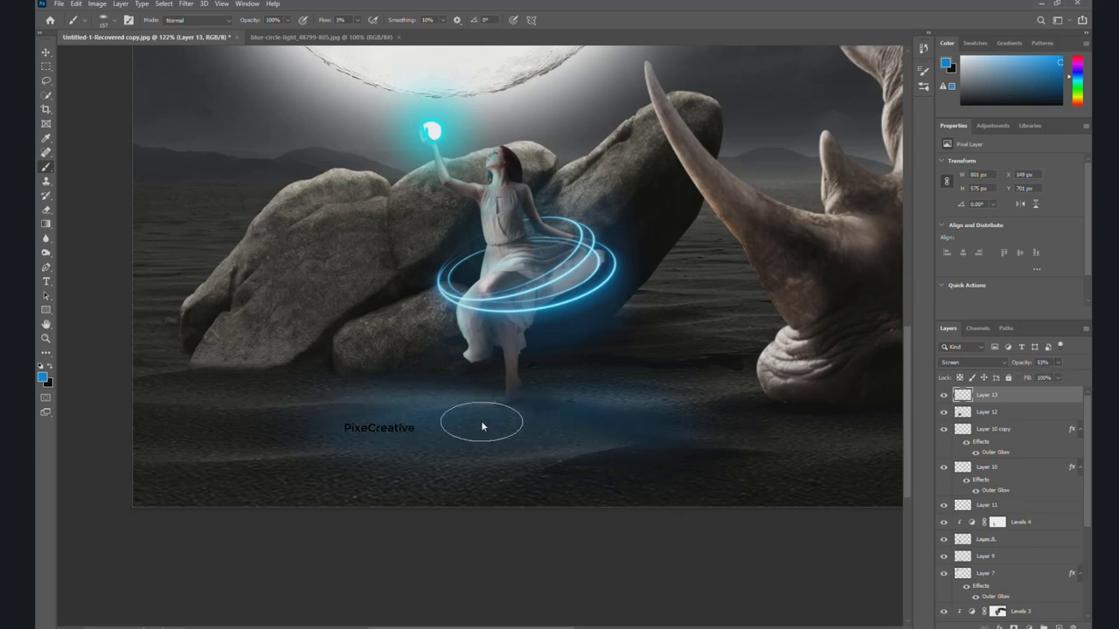
# Extend the blue glow leftward across the ground and sample the orb's cyan.
pyautogui.moveTo(372, 400); pyautogui.dragTo(280, 406)
pyautogui.keyDown('alt'); pyautogui.click(431, 133); pyautogui.keyUp('alt')
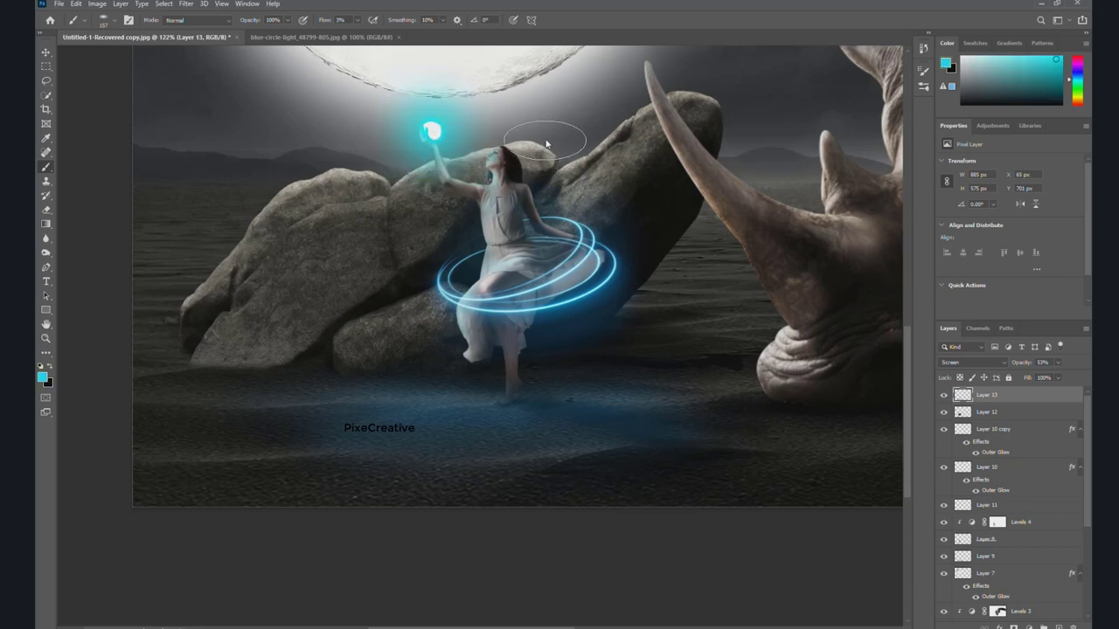
pyautogui.scroll(-3, 1026, 442)
pyautogui.scroll(-3, 1018, 445)
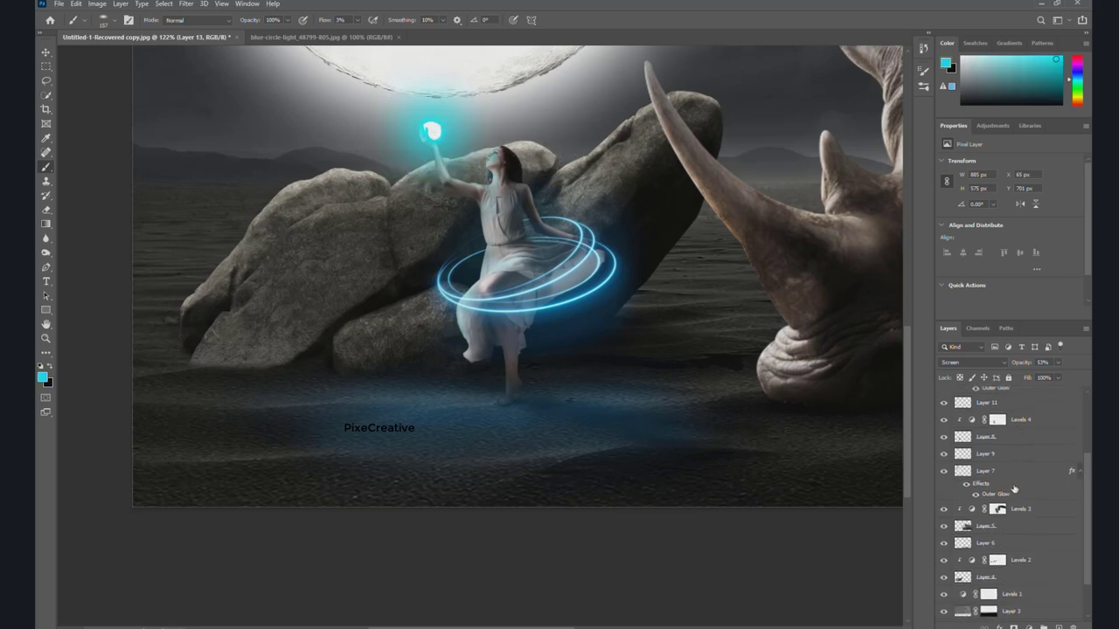
pyautogui.scroll(-2, 1022, 515)
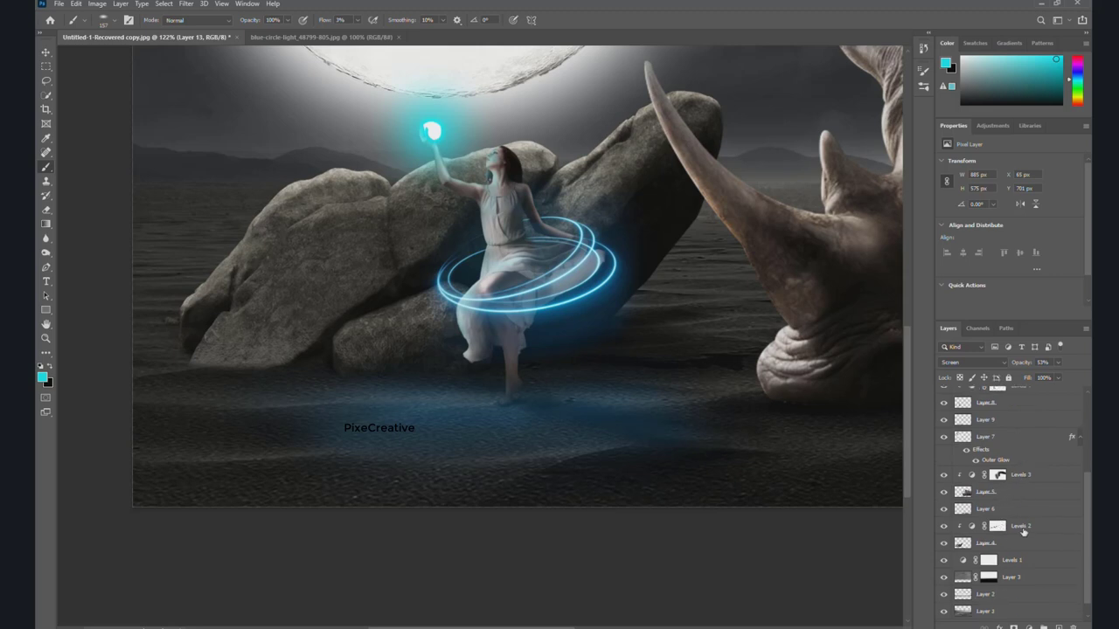
# Add a layer above Levels 2, load the rock selection and brush cyan over the rocks.
pyautogui.click(997, 525)
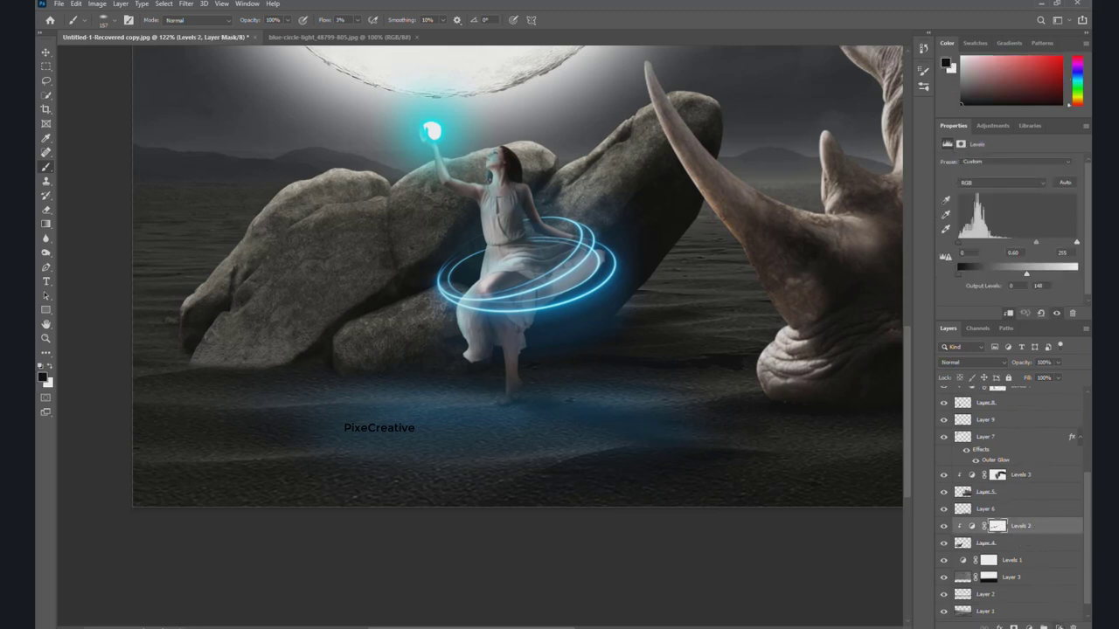
pyautogui.hotkey('ctrl', 'shift', 'alt', 'n')
pyautogui.keyDown('ctrl'); pyautogui.click(963, 560); pyautogui.keyUp('ctrl')
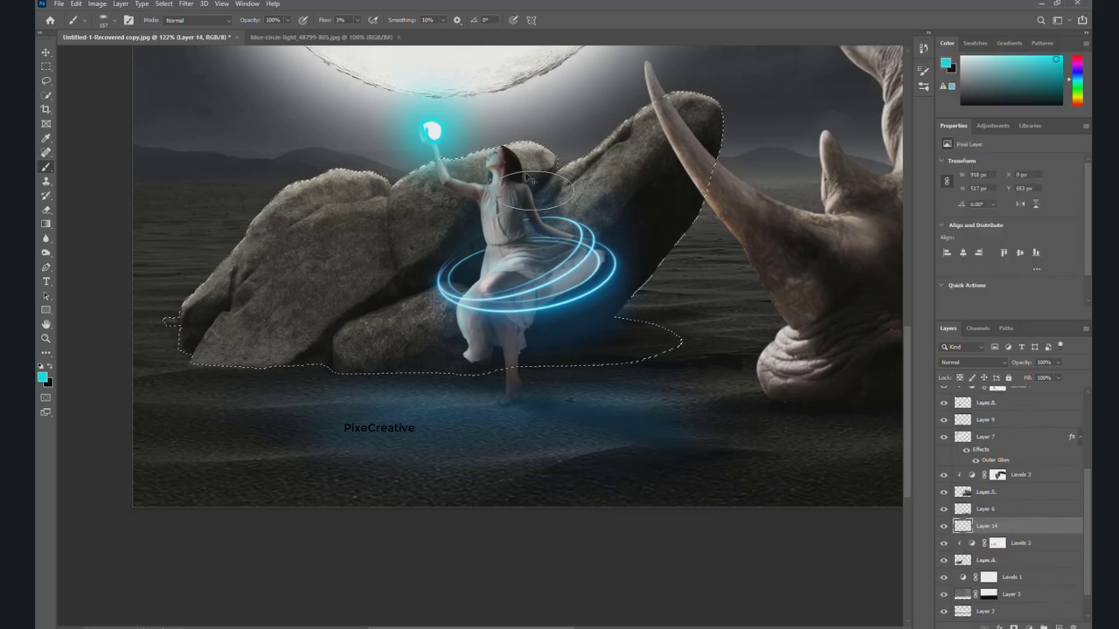
pyautogui.moveTo(528, 138)
pyautogui.mouseDown()
pyautogui.moveTo(432, 193)
pyautogui.moveTo(425, 235)
pyautogui.moveTo(452, 192)
pyautogui.moveTo(437, 180)
pyautogui.moveTo(399, 294)
pyautogui.moveTo(450, 295)
pyautogui.moveTo(400, 295)
pyautogui.mouseUp()
pyautogui.moveTo(586, 191)
pyautogui.mouseDown()
pyautogui.moveTo(573, 166)
pyautogui.moveTo(595, 118)
pyautogui.moveTo(542, 232)
pyautogui.moveTo(537, 177)
pyautogui.moveTo(571, 124)
pyautogui.mouseUp()
pyautogui.moveTo(414, 218)
pyautogui.mouseDown()
pyautogui.moveTo(294, 180)
pyautogui.moveTo(449, 257)
pyautogui.moveTo(382, 312)
pyautogui.moveTo(329, 335)
pyautogui.moveTo(332, 364)
pyautogui.moveTo(387, 318)
pyautogui.moveTo(422, 312)
pyautogui.moveTo(374, 333)
pyautogui.moveTo(556, 224)
pyautogui.moveTo(372, 198)
pyautogui.moveTo(264, 204)
pyautogui.mouseUp()
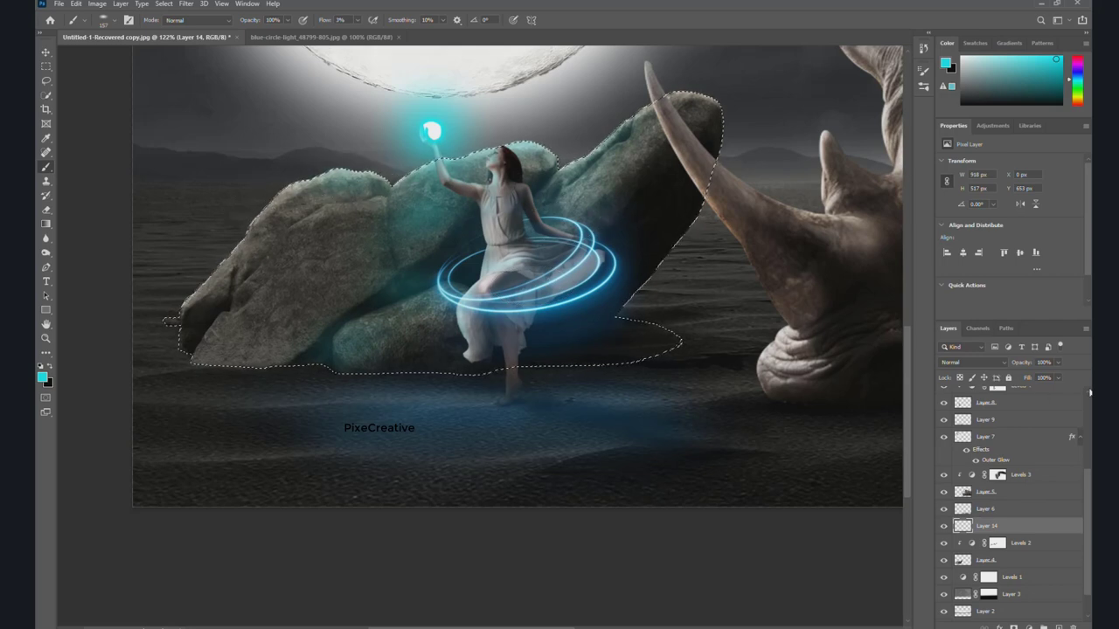
# Lower the rock tint layer to 80% opacity and clear the selection.
pyautogui.moveTo(1057, 362); pyautogui.dragTo(1050, 378)
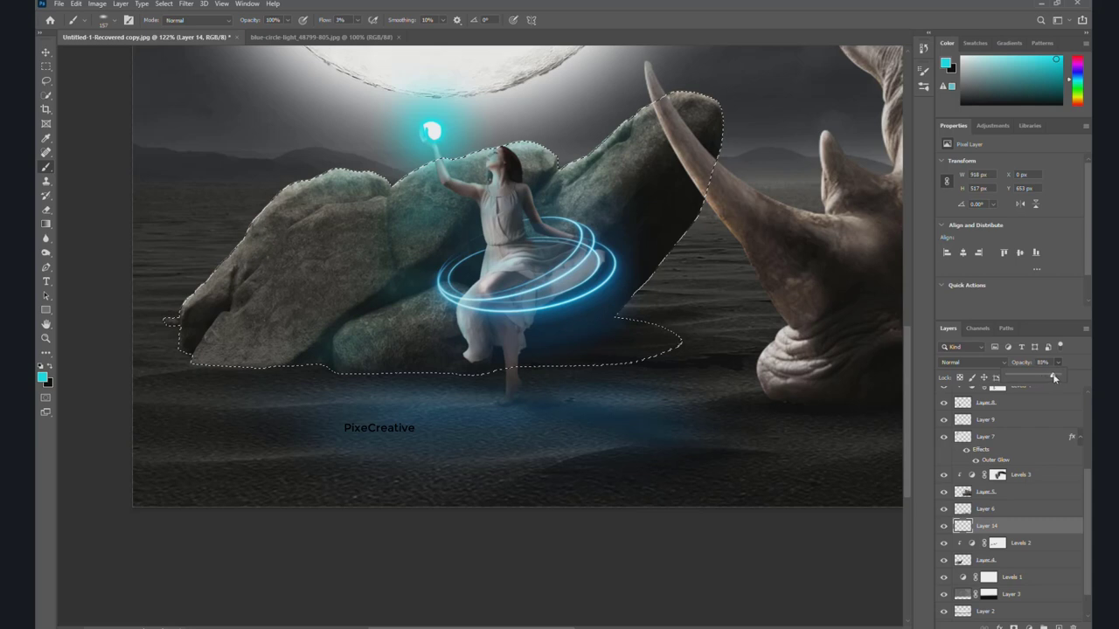
pyautogui.click(46, 52)
pyautogui.hotkey('ctrl', 'd')
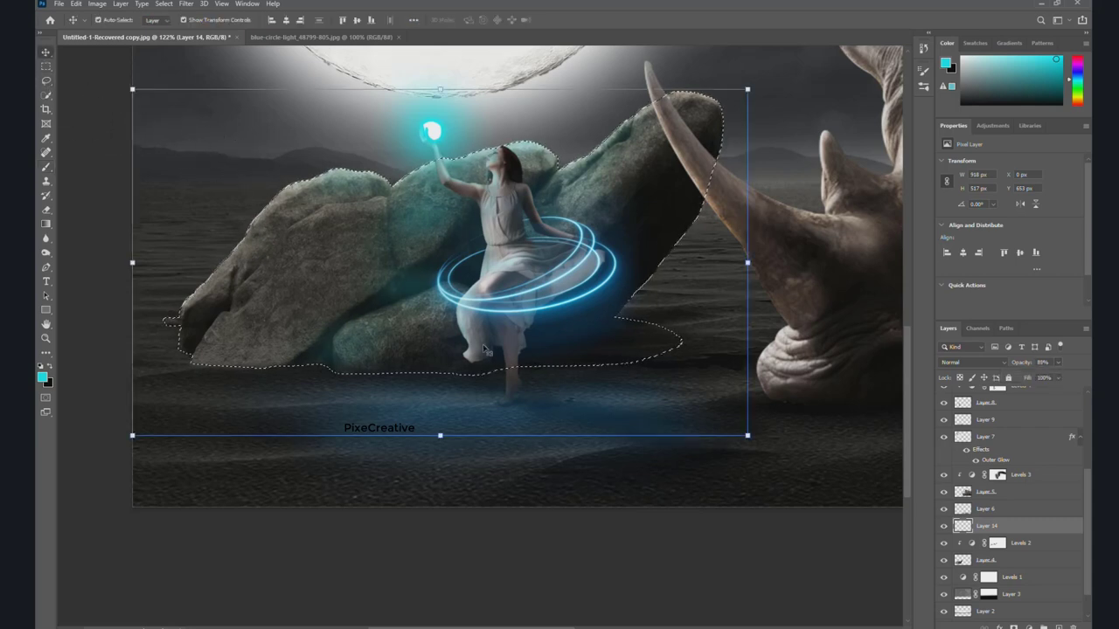
pyautogui.scroll(-2, 566, 376)
pyautogui.scroll(-2, 504, 386)
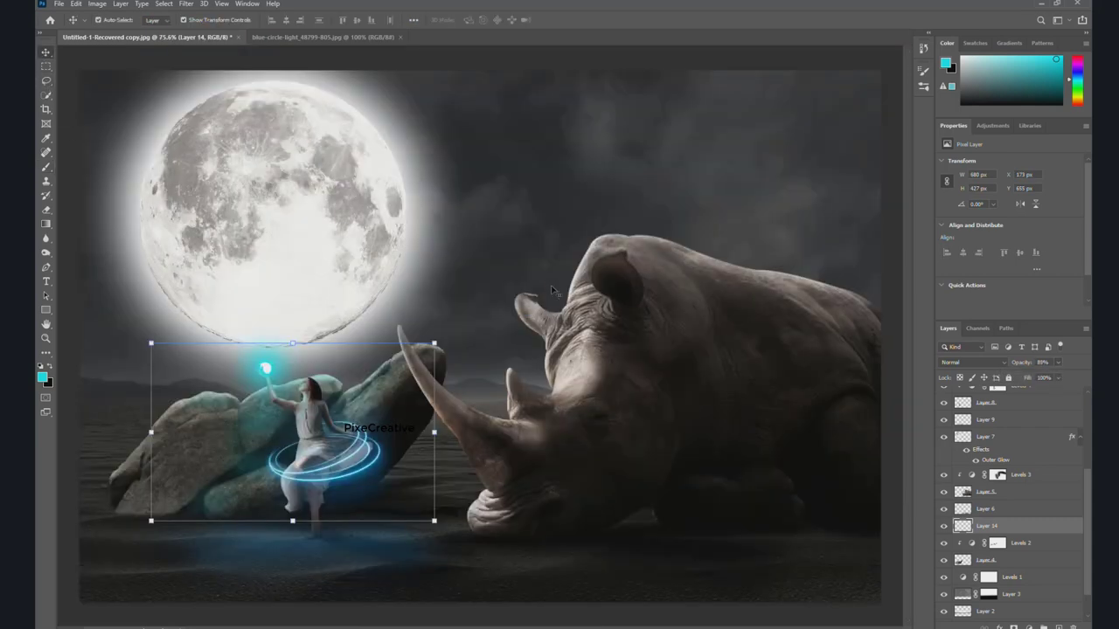
pyautogui.click(158, 615)
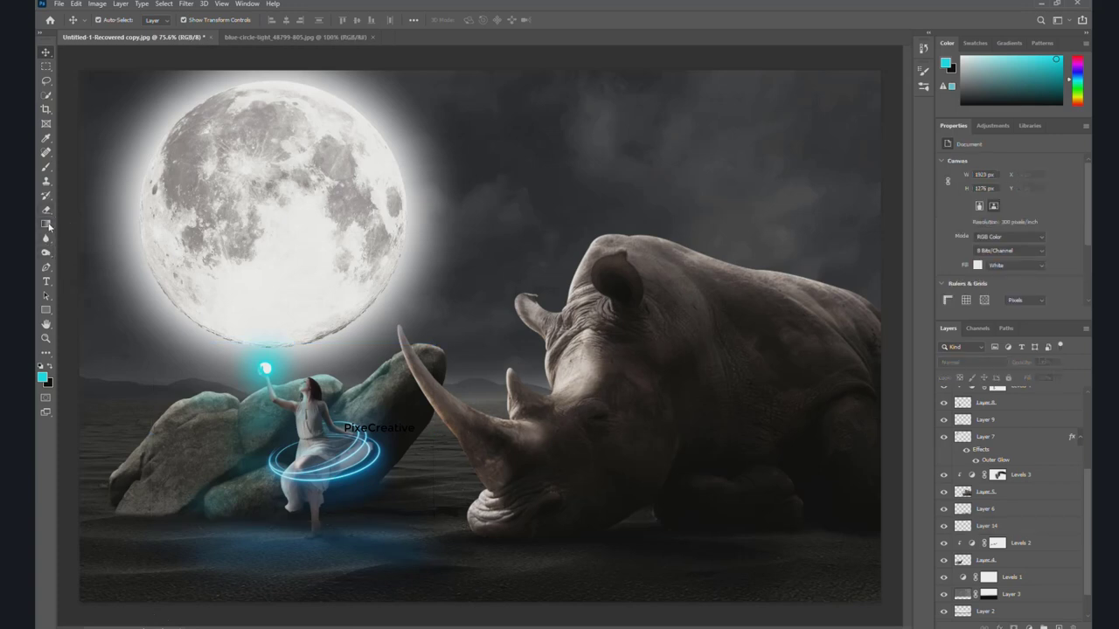
# Add Layer 15 above Levels 3, load the rhino selection and paint teal along the horn's lower edge.
pyautogui.click(46, 166)
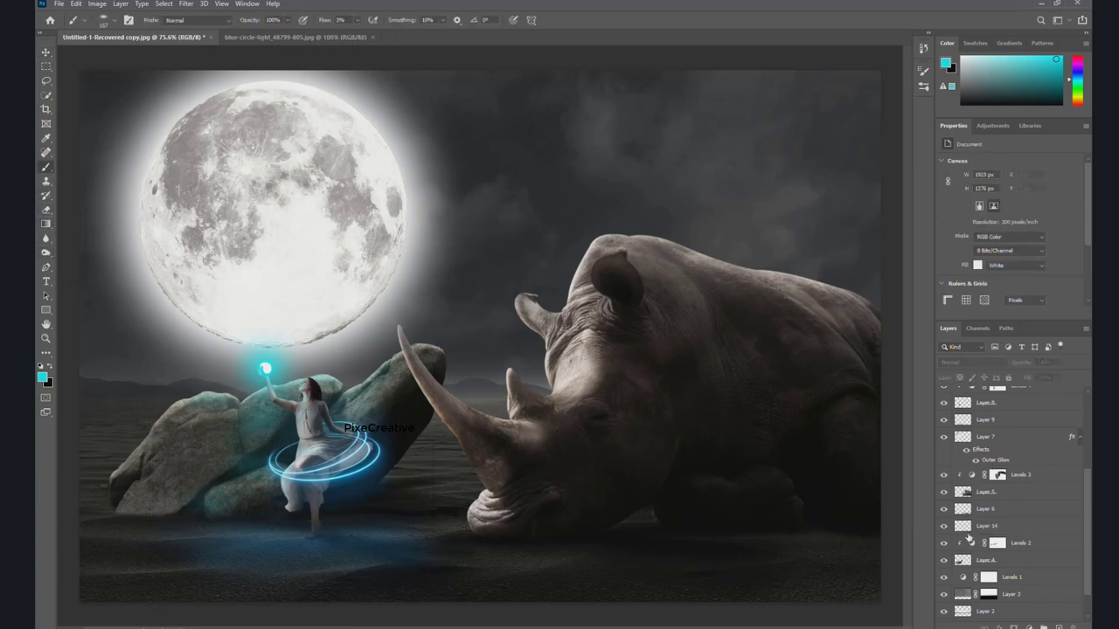
pyautogui.click(1033, 477)
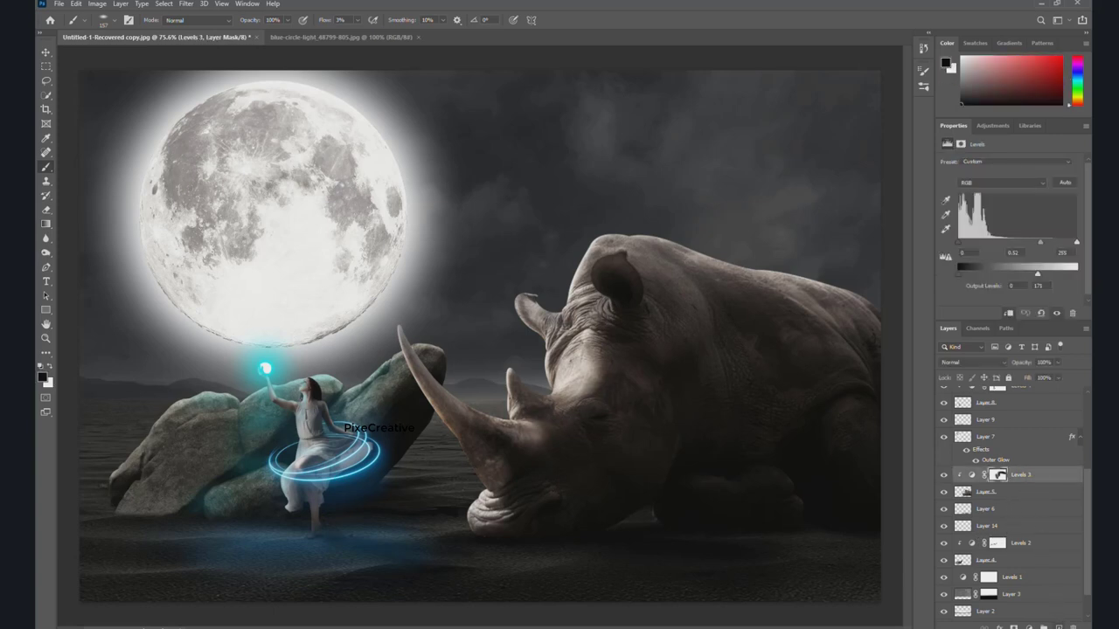
pyautogui.click(1059, 626)
pyautogui.keyDown('ctrl'); pyautogui.click(962, 510); pyautogui.keyUp('ctrl')
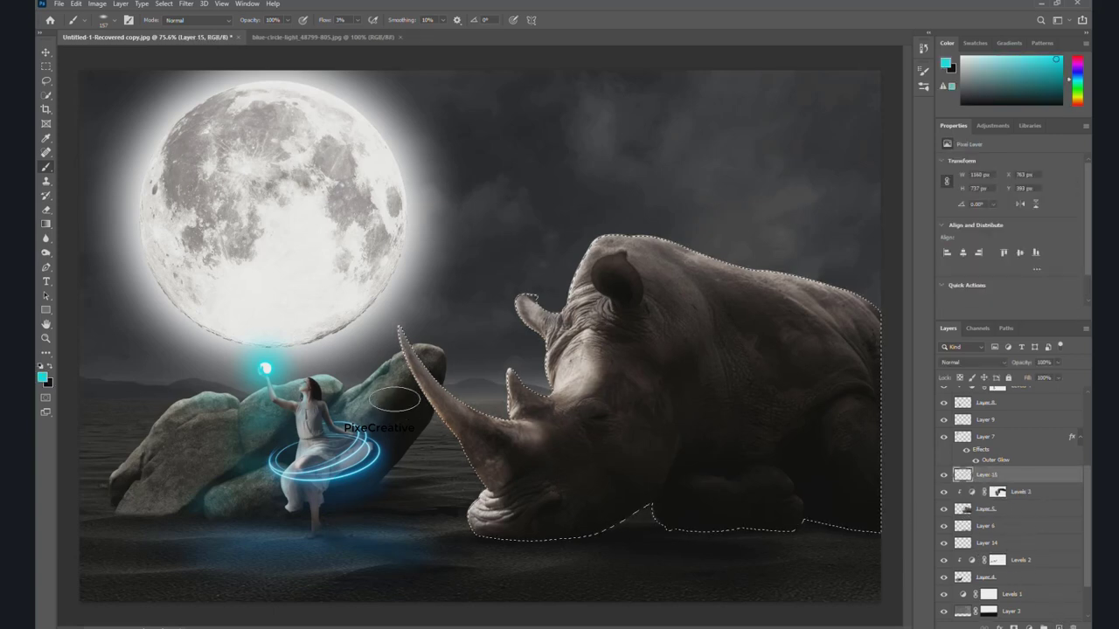
pyautogui.scroll(3, 389, 383)
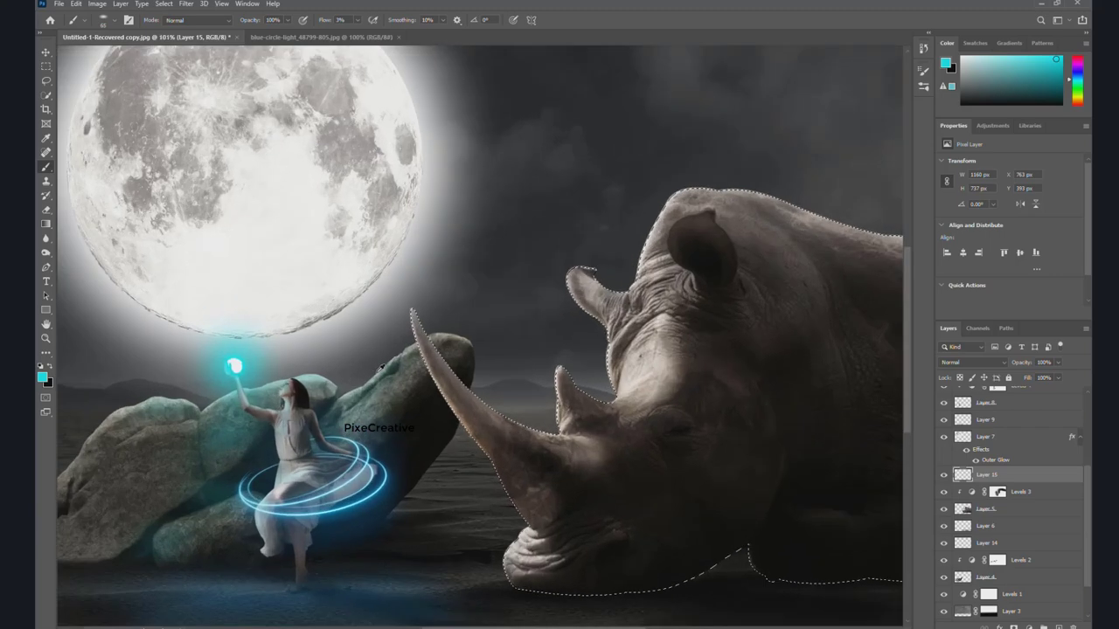
pyautogui.scroll(1, 543, 203)
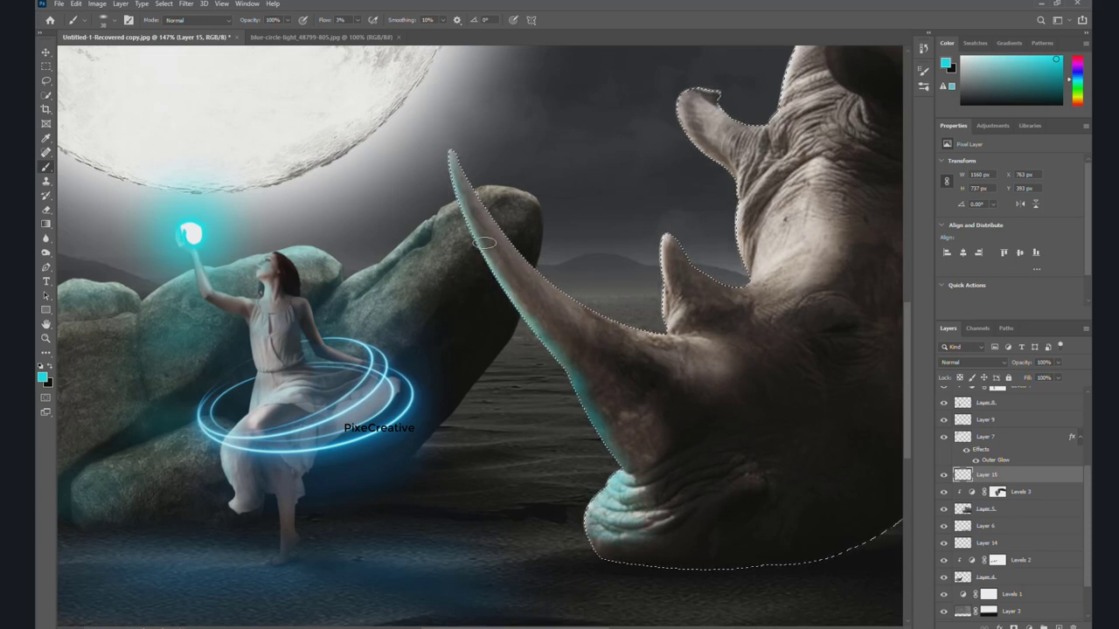
pyautogui.keyDown('alt'); pyautogui.rightClick(475, 213); pyautogui.keyUp('alt')
pyautogui.keyDown('alt'); pyautogui.rightClick(461, 172); pyautogui.keyUp('alt')
pyautogui.moveTo(545, 287)
pyautogui.mouseDown()
pyautogui.moveTo(674, 449)
pyautogui.moveTo(612, 375)
pyautogui.moveTo(662, 437)
pyautogui.moveTo(644, 445)
pyautogui.moveTo(662, 507)
pyautogui.moveTo(662, 452)
pyautogui.moveTo(655, 462)
pyautogui.moveTo(574, 344)
pyautogui.mouseUp()
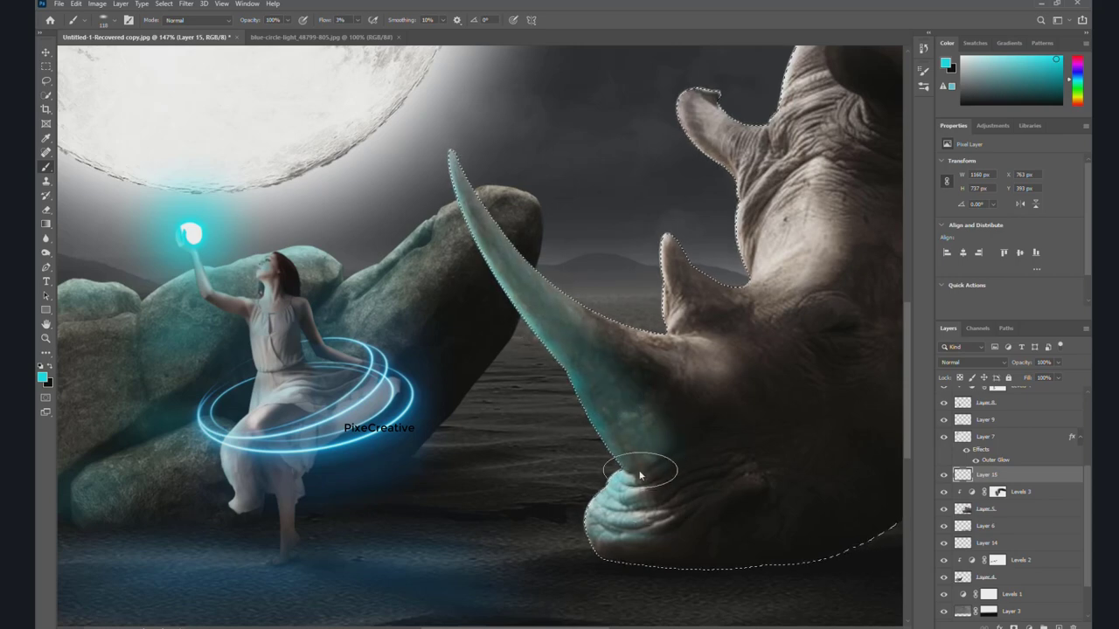
pyautogui.scroll(-3, 621, 374)
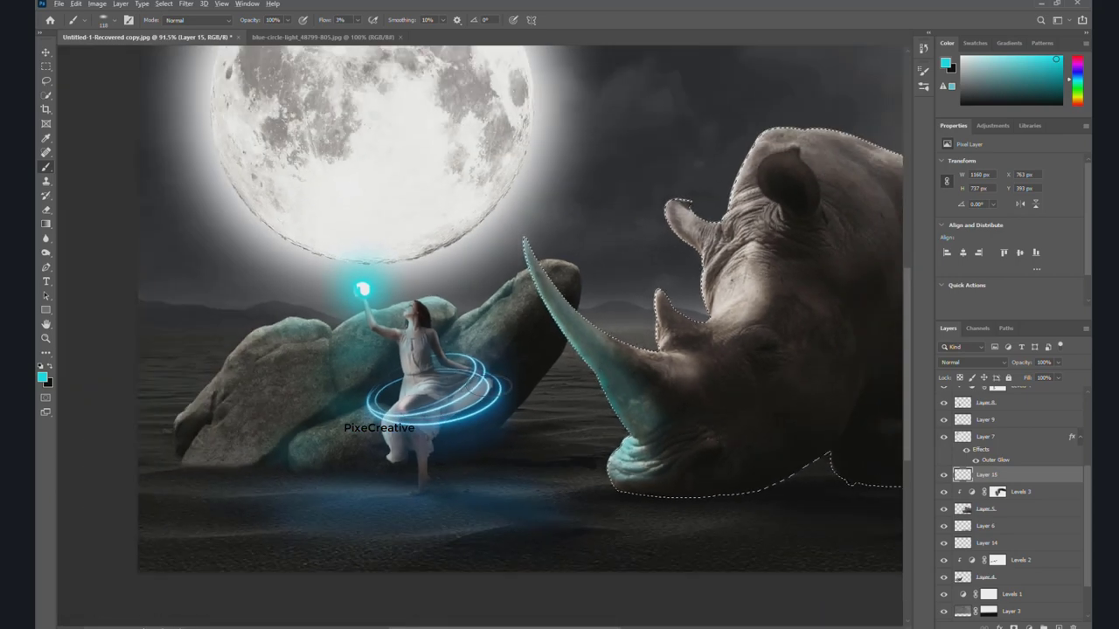
# Set the foreground colour to blue 1083ef.
pyautogui.click(41, 378)
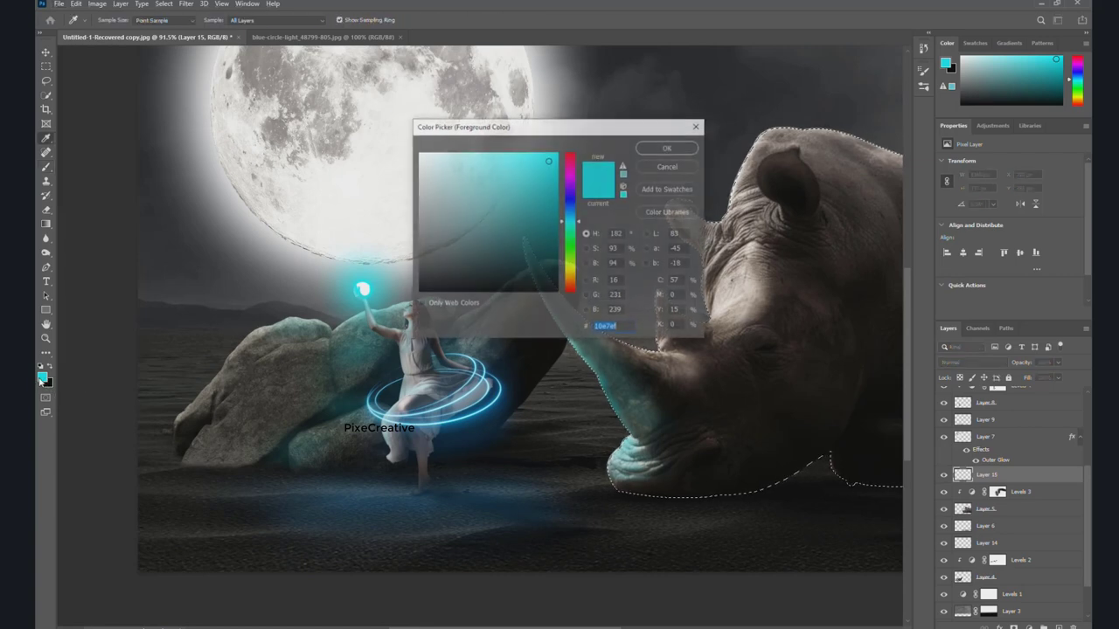
pyautogui.moveTo(577, 225); pyautogui.dragTo(581, 214)
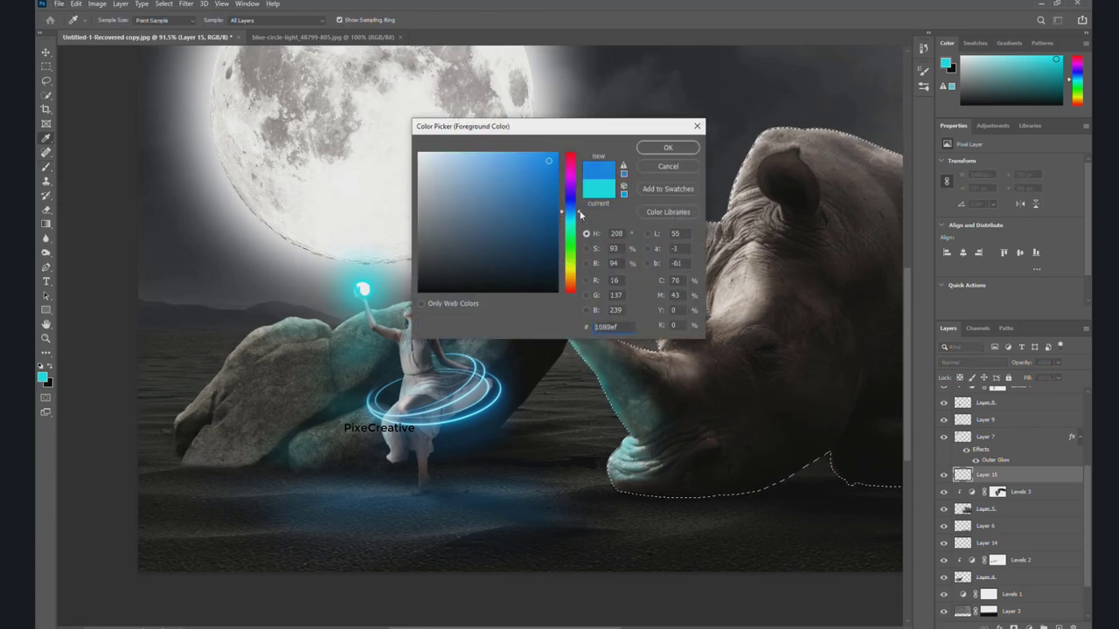
pyautogui.click(667, 148)
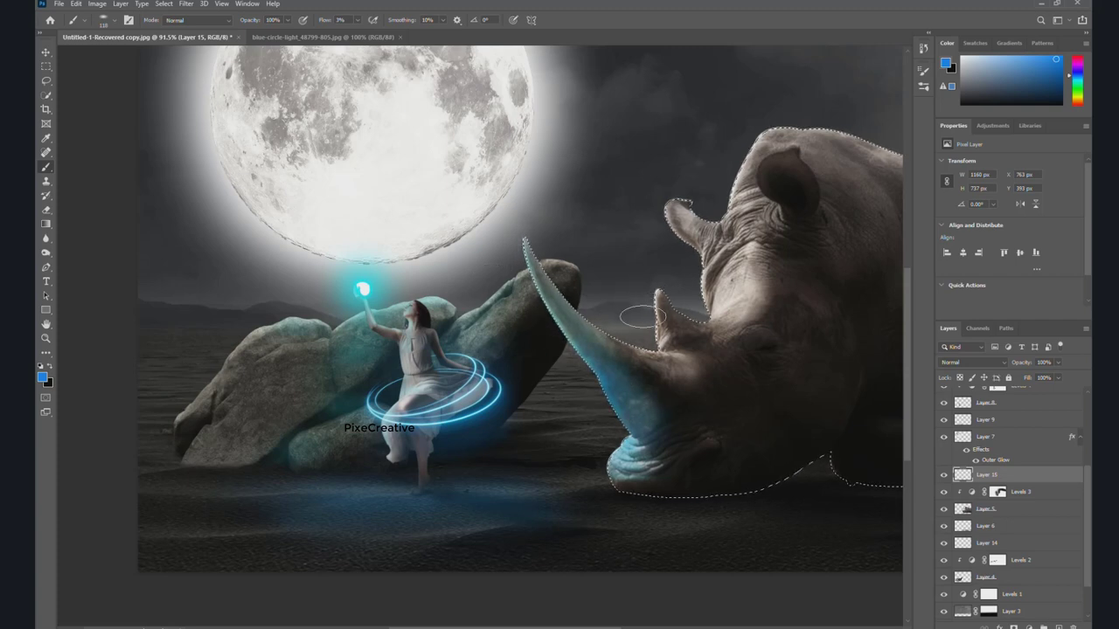
# Resize the brush, adjust its flow, and paint a soft blue tint over the rhino's horn.
pyautogui.moveTo(664, 294); pyautogui.dragTo(651, 289)
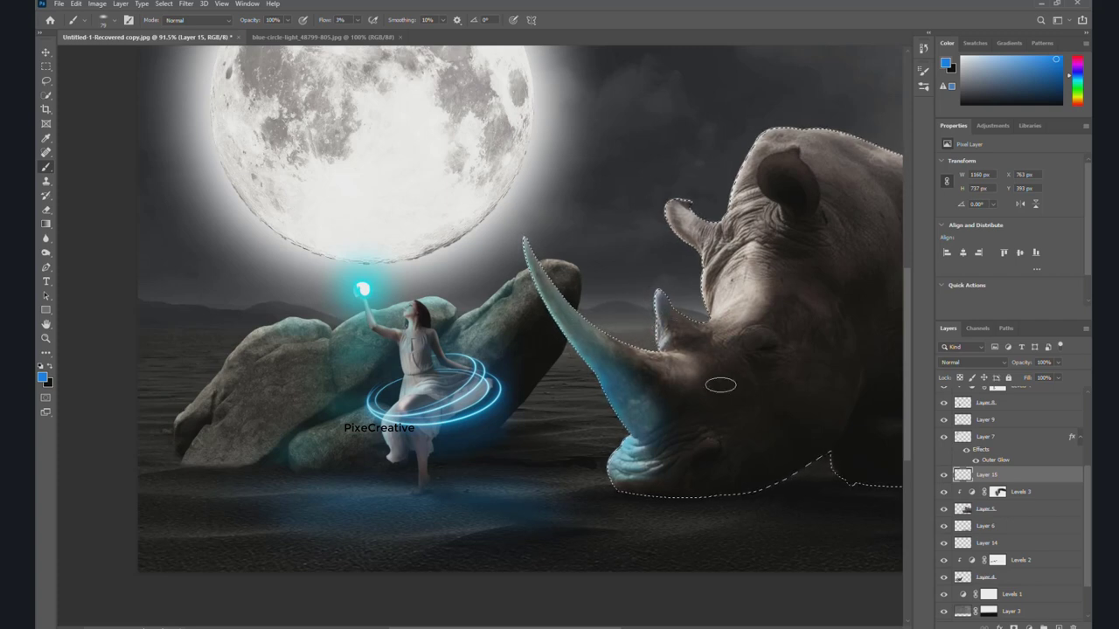
pyautogui.click(357, 19)
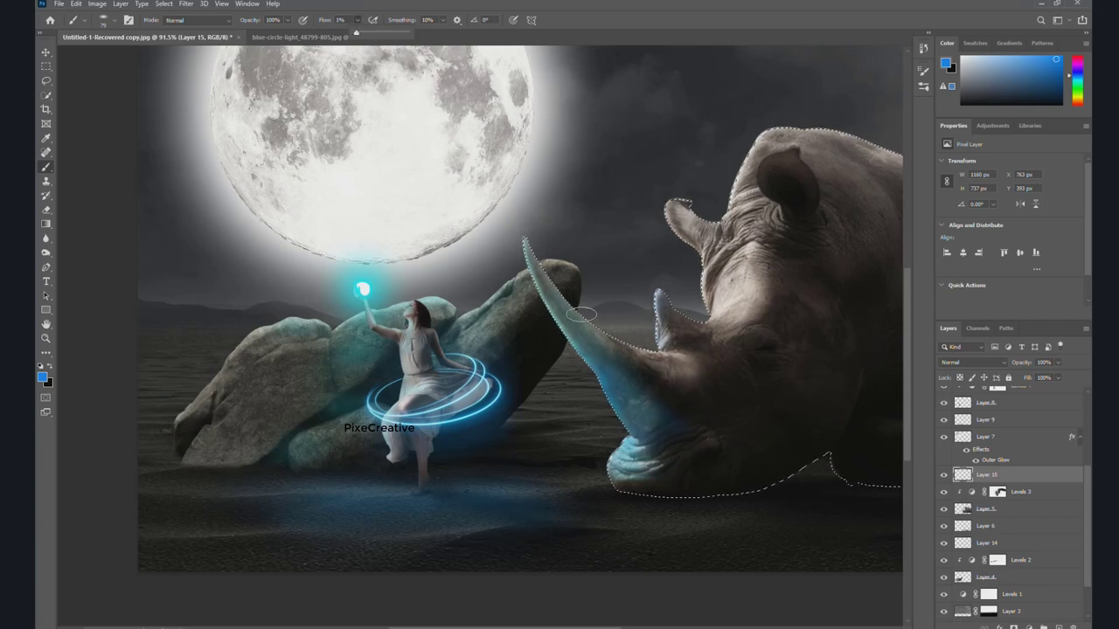
pyautogui.moveTo(582, 314); pyautogui.dragTo(612, 322)
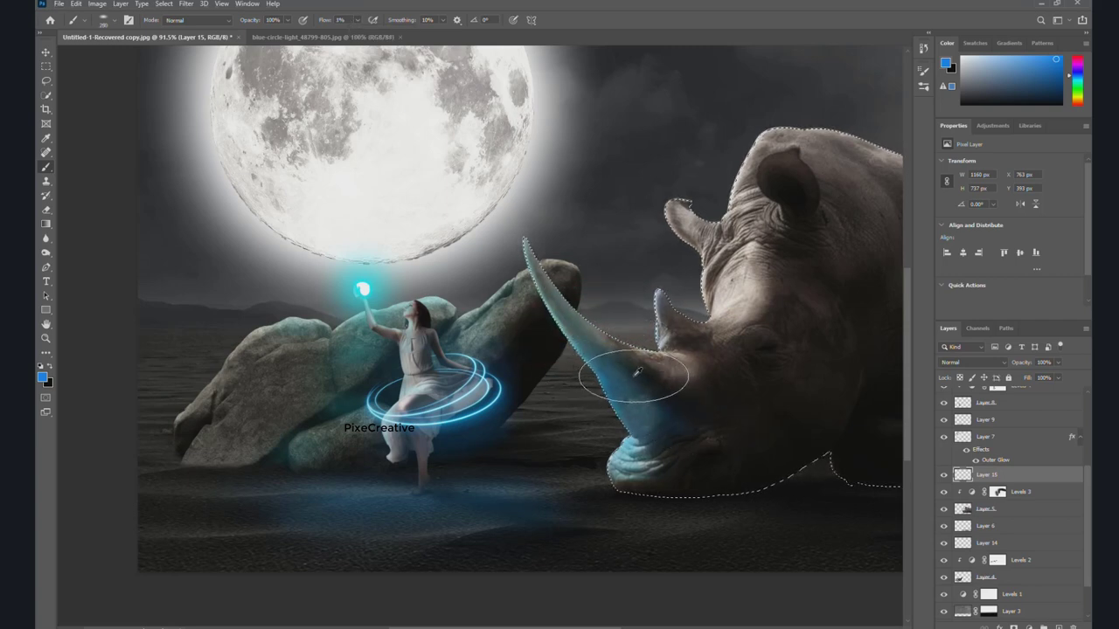
pyautogui.moveTo(638, 372)
pyautogui.mouseDown()
pyautogui.moveTo(669, 458)
pyautogui.moveTo(664, 395)
pyautogui.moveTo(599, 312)
pyautogui.moveTo(674, 312)
pyautogui.mouseUp()
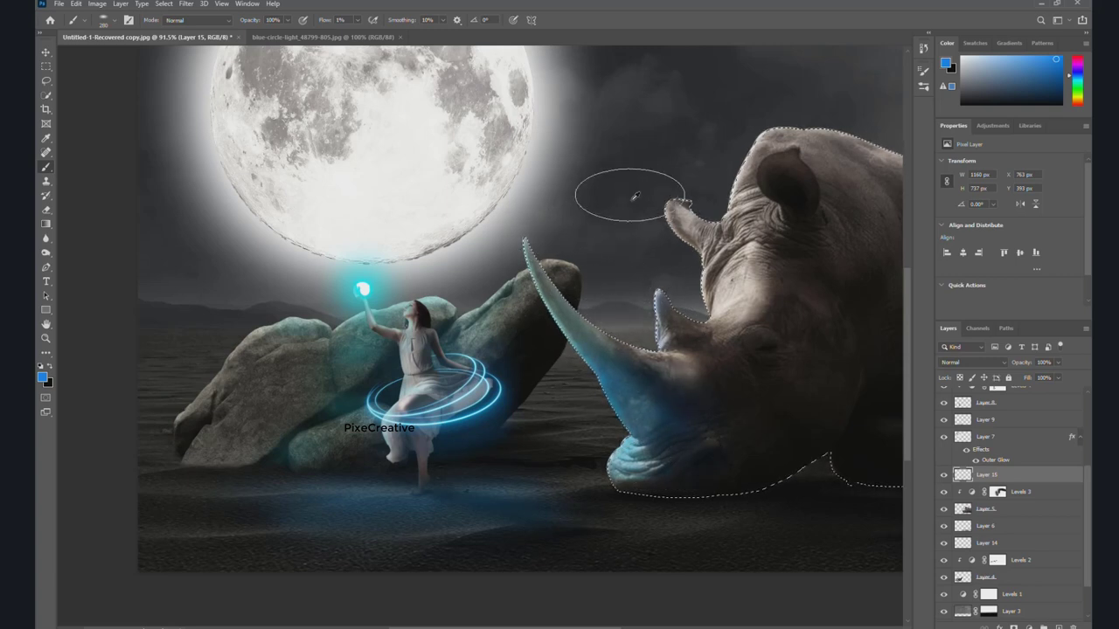
# Compare Layer 15's blue horn paint on and off, then set its blend mode to Screen.
pyautogui.click(943, 475)
pyautogui.click(943, 475)
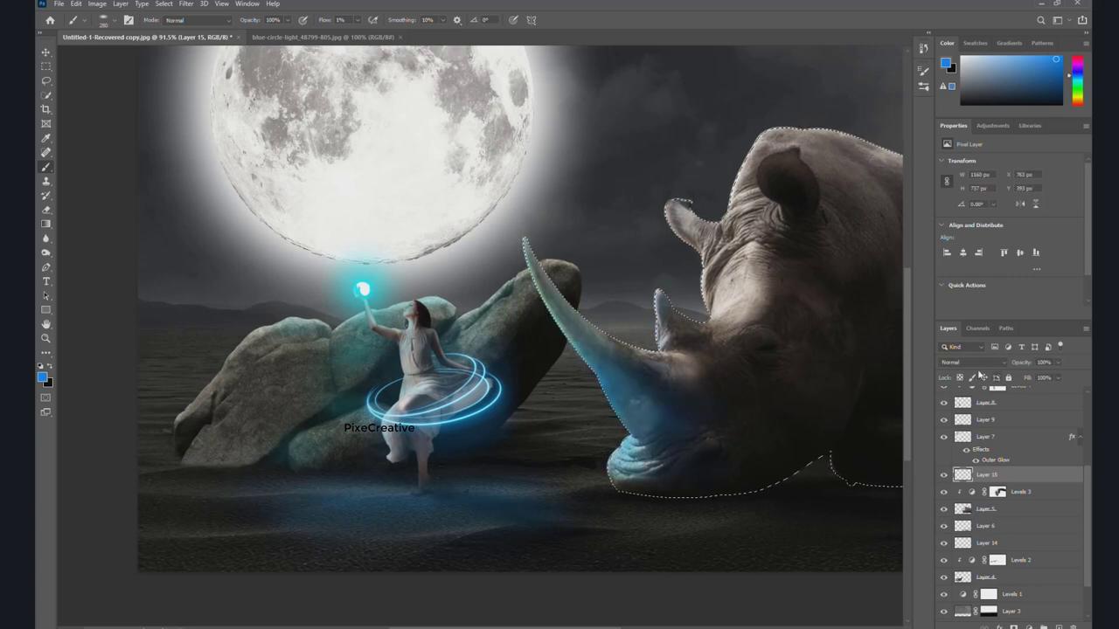
pyautogui.click(971, 362)
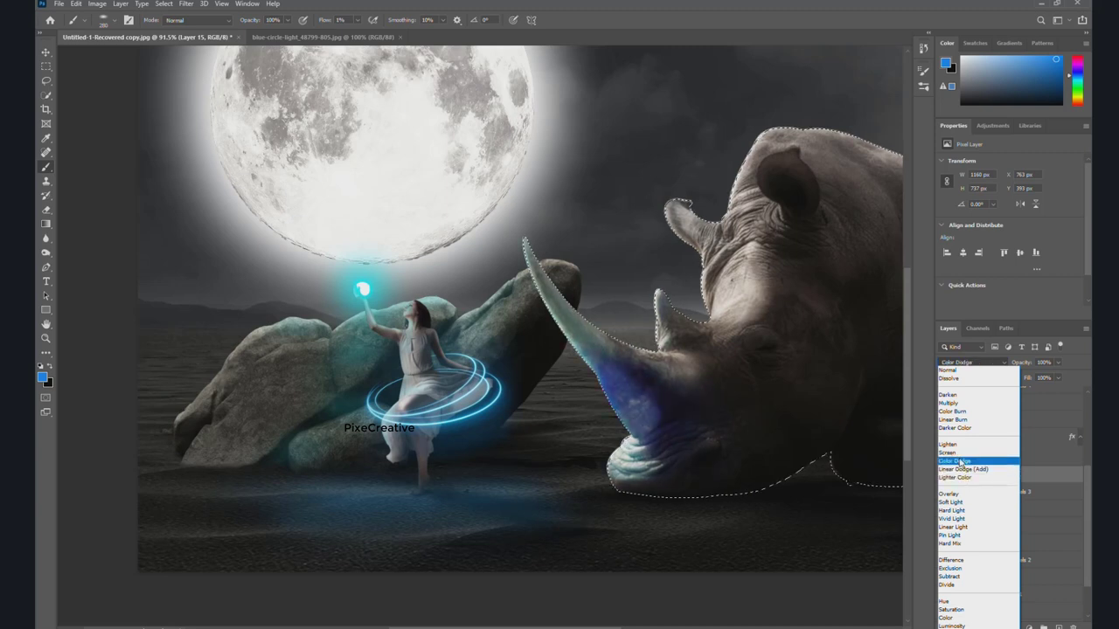
pyautogui.click(956, 453)
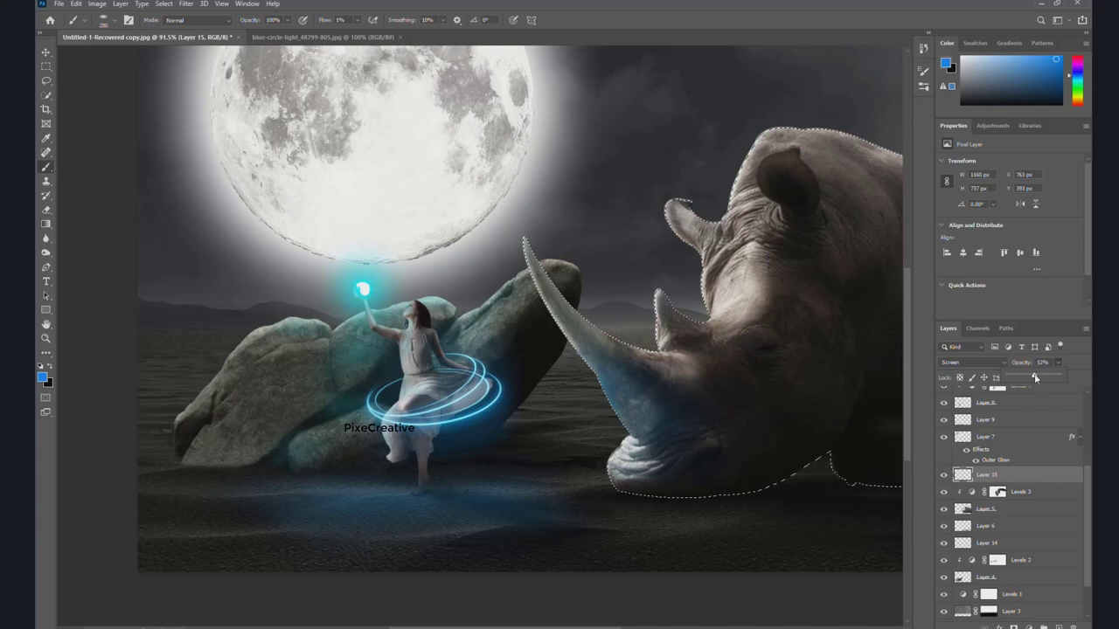
# Shrink the brush and add a new empty layer above Layer 15.
pyautogui.keyDown('alt'); pyautogui.rightClick(516, 336); pyautogui.keyUp('alt')
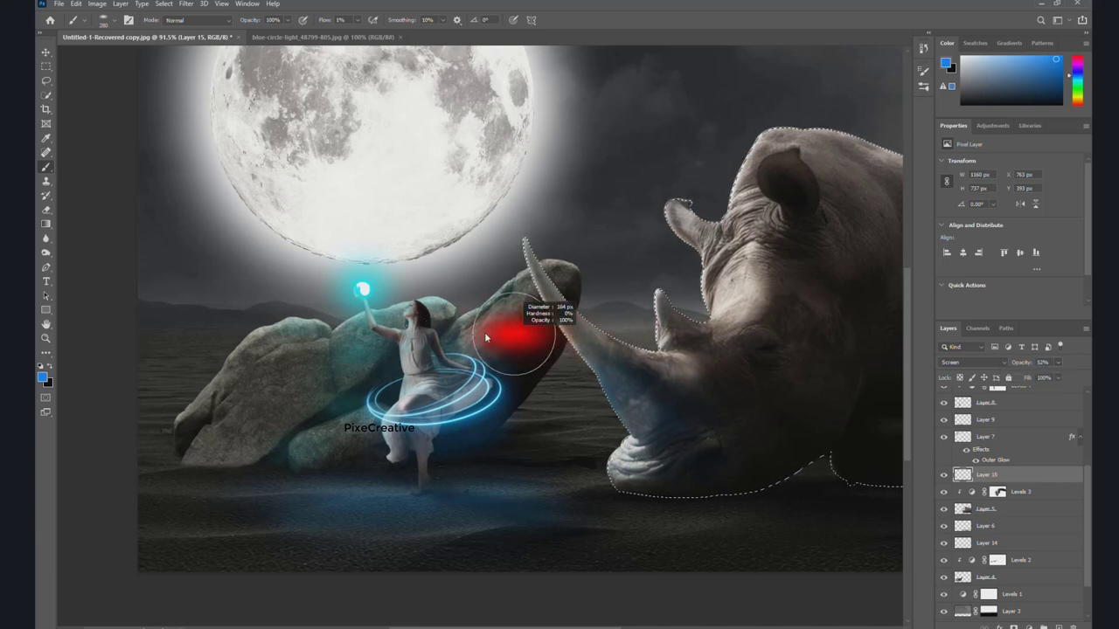
pyautogui.moveTo(484, 332); pyautogui.dragTo(460, 331)
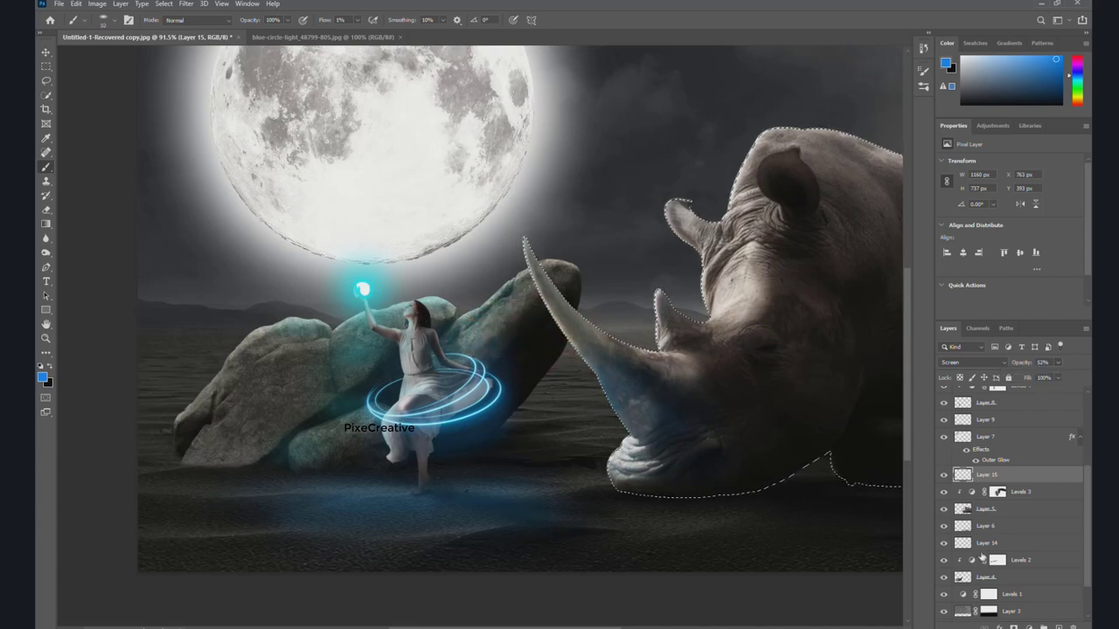
pyautogui.click(1058, 627)
# Sample the glowing orb's cyan colour and raise the brush flow slightly.
pyautogui.keyDown('alt'); pyautogui.rightClick(543, 378); pyautogui.keyUp('alt')
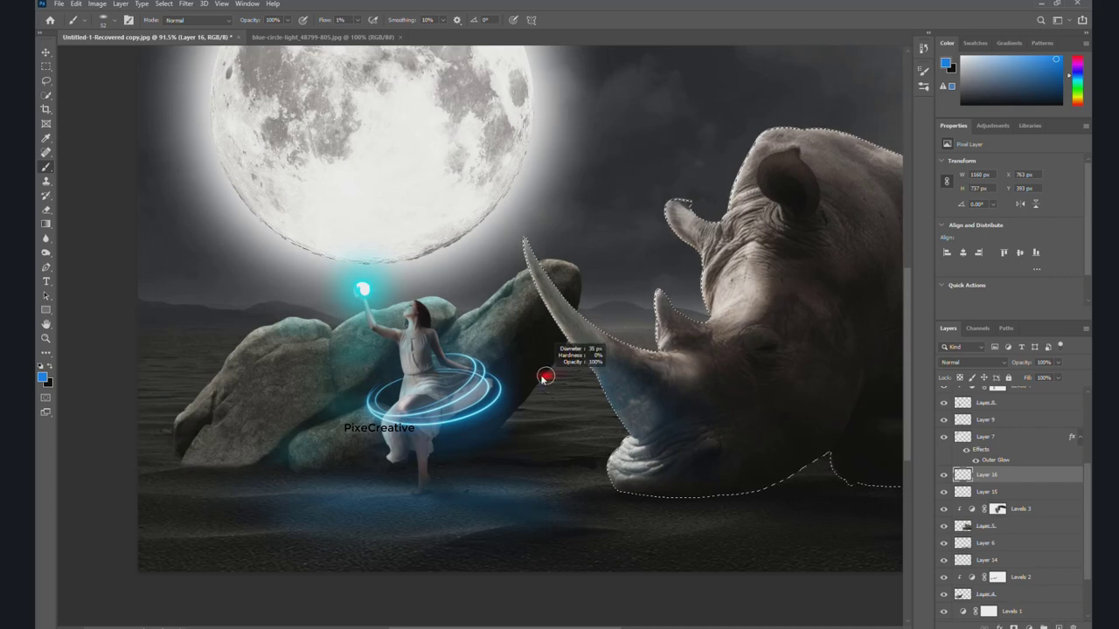
pyautogui.scroll(3, 533, 367)
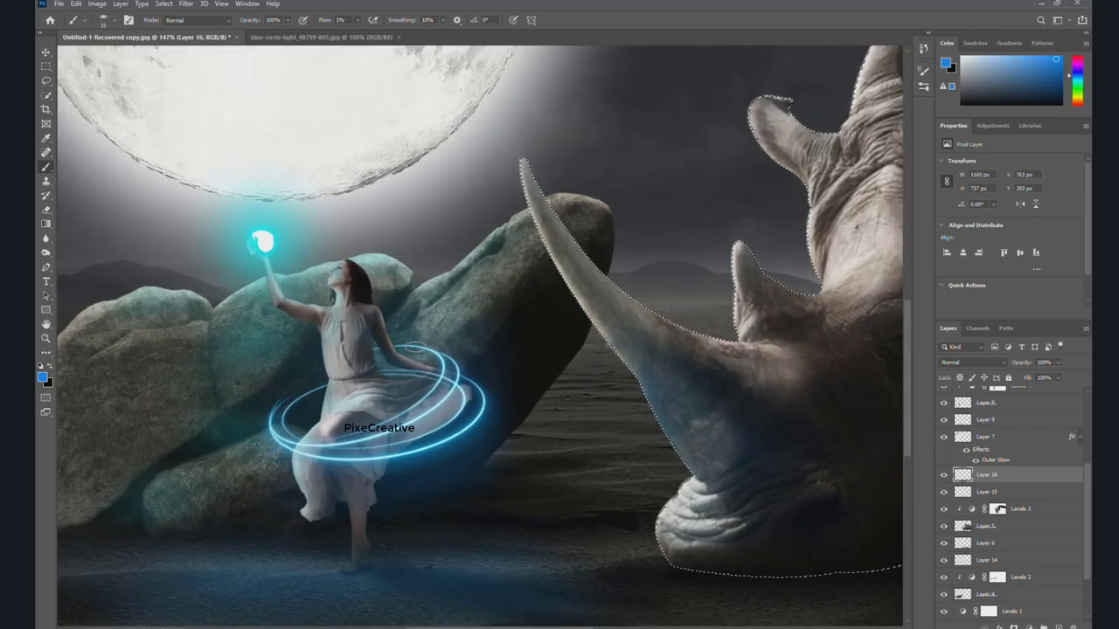
pyautogui.keyDown('alt'); pyautogui.click(269, 250); pyautogui.keyUp('alt')
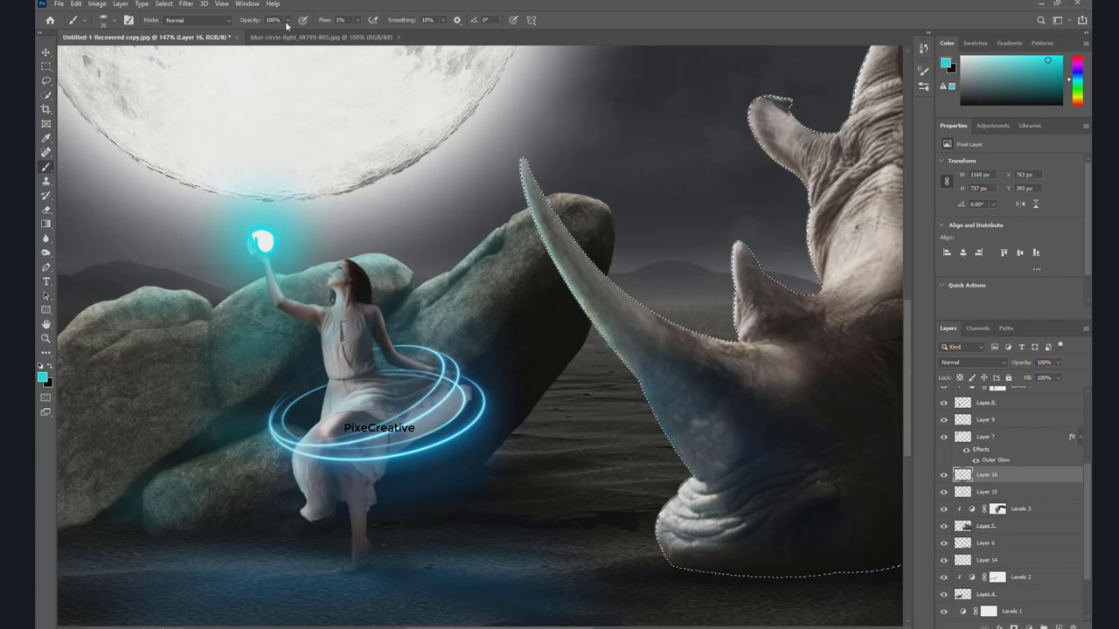
pyautogui.click(356, 20)
pyautogui.moveTo(356, 35); pyautogui.dragTo(363, 35)
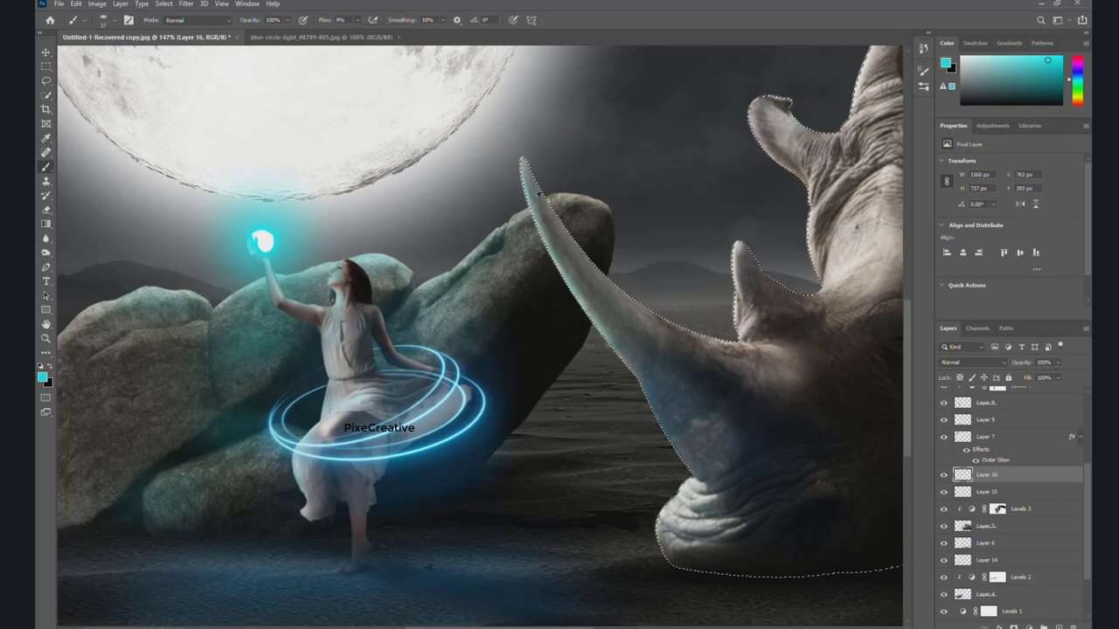
# Paint cyan rim light along the large horn's left edge and the small horn's tip.
pyautogui.scroll(3, 504, 175)
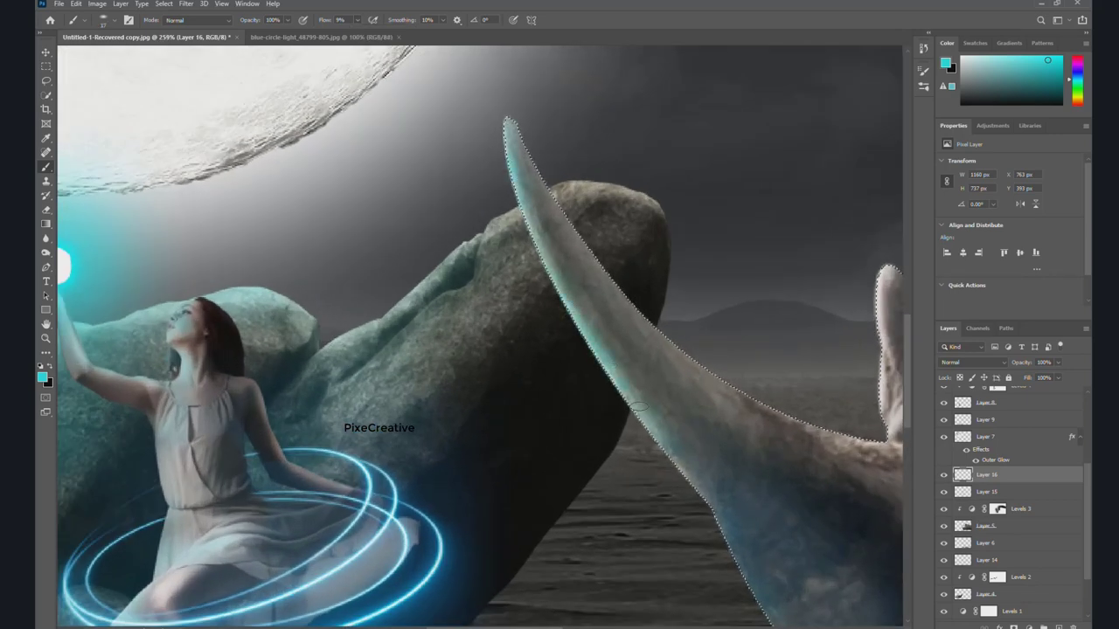
pyautogui.moveTo(683, 490)
pyautogui.mouseDown()
pyautogui.moveTo(612, 280)
pyautogui.moveTo(696, 491)
pyautogui.mouseUp()
pyautogui.scroll(-3, 524, 351)
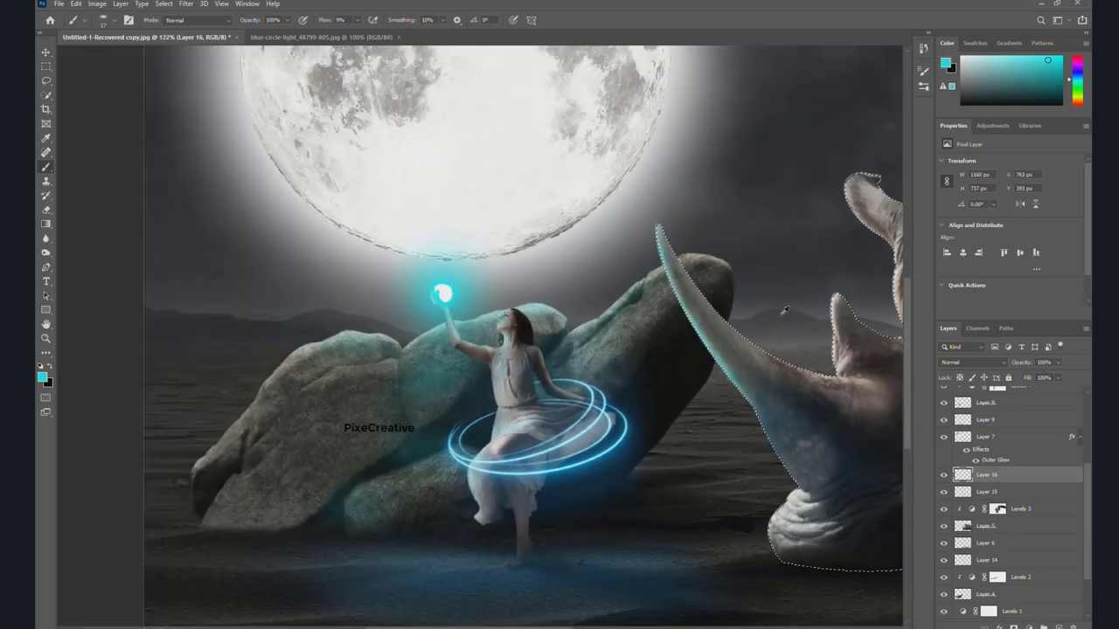
pyautogui.scroll(3, 524, 352)
pyautogui.moveTo(823, 318); pyautogui.dragTo(666, 272)
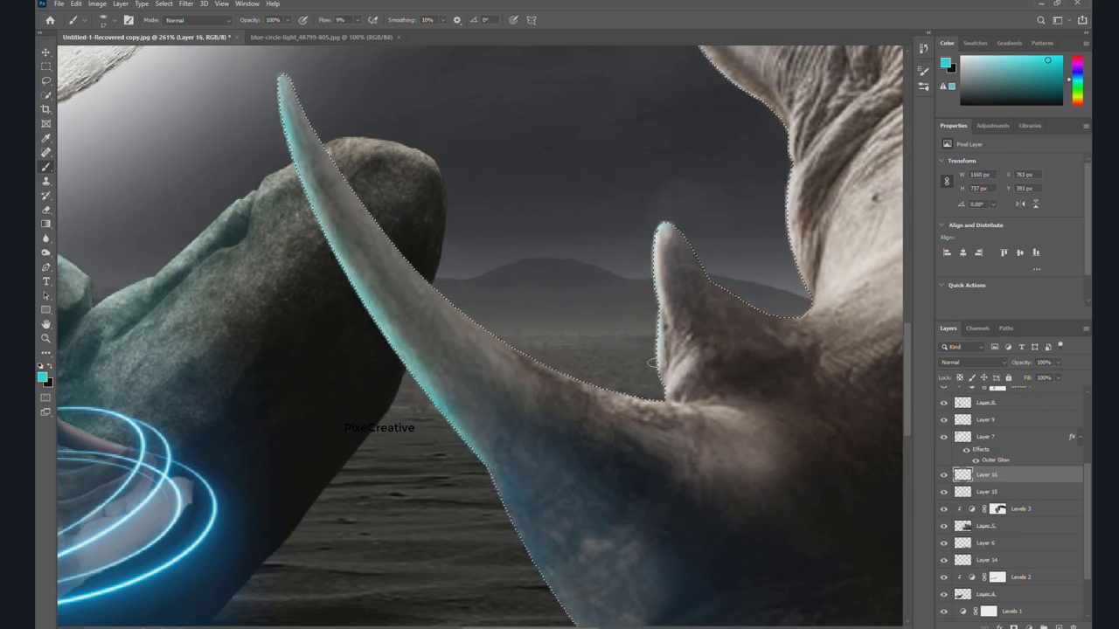
pyautogui.click(664, 224)
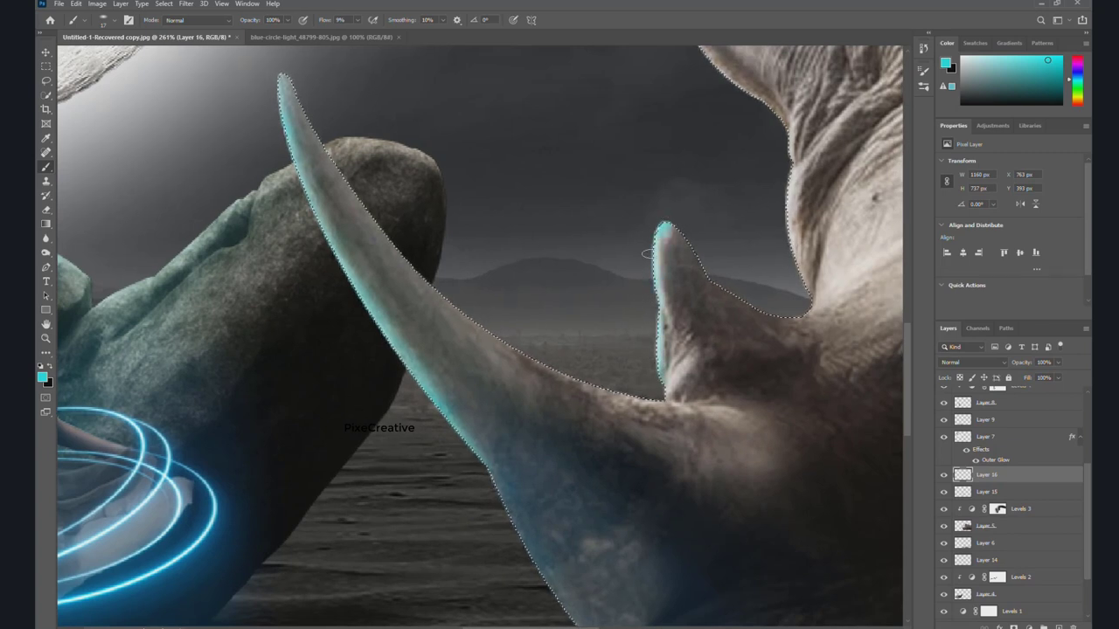
# Paint cyan rim light along the rhino's neck edge, fit the view, and deselect.
pyautogui.hotkey('ctrl', 'd')
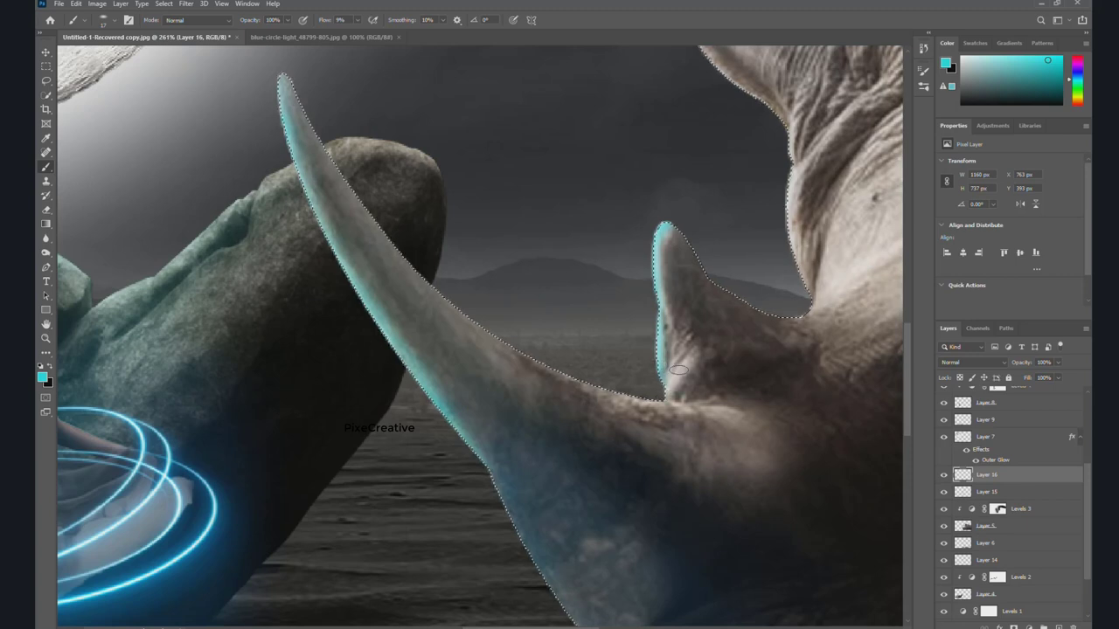
pyautogui.moveTo(599, 240); pyautogui.dragTo(459, 446)
pyautogui.hotkey('ctrl', 'shift', 'd')
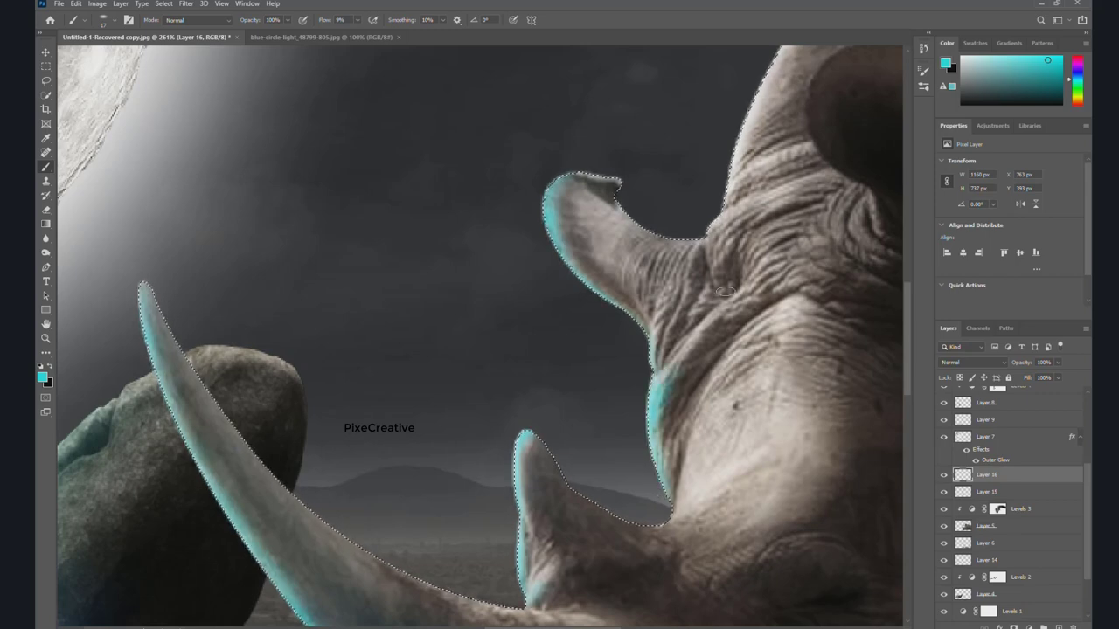
pyautogui.moveTo(650, 470); pyautogui.dragTo(704, 328)
pyautogui.hotkey('ctrl', '0')
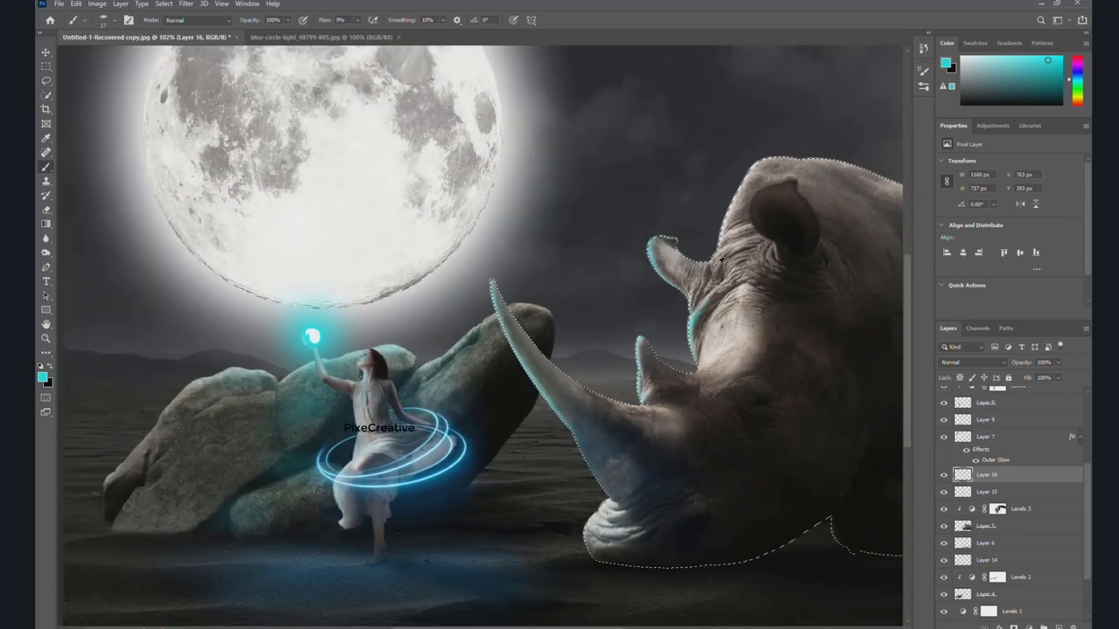
pyautogui.hotkey('ctrl', 'd')
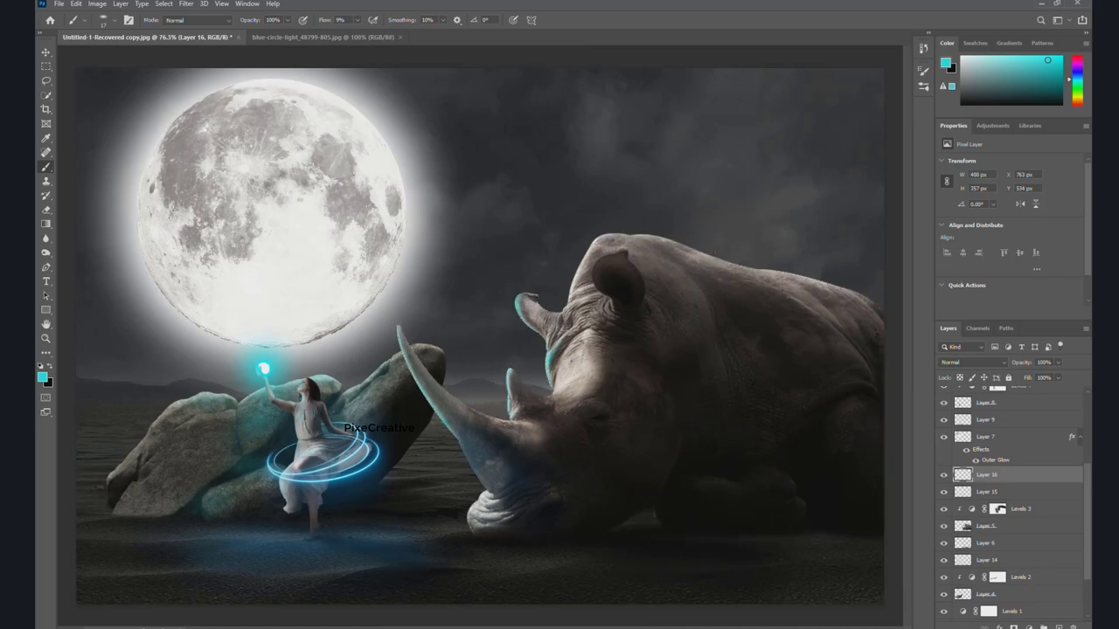
# Select Layer 11 and toggle its visibility to check its effect.
pyautogui.scroll(-3, 343, 188)
pyautogui.scroll(2, 337, 184)
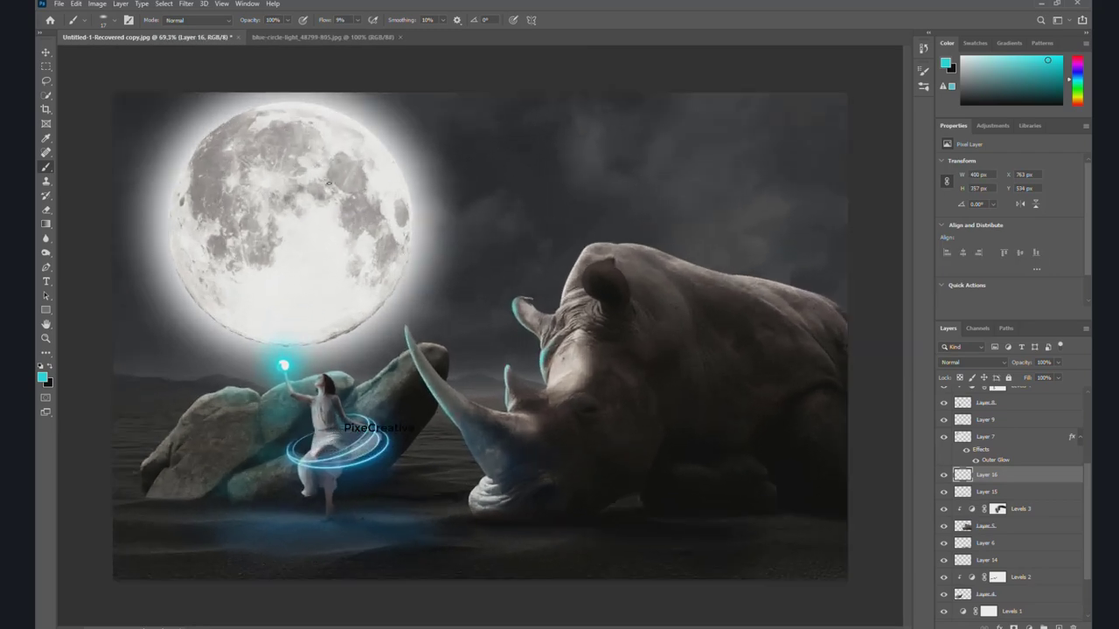
pyautogui.scroll(2, 341, 342)
pyautogui.scroll(2, 336, 345)
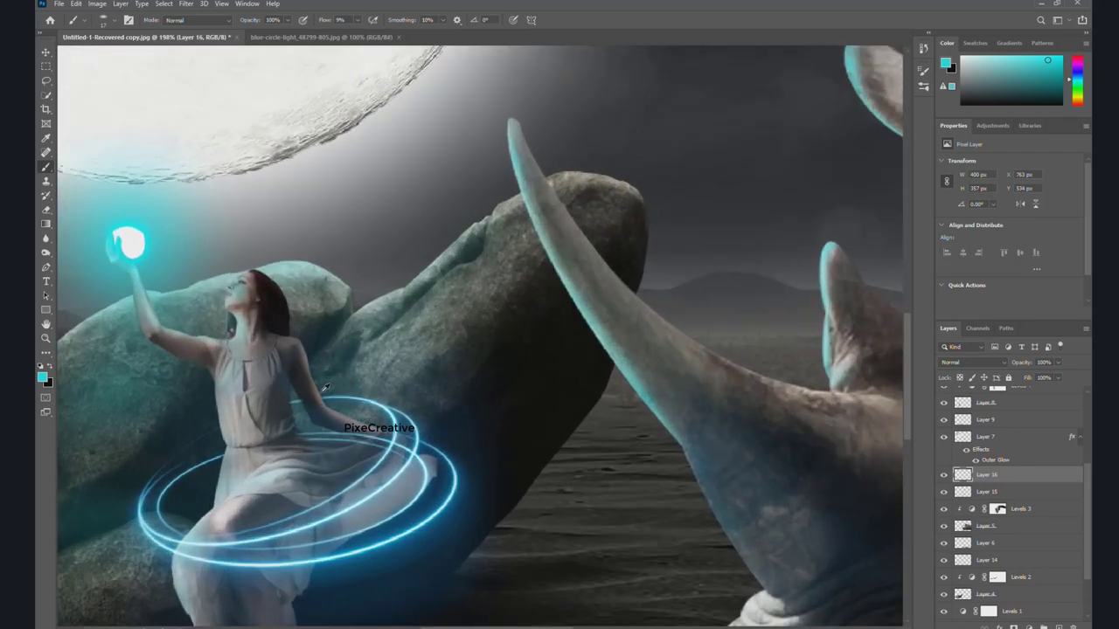
pyautogui.scroll(1, 315, 353)
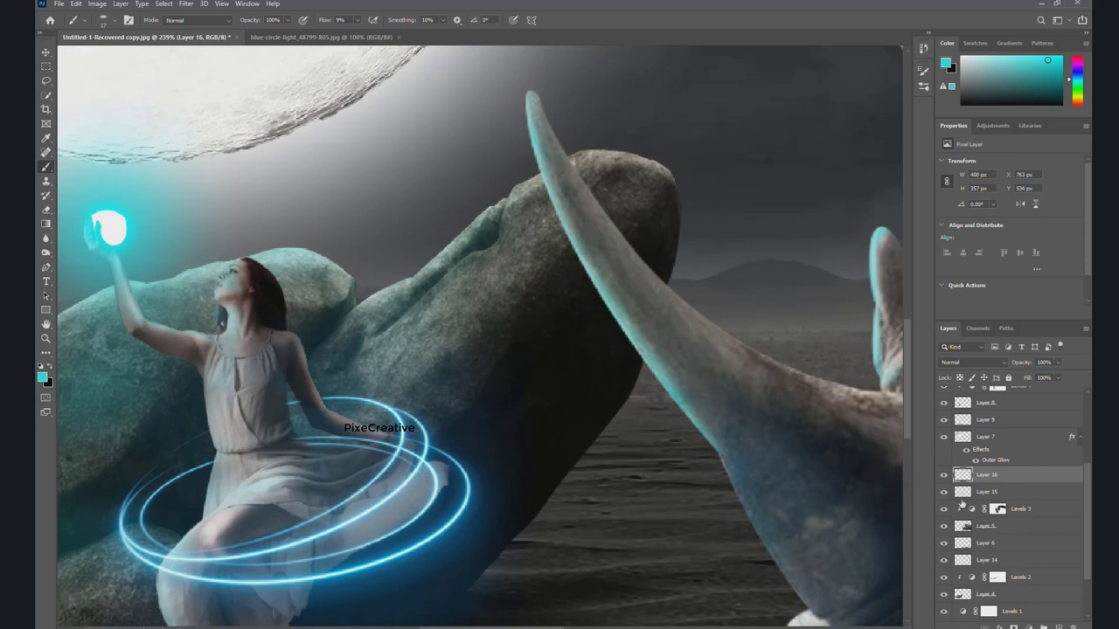
pyautogui.scroll(2, 985, 433)
pyautogui.scroll(2, 985, 432)
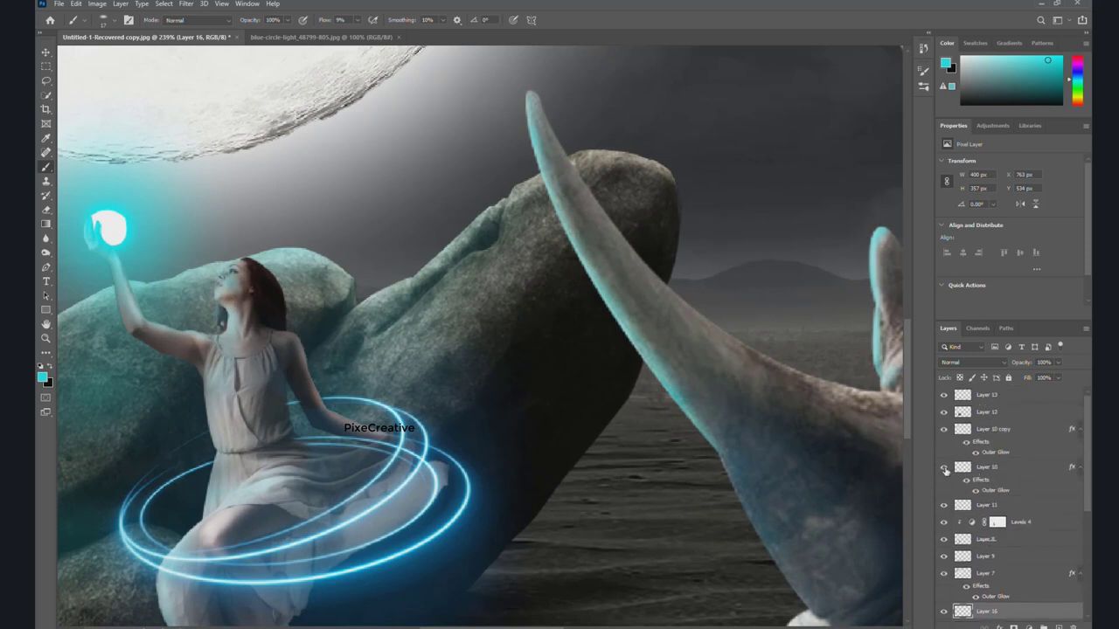
pyautogui.click(996, 507)
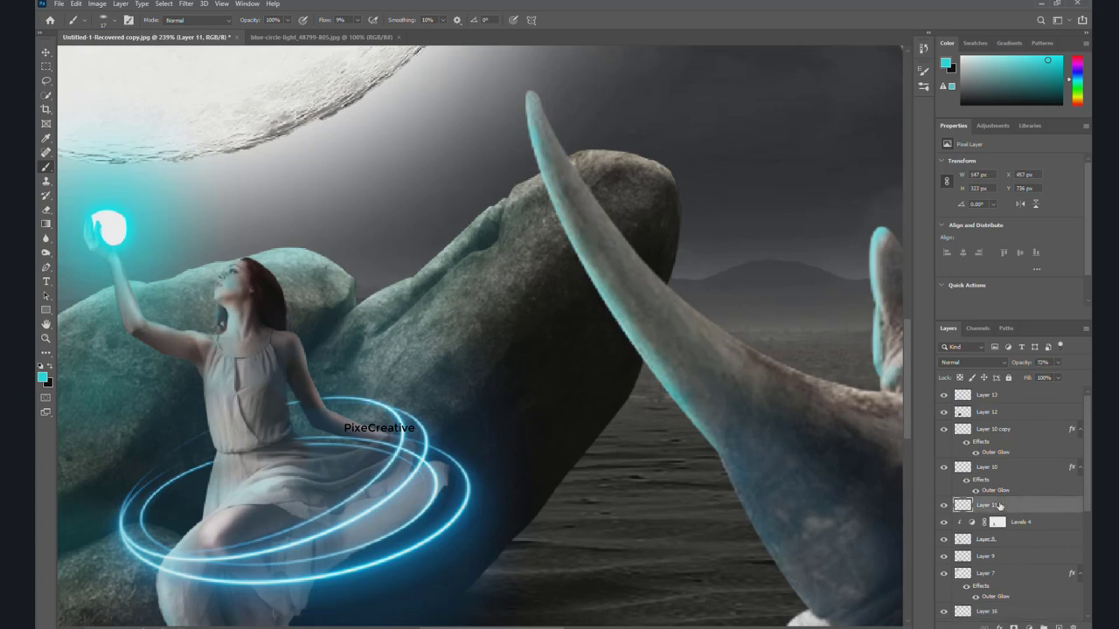
pyautogui.click(943, 505)
pyautogui.click(943, 505)
# Add a new empty layer above Layer 11 and load a selection around the woman.
pyautogui.click(1060, 625)
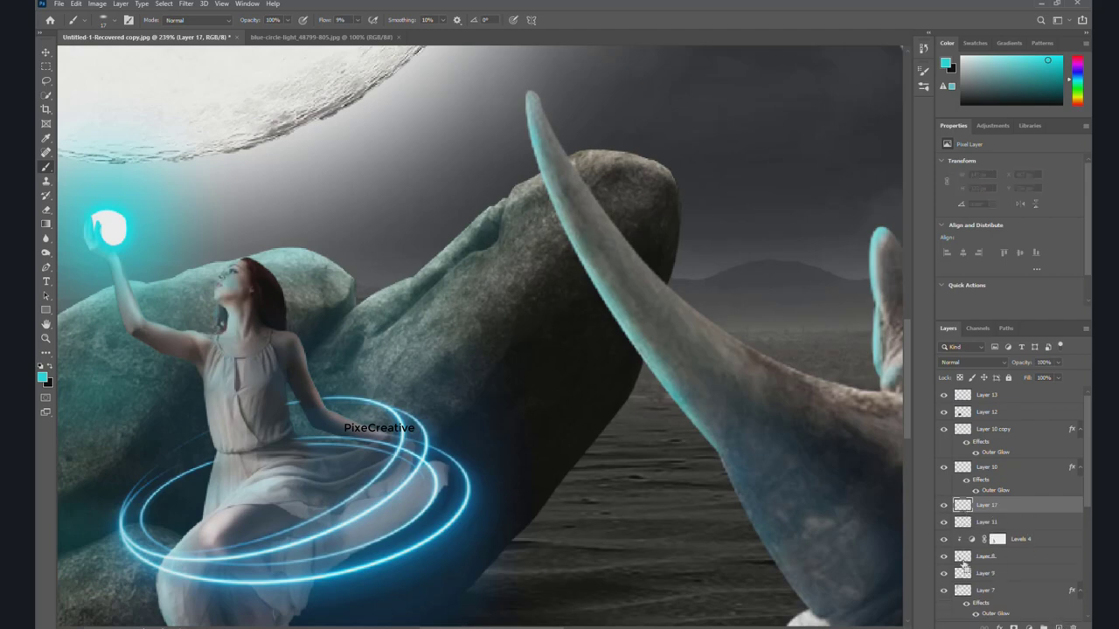
pyautogui.keyDown('ctrl'); pyautogui.click(962, 560); pyautogui.keyUp('ctrl')
pyautogui.scroll(5, 350, 393)
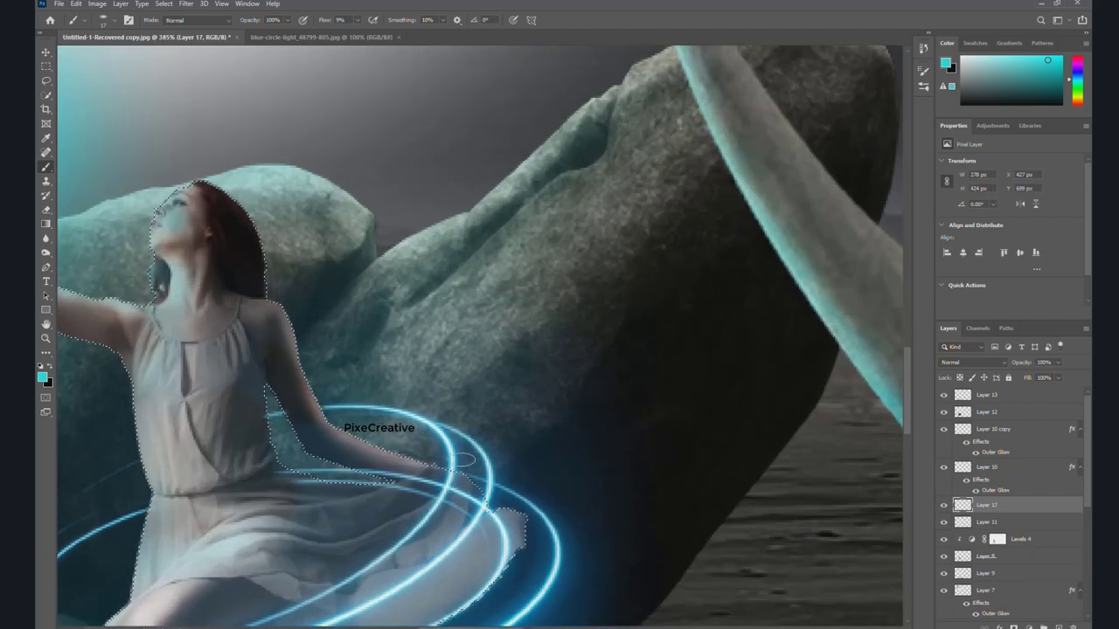
# Switch to a lighter cyan and brush a soft stroke beside the lower glow ring.
pyautogui.keyDown('alt'); pyautogui.click(444, 450); pyautogui.keyUp('alt')
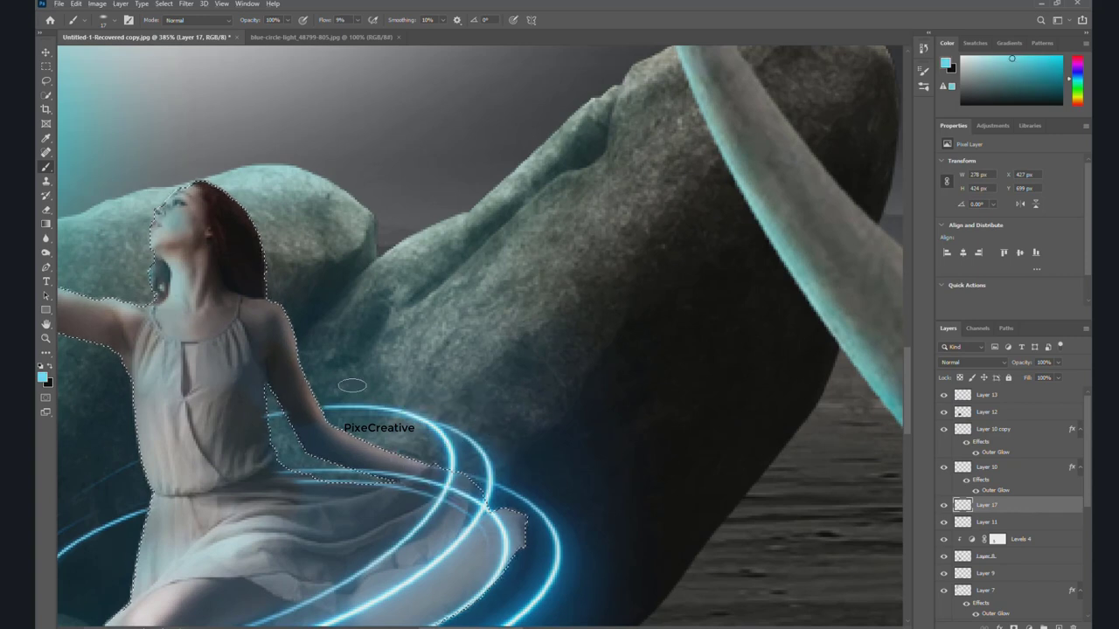
pyautogui.press('[')
pyautogui.press('[')
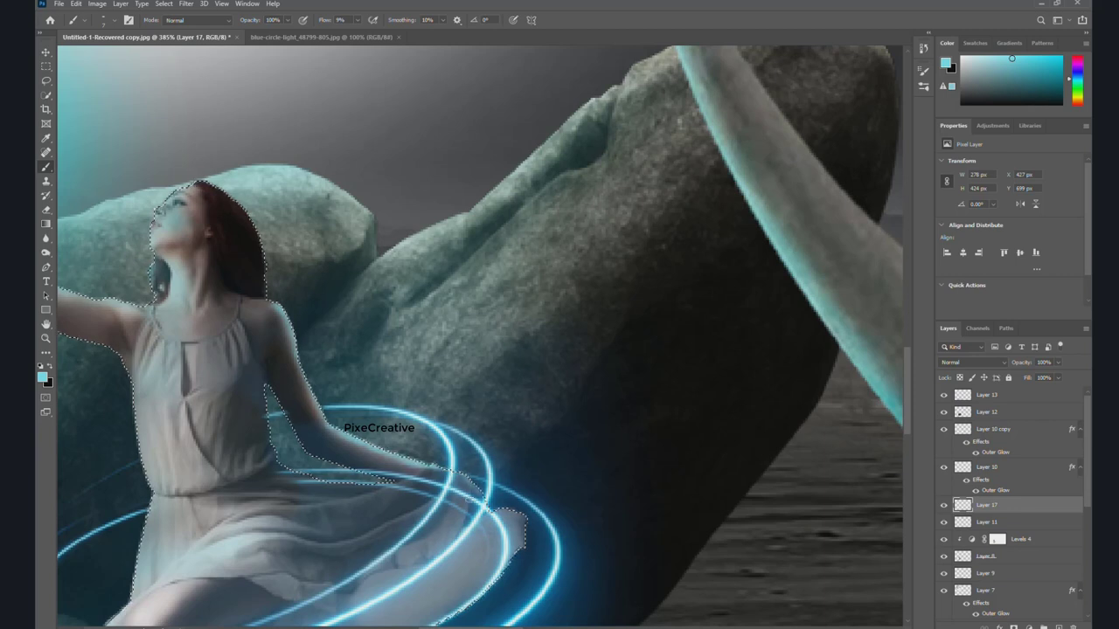
pyautogui.moveTo(522, 517); pyautogui.dragTo(516, 547)
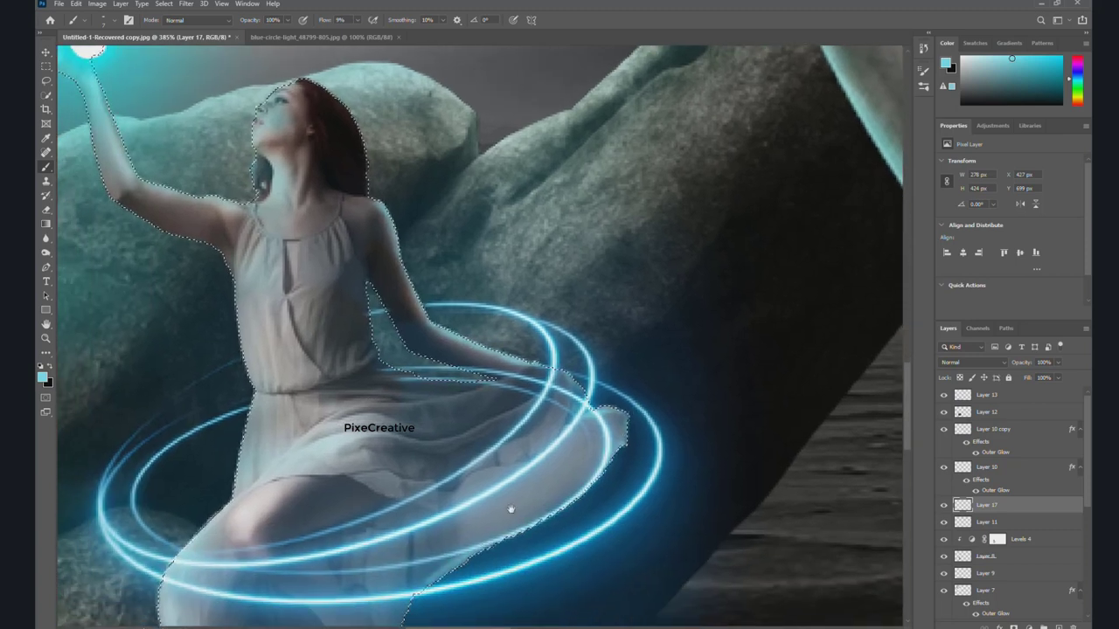
pyautogui.moveTo(428, 584); pyautogui.dragTo(499, 455)
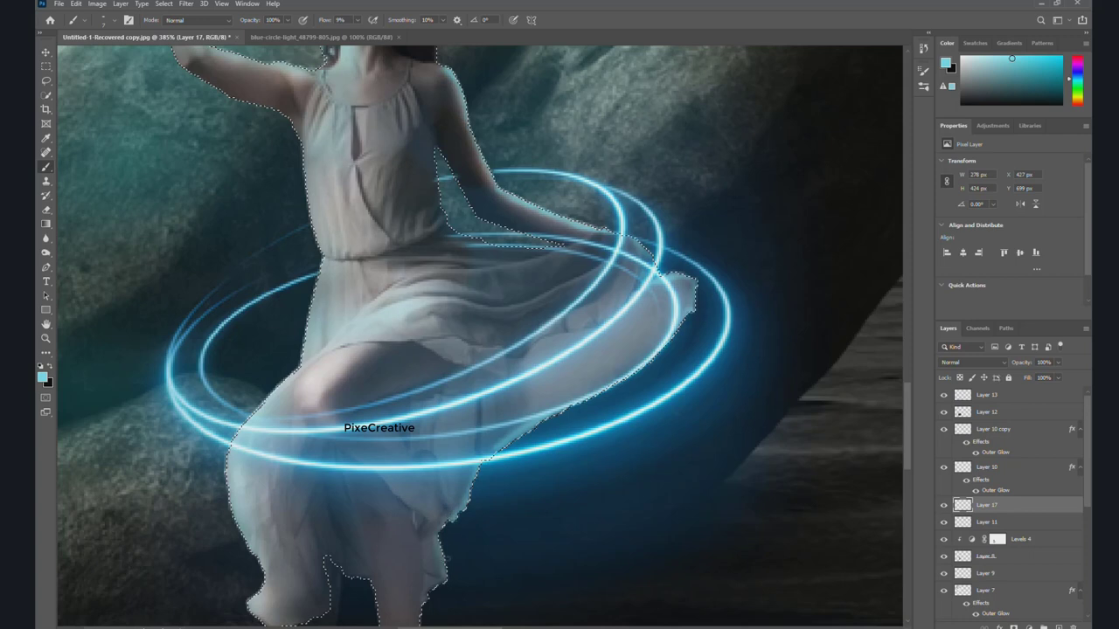
pyautogui.moveTo(464, 489); pyautogui.dragTo(476, 457)
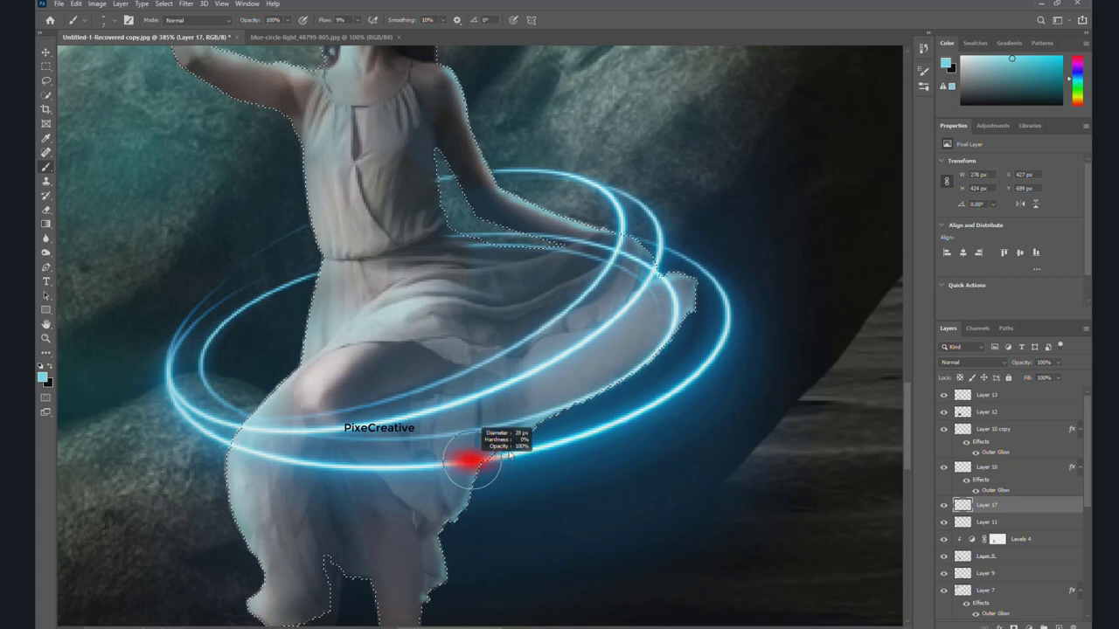
# Brush cyan light over the woman's shoulder, upper arm and skirt near the rings.
pyautogui.moveTo(457, 74)
pyautogui.mouseDown()
pyautogui.moveTo(450, 92)
pyautogui.moveTo(467, 83)
pyautogui.moveTo(437, 61)
pyautogui.mouseUp()
pyautogui.moveTo(459, 122)
pyautogui.mouseDown()
pyautogui.moveTo(490, 175)
pyautogui.moveTo(529, 203)
pyautogui.mouseUp()
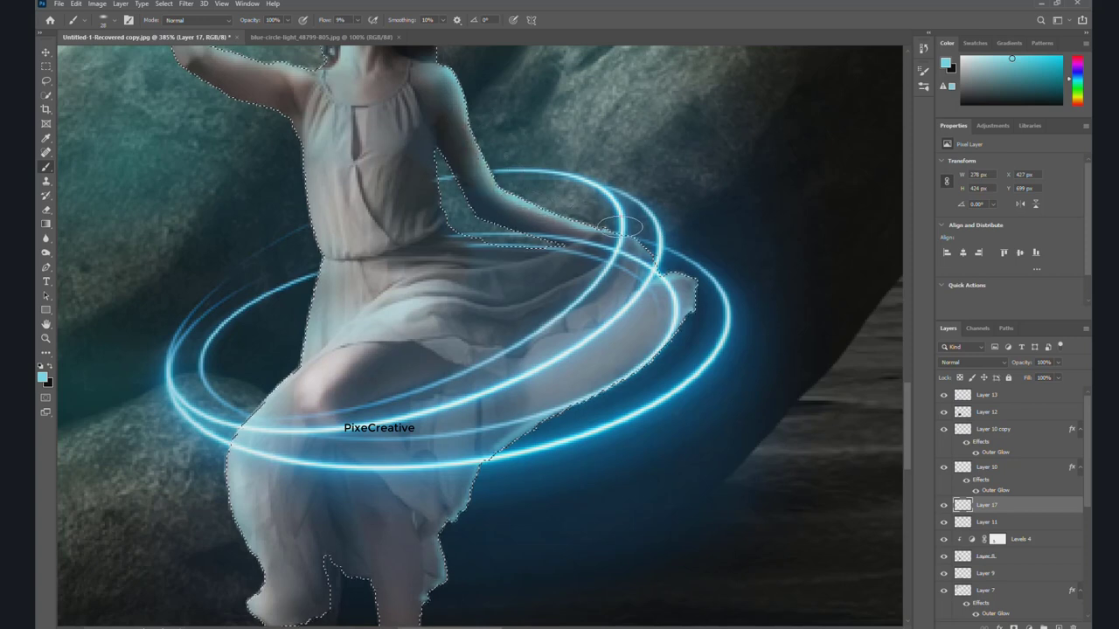
pyautogui.moveTo(622, 226)
pyautogui.mouseDown()
pyautogui.moveTo(664, 298)
pyautogui.moveTo(647, 363)
pyautogui.moveTo(499, 437)
pyautogui.moveTo(584, 385)
pyautogui.mouseUp()
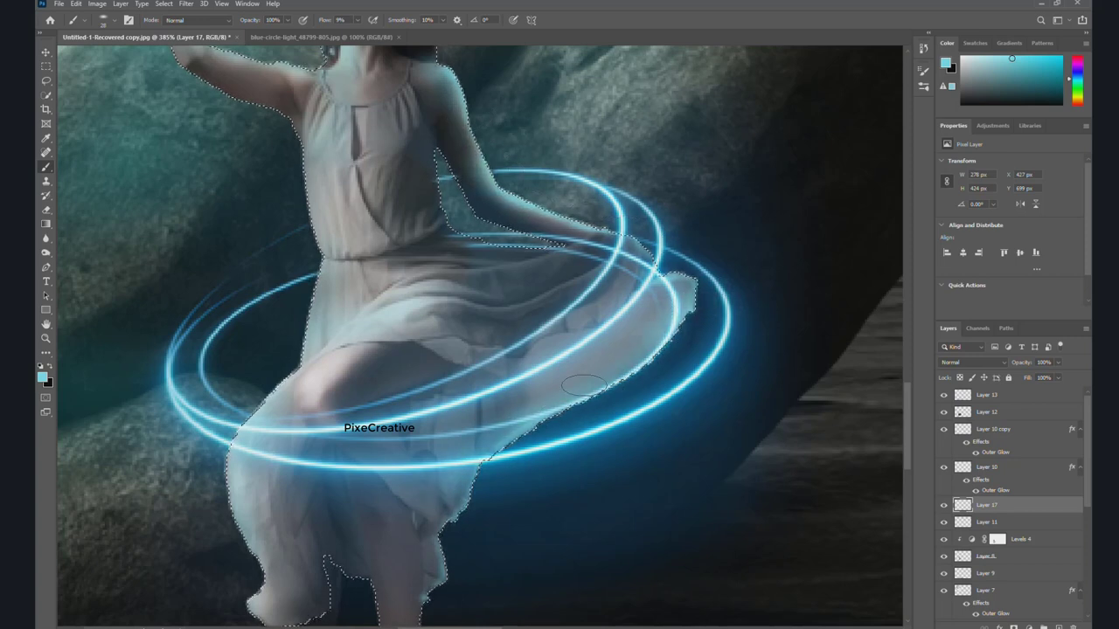
# Review the woman's legs and feet, then drop the selection around her.
pyautogui.moveTo(493, 358); pyautogui.dragTo(484, 219)
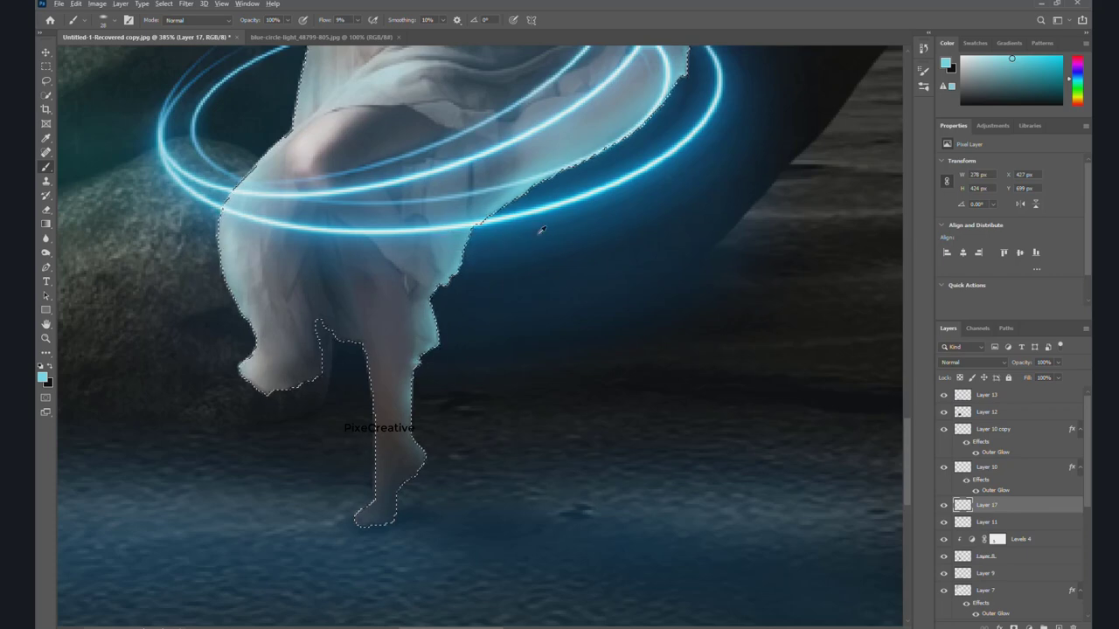
pyautogui.scroll(-2, 542, 228)
pyautogui.scroll(-1, 542, 229)
pyautogui.scroll(-2, 546, 223)
pyautogui.scroll(-1, 554, 212)
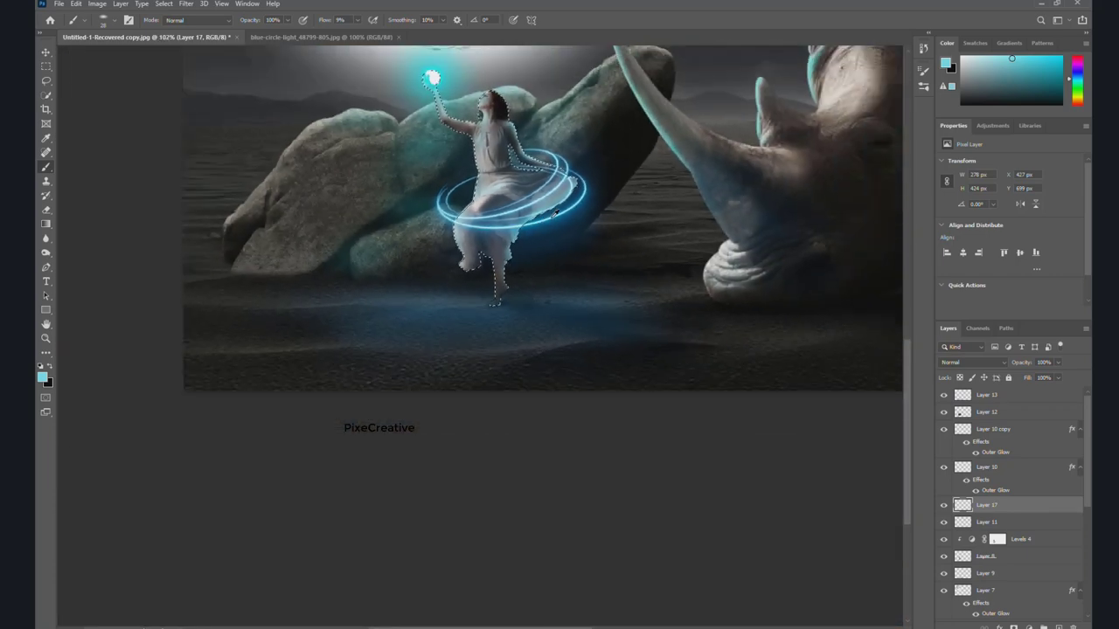
pyautogui.scroll(1, 546, 206)
pyautogui.scroll(1, 529, 175)
pyautogui.scroll(1, 516, 139)
pyautogui.scroll(1, 507, 106)
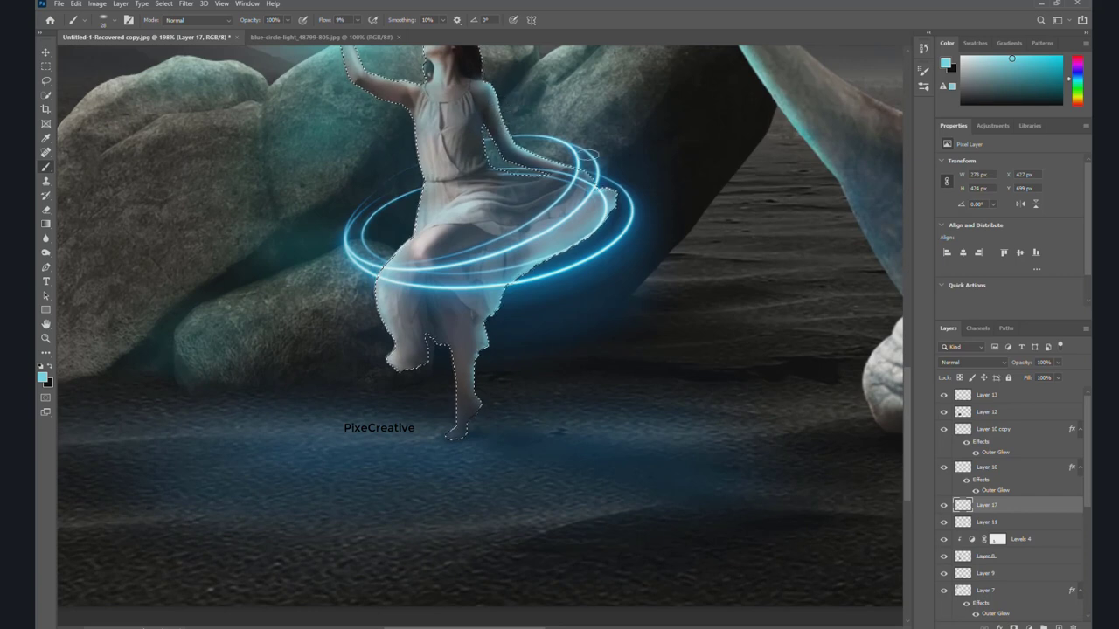
pyautogui.hotkey('ctrl', 'd')
pyautogui.scroll(-1, 655, 159)
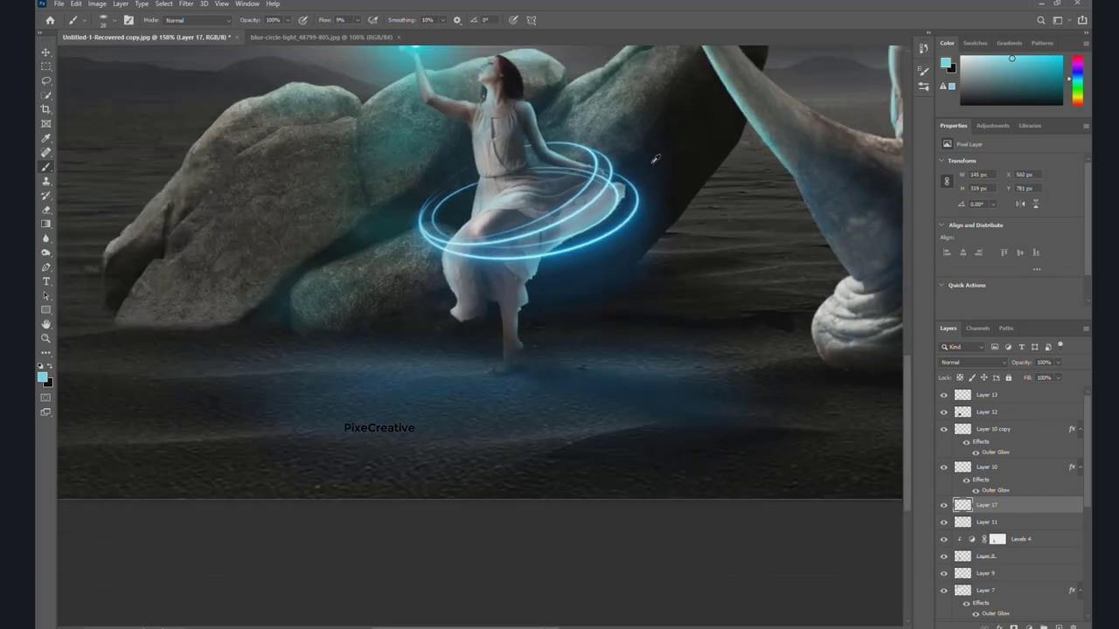
pyautogui.scroll(-1, 655, 159)
pyautogui.scroll(-1, 655, 158)
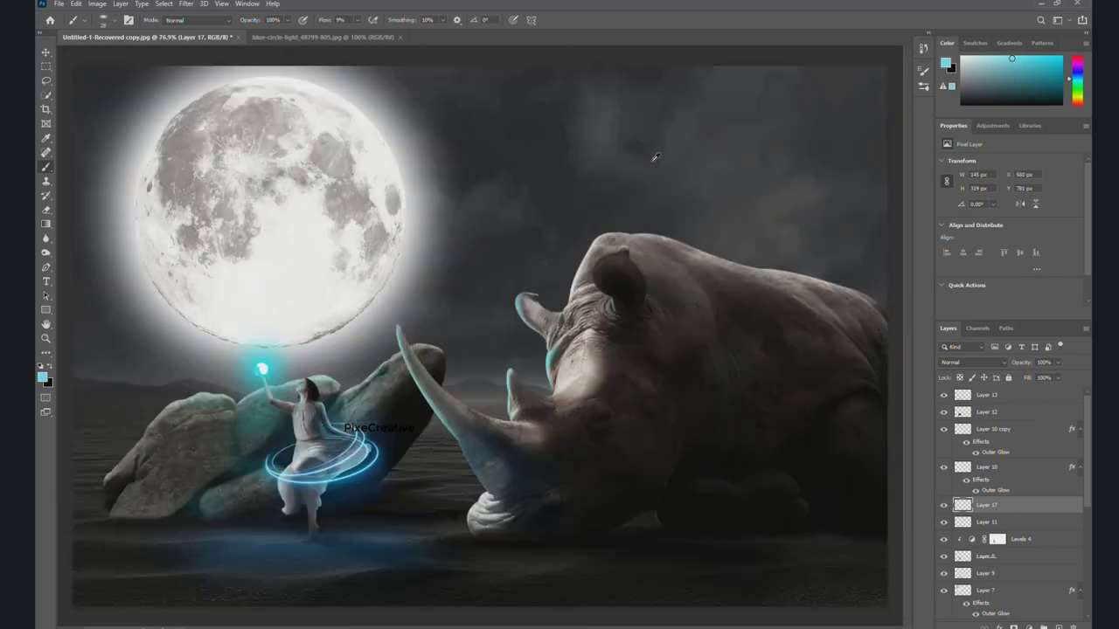
# Close the blue-circle-light image, switch to the Move tool and deselect the woman's layer.
pyautogui.click(46, 52)
pyautogui.click(401, 37)
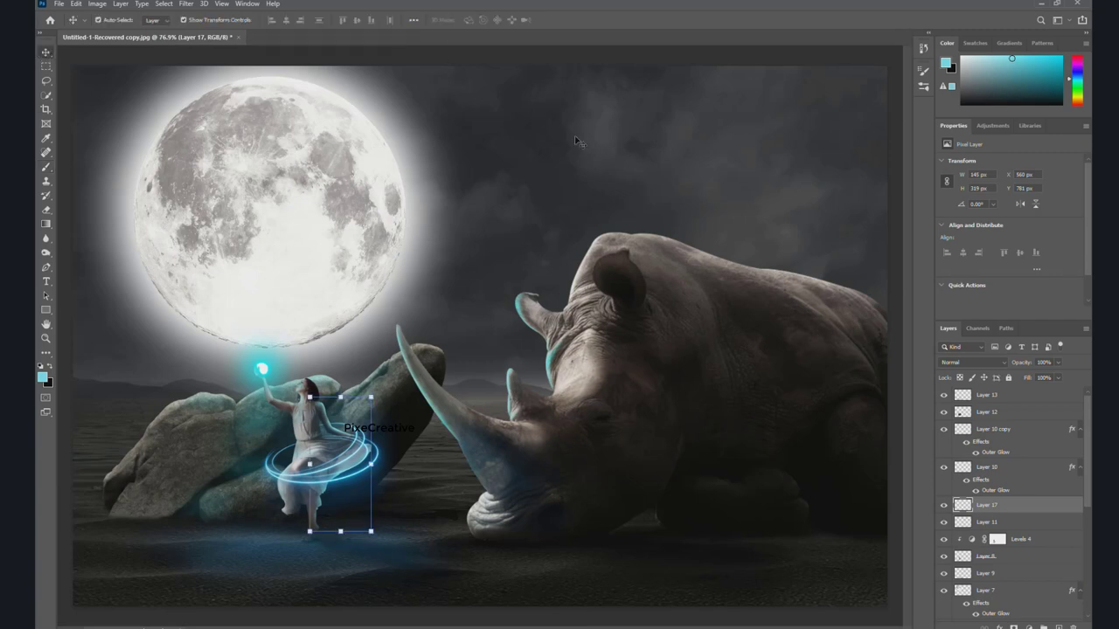
pyautogui.scroll(-1, 560, 120)
pyautogui.click(652, 105)
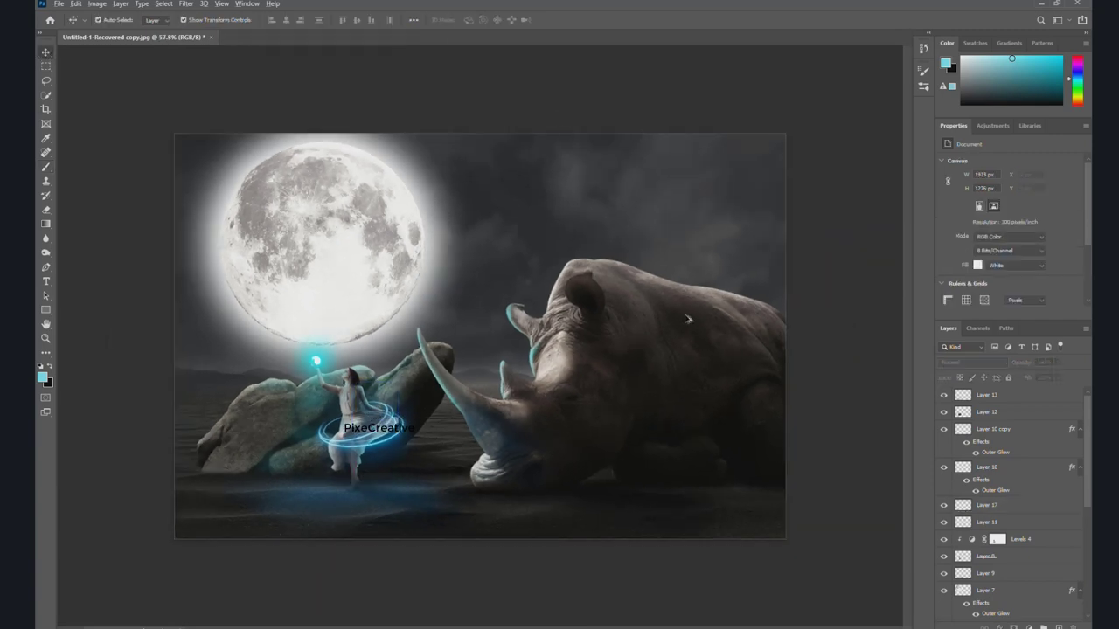
pyautogui.scroll(2, 687, 319)
pyautogui.scroll(-1, 713, 291)
pyautogui.scroll(-1, 708, 289)
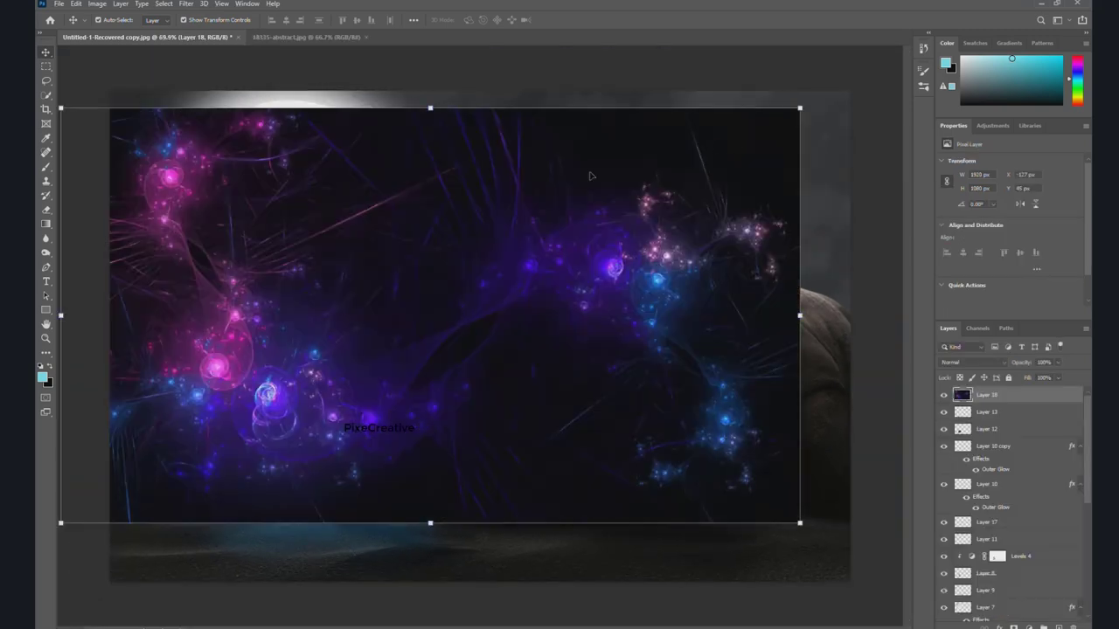
# Shift the galaxy layer right and warp it into a ribbon curving up off the woman.
pyautogui.moveTo(589, 176); pyautogui.dragTo(679, 178)
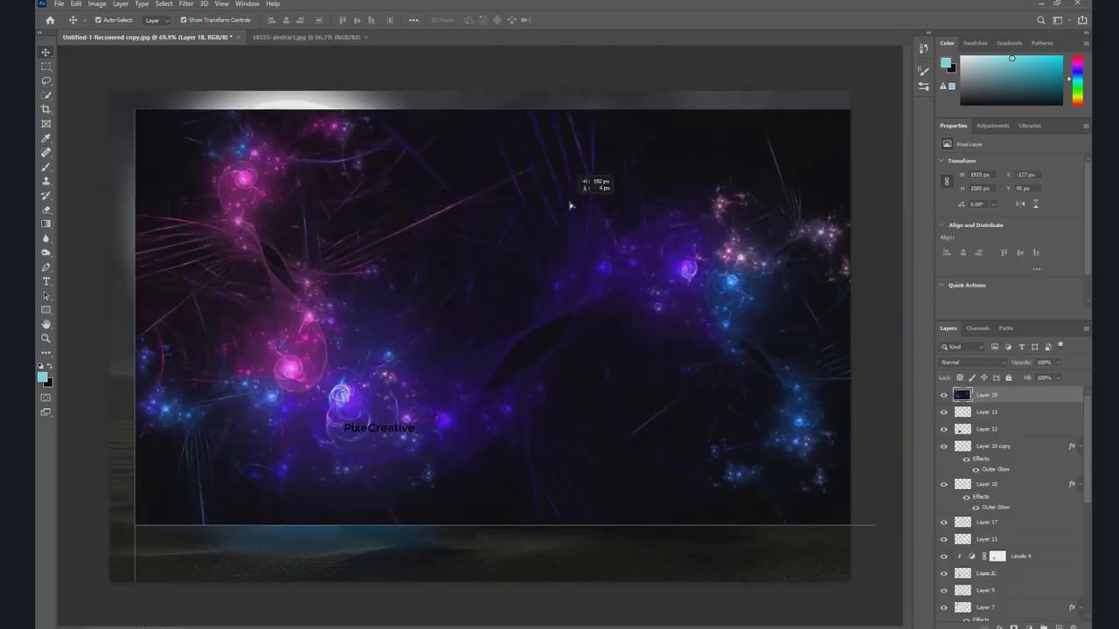
pyautogui.click(79, 4)
pyautogui.moveTo(96, 254)
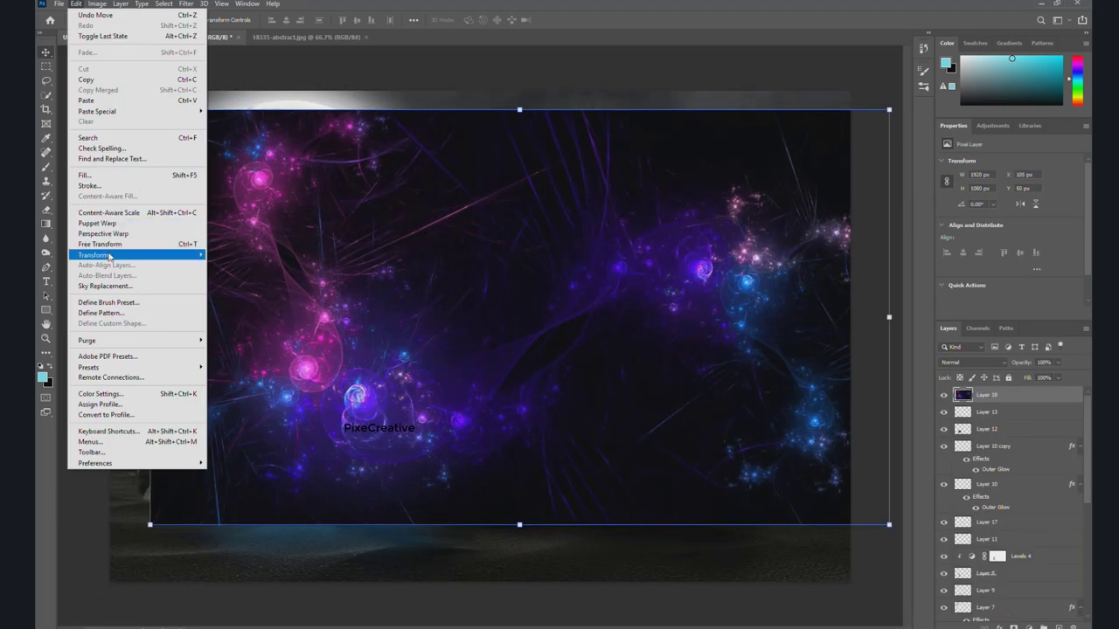
pyautogui.click(229, 329)
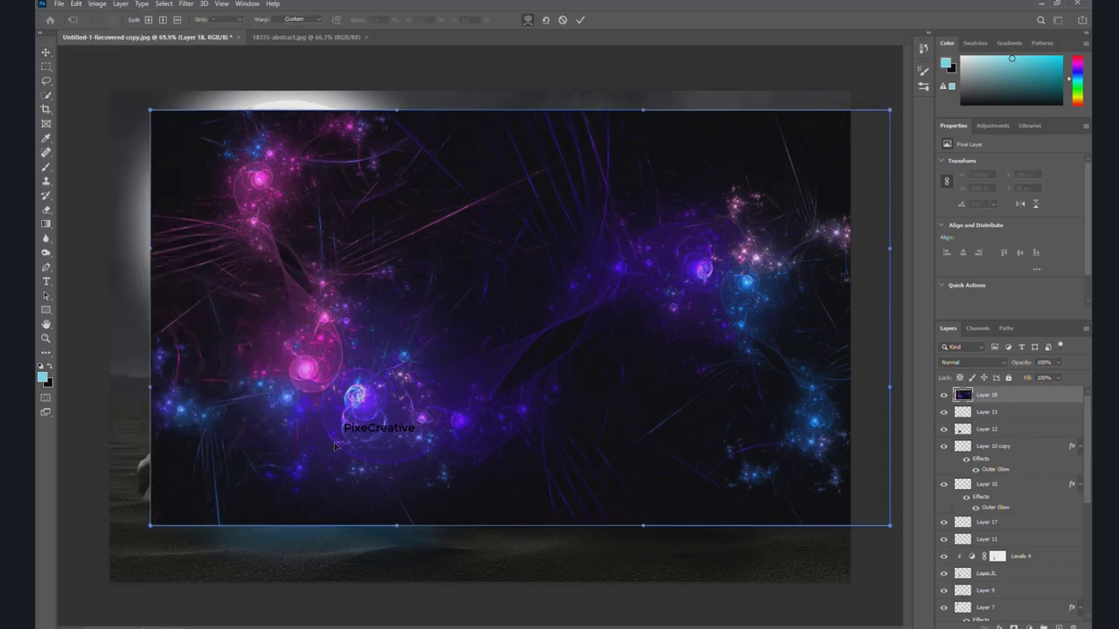
pyautogui.moveTo(272, 485); pyautogui.dragTo(262, 410)
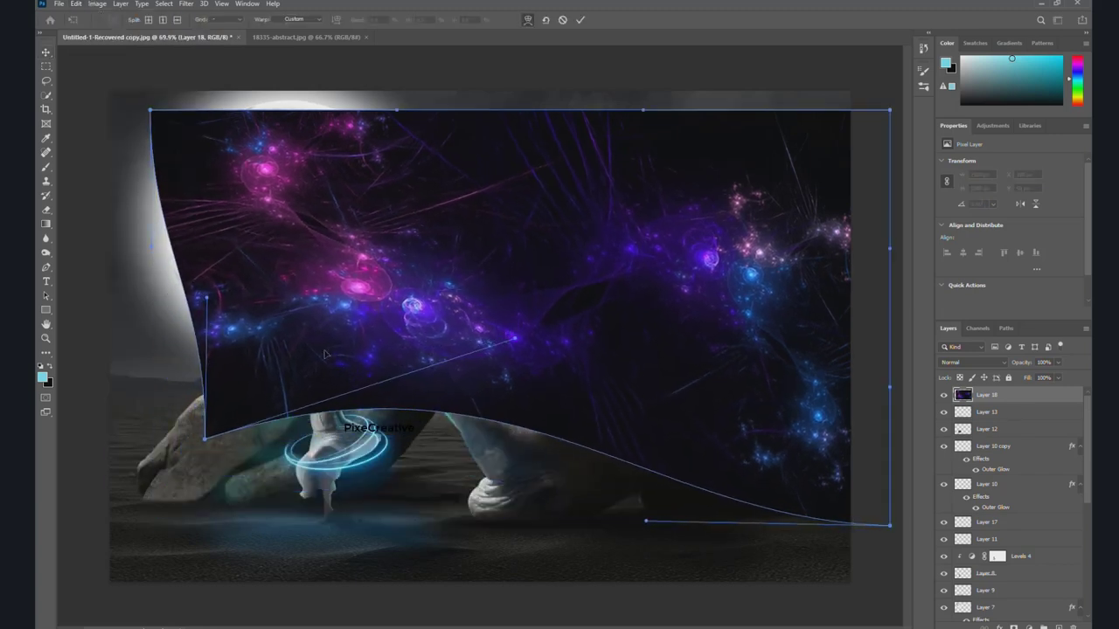
pyautogui.moveTo(166, 193)
pyautogui.mouseDown()
pyautogui.moveTo(210, 192)
pyautogui.moveTo(251, 301)
pyautogui.mouseUp()
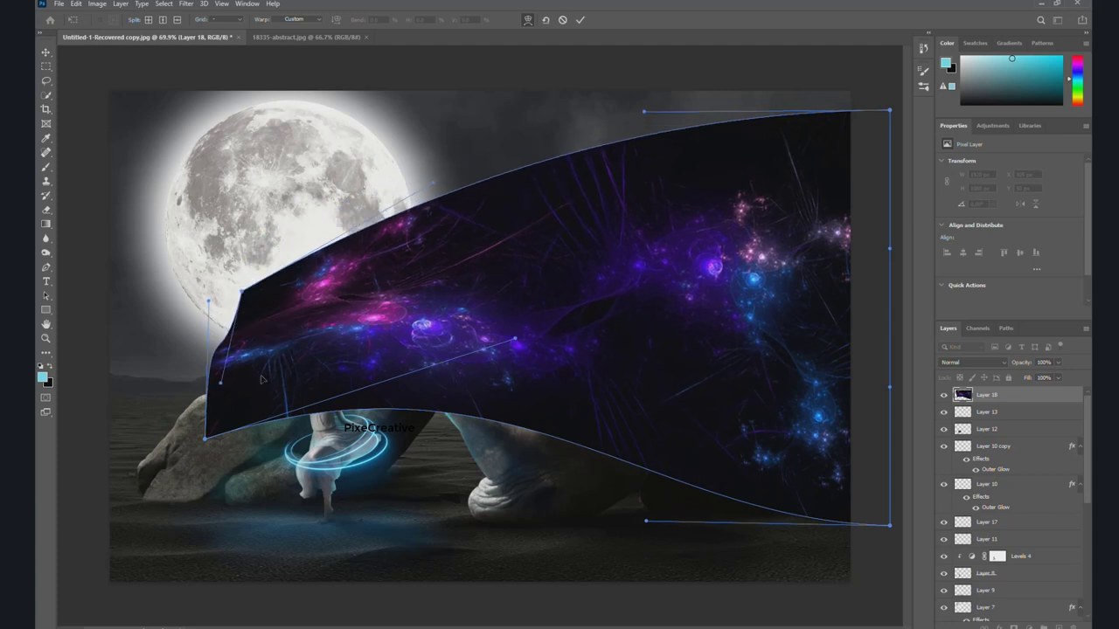
pyautogui.moveTo(264, 414)
pyautogui.mouseDown()
pyautogui.moveTo(307, 372)
pyautogui.moveTo(295, 312)
pyautogui.mouseUp()
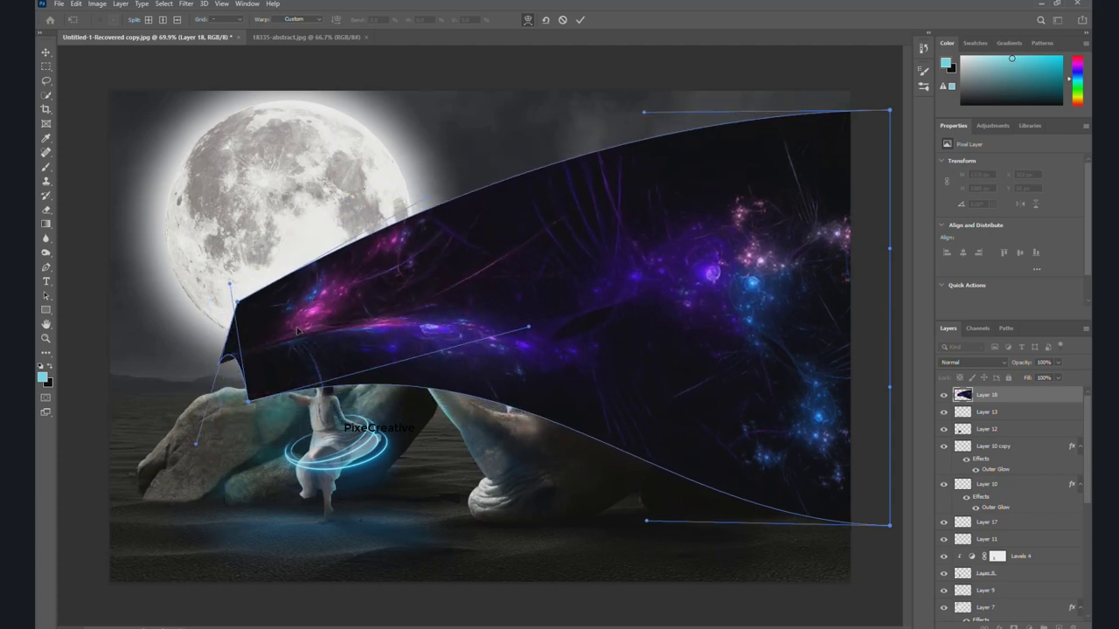
pyautogui.moveTo(295, 312); pyautogui.dragTo(305, 291)
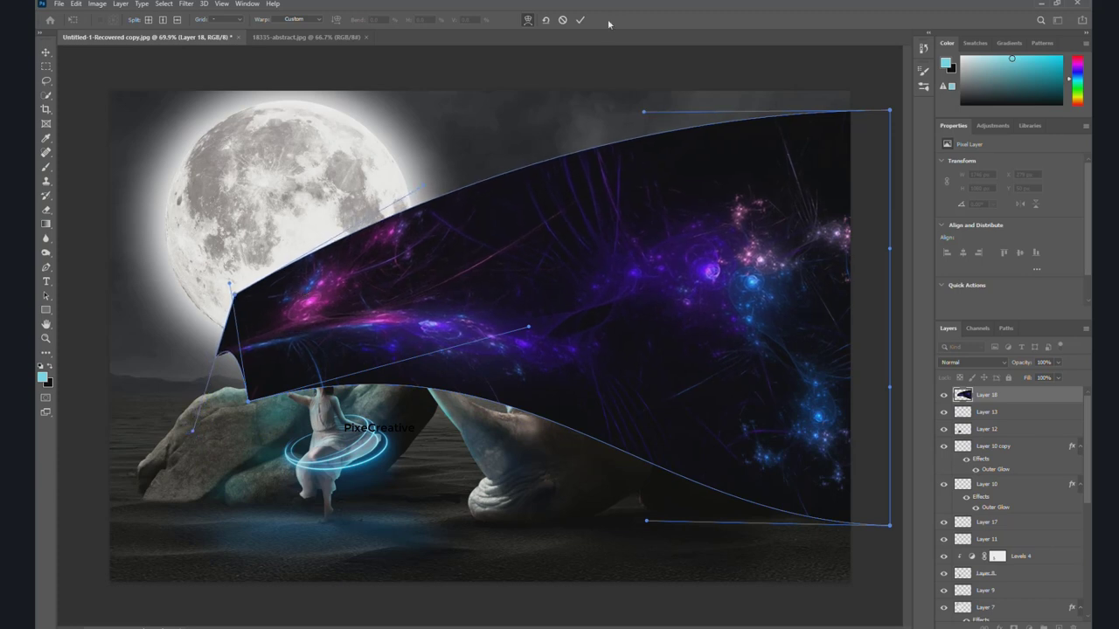
pyautogui.click(580, 19)
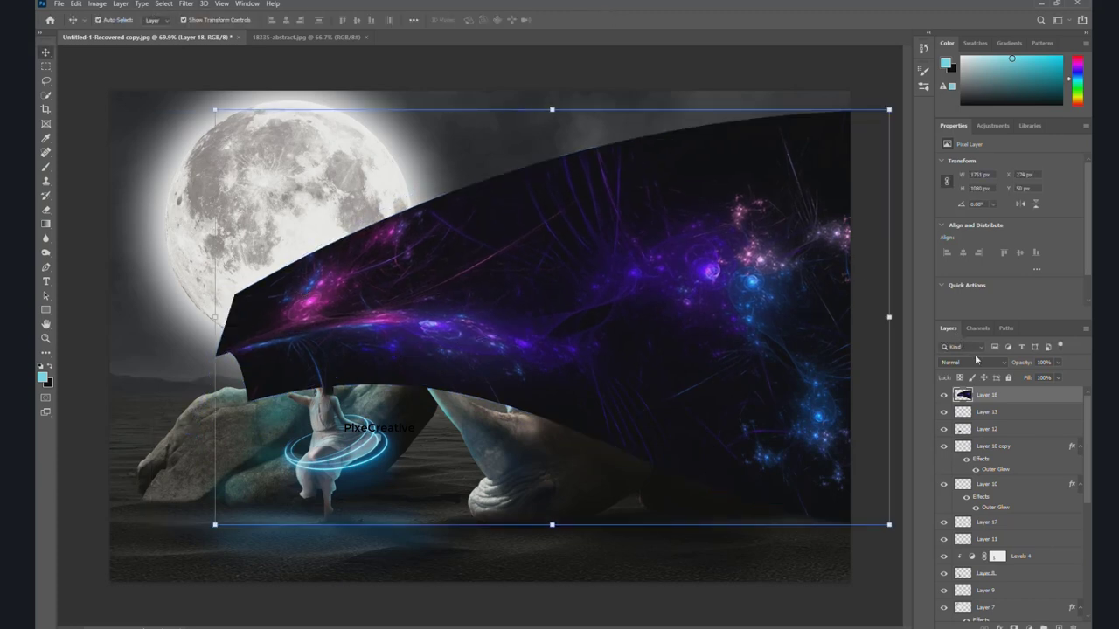
# Set the galaxy layer to Screen and nudge it up and left over the rhino.
pyautogui.click(976, 361)
pyautogui.click(956, 453)
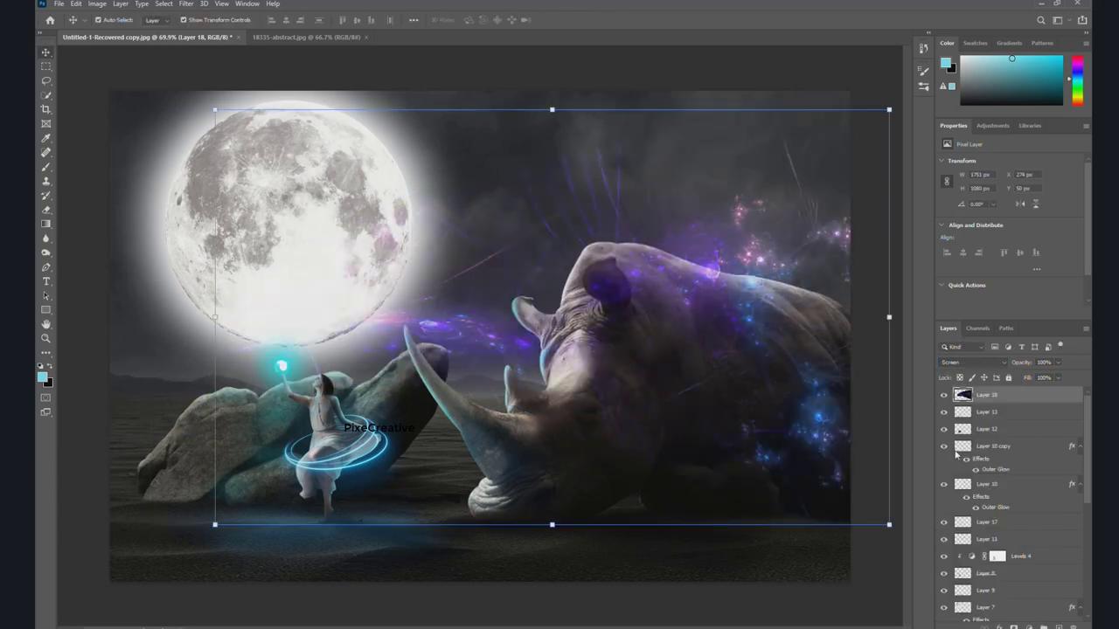
pyautogui.moveTo(822, 413); pyautogui.dragTo(754, 402)
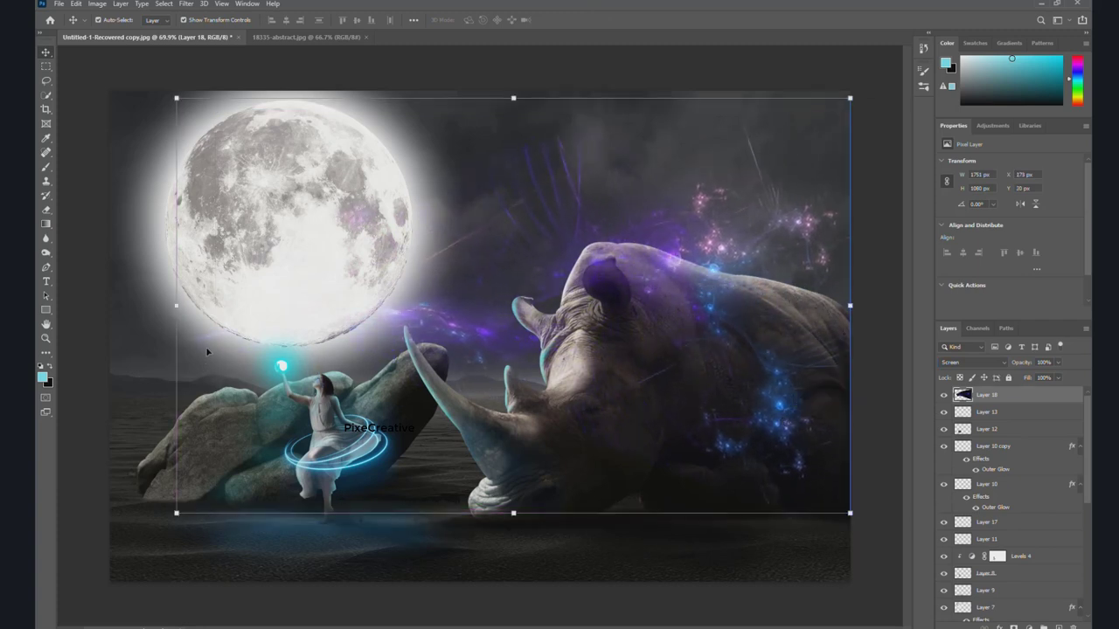
pyautogui.moveTo(207, 352); pyautogui.dragTo(193, 354)
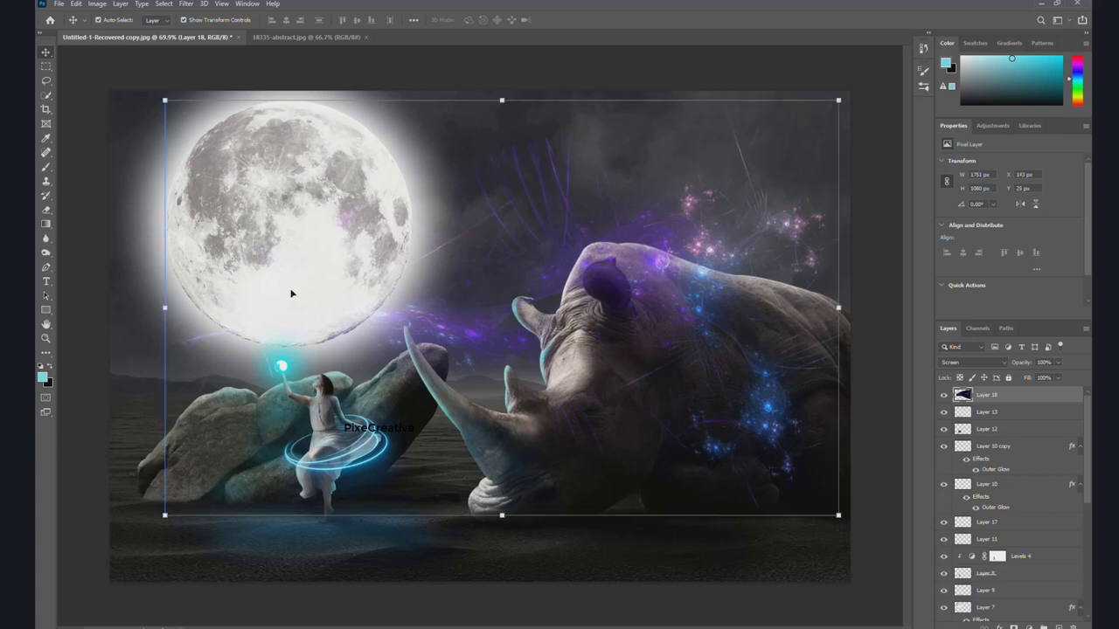
# Erase stray galaxy patches with the Eraser, then return to the Move tool.
pyautogui.click(884, 104)
pyautogui.click(46, 210)
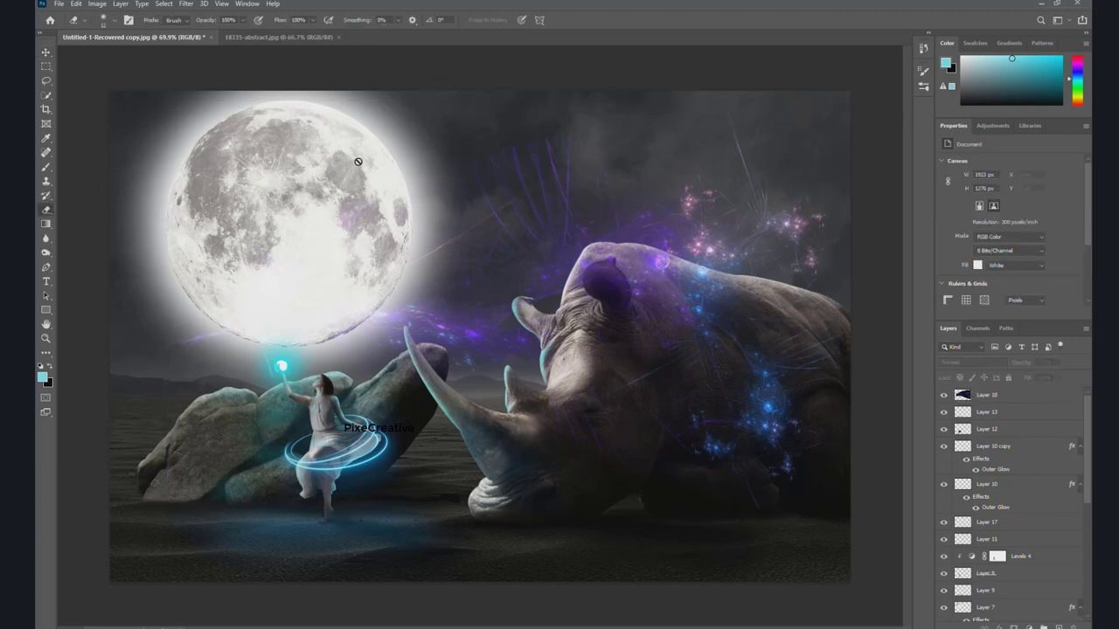
pyautogui.click(1014, 398)
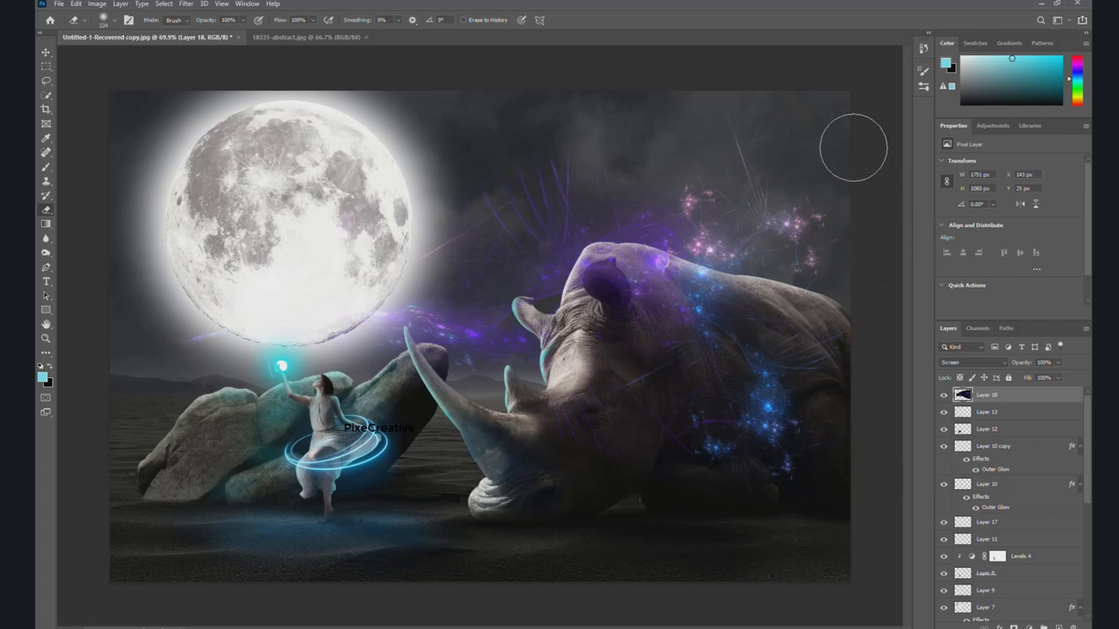
pyautogui.click(47, 53)
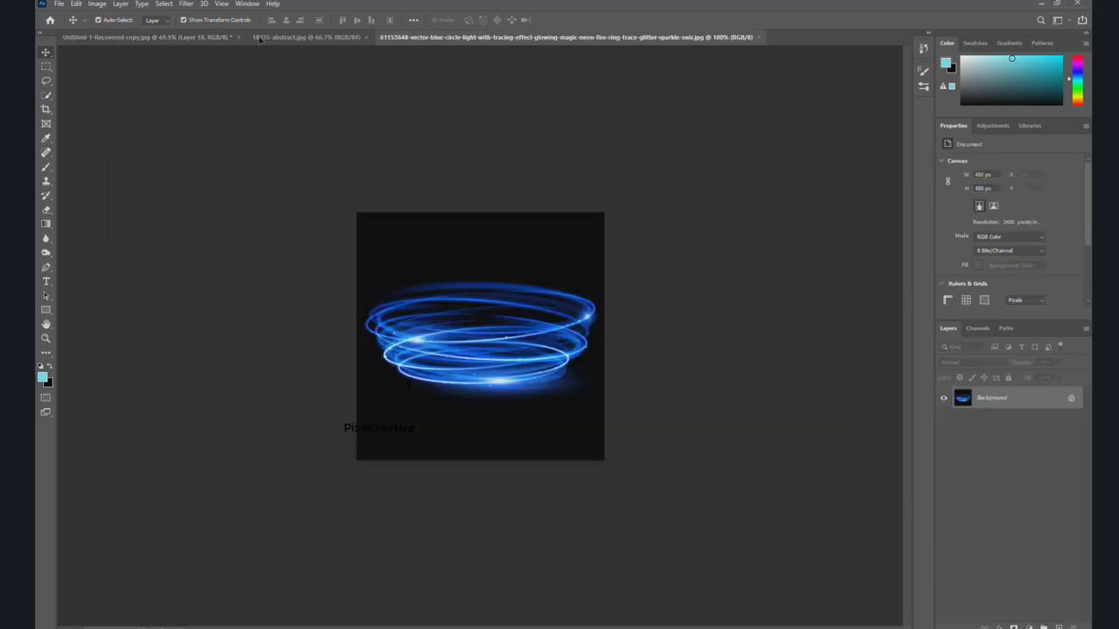
# Bring the blue ring image into the composite, scaled and rotated at the moon's lower left.
pyautogui.click(306, 37)
pyautogui.click(224, 37)
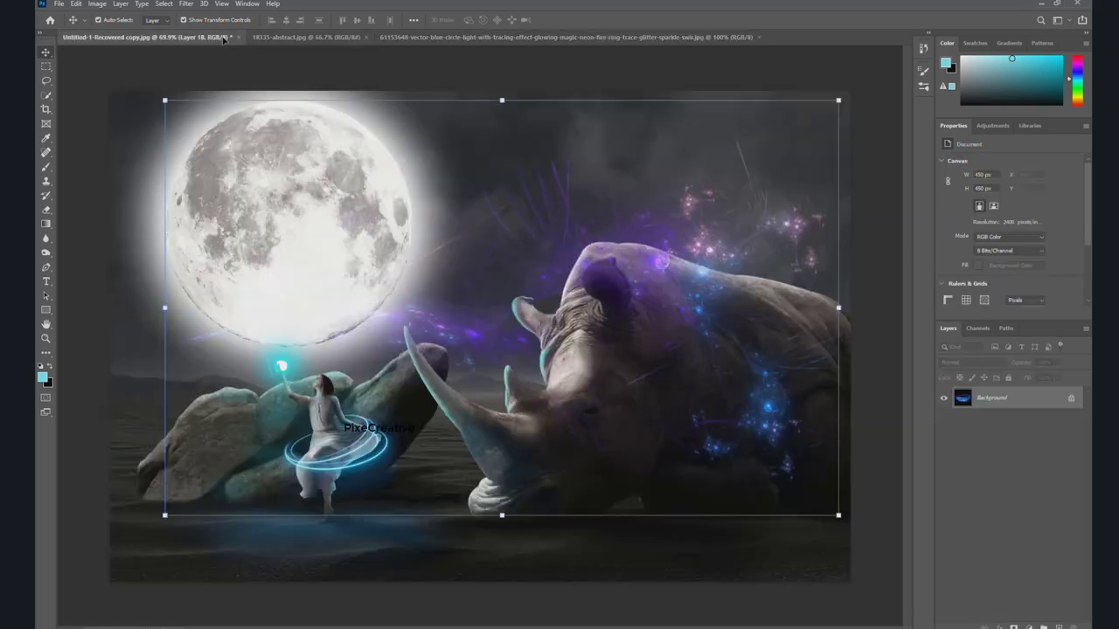
pyautogui.moveTo(540, 319); pyautogui.dragTo(483, 317)
pyautogui.moveTo(445, 363); pyautogui.dragTo(460, 375)
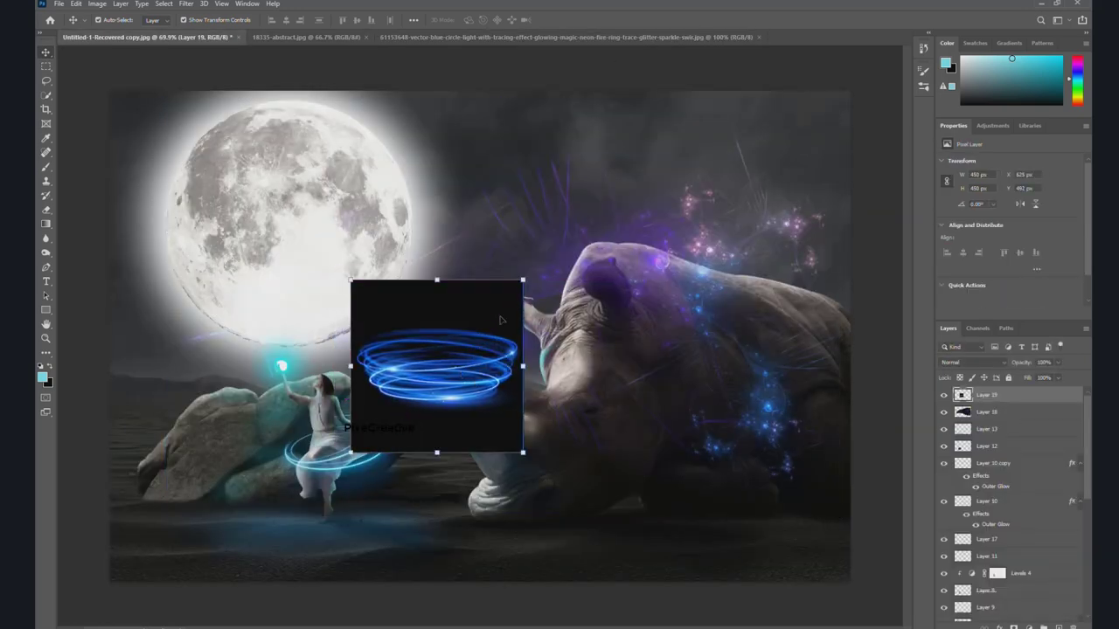
pyautogui.moveTo(520, 281)
pyautogui.mouseDown()
pyautogui.moveTo(494, 300)
pyautogui.moveTo(469, 284)
pyautogui.moveTo(480, 336)
pyautogui.mouseUp()
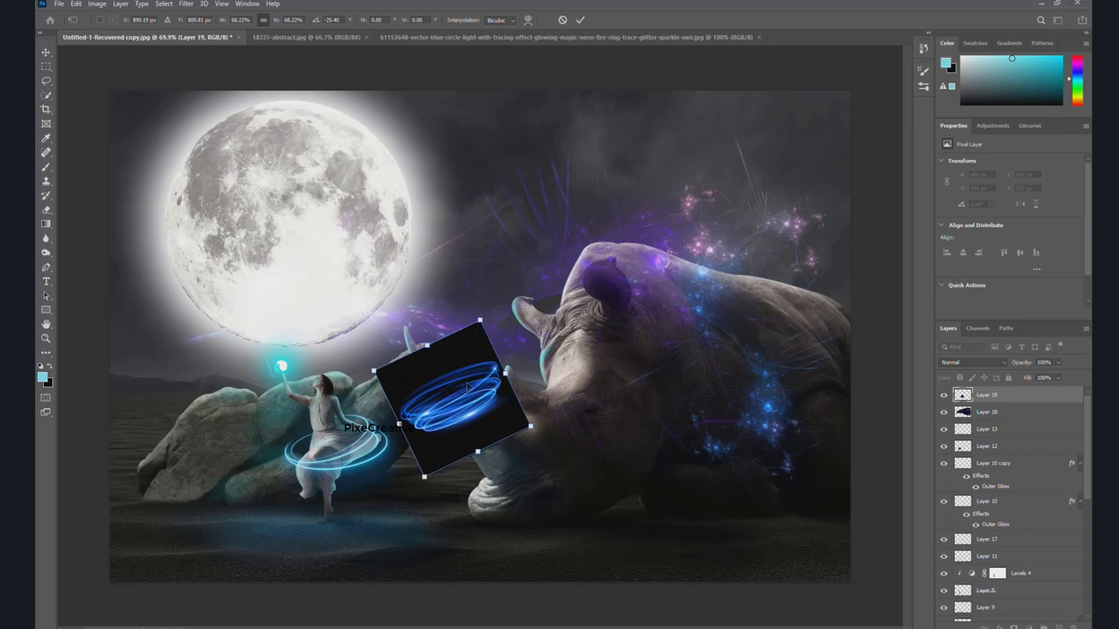
pyautogui.moveTo(467, 386); pyautogui.dragTo(277, 323)
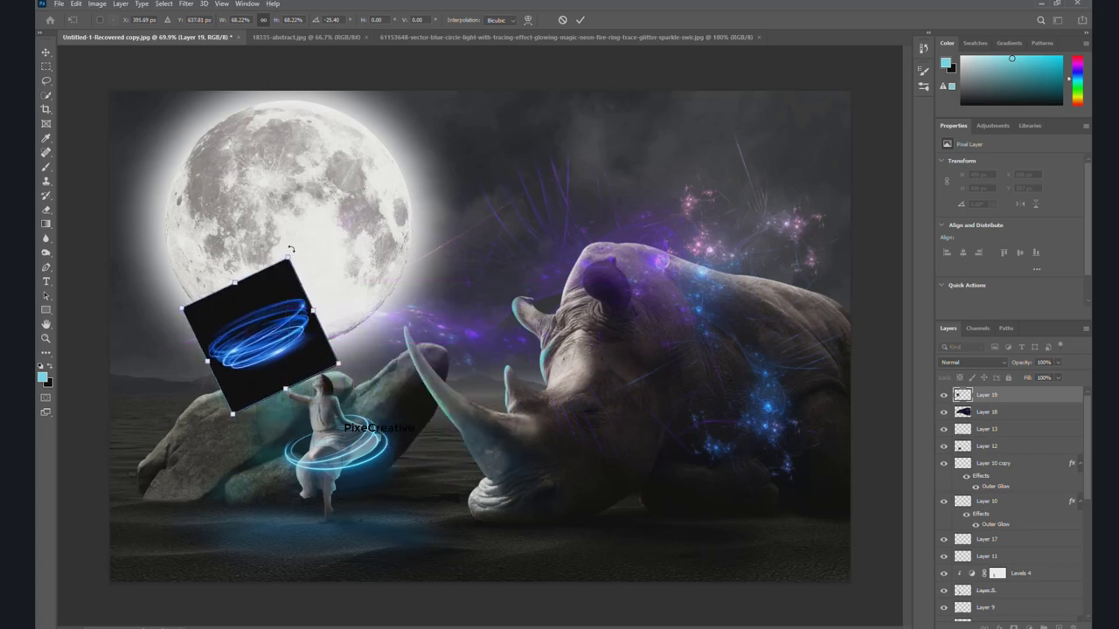
pyautogui.moveTo(291, 250)
pyautogui.mouseDown()
pyautogui.moveTo(335, 263)
pyautogui.moveTo(280, 300)
pyautogui.moveTo(301, 363)
pyautogui.mouseUp()
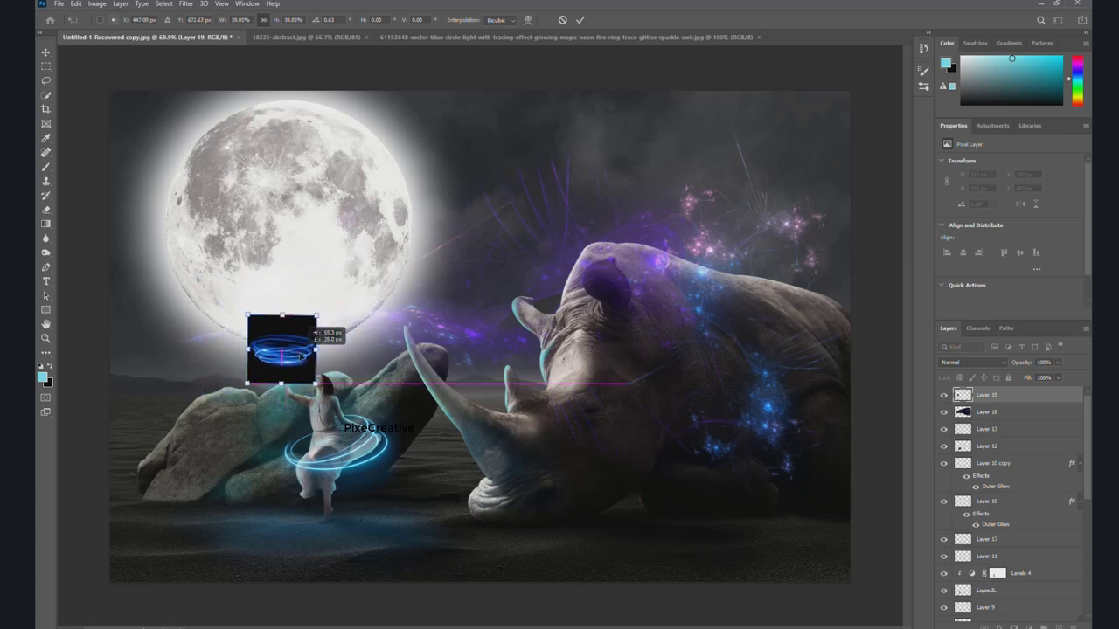
pyautogui.click(579, 19)
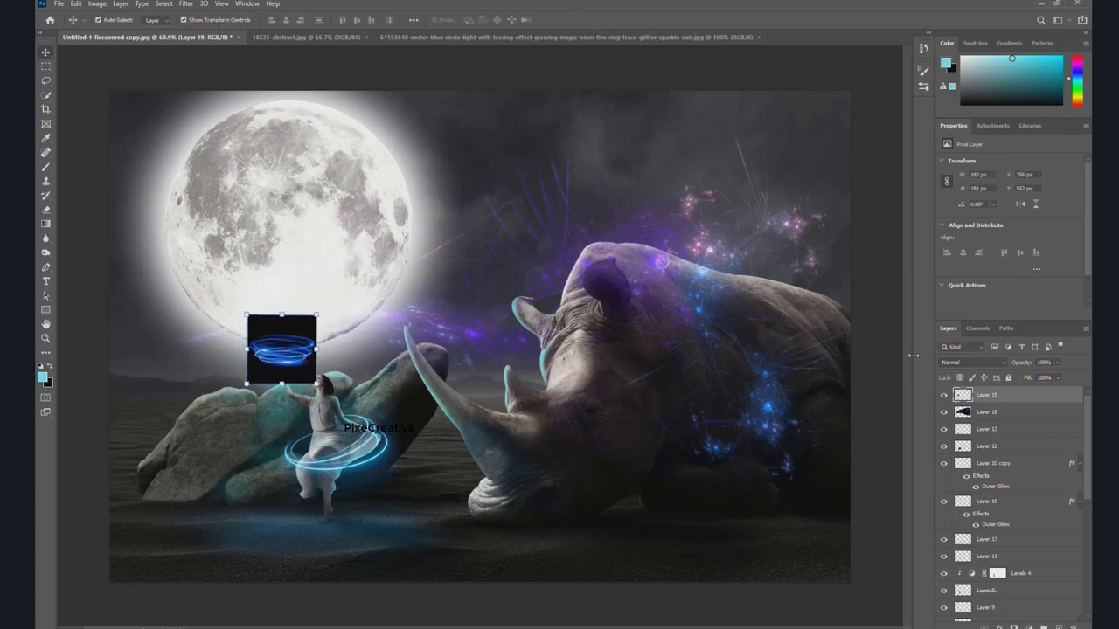
# Set the ring to Screen blend mode and enlarge it slightly.
pyautogui.click(988, 365)
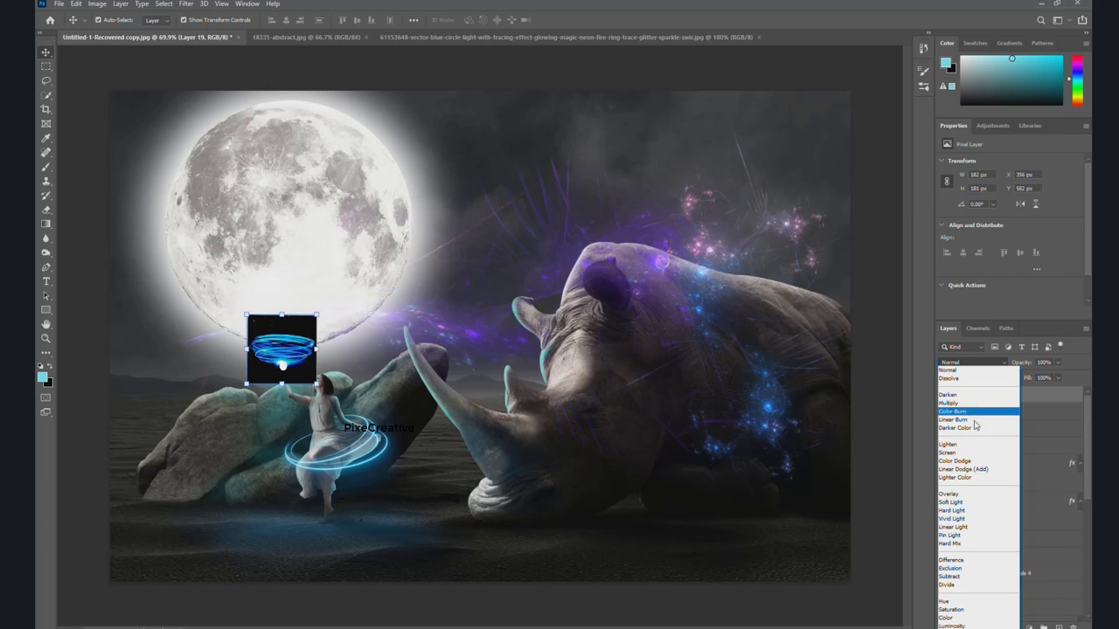
pyautogui.click(941, 451)
pyautogui.moveTo(317, 315); pyautogui.dragTo(359, 298)
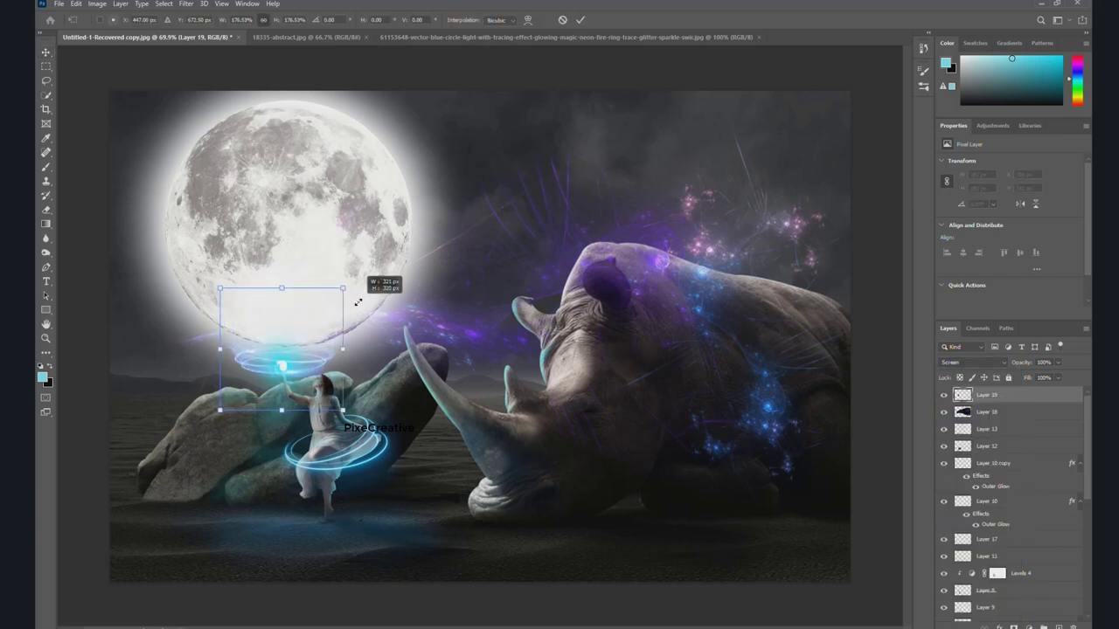
pyautogui.moveTo(285, 368); pyautogui.dragTo(285, 360)
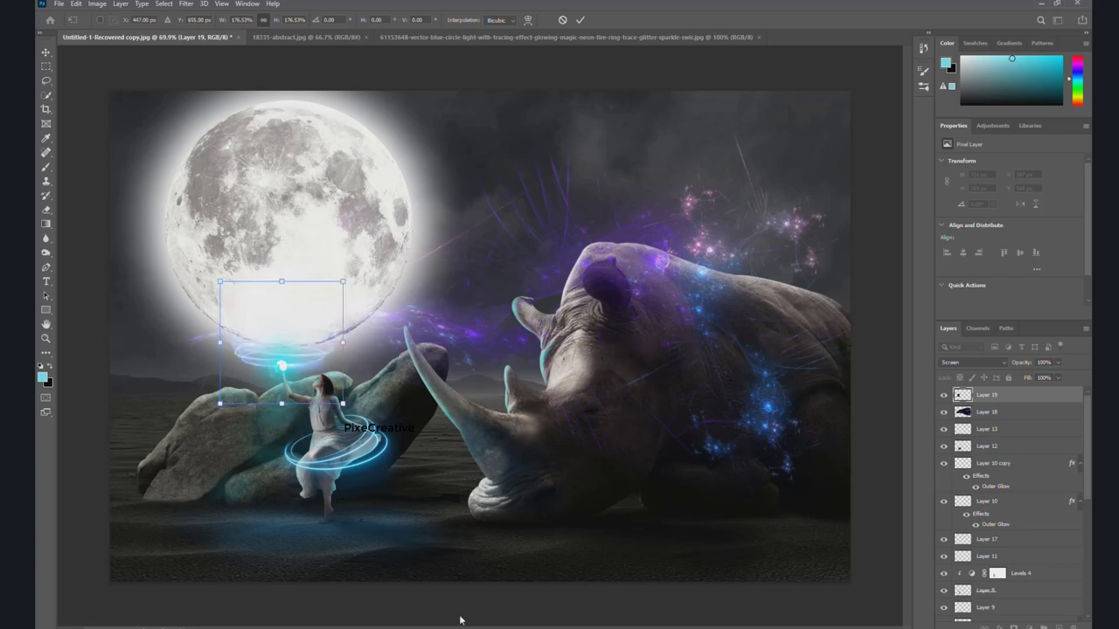
pyautogui.press('Return')
# Squash the ring vertically into a flat halo above the orb.
pyautogui.scroll(-2, 318, 542)
pyautogui.scroll(-2, 315, 535)
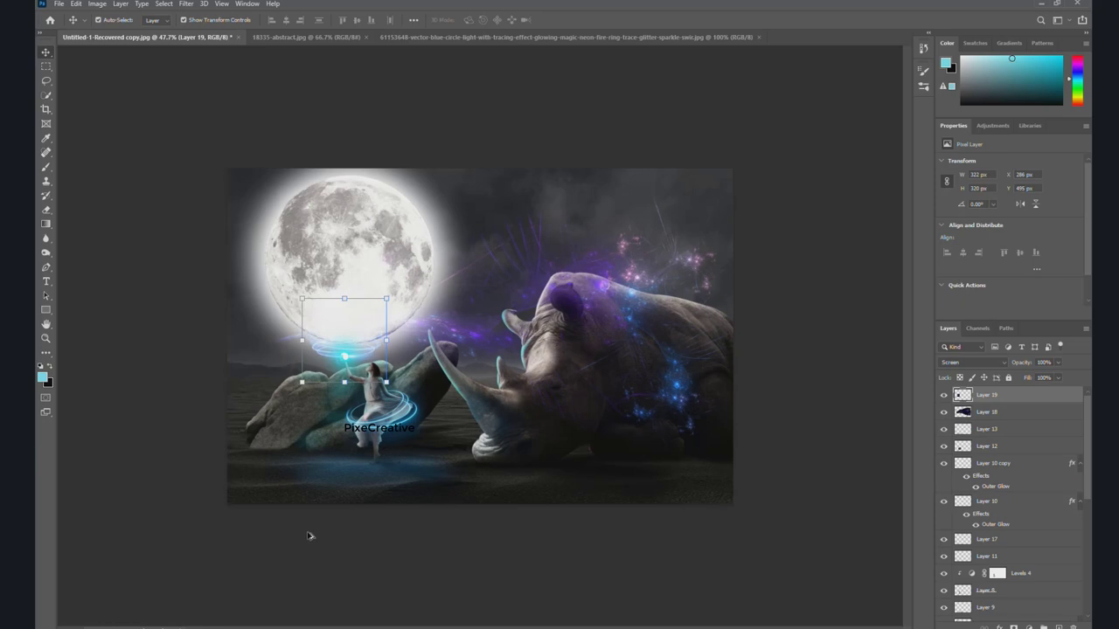
pyautogui.scroll(-1, 310, 533)
pyautogui.scroll(1, 347, 514)
pyautogui.scroll(2, 347, 514)
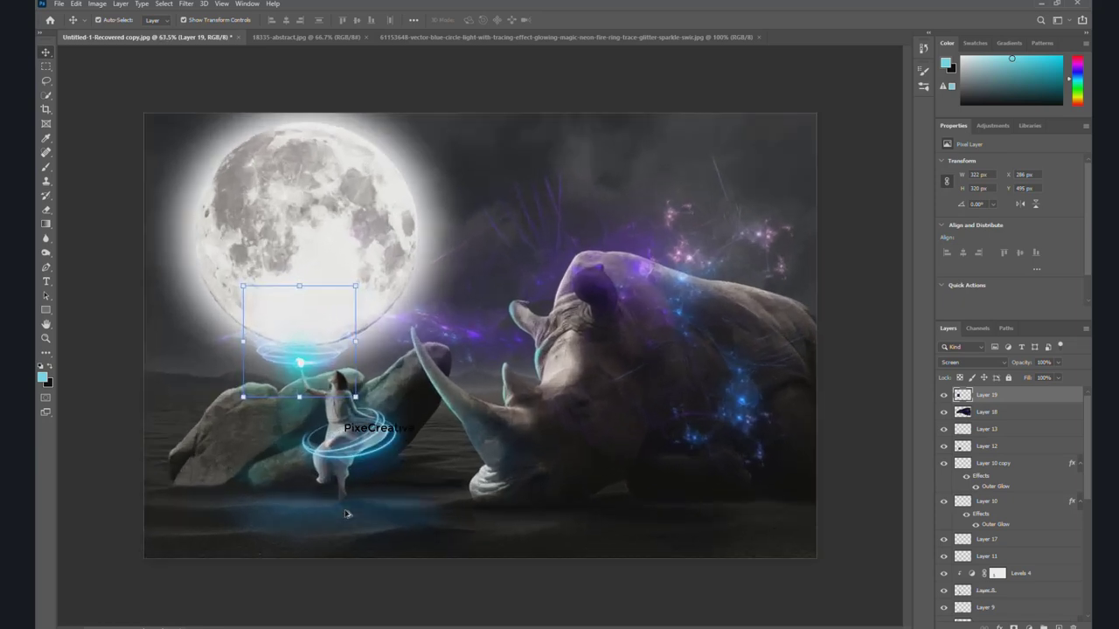
pyautogui.click(298, 284)
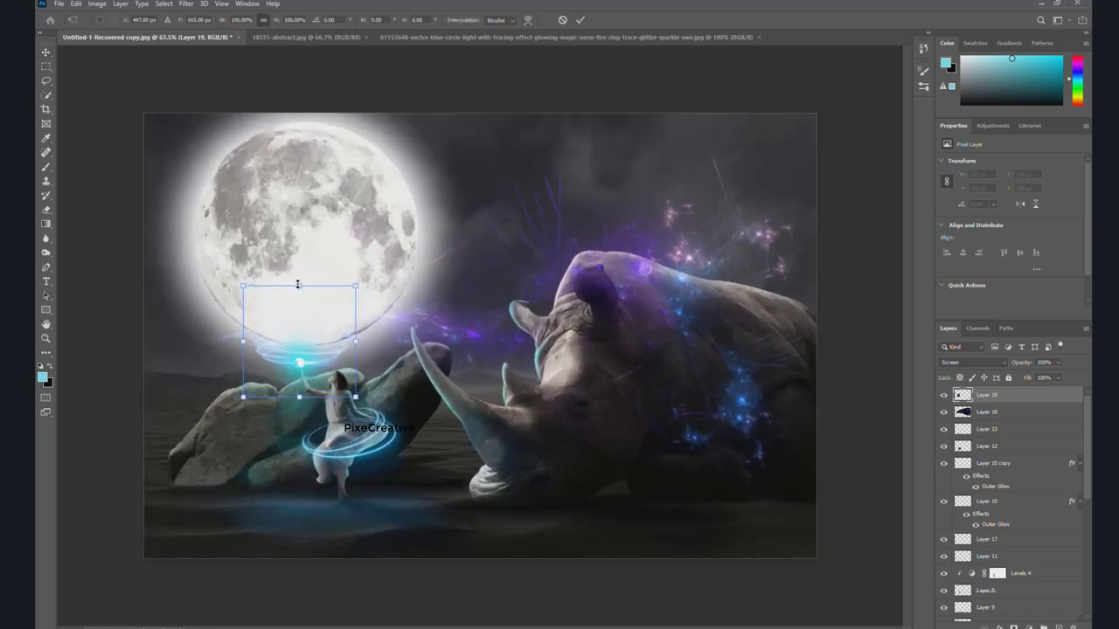
pyautogui.moveTo(298, 284); pyautogui.dragTo(307, 295)
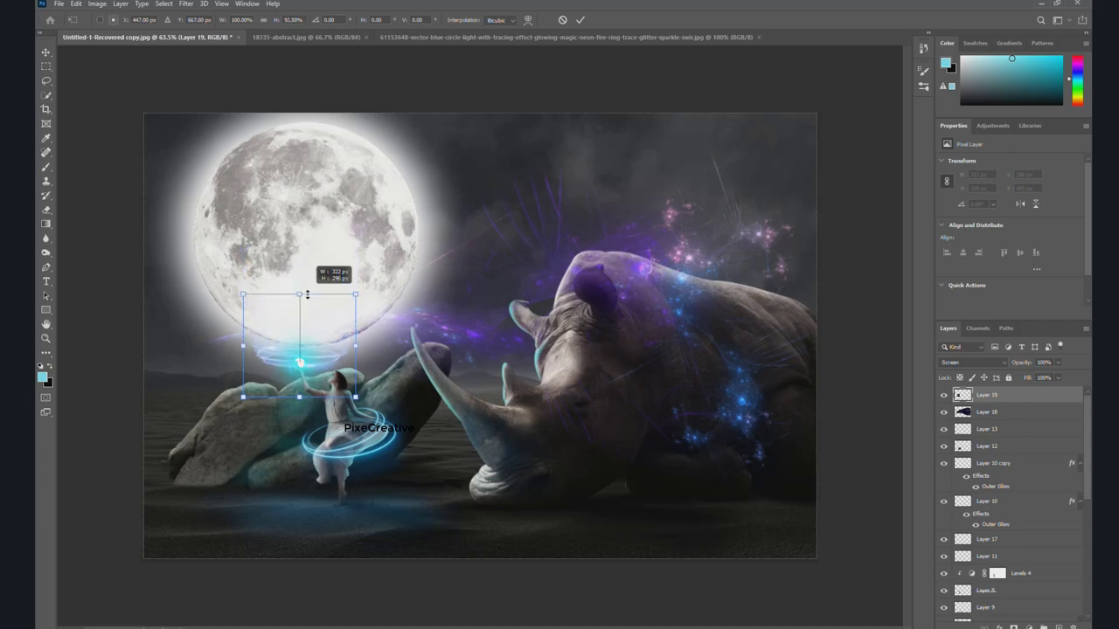
pyautogui.moveTo(307, 295); pyautogui.dragTo(302, 315)
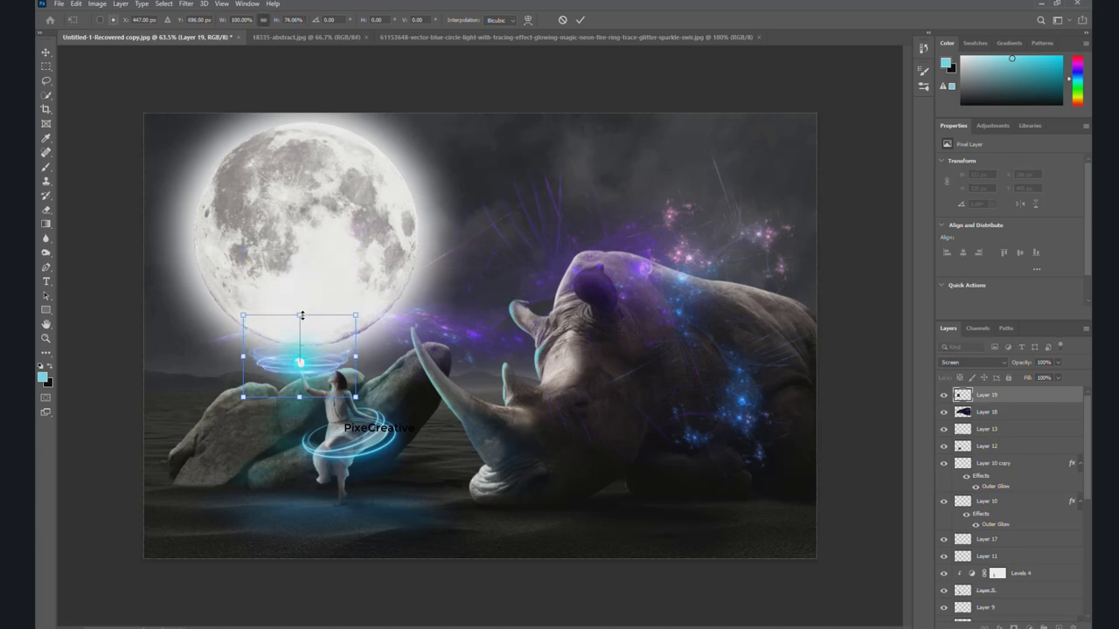
pyautogui.moveTo(299, 397)
pyautogui.mouseDown()
pyautogui.moveTo(353, 376)
pyautogui.moveTo(326, 362)
pyautogui.mouseUp()
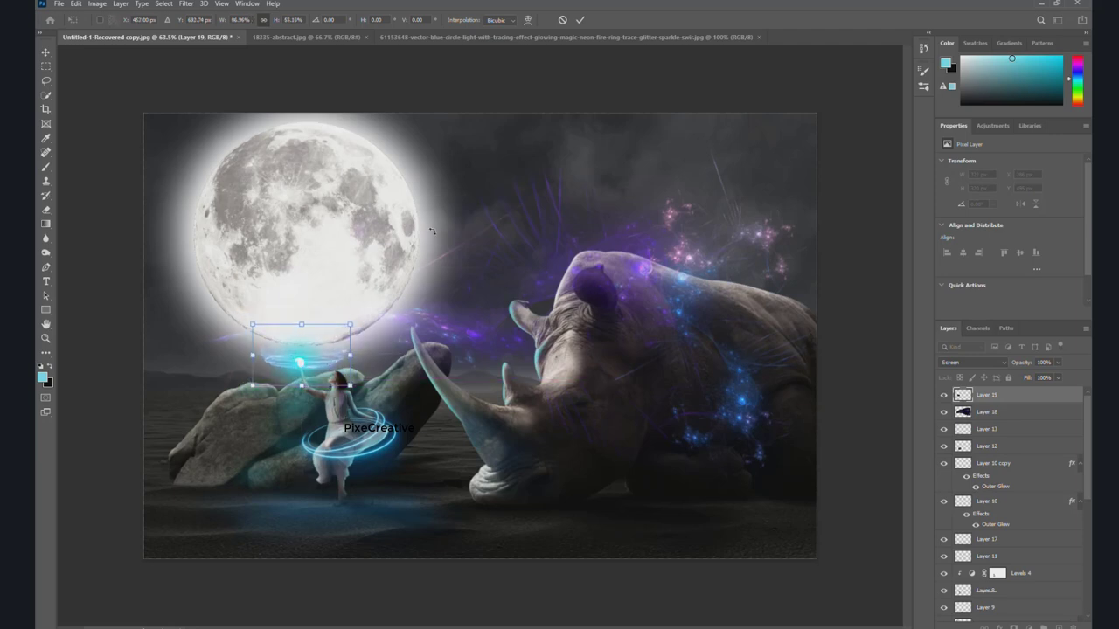
pyautogui.click(581, 20)
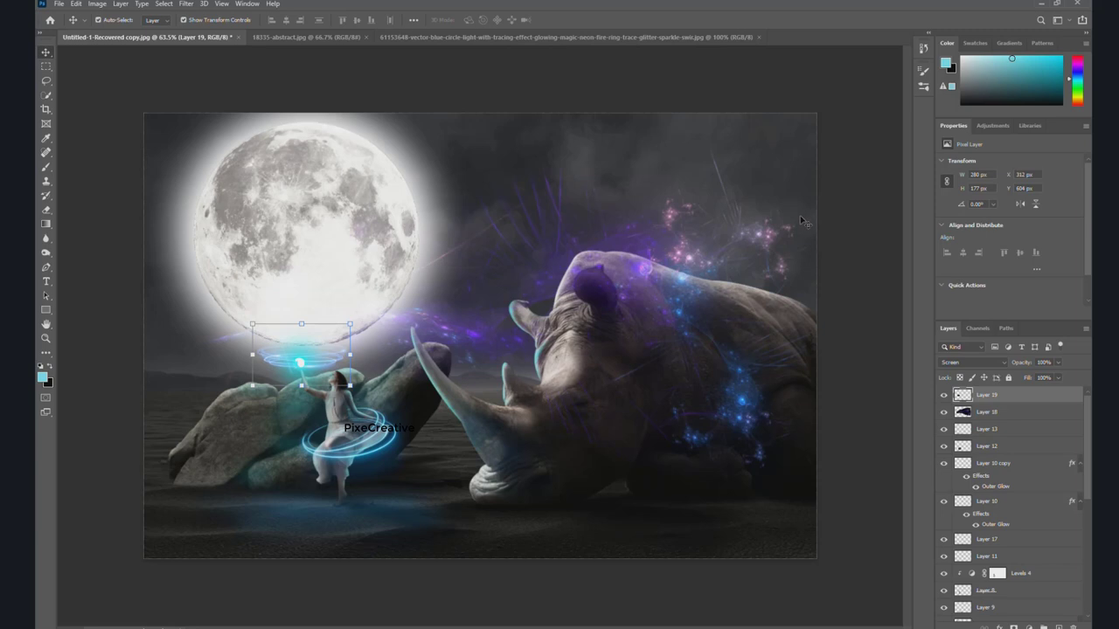
pyautogui.click(829, 184)
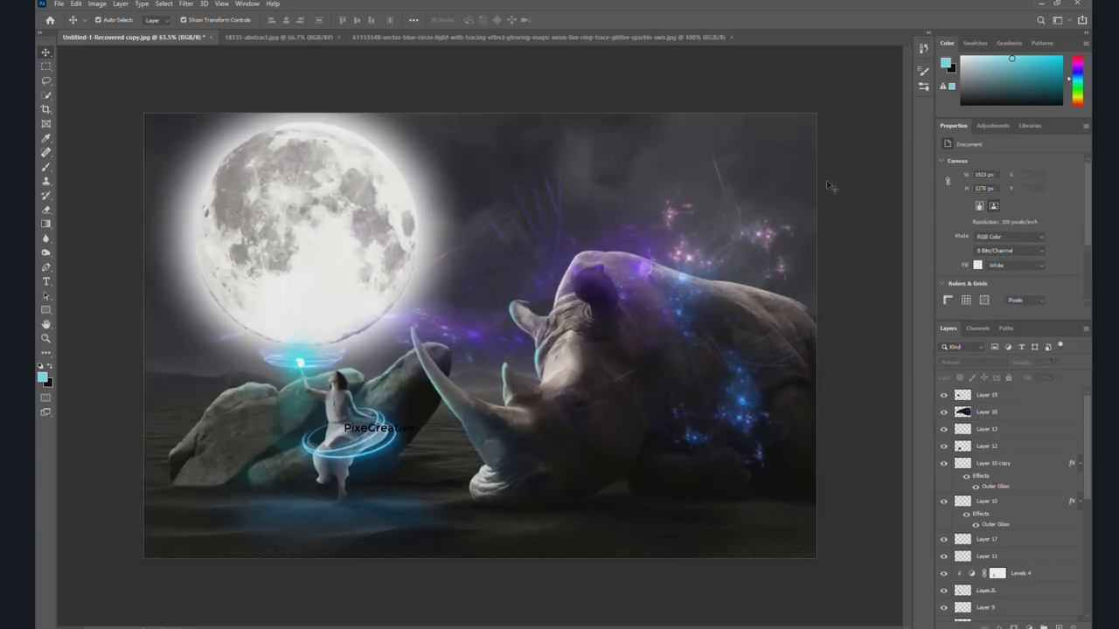
# Close the ring and abstract source documents and open the tree branches image.
pyautogui.click(731, 38)
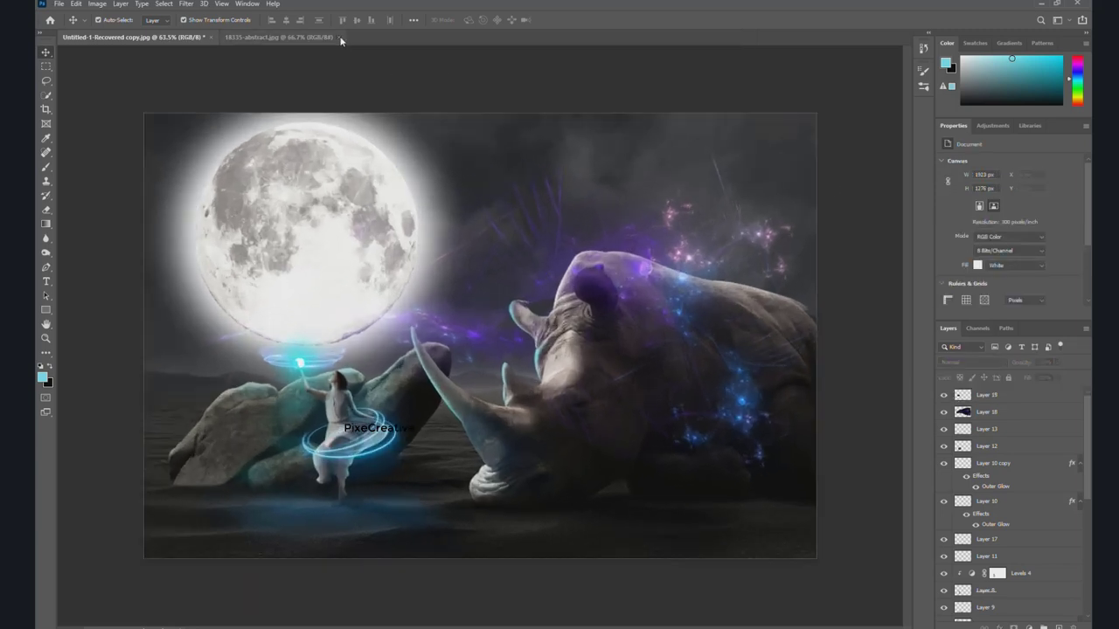
pyautogui.click(341, 38)
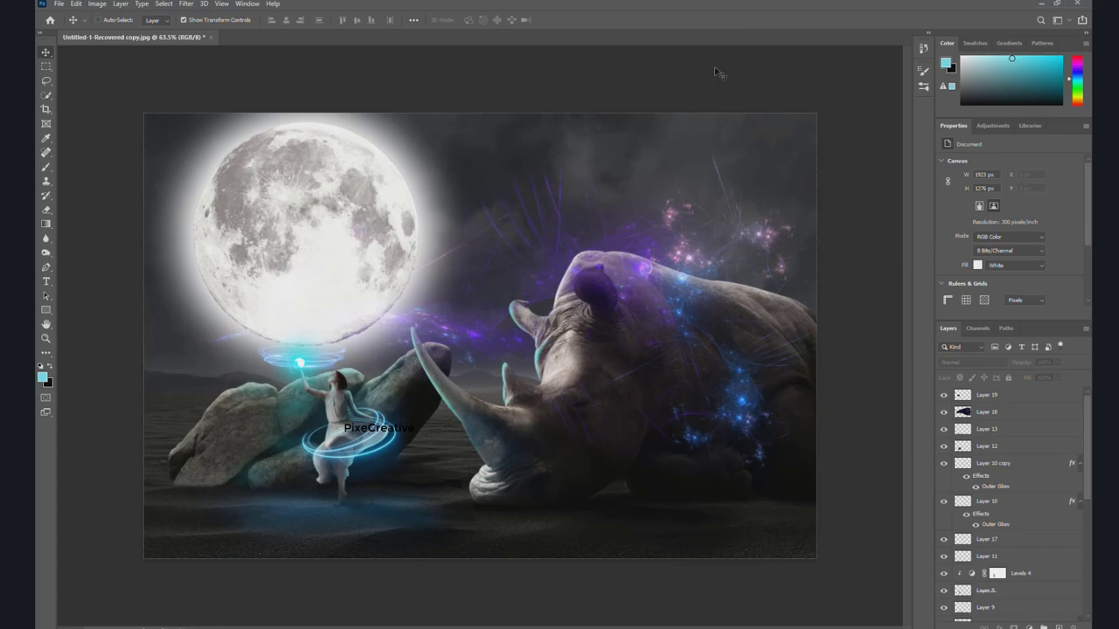
pyautogui.hotkey('ctrl', 'o')
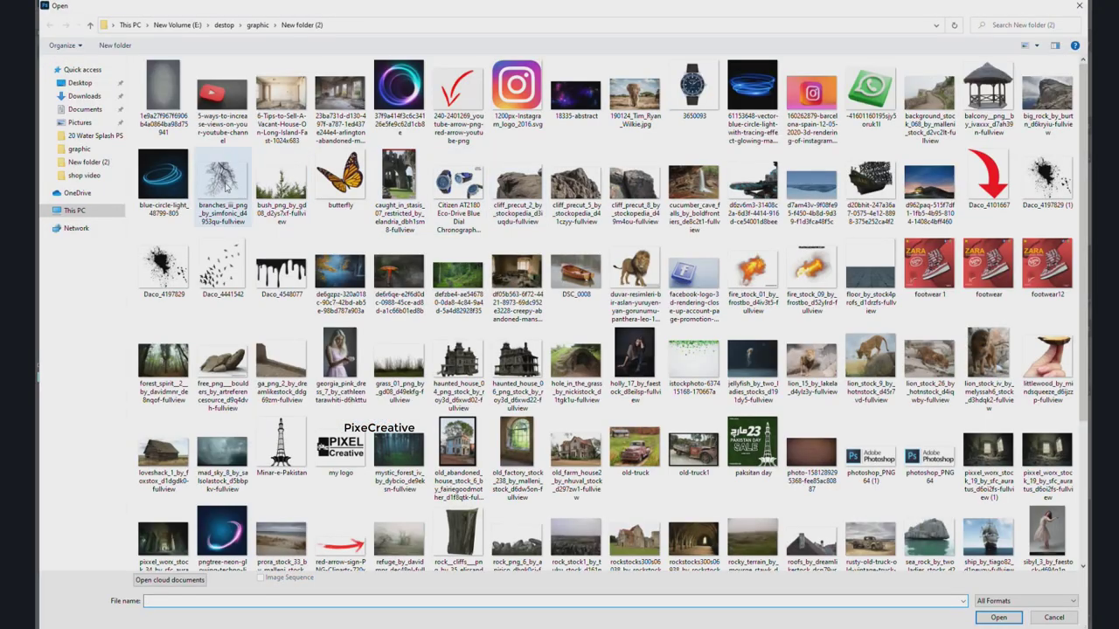
pyautogui.doubleClick(225, 186)
# Place the branches in the composite, rotated across the moon's upper left.
pyautogui.moveTo(603, 245)
pyautogui.mouseDown()
pyautogui.moveTo(158, 60)
pyautogui.moveTo(225, 195)
pyautogui.moveTo(235, 177)
pyautogui.mouseUp()
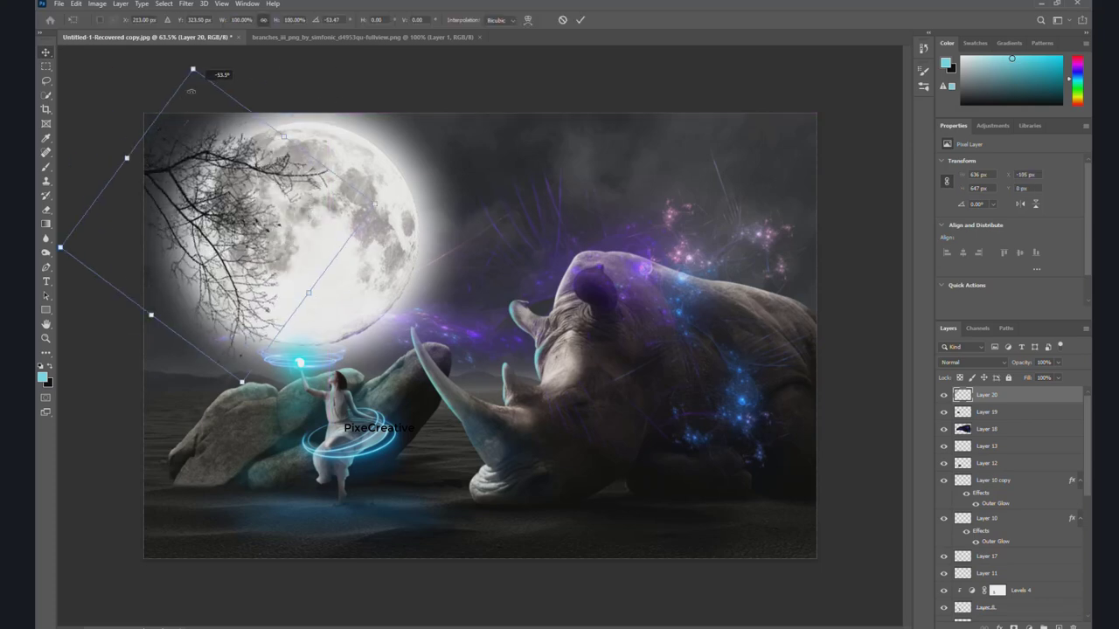
pyautogui.moveTo(337, 104); pyautogui.dragTo(134, 76)
pyautogui.moveTo(174, 164); pyautogui.dragTo(204, 138)
pyautogui.click(580, 18)
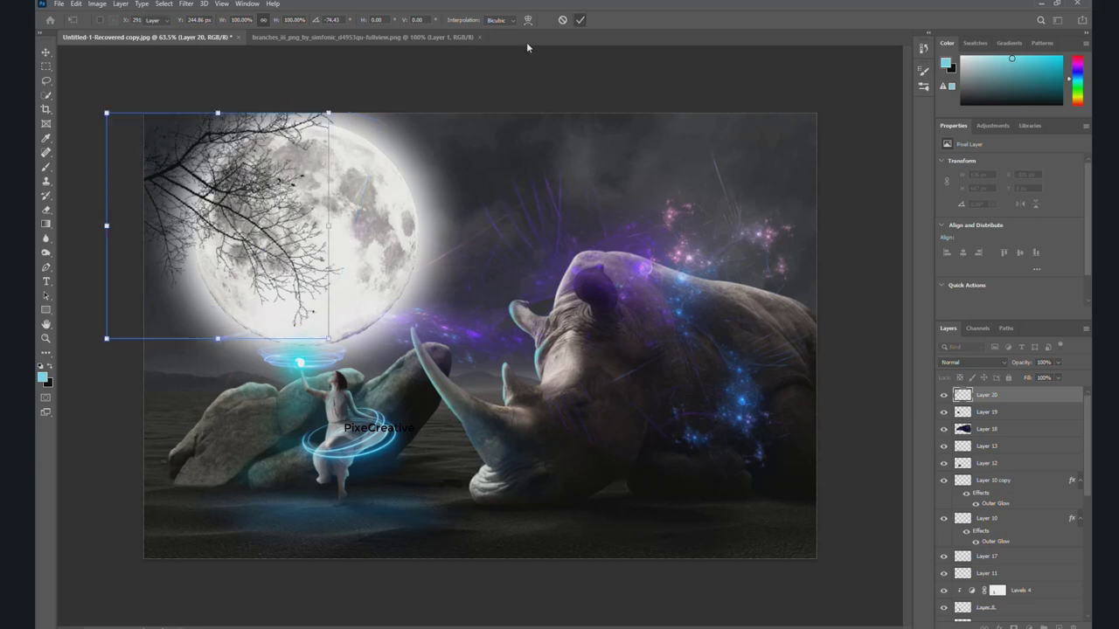
# Turn the branches black with Hue/Saturation Lightness -100 and close the branches source document.
pyautogui.click(97, 4)
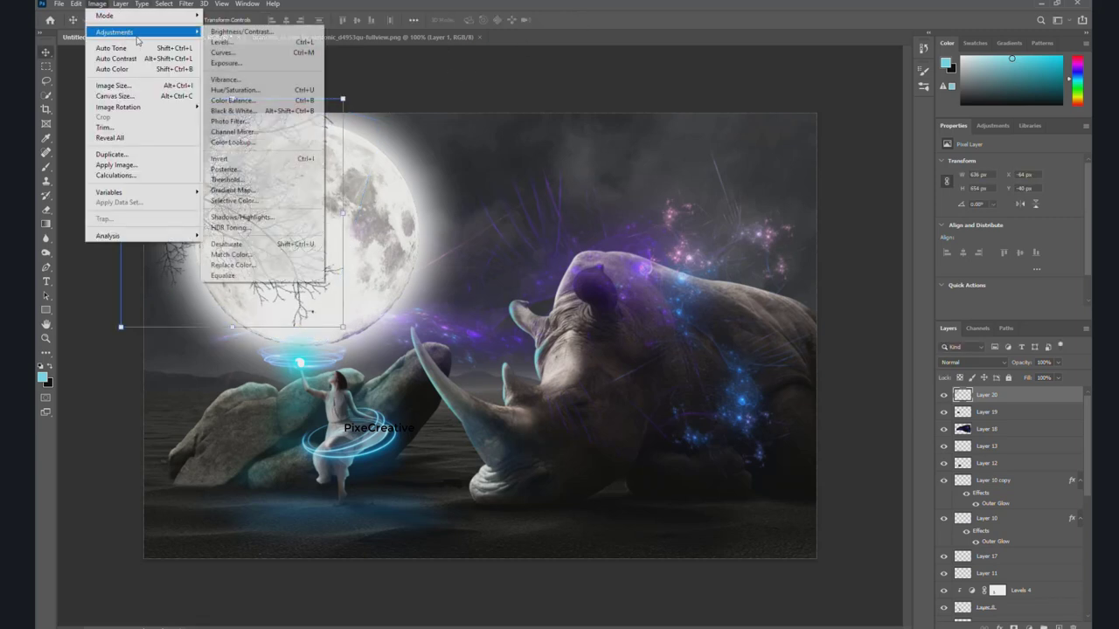
pyautogui.click(253, 95)
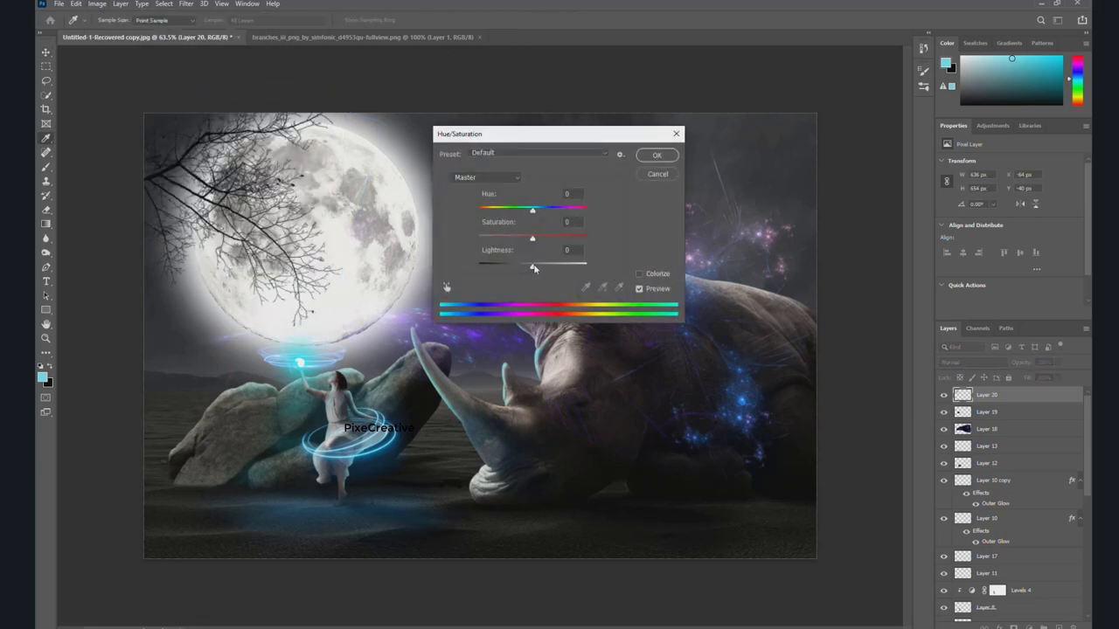
pyautogui.moveTo(532, 267); pyautogui.dragTo(478, 266)
pyautogui.click(656, 156)
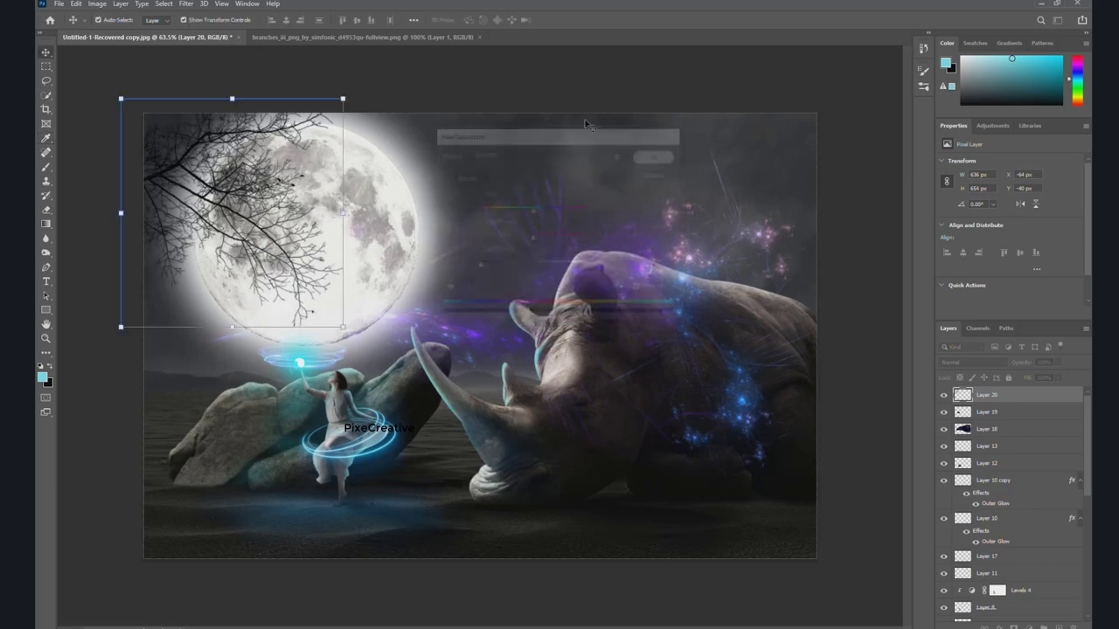
pyautogui.click(479, 37)
pyautogui.click(587, 83)
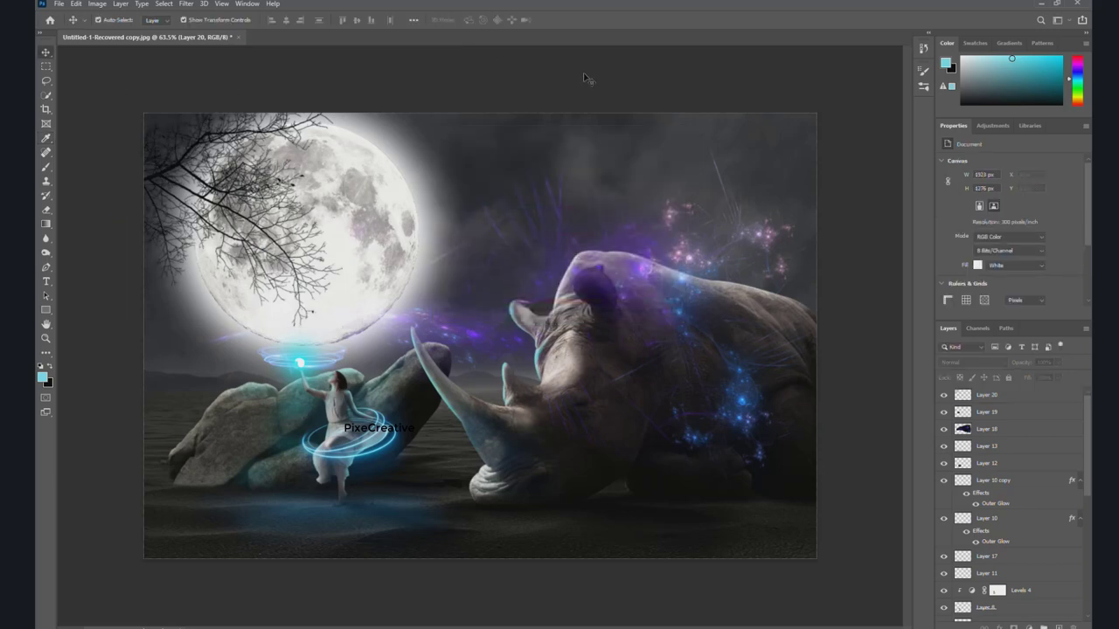
# Open bush_png, drag it into the composite, and rotate it into the bottom-right corner.
pyautogui.hotkey('ctrl', 'o')
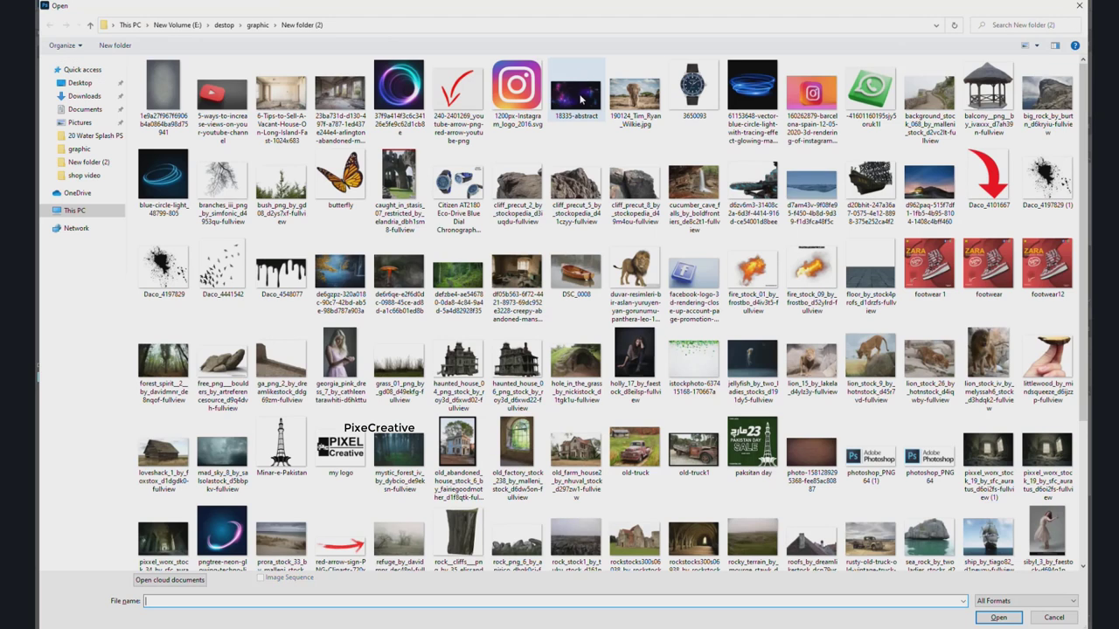
pyautogui.scroll(-3, 575, 91)
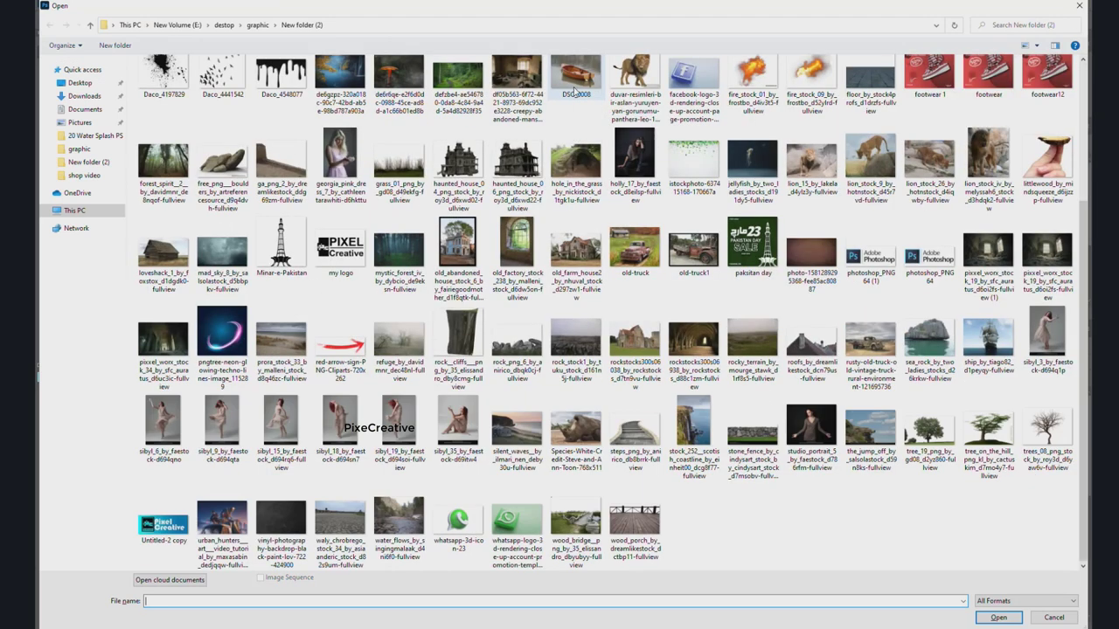
pyautogui.scroll(3, 575, 91)
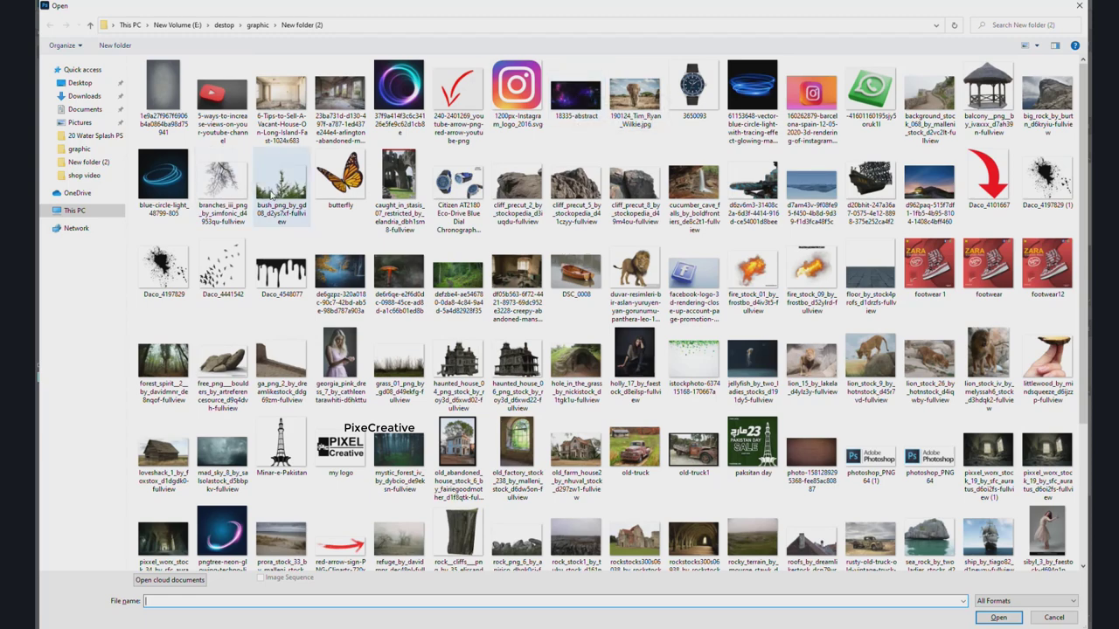
pyautogui.scroll(-3, 314, 199)
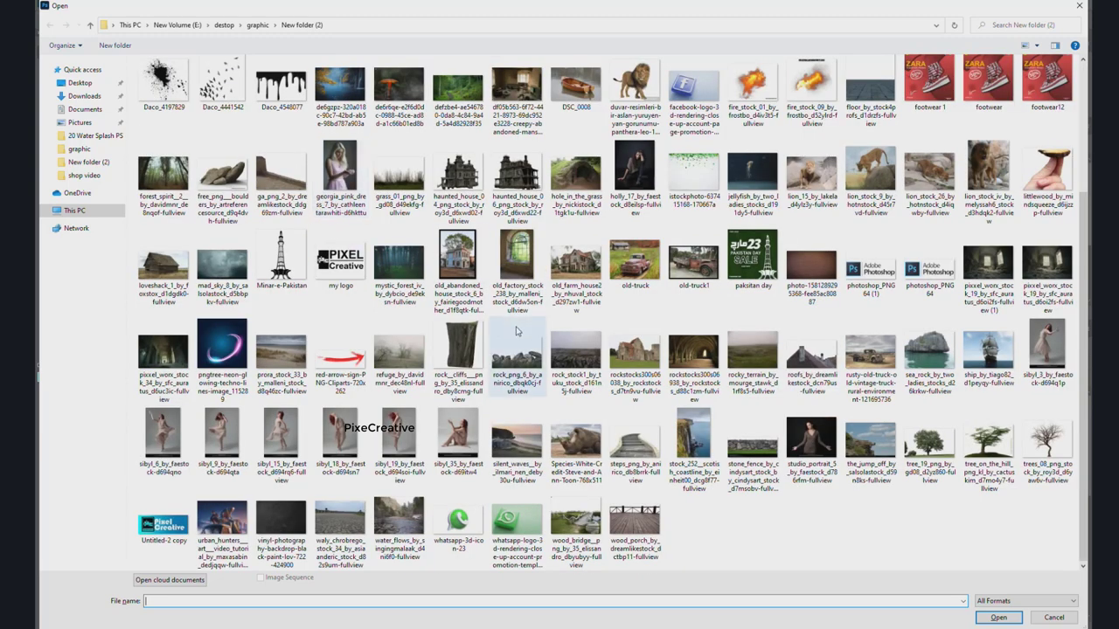
pyautogui.scroll(3, 516, 330)
pyautogui.doubleClick(341, 187)
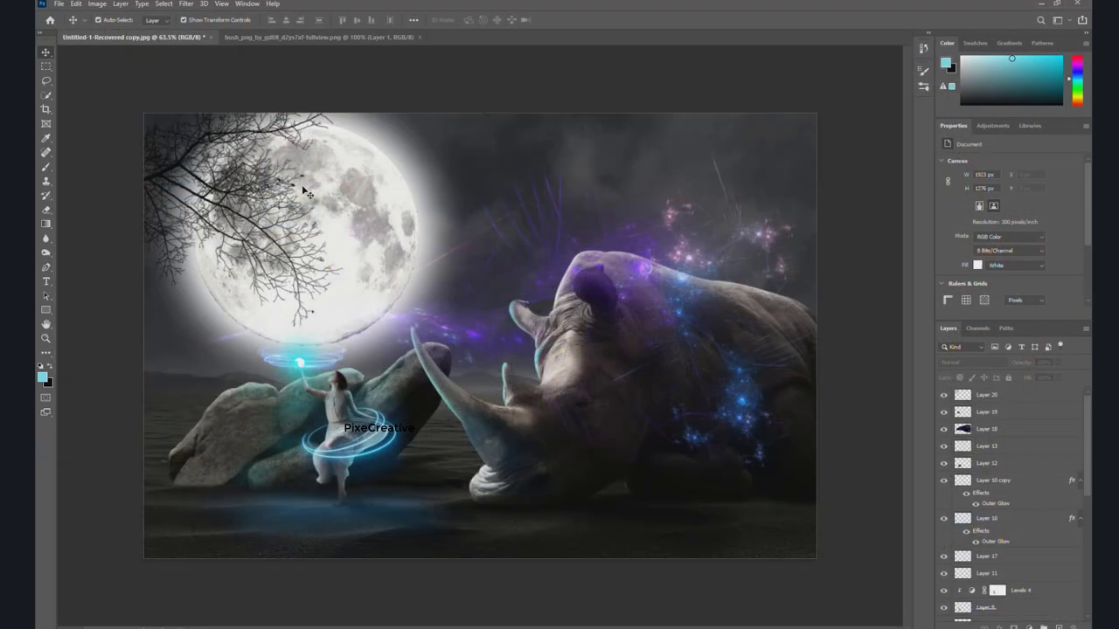
pyautogui.moveTo(522, 362)
pyautogui.mouseDown()
pyautogui.moveTo(362, 225)
pyautogui.moveTo(192, 46)
pyautogui.moveTo(631, 505)
pyautogui.moveTo(916, 385)
pyautogui.moveTo(825, 319)
pyautogui.mouseUp()
pyautogui.hotkey('ctrl', 't')
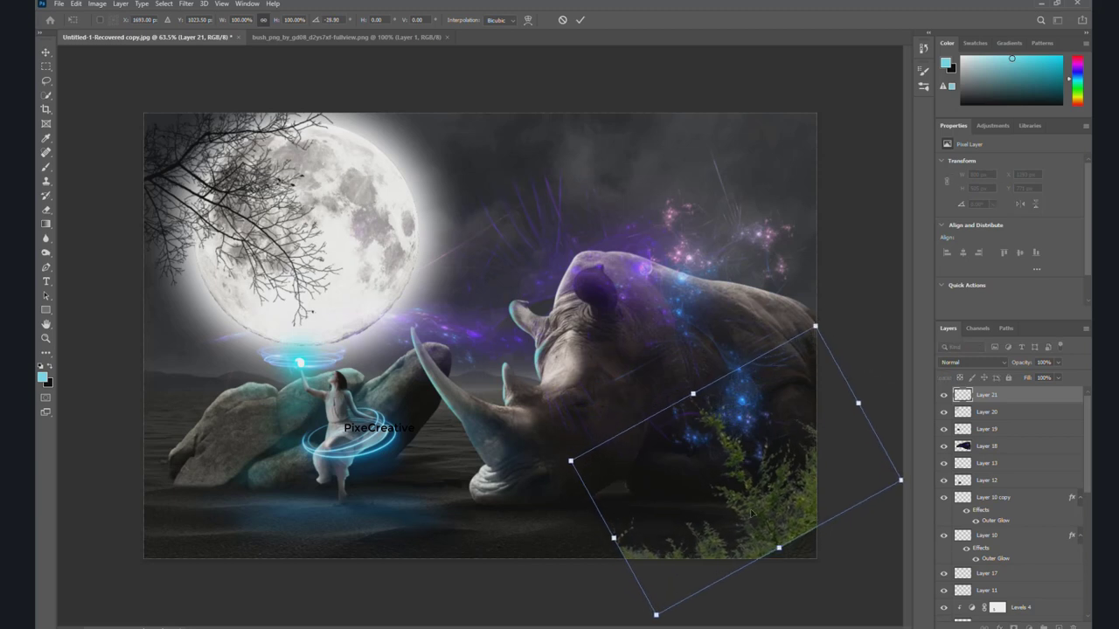
pyautogui.moveTo(755, 517); pyautogui.dragTo(779, 530)
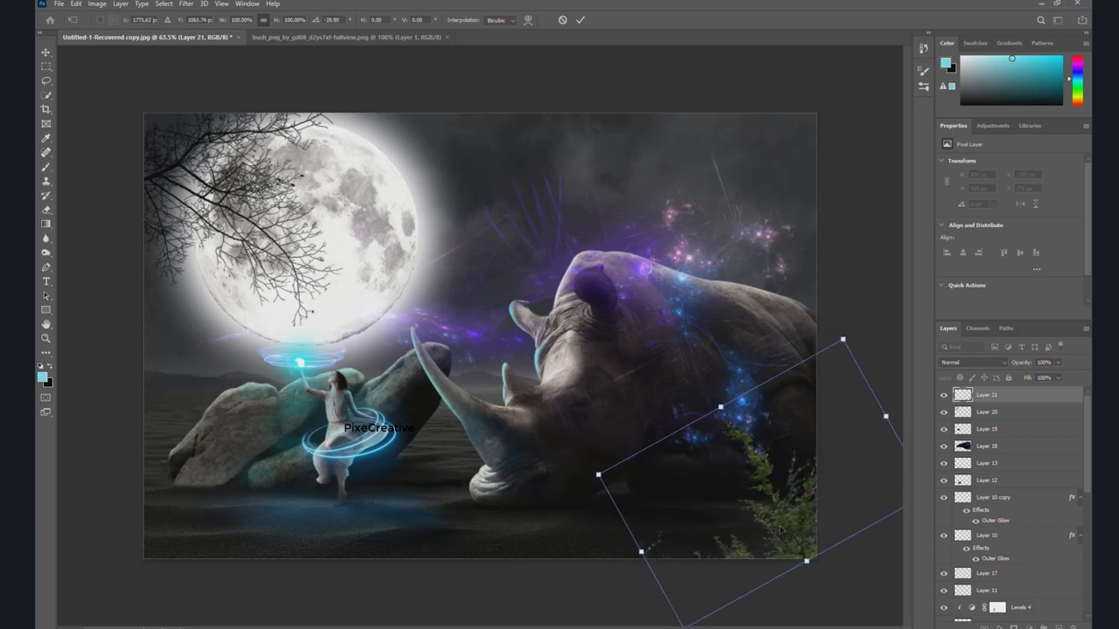
pyautogui.press('Return')
# Apply Hue/Saturation to the bush with Saturation -65 and Lightness -44.
pyautogui.click(98, 5)
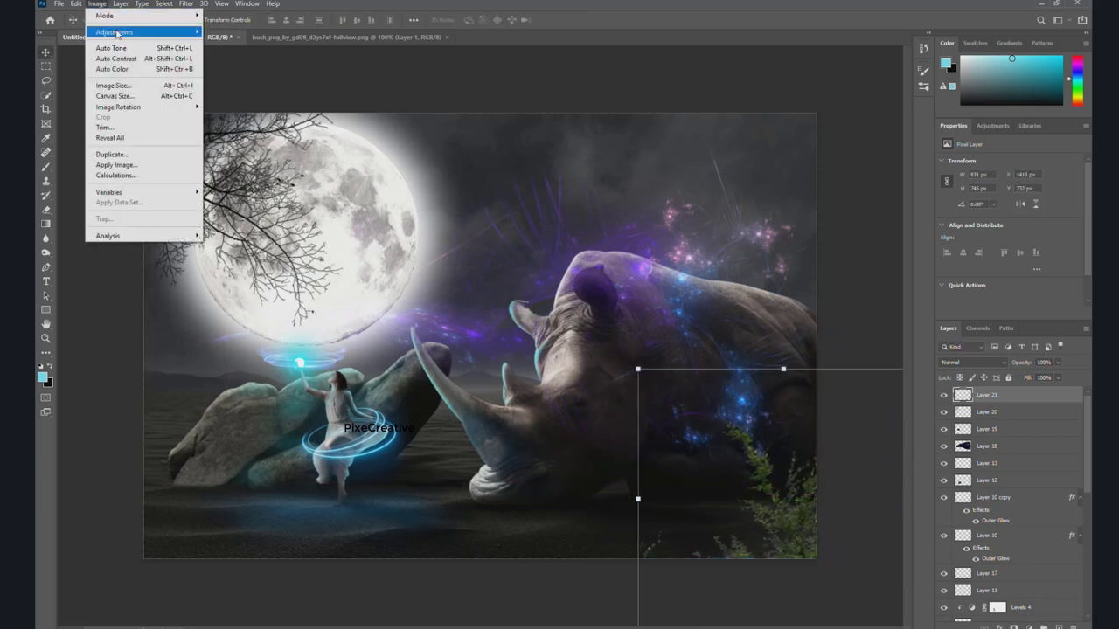
pyautogui.click(234, 92)
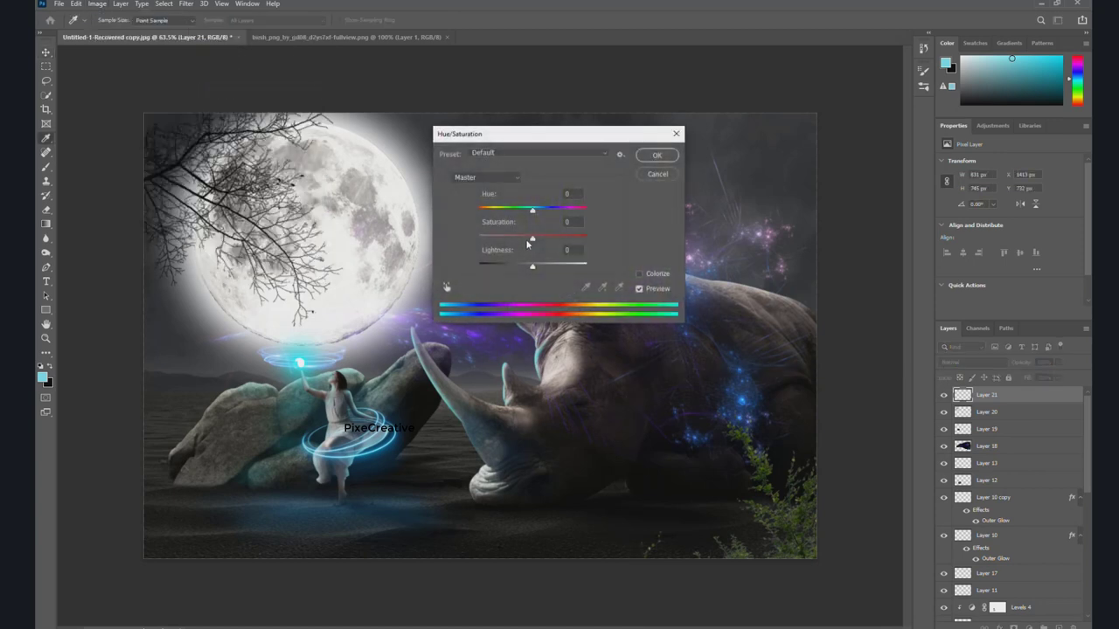
pyautogui.moveTo(532, 237); pyautogui.dragTo(499, 239)
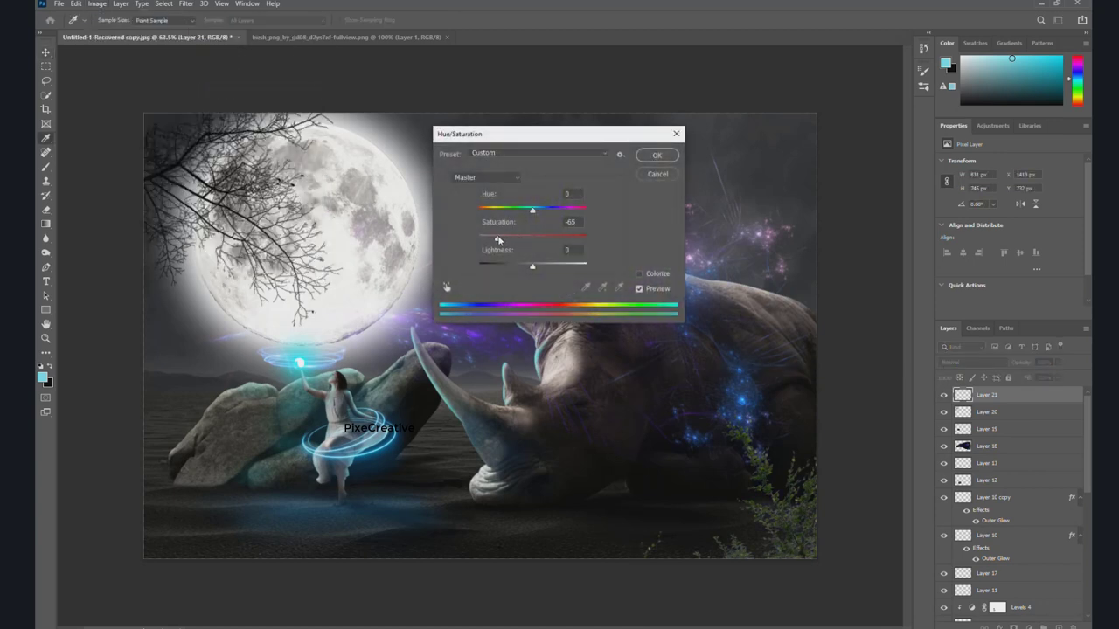
pyautogui.moveTo(518, 270); pyautogui.dragTo(510, 272)
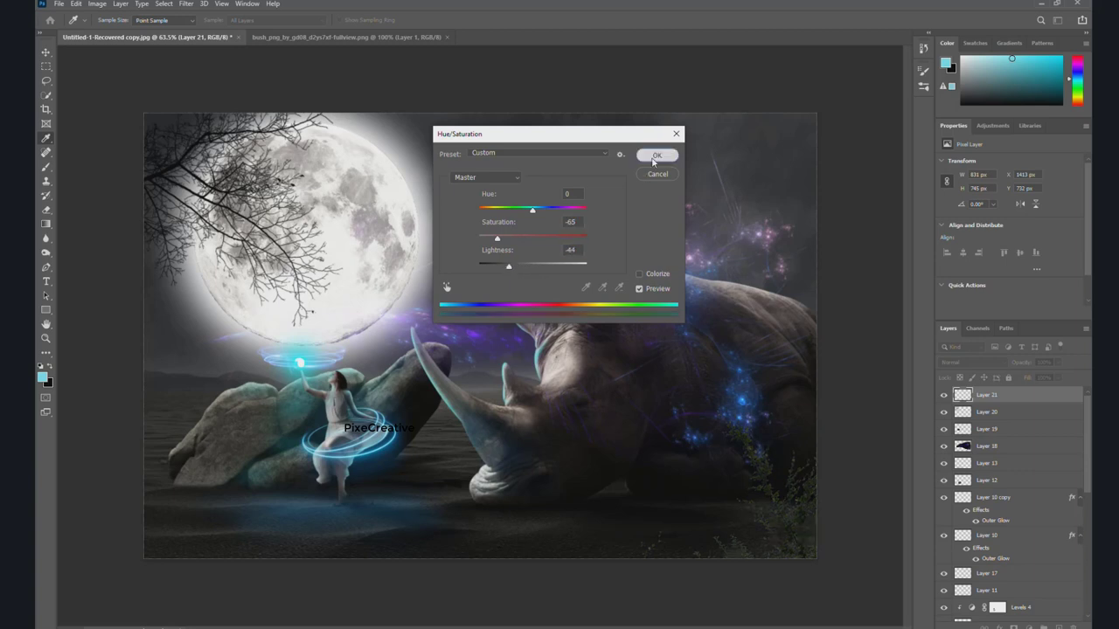
pyautogui.click(657, 155)
# Fit the composite in view, close the bush document, and select Layer 21.
pyautogui.click(552, 72)
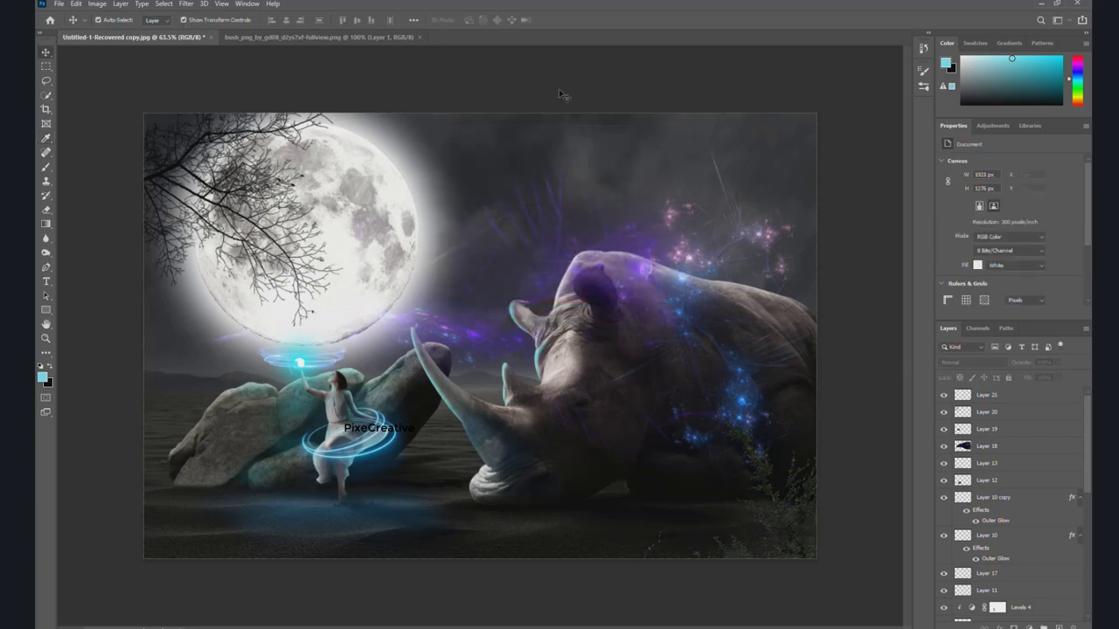
pyautogui.scroll(2, 516, 213)
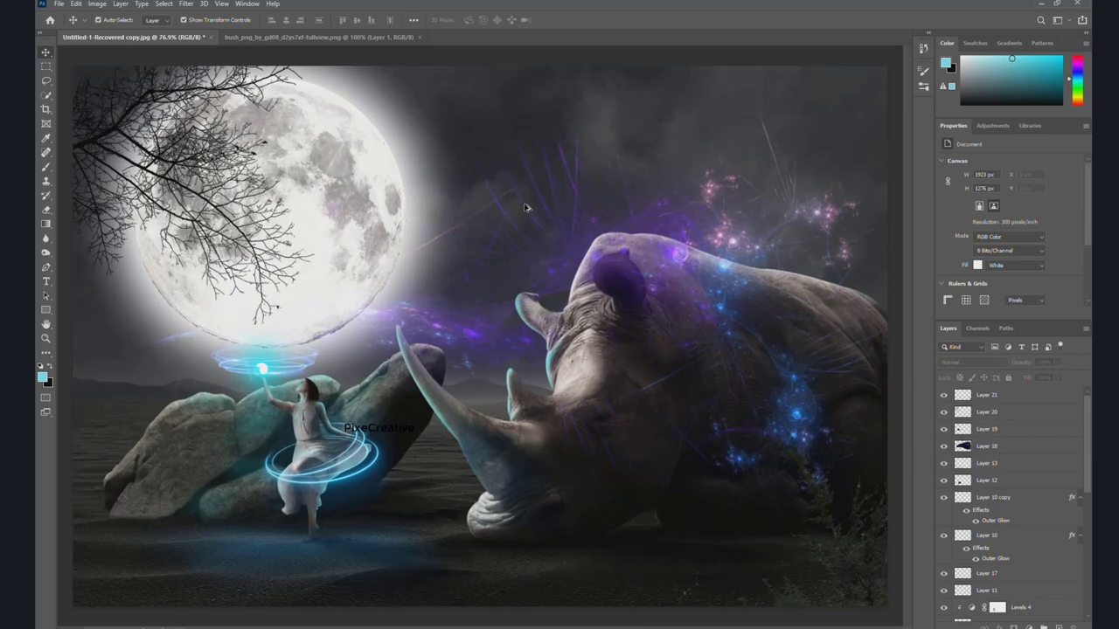
pyautogui.hotkey('ctrl', '0')
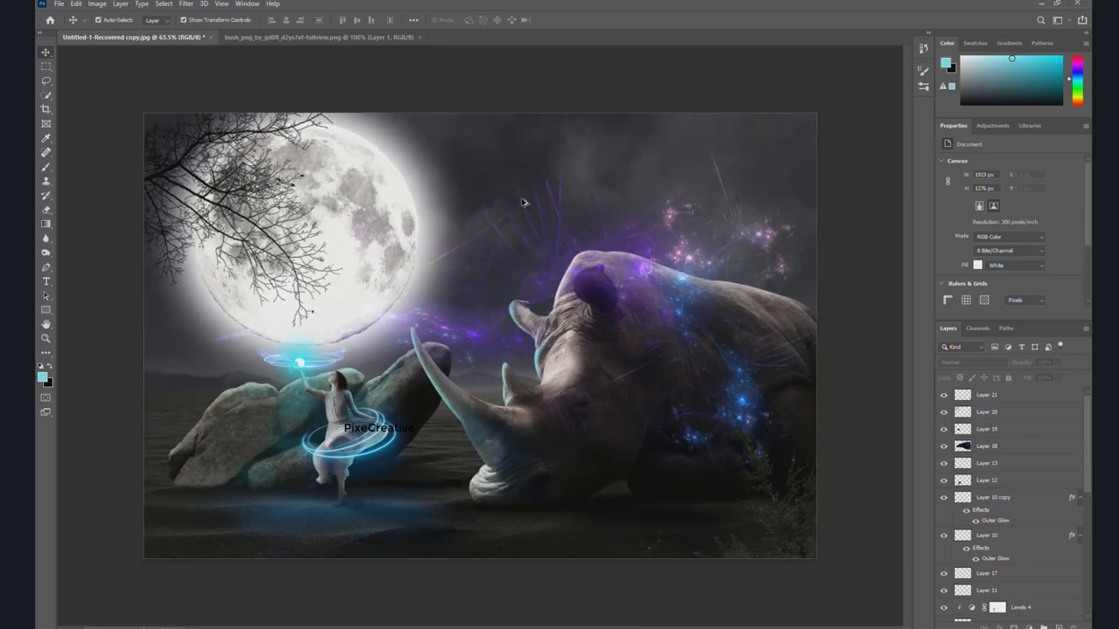
pyautogui.scroll(1, 523, 203)
pyautogui.click(419, 37)
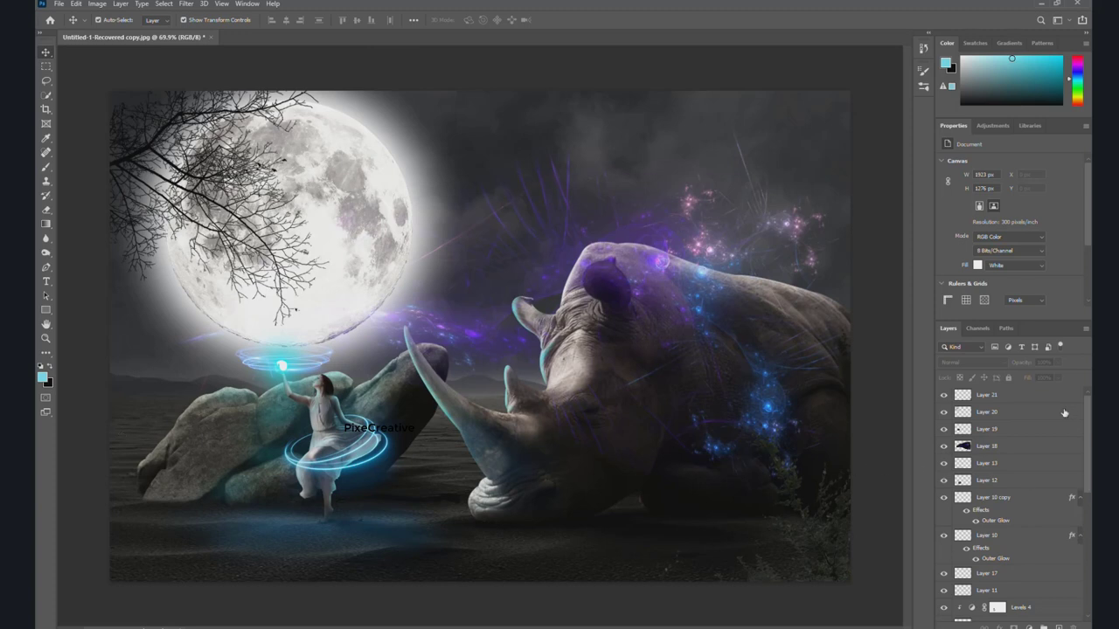
pyautogui.click(1035, 397)
pyautogui.click(1028, 627)
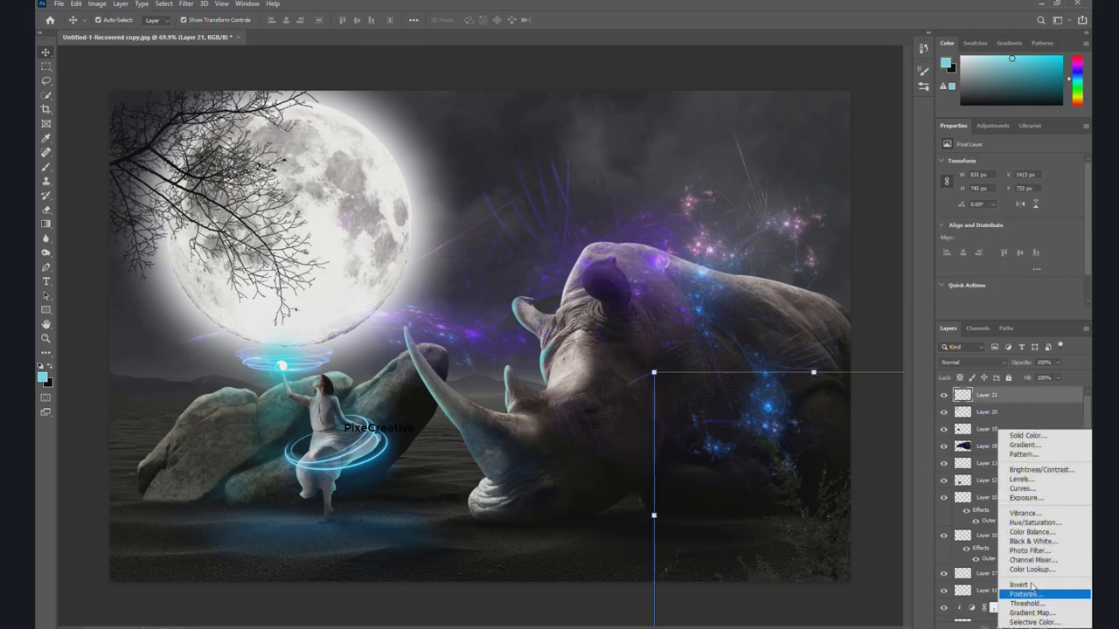
# Add a Color Balance adjustment layer with the Cyan-Red midtone slider pushed toward cyan.
pyautogui.click(1033, 531)
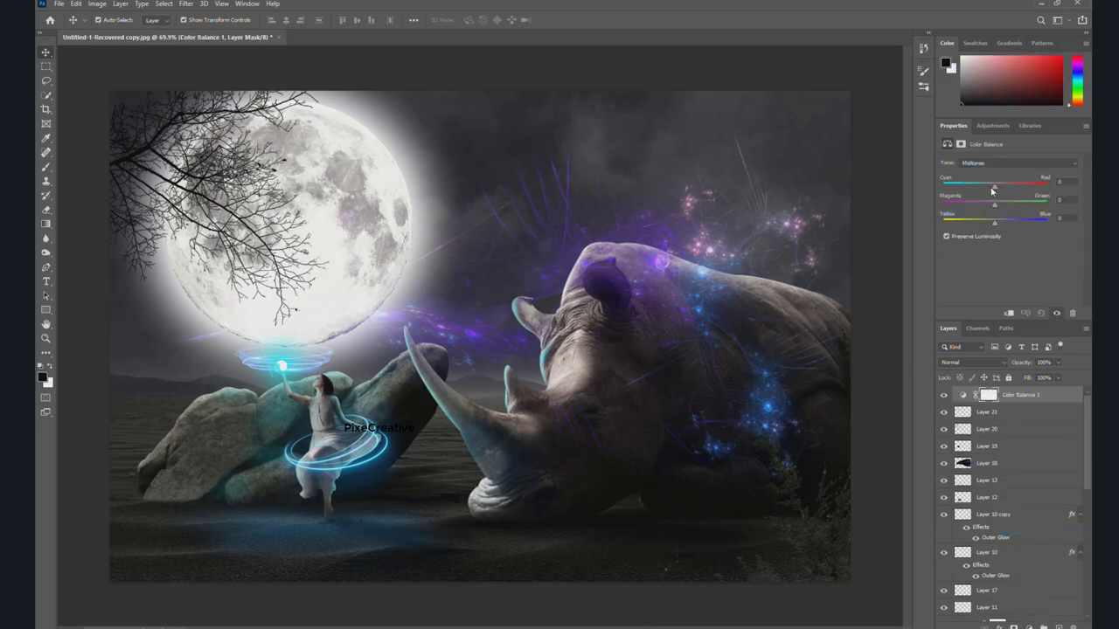
pyautogui.moveTo(992, 191); pyautogui.dragTo(984, 188)
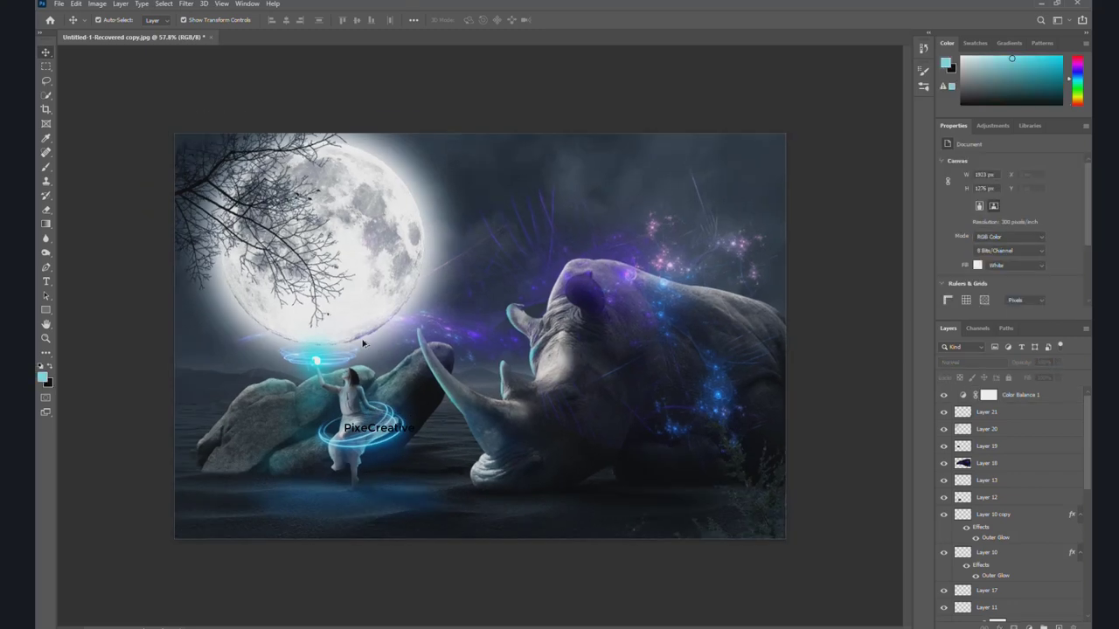
pyautogui.scroll(-2, 363, 343)
pyautogui.scroll(3, 396, 353)
pyautogui.scroll(1, 396, 353)
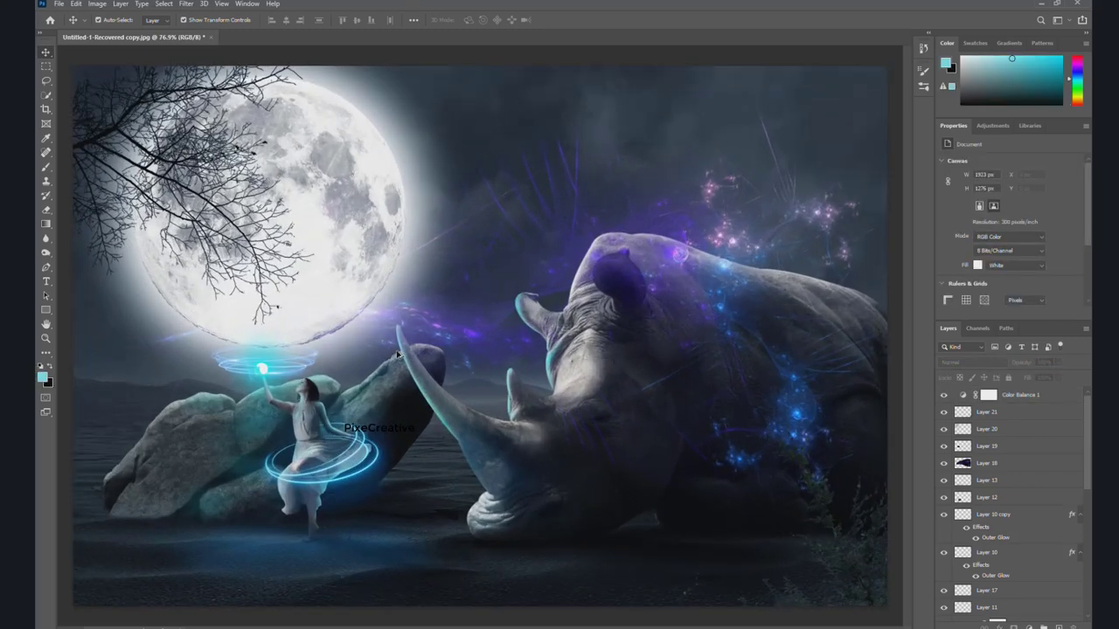
pyautogui.scroll(-1, 398, 353)
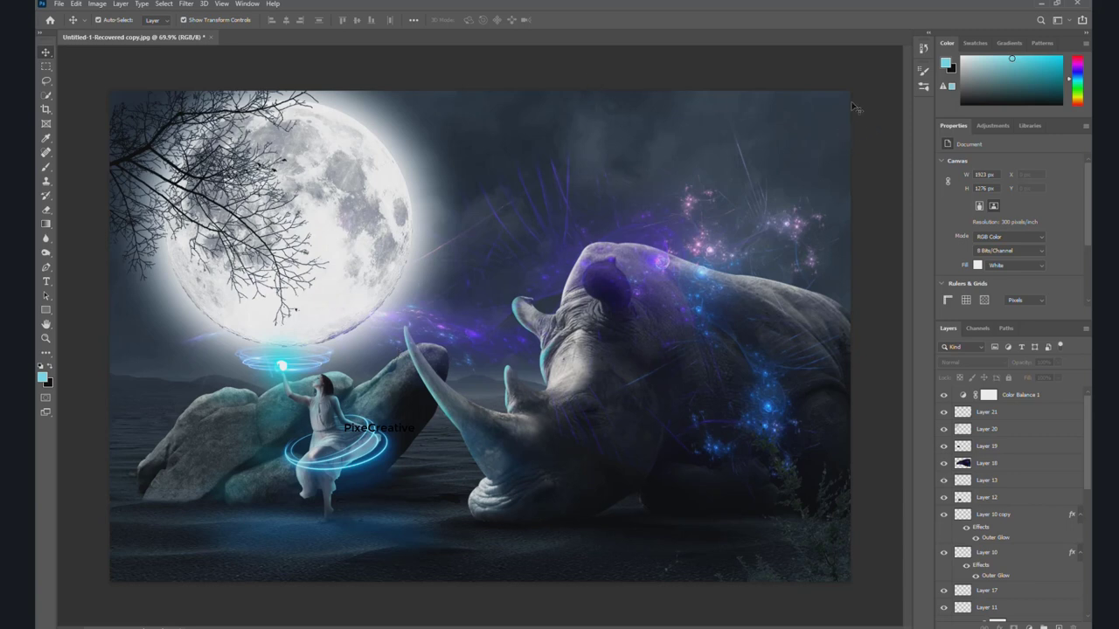
# Bring the Daco birds PNG into the composite and shrink it onto the moon's upper right.
pyautogui.hotkey('ctrl', 'o')
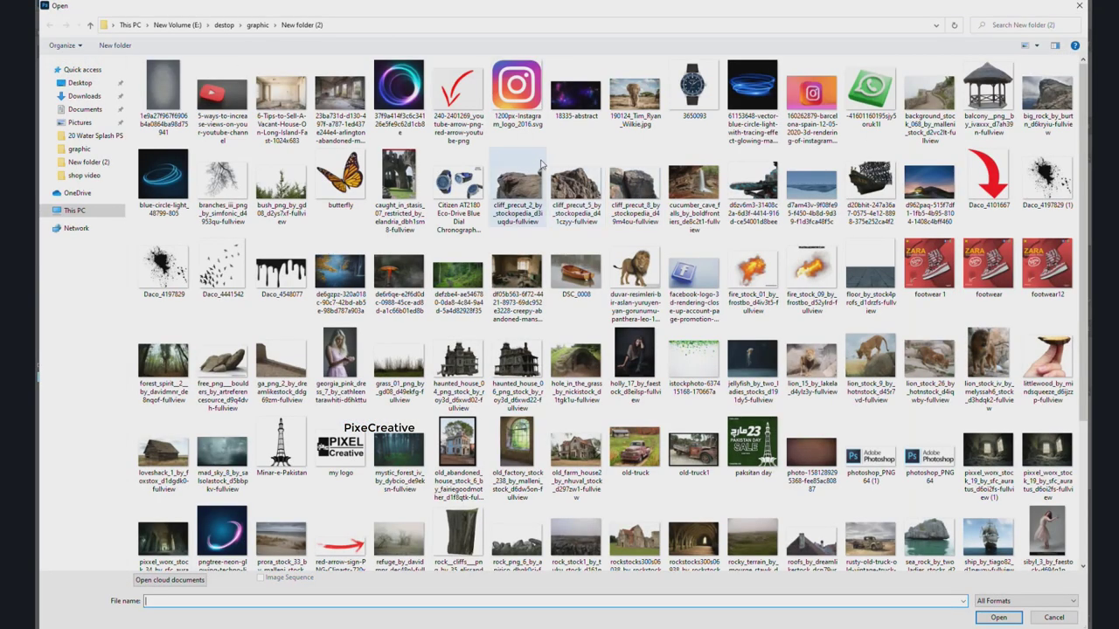
pyautogui.scroll(-2, 250, 243)
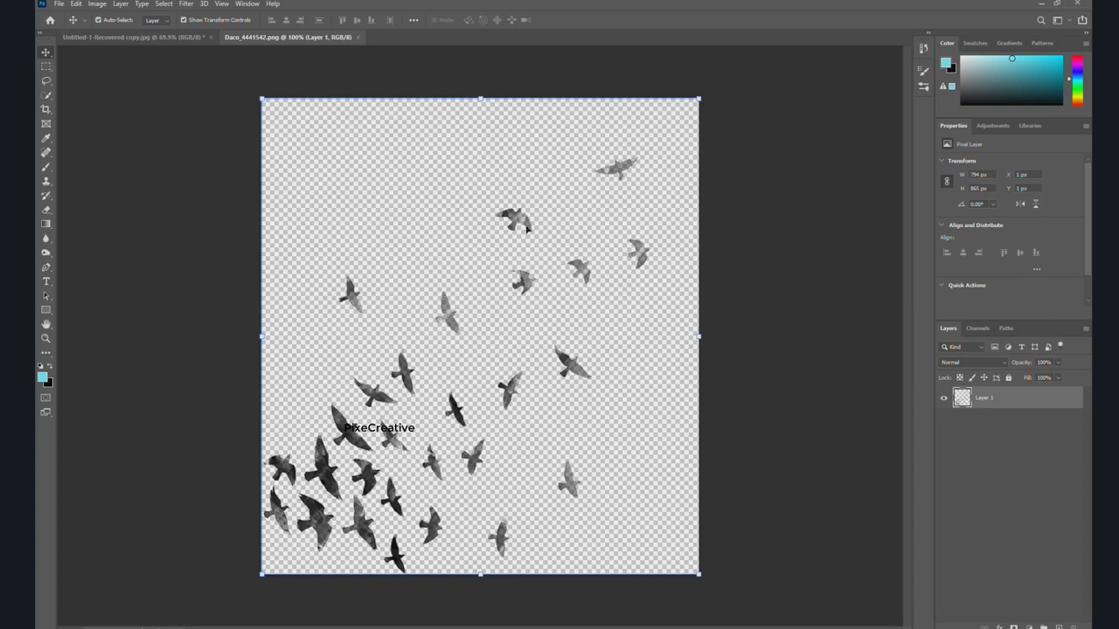
pyautogui.moveTo(527, 229); pyautogui.dragTo(166, 38)
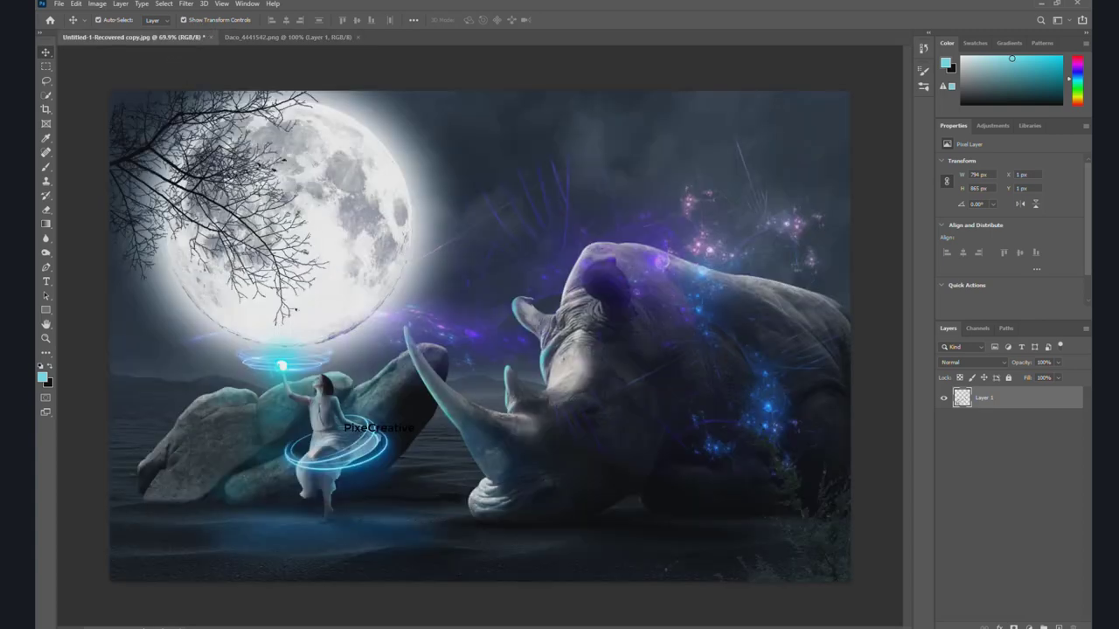
pyautogui.moveTo(296, 309)
pyautogui.mouseDown()
pyautogui.moveTo(516, 292)
pyautogui.moveTo(382, 206)
pyautogui.moveTo(387, 167)
pyautogui.mouseUp()
pyautogui.hotkey('ctrl', 't')
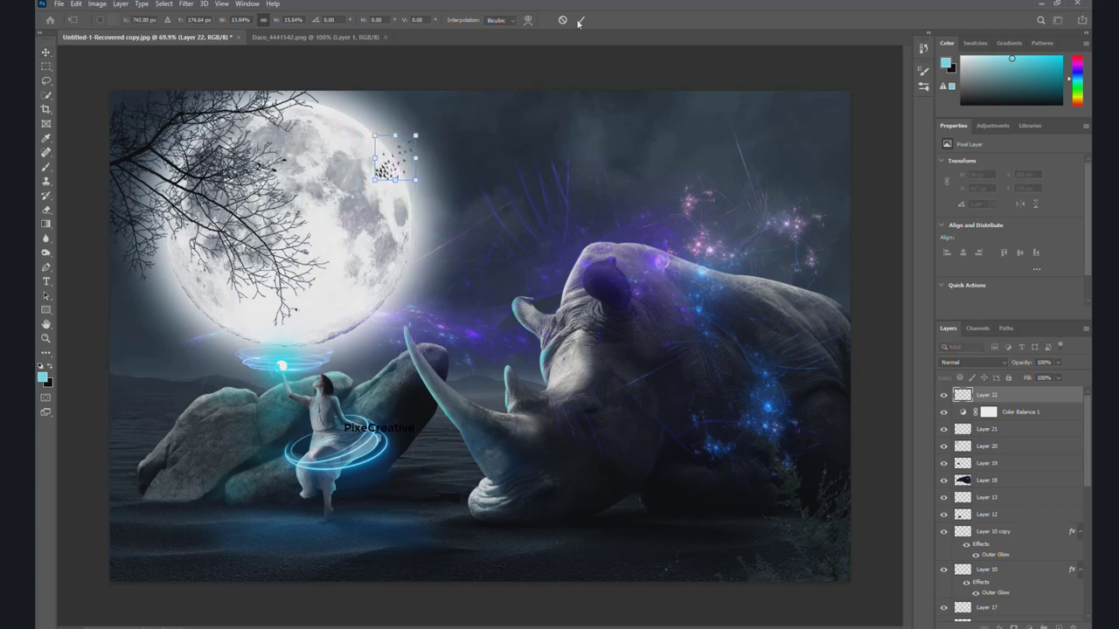
pyautogui.click(579, 20)
# Soften the Layer 22 birds with a slight Gaussian Blur, then deselect the layer.
pyautogui.click(186, 3)
pyautogui.moveTo(192, 144)
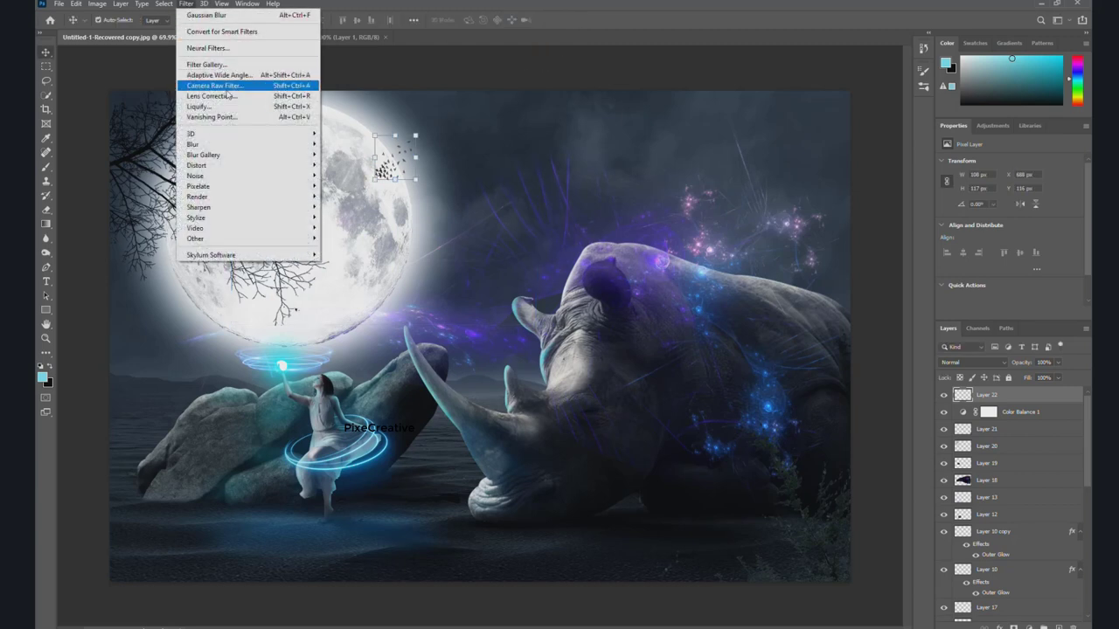
pyautogui.click(348, 185)
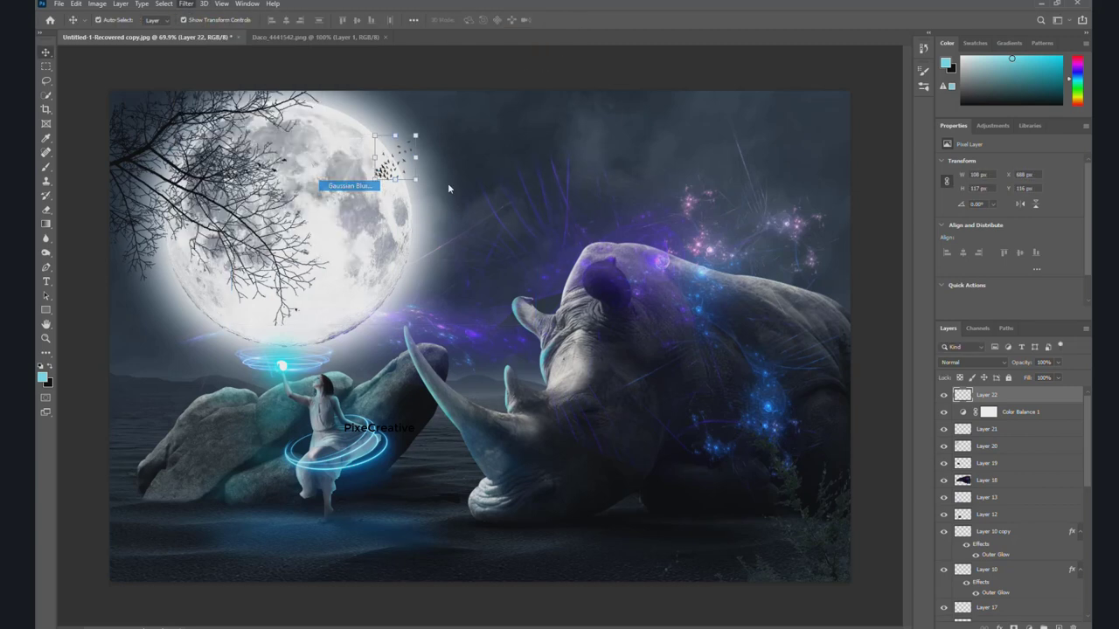
pyautogui.moveTo(542, 146); pyautogui.dragTo(634, 137)
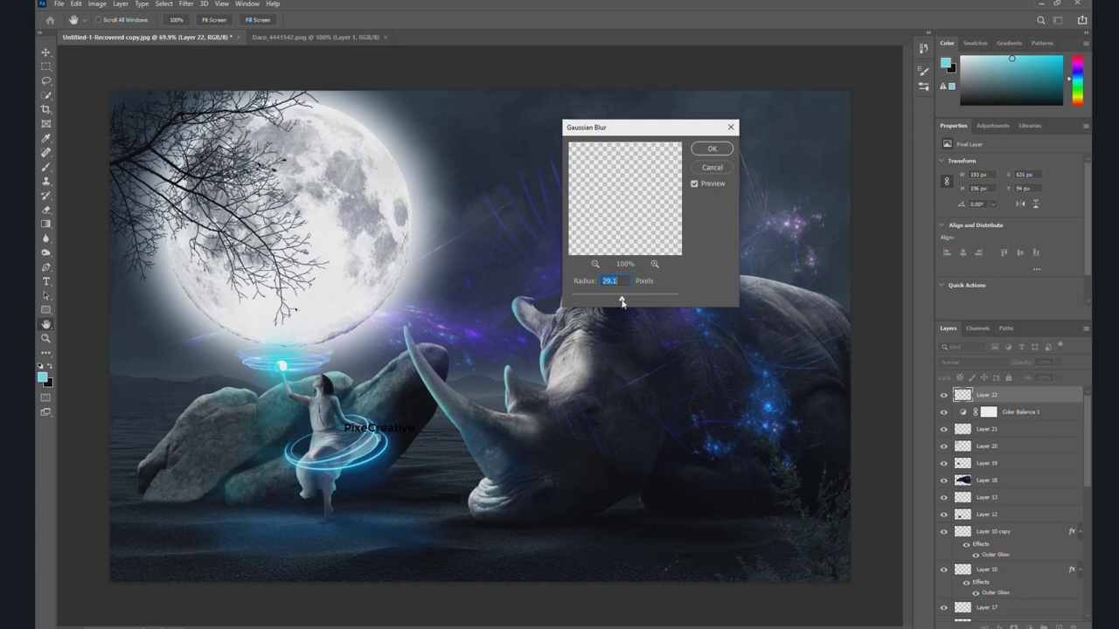
pyautogui.moveTo(621, 301); pyautogui.dragTo(578, 300)
pyautogui.click(710, 151)
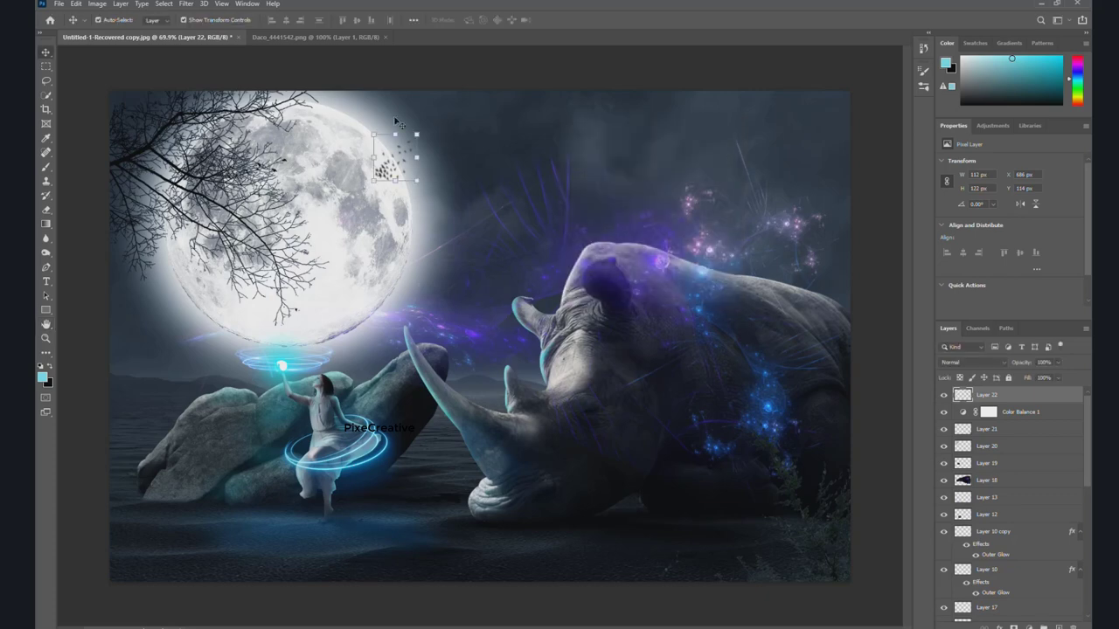
pyautogui.scroll(3, 398, 179)
pyautogui.scroll(3, 389, 189)
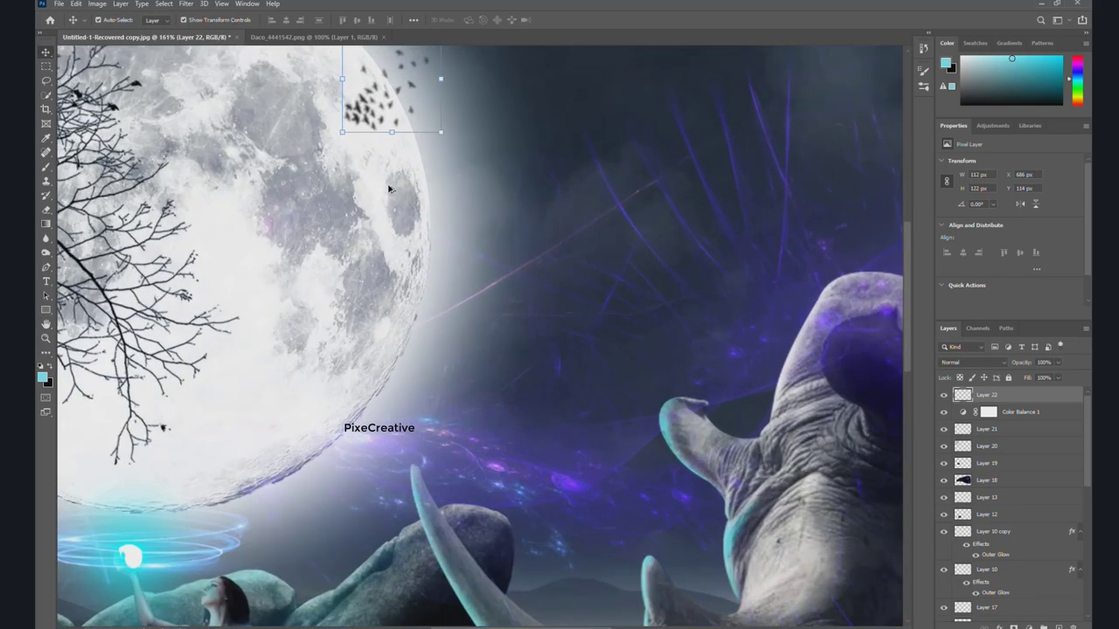
pyautogui.scroll(-3, 390, 189)
pyautogui.scroll(-2, 390, 188)
pyautogui.scroll(-1, 390, 188)
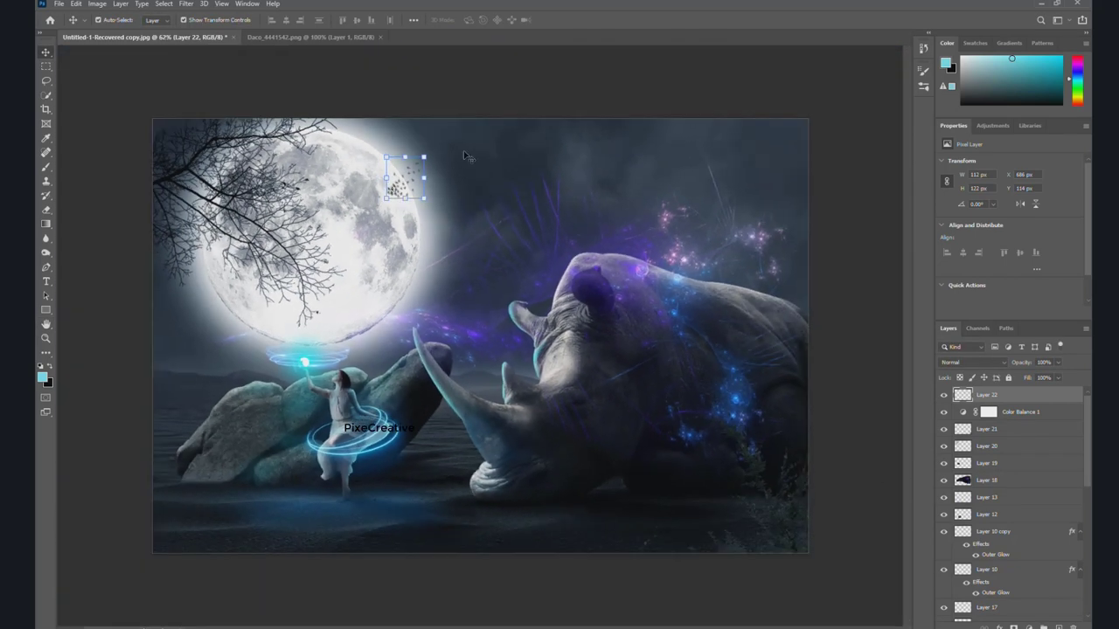
pyautogui.click(521, 97)
pyautogui.scroll(1, 673, 142)
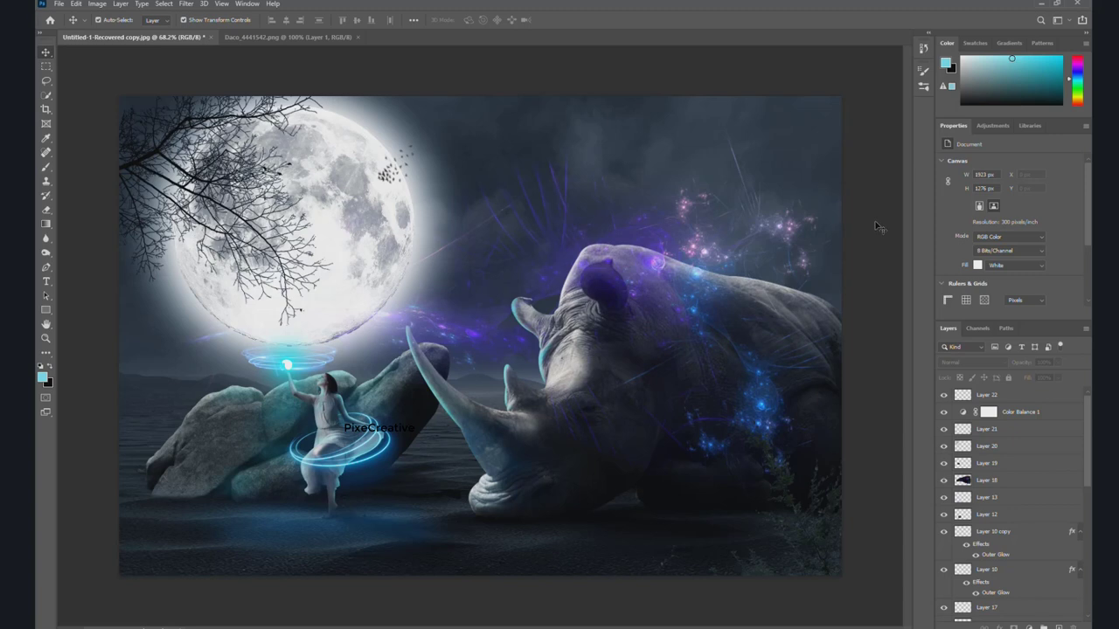
# Reapply the last Gaussian Blur to Layer 6 in the lower-right foreground.
pyautogui.click(836, 527)
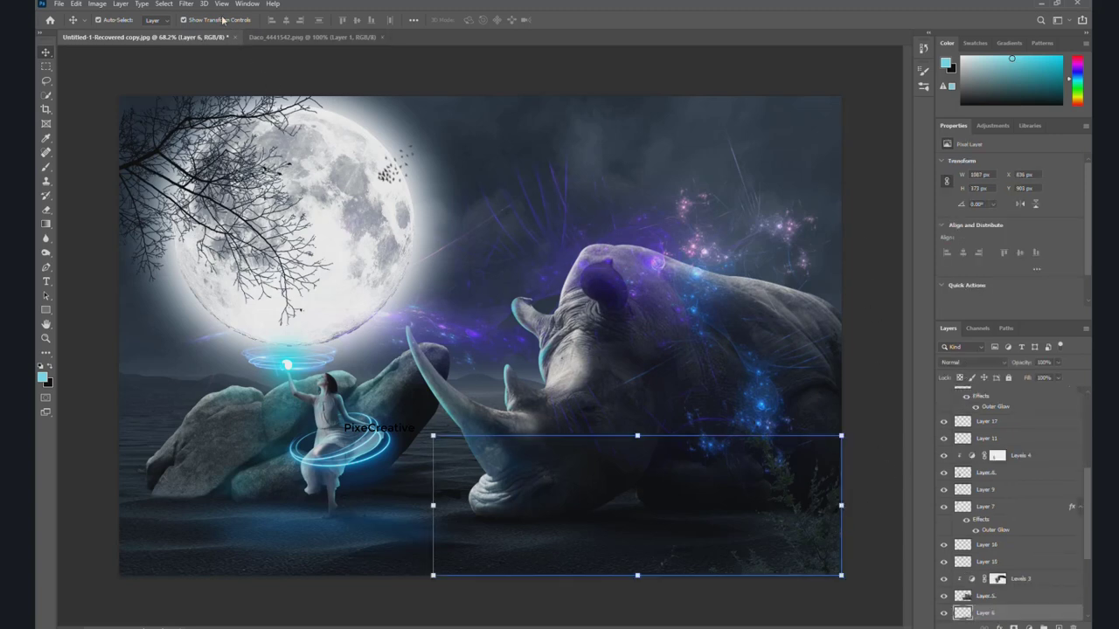
pyautogui.click(188, 4)
pyautogui.click(207, 16)
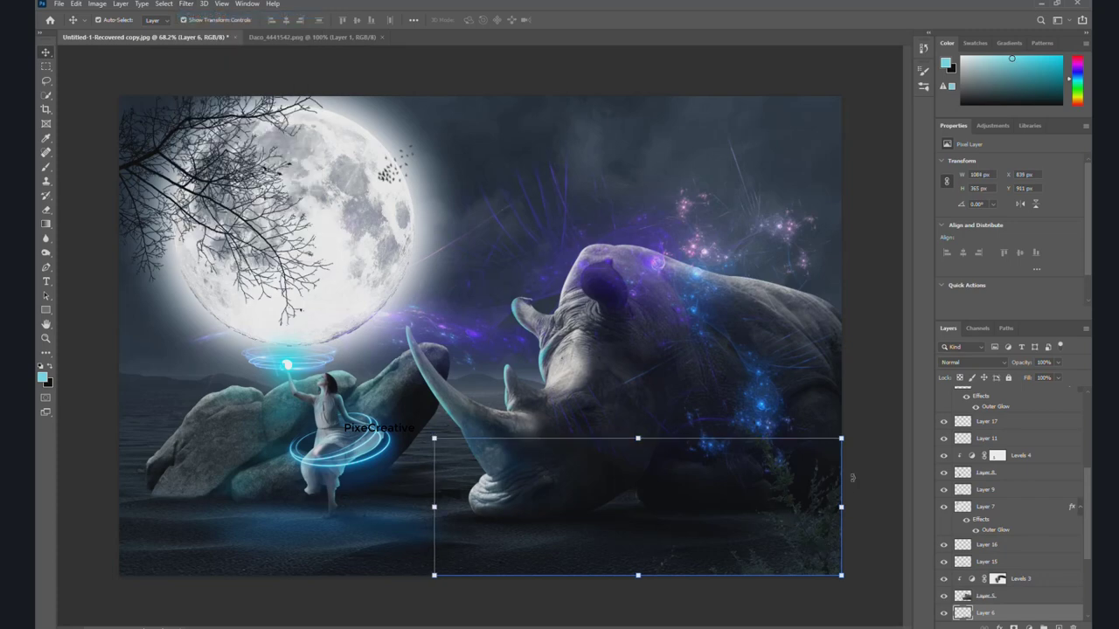
pyautogui.click(865, 407)
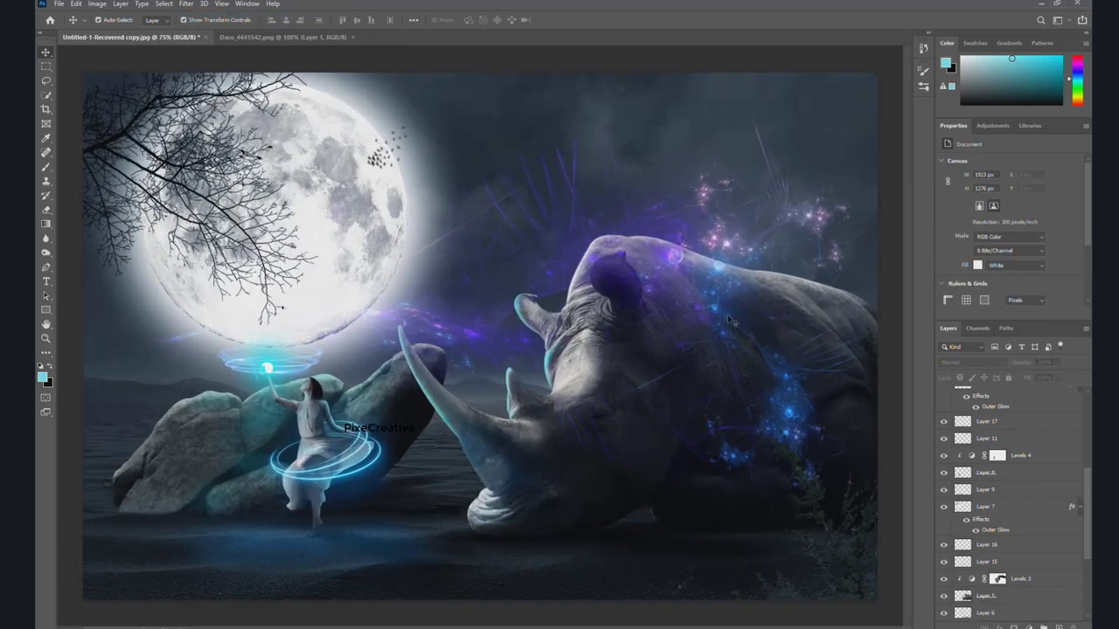
# Rotate the Layer 18 light overlay to about −13.75° and deselect it.
pyautogui.click(763, 354)
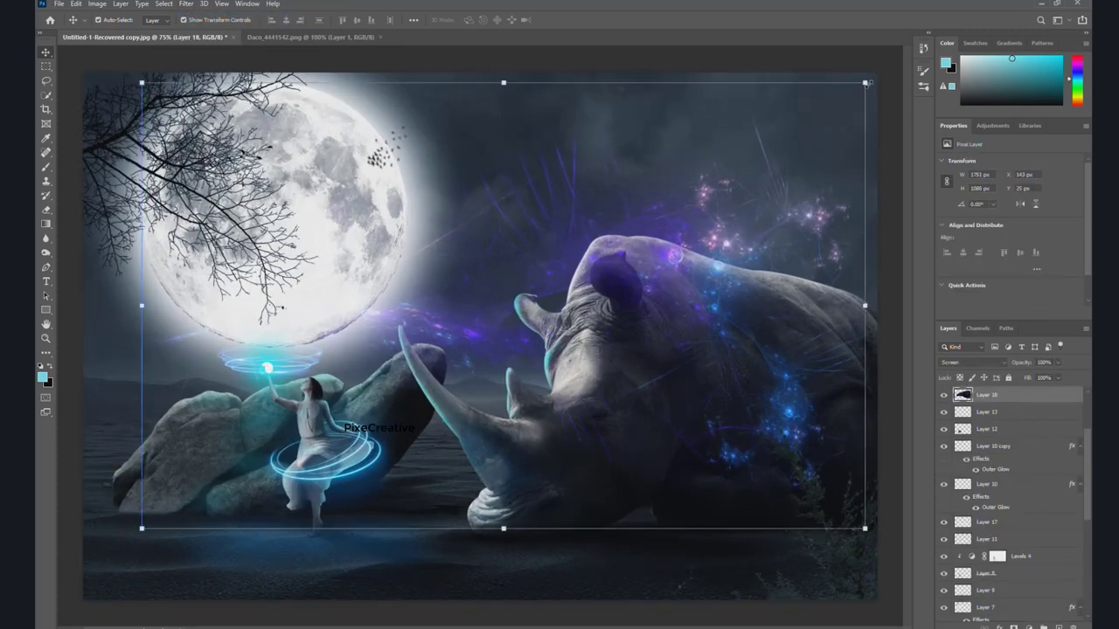
pyautogui.moveTo(874, 79); pyautogui.dragTo(730, 63)
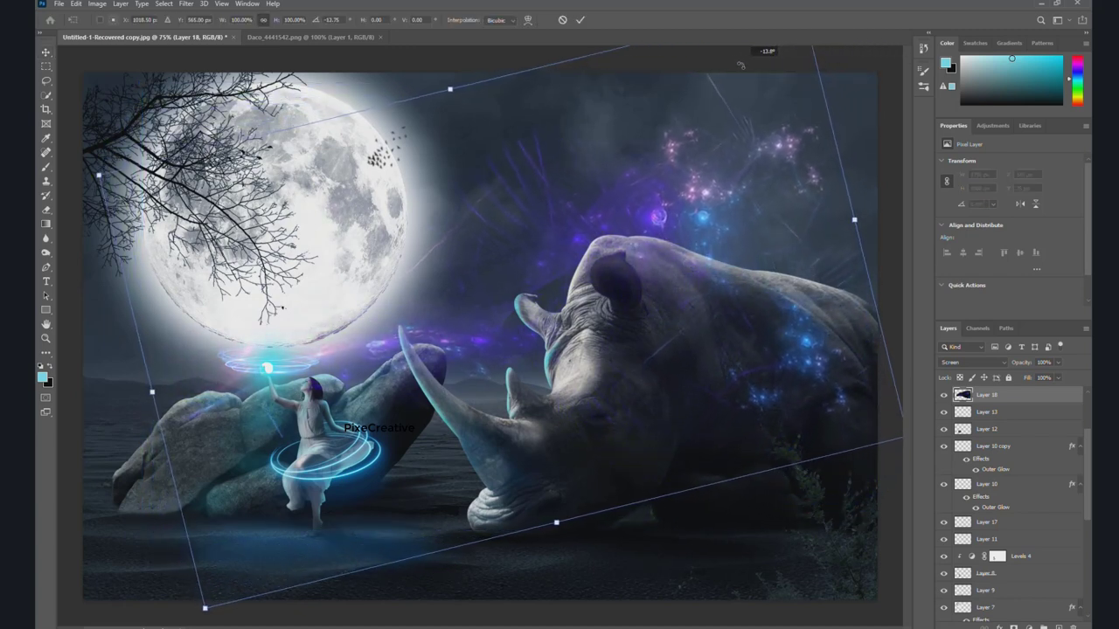
pyautogui.moveTo(730, 64); pyautogui.dragTo(736, 70)
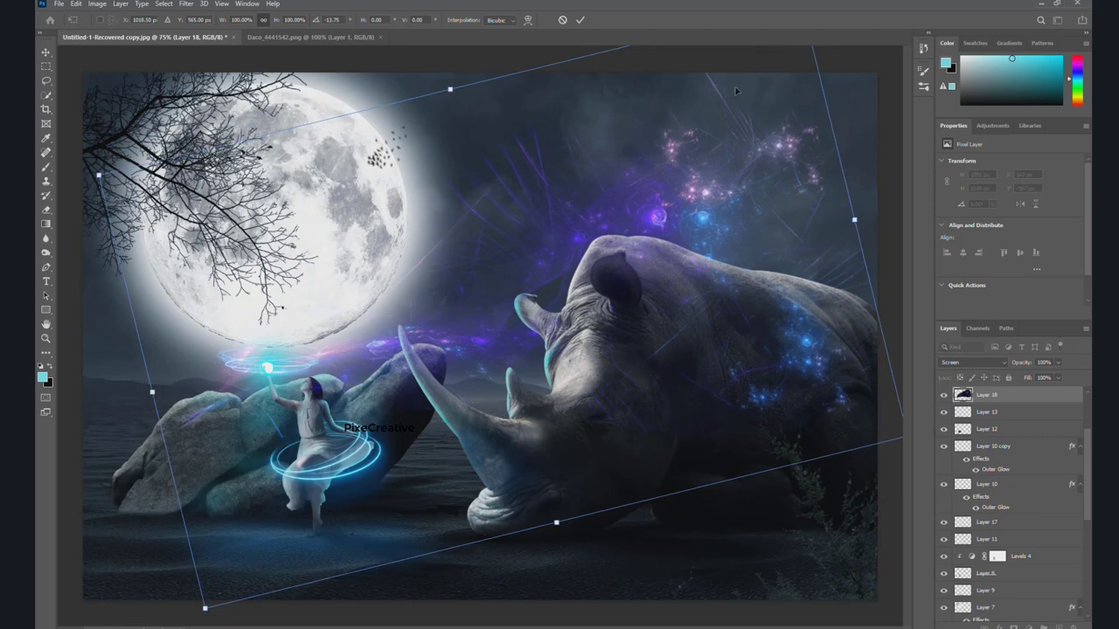
pyautogui.click(579, 17)
pyautogui.hotkey('ctrl', '0')
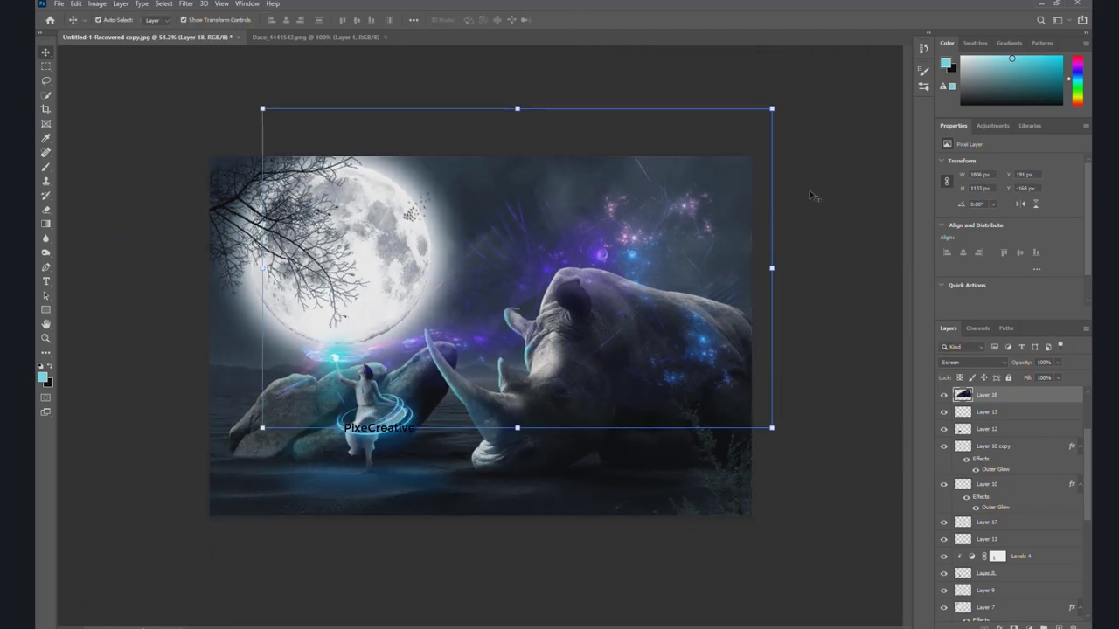
pyautogui.click(813, 197)
pyautogui.hotkey('ctrl', '0')
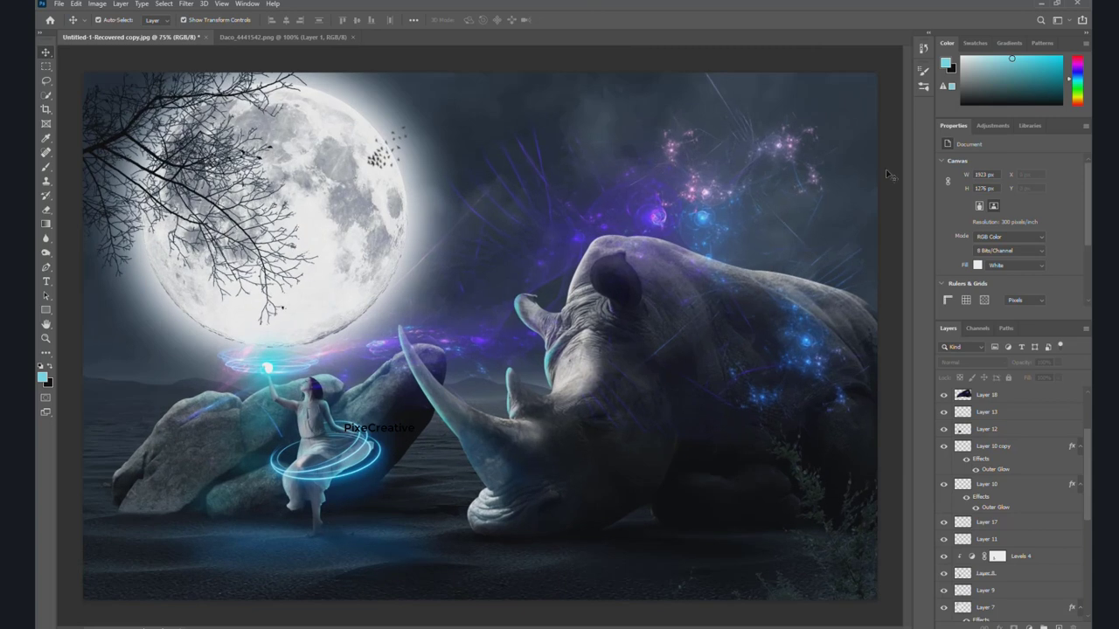
pyautogui.scroll(2, 992, 402)
pyautogui.scroll(3, 996, 403)
# With Layer 22 selected, stamp visible layers into Layer 23 and launch the Camera Raw Filter.
pyautogui.click(971, 393)
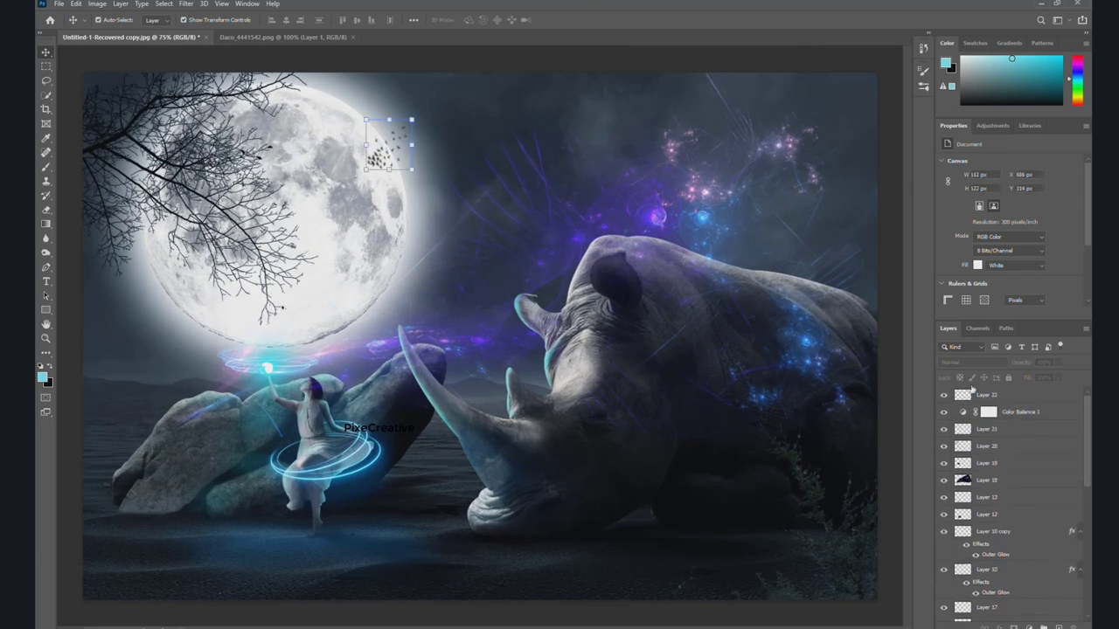
pyautogui.click(971, 394)
pyautogui.hotkey('ctrl', 'shift', 'alt', 'e')
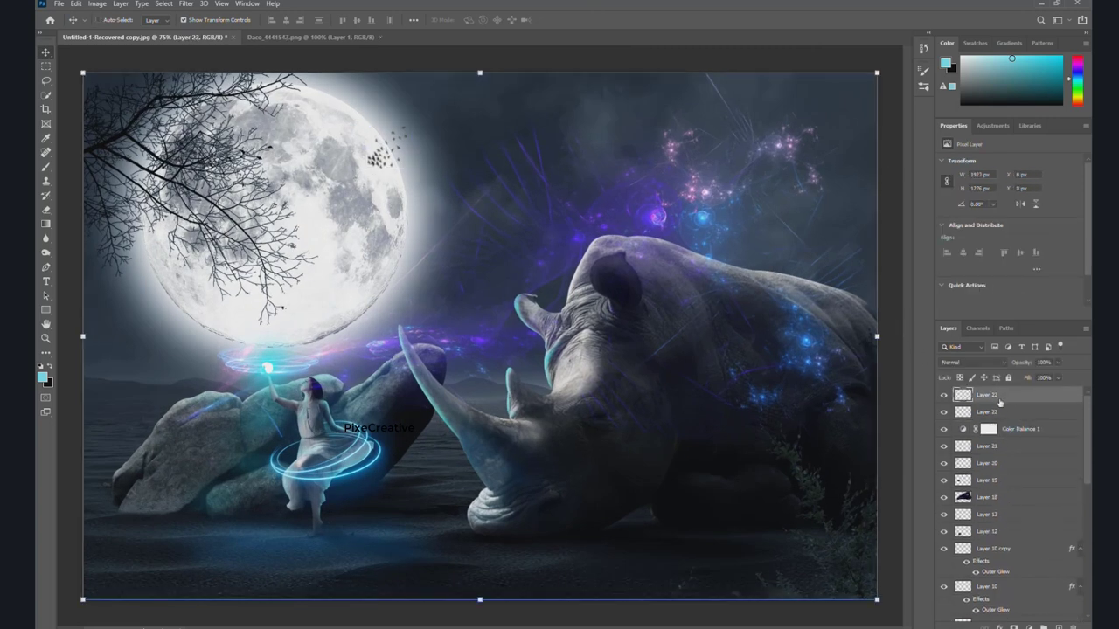
pyautogui.click(186, 12)
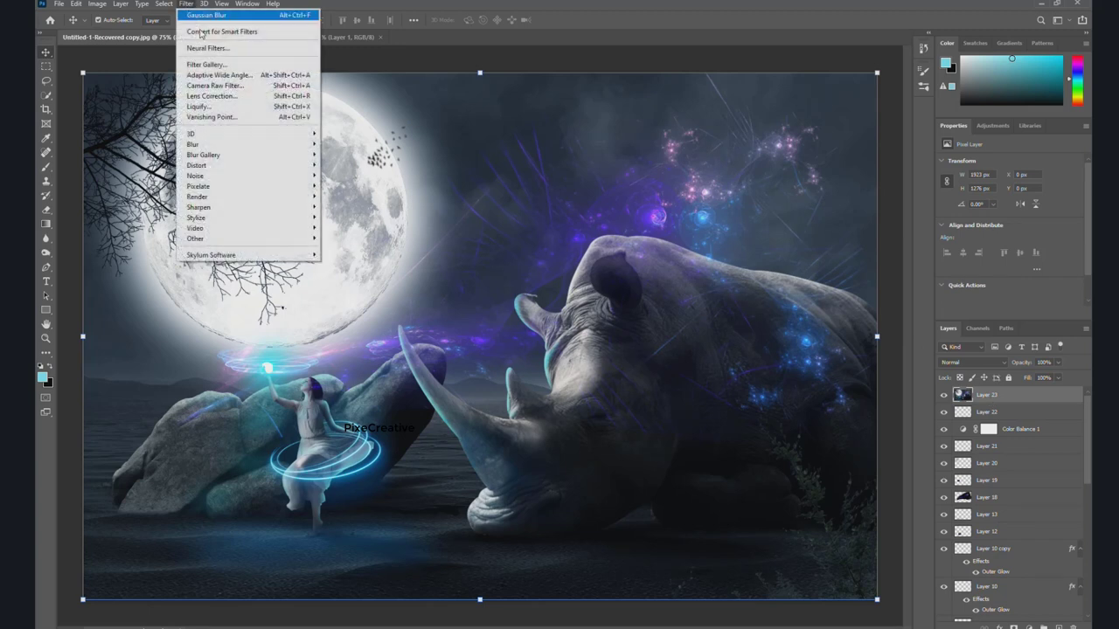
pyautogui.click(210, 87)
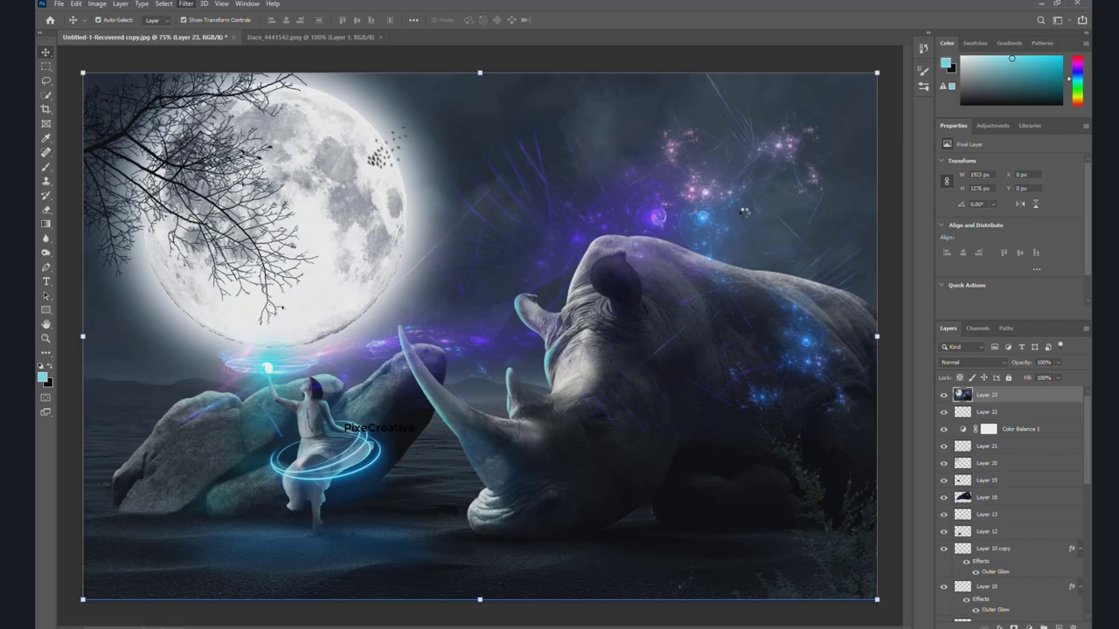
pyautogui.hotkey('shift', 'ctrl', 'a')
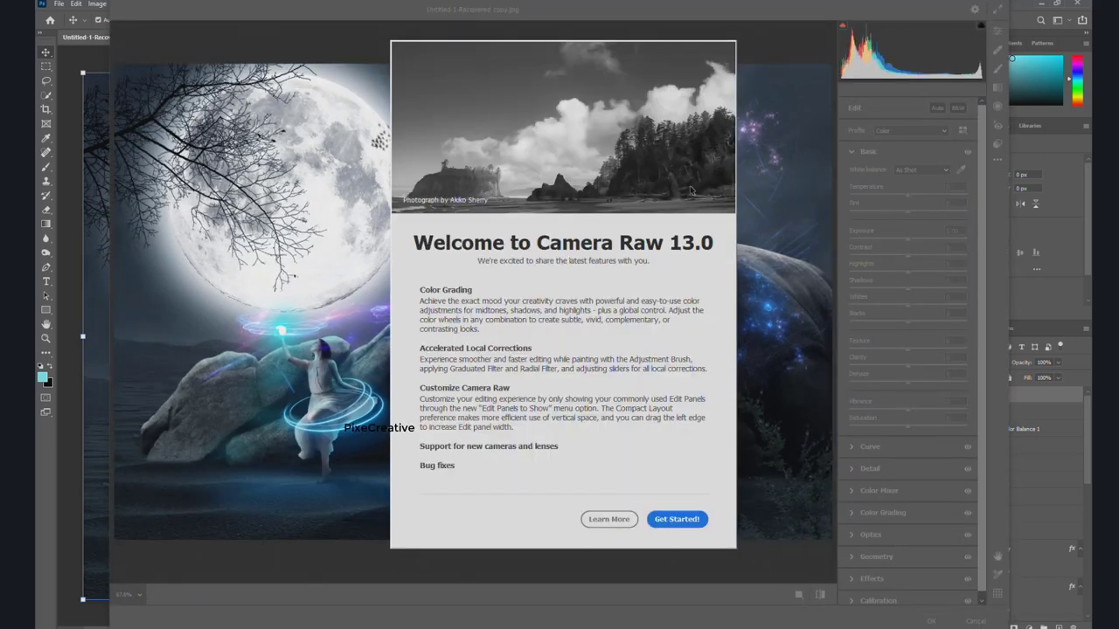
# Set Camera Raw Basic values: Temperature −3, Tint −11, Contrast −37, Whites +26, Blacks +34.
pyautogui.click(673, 520)
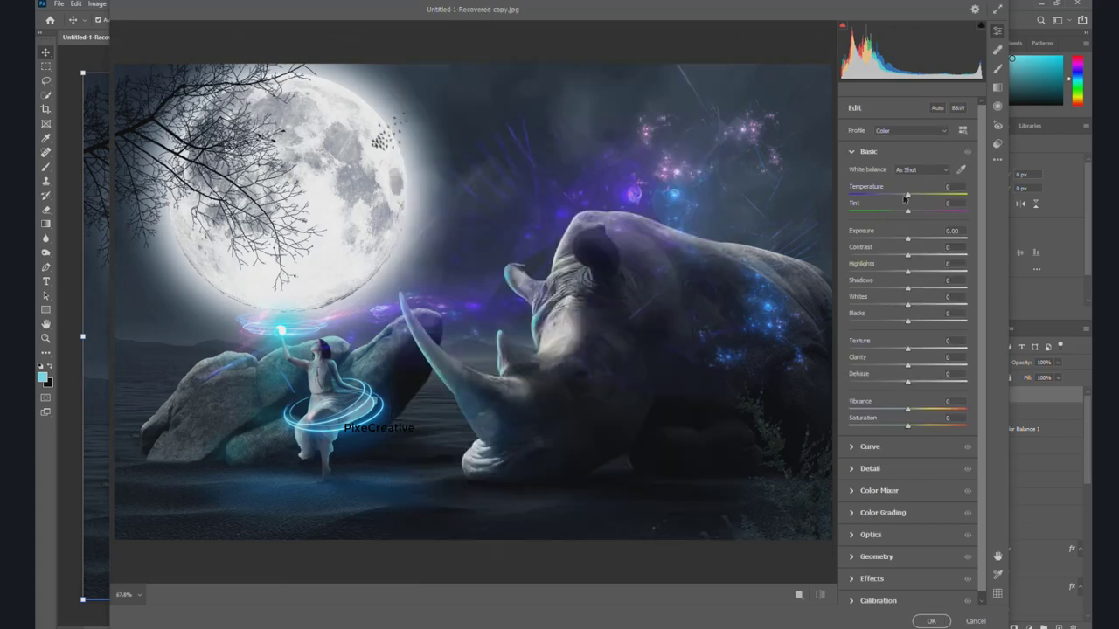
pyautogui.moveTo(907, 196); pyautogui.dragTo(905, 197)
pyautogui.moveTo(908, 213)
pyautogui.mouseDown()
pyautogui.moveTo(896, 213)
pyautogui.moveTo(904, 237)
pyautogui.moveTo(872, 256)
pyautogui.moveTo(927, 268)
pyautogui.moveTo(874, 276)
pyautogui.moveTo(916, 271)
pyautogui.moveTo(869, 292)
pyautogui.moveTo(910, 289)
pyautogui.mouseUp()
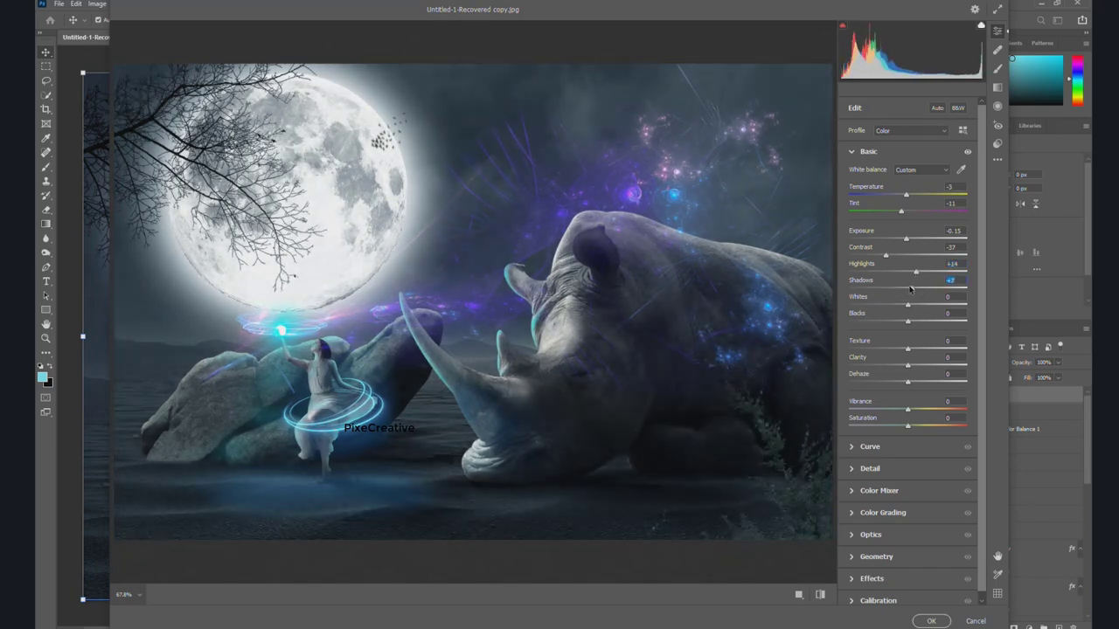
pyautogui.moveTo(907, 305); pyautogui.dragTo(930, 321)
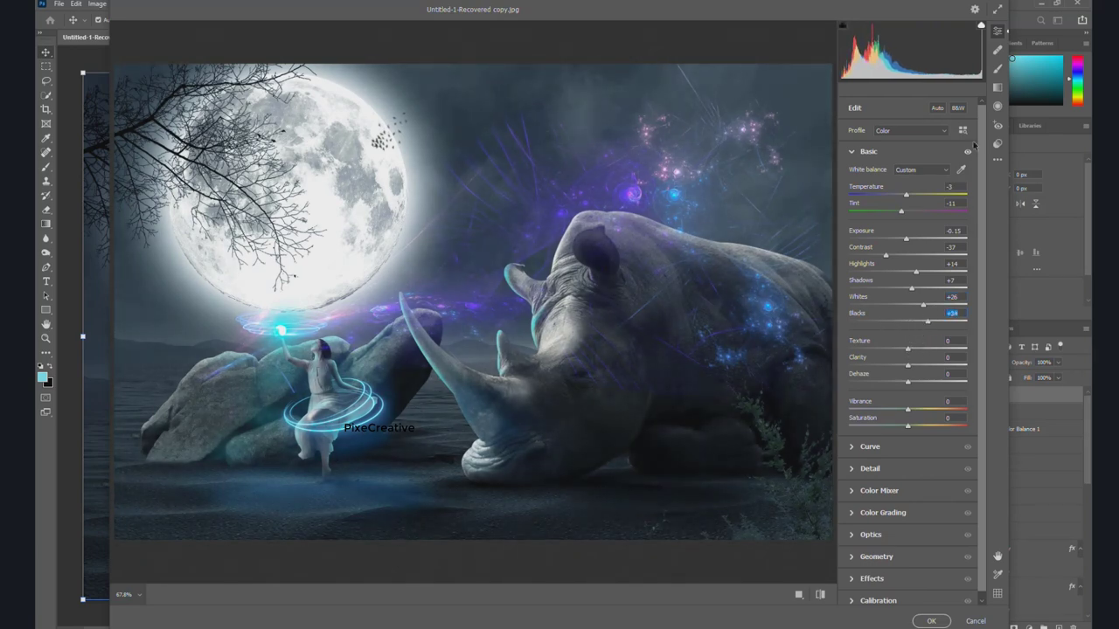
pyautogui.click(997, 88)
# Add a graduated filter over the bottom ground with +0.50 exposure and tint +33.
pyautogui.moveTo(467, 541); pyautogui.dragTo(470, 454)
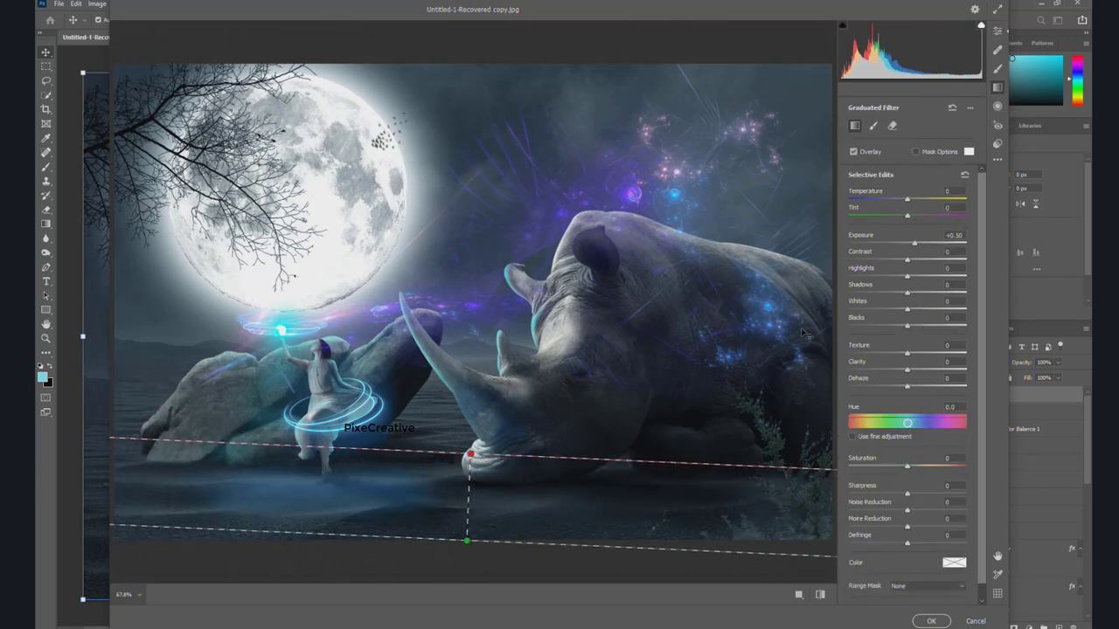
pyautogui.moveTo(906, 217)
pyautogui.mouseDown()
pyautogui.moveTo(890, 219)
pyautogui.moveTo(917, 217)
pyautogui.mouseUp()
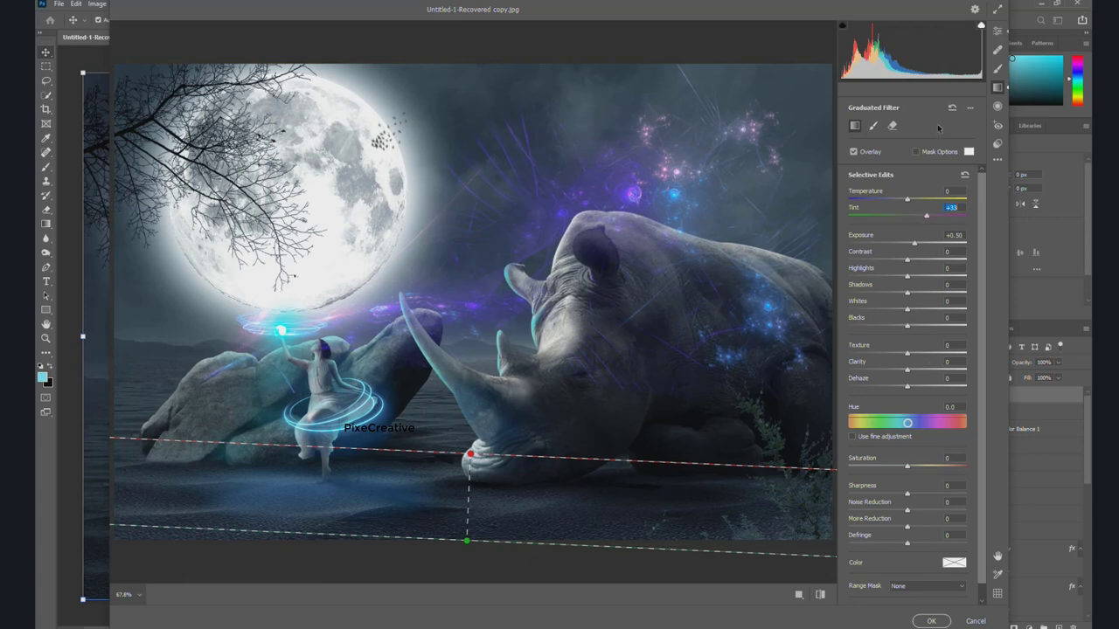
pyautogui.click(997, 31)
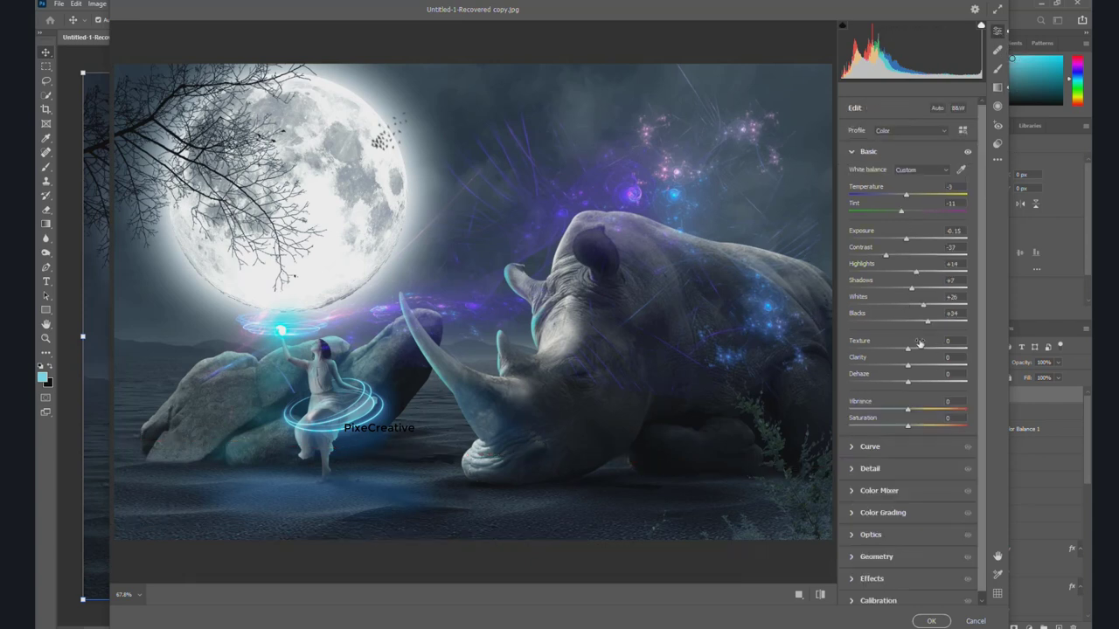
# Add a darkening vignette and set Vibrance +19, Saturation −8 and Clarity +6.
pyautogui.click(852, 574)
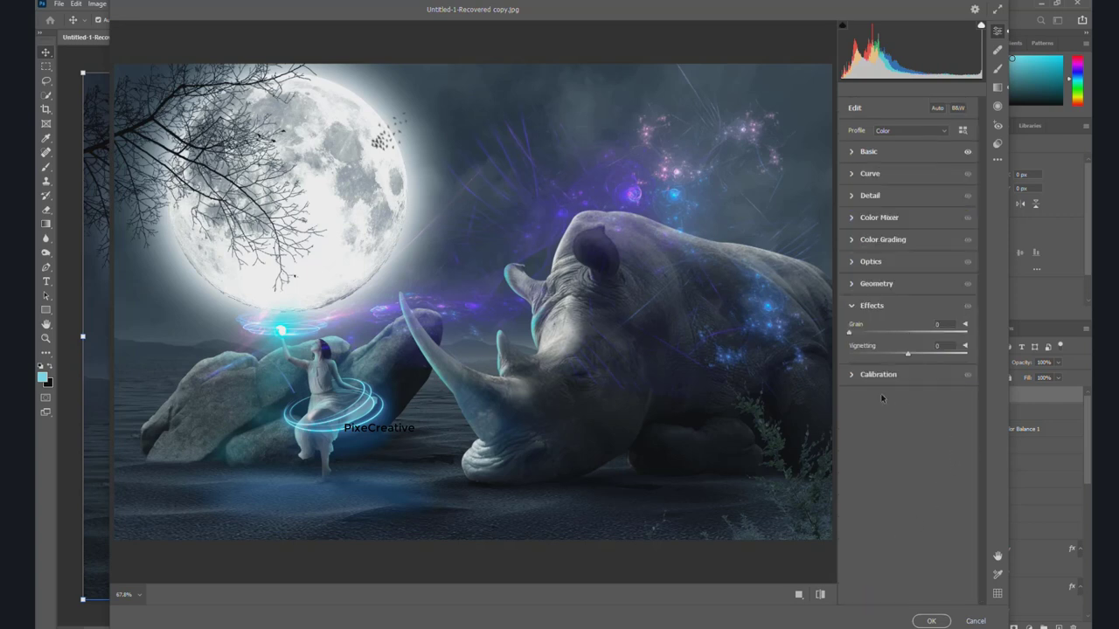
pyautogui.moveTo(905, 355); pyautogui.dragTo(881, 354)
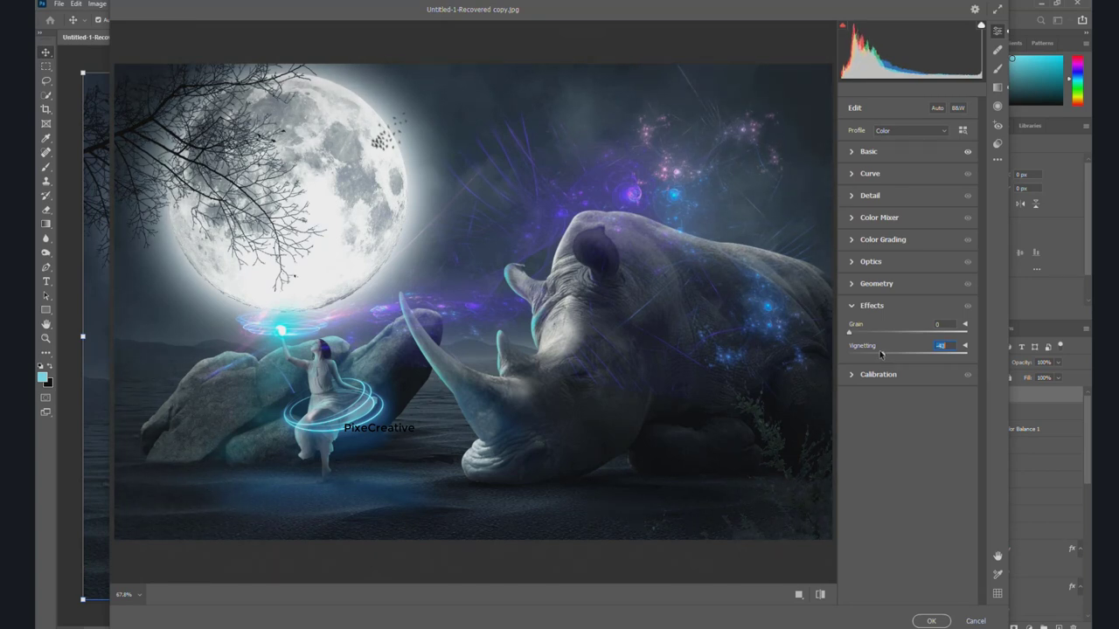
pyautogui.click(861, 154)
pyautogui.moveTo(907, 409)
pyautogui.mouseDown()
pyautogui.moveTo(929, 410)
pyautogui.moveTo(903, 427)
pyautogui.moveTo(917, 411)
pyautogui.mouseUp()
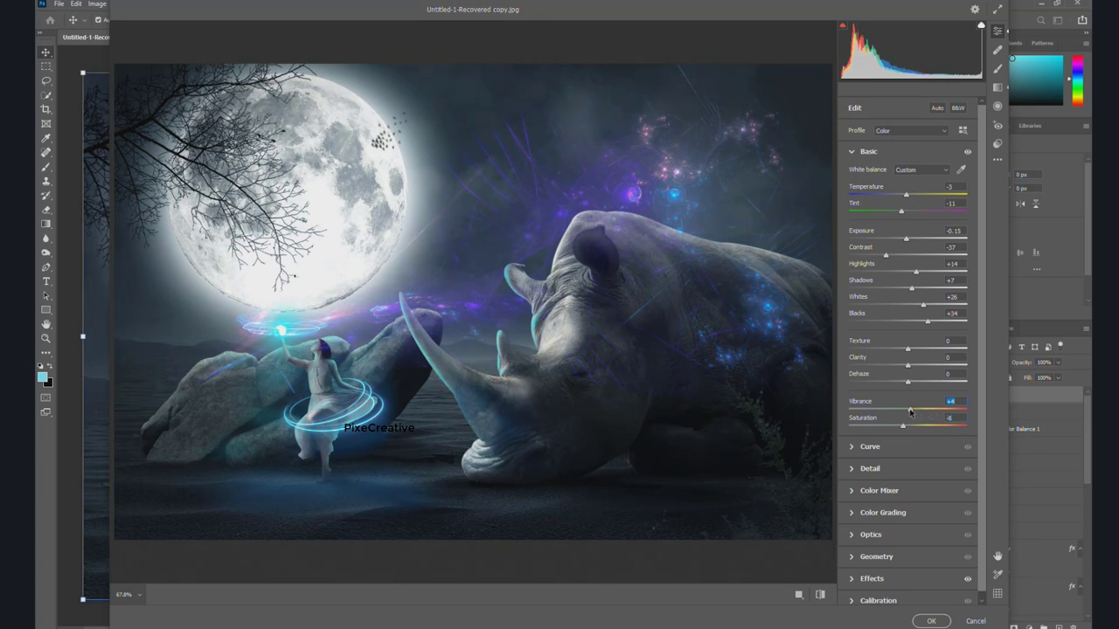
pyautogui.moveTo(908, 366); pyautogui.dragTo(912, 366)
# Commit the Camera Raw grade to Layer 23 and deselect the layer.
pyautogui.click(941, 621)
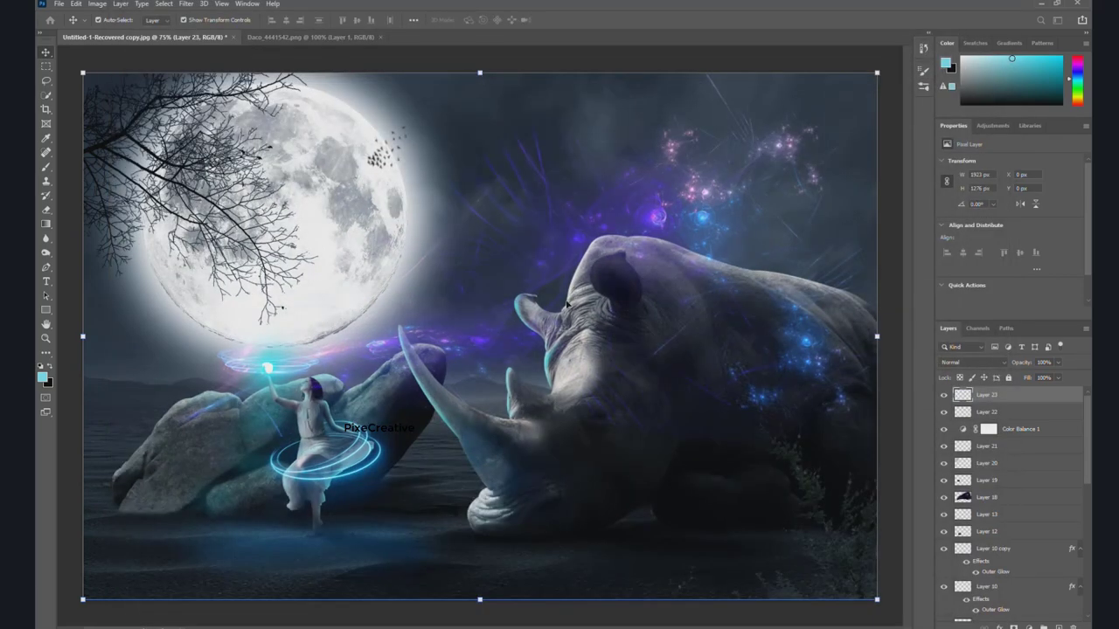
pyautogui.scroll(-2, 431, 435)
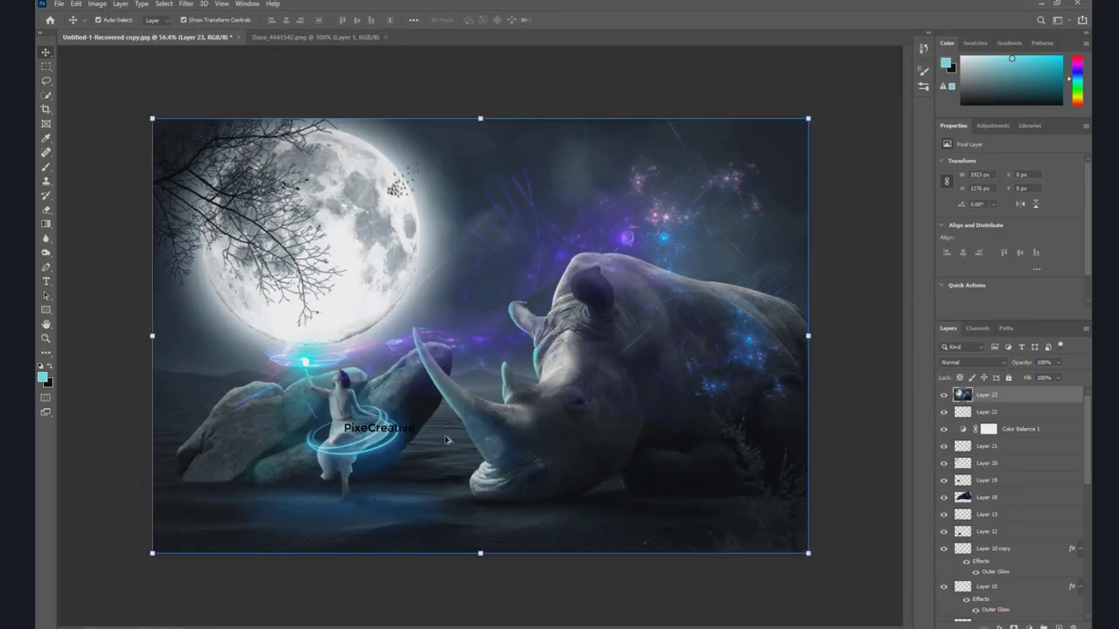
pyautogui.scroll(1, 871, 247)
pyautogui.click(871, 245)
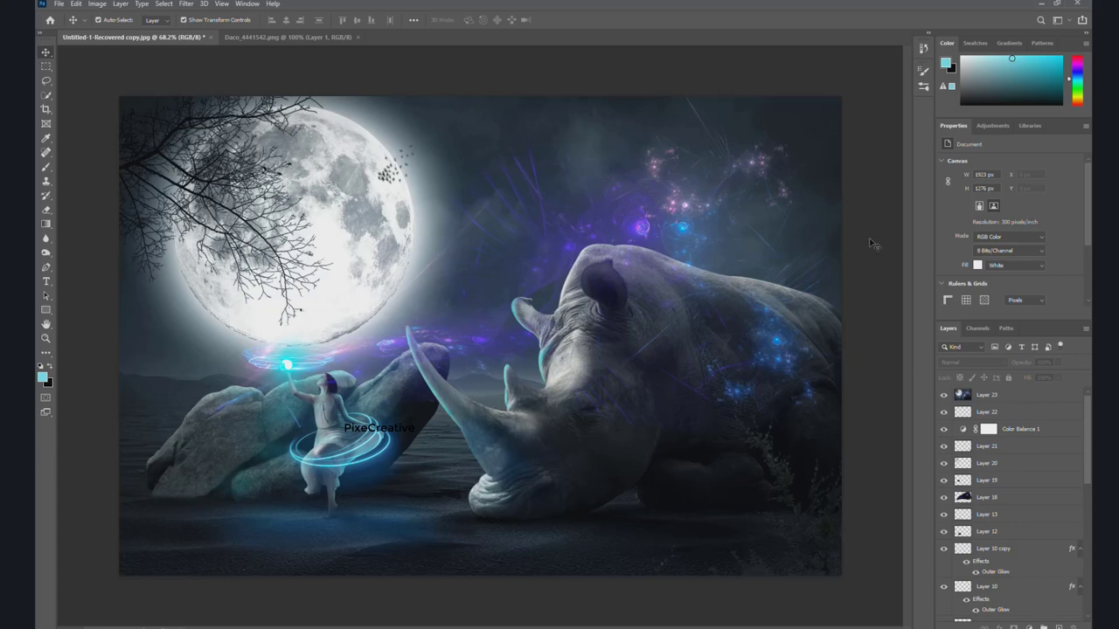